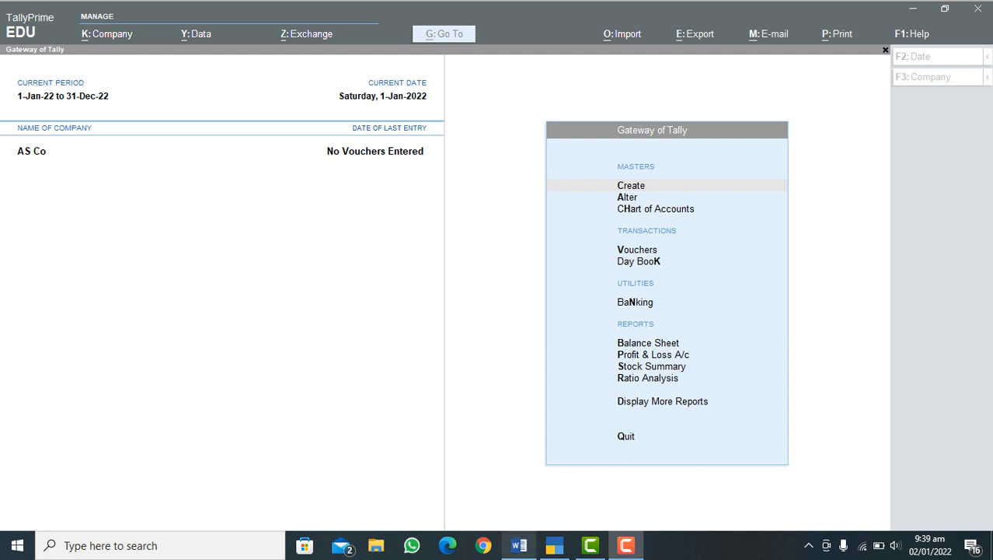
Step: Switch to the Word document, review its Purchase Process outline for Step# 1 and Step# 2, and return to TallyPrime
left_click(520, 545)
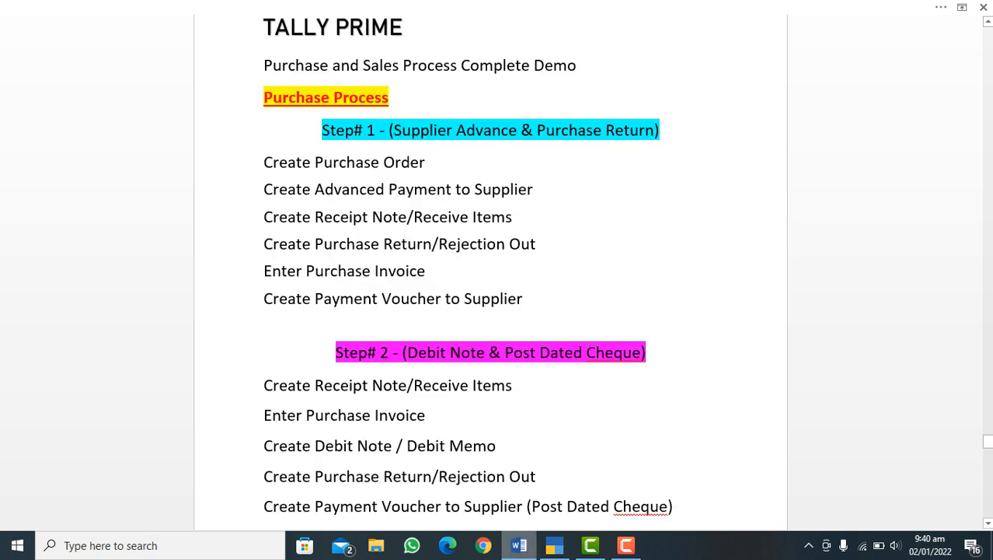
mouse_move(519, 545)
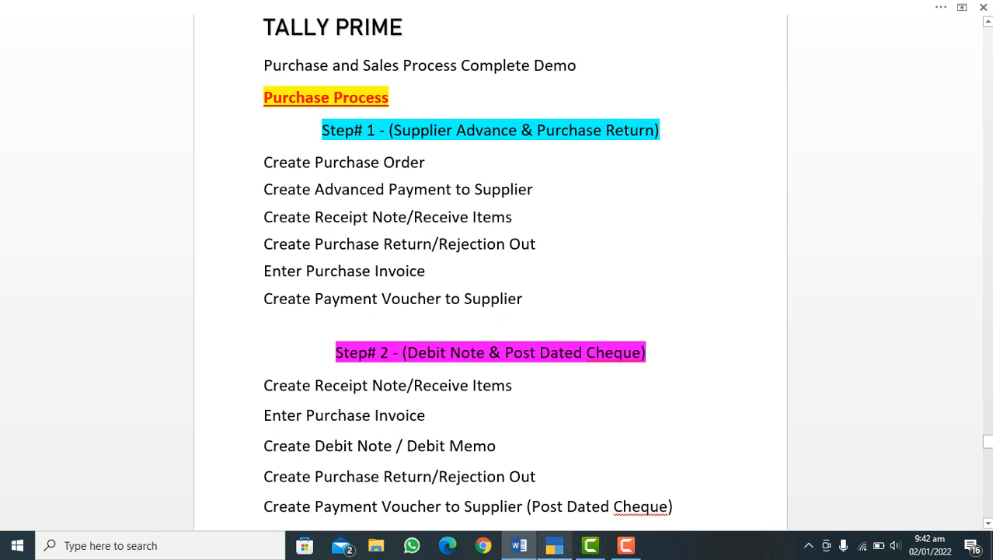
left_click(555, 545)
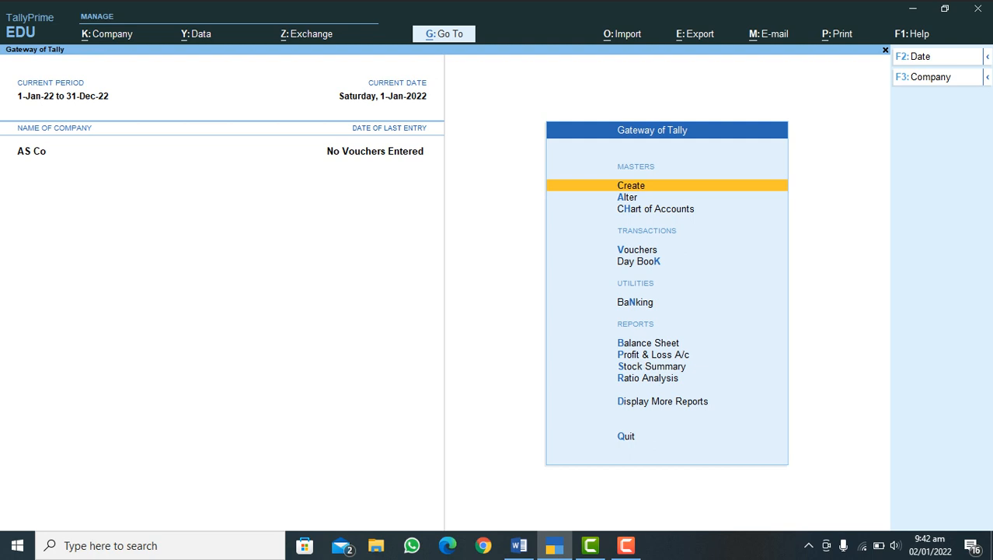
Step: Start a new Purchase Order voucher dated 1-Jan-22
key("v")
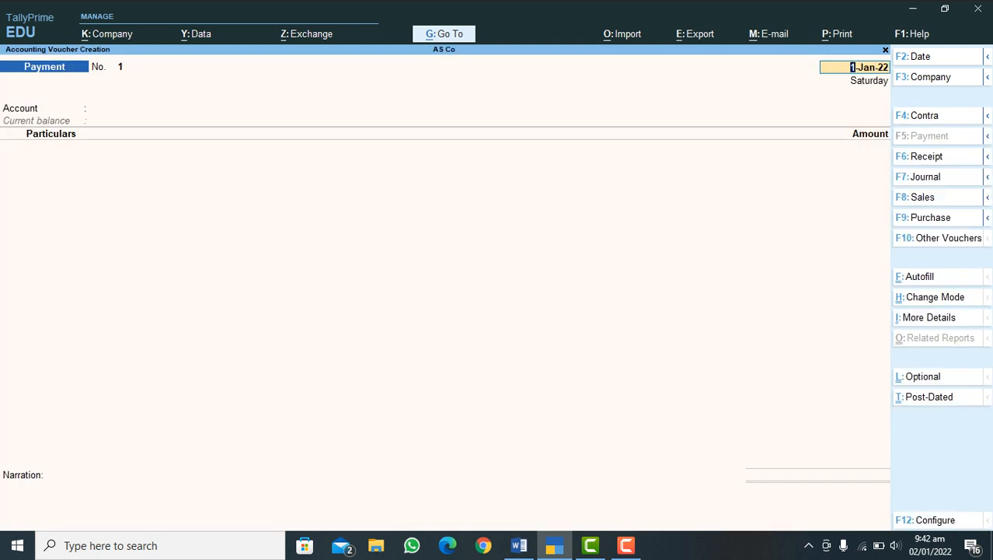
mouse_move(988, 218)
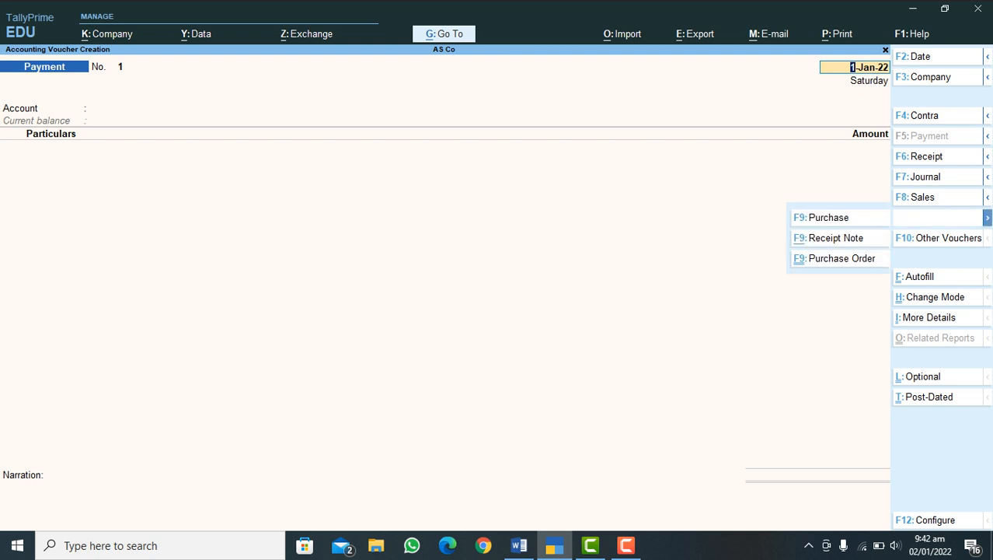
left_click(842, 258)
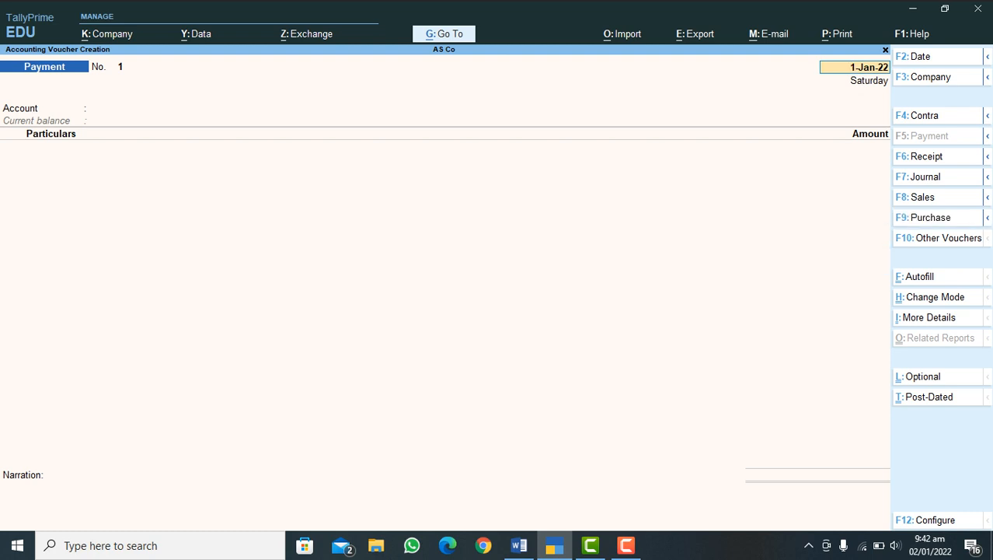
key("Return")
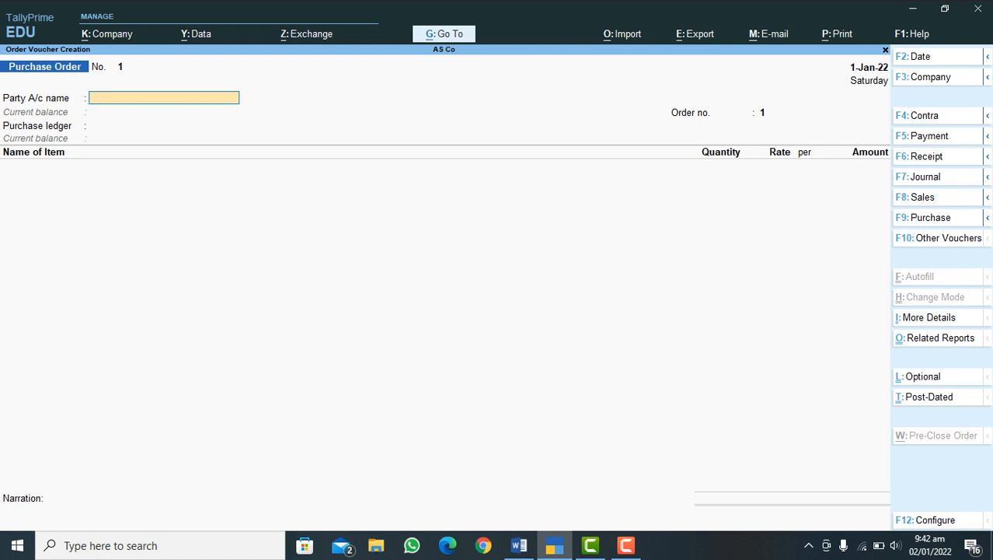
Step: Set the purchase order's party to S-ABC Traders, keep order number 1, and assign the Purchase Accounts ledger
type("S")
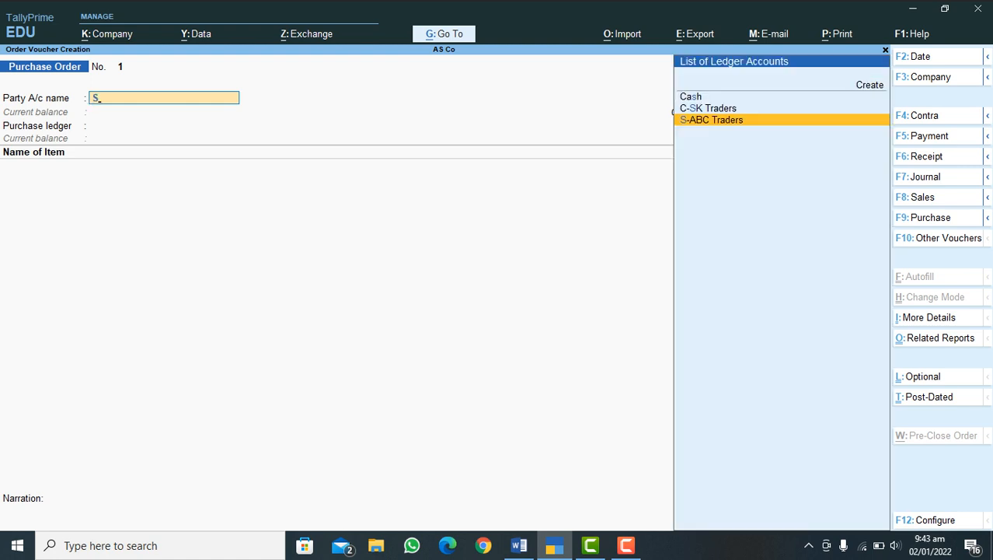
key("Return")
key("Return")
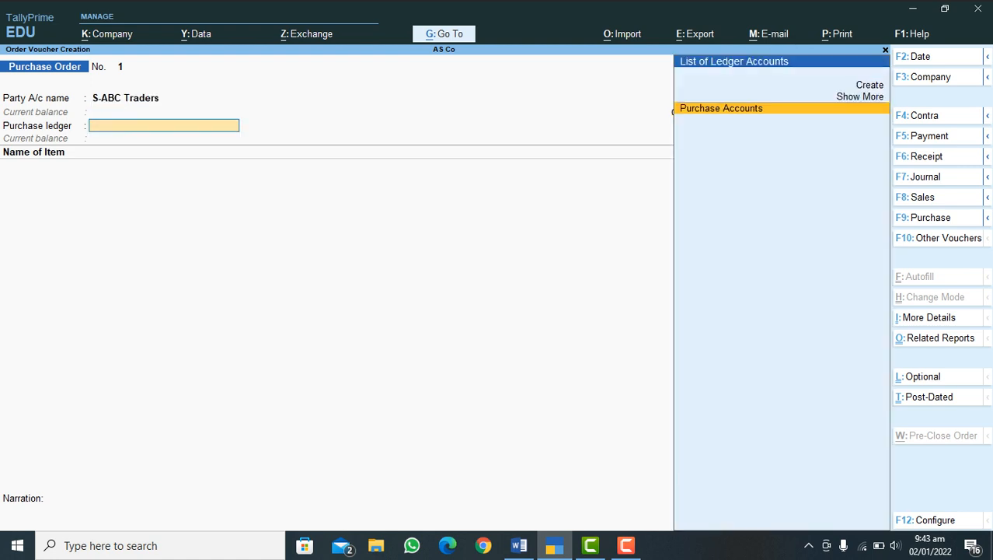
key("BackSpace")
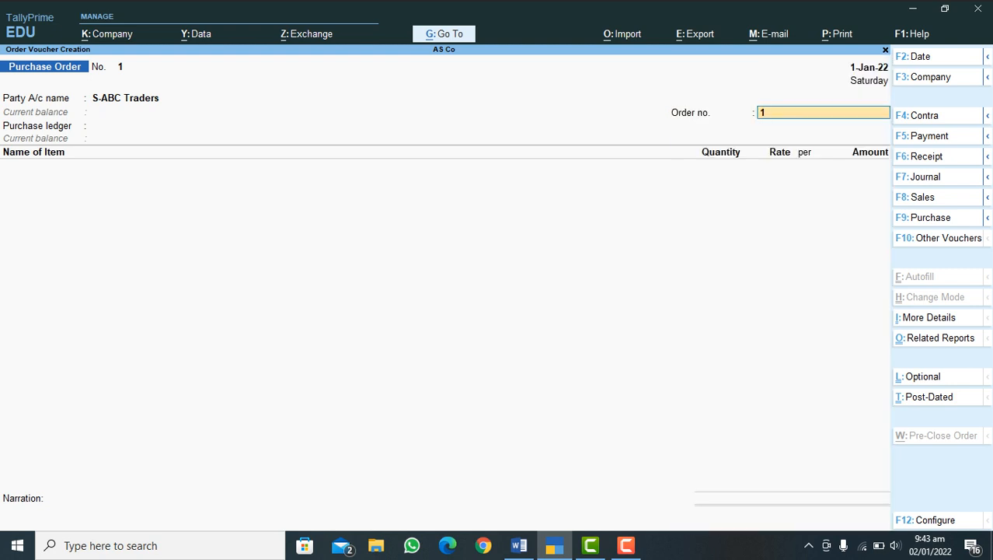
key("Return")
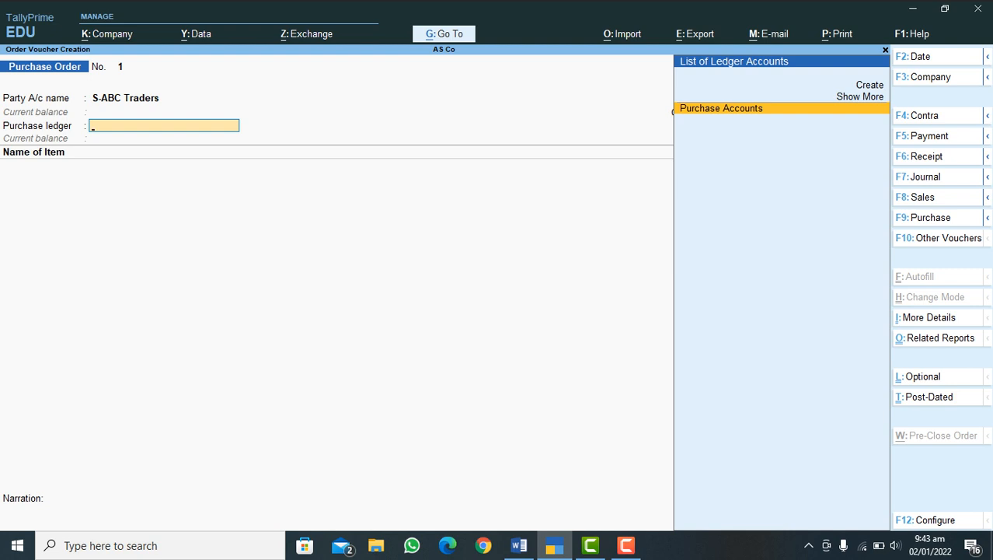
key("Return")
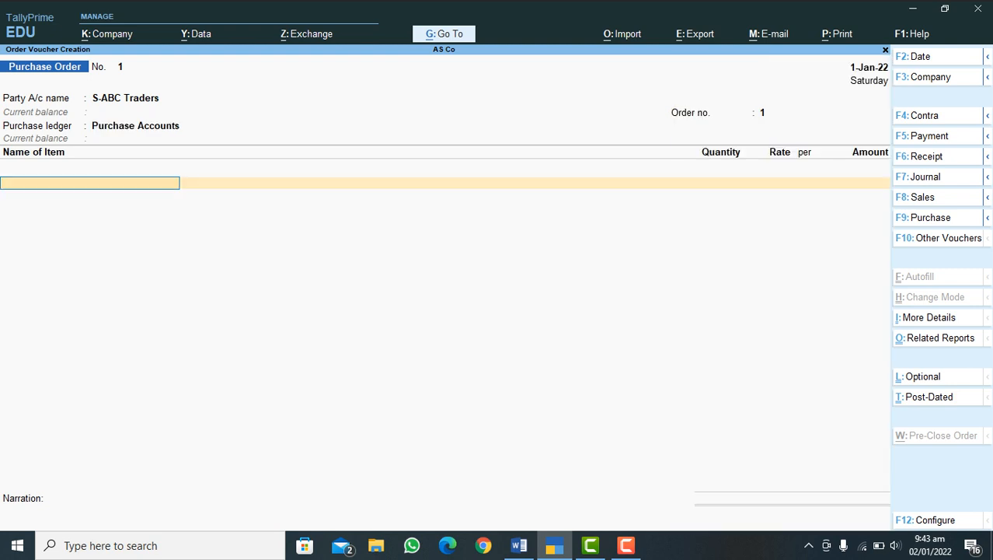
Step: Add the stock item Mobile Black 2022 to the order, due on 1-Jan-22, and allocate it to godown Store 1
type("M")
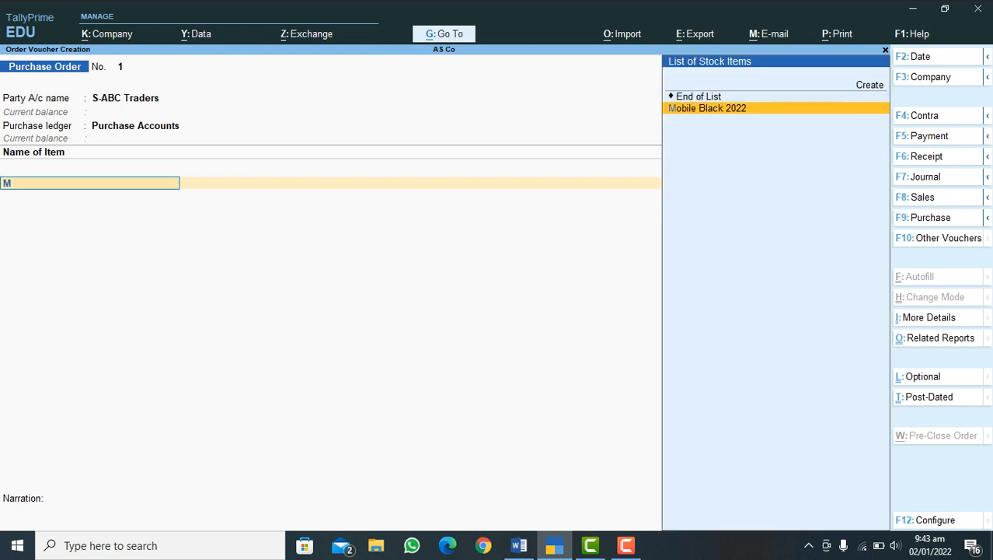
key("Return")
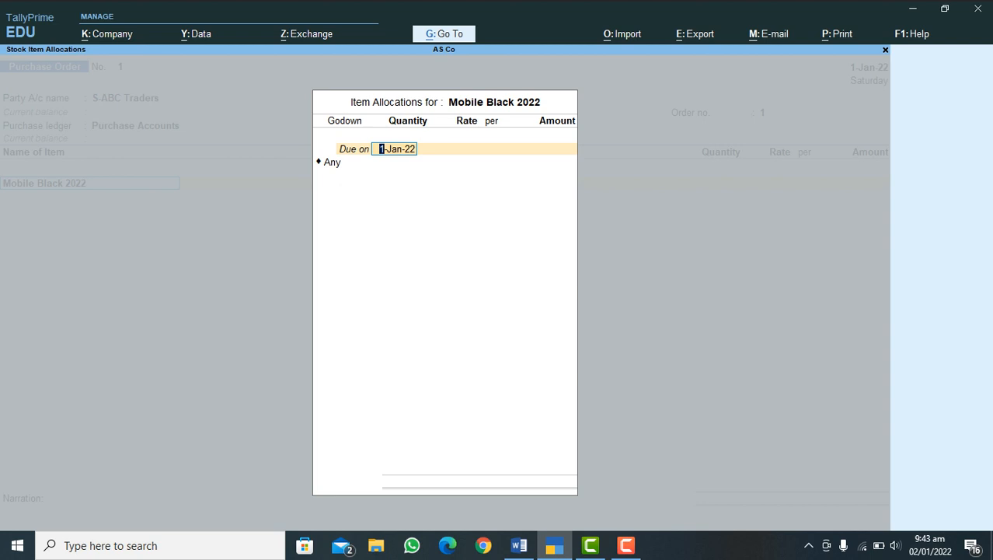
key("Return")
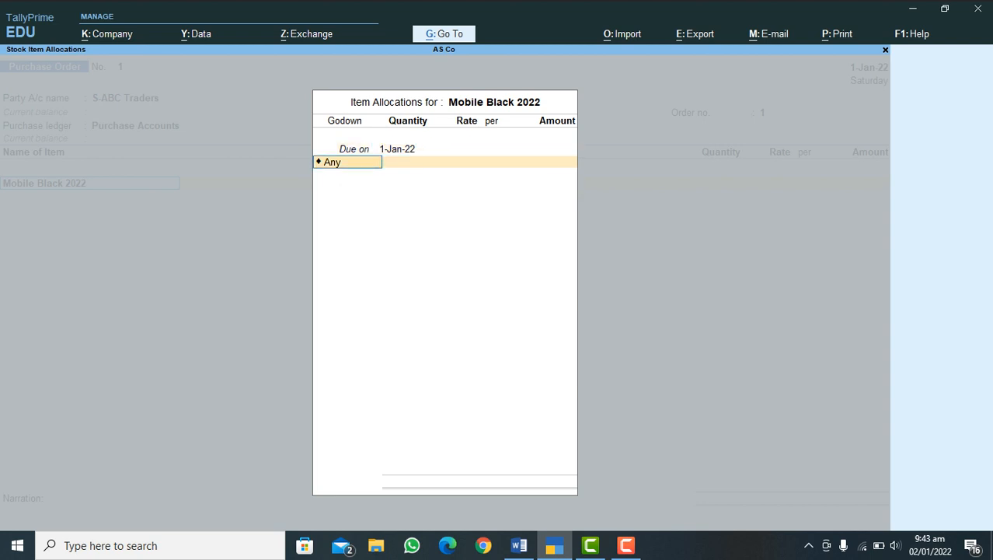
key("Return")
key("BackSpace")
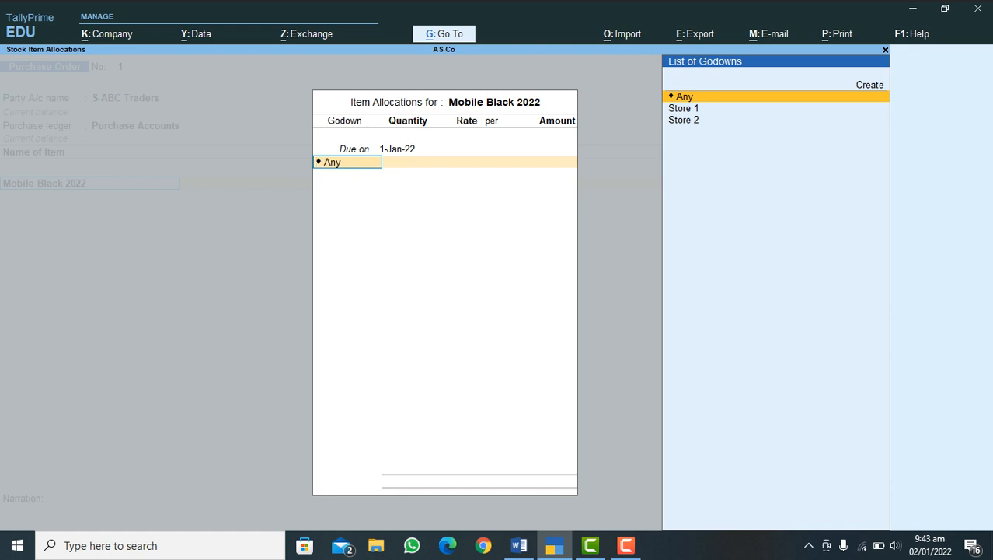
key("Down")
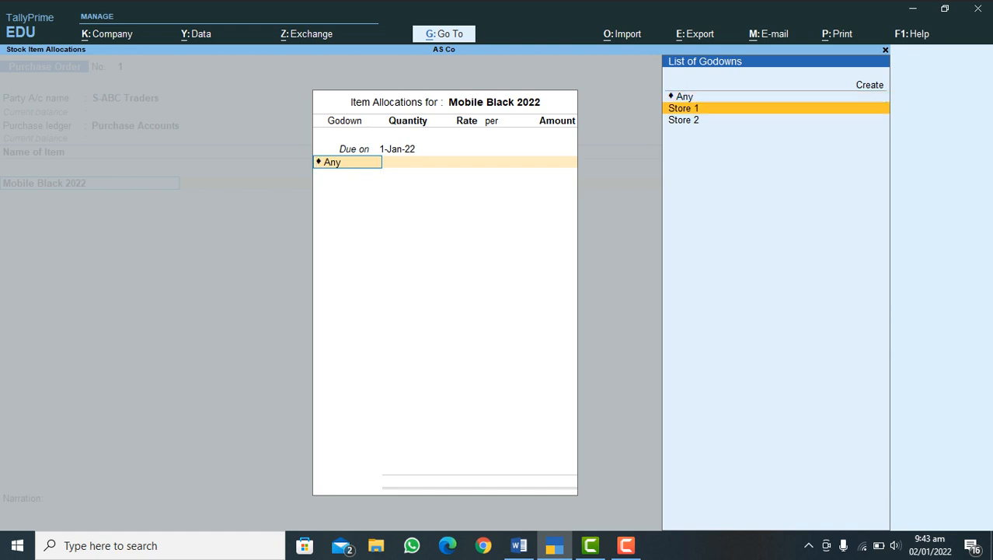
key("Return")
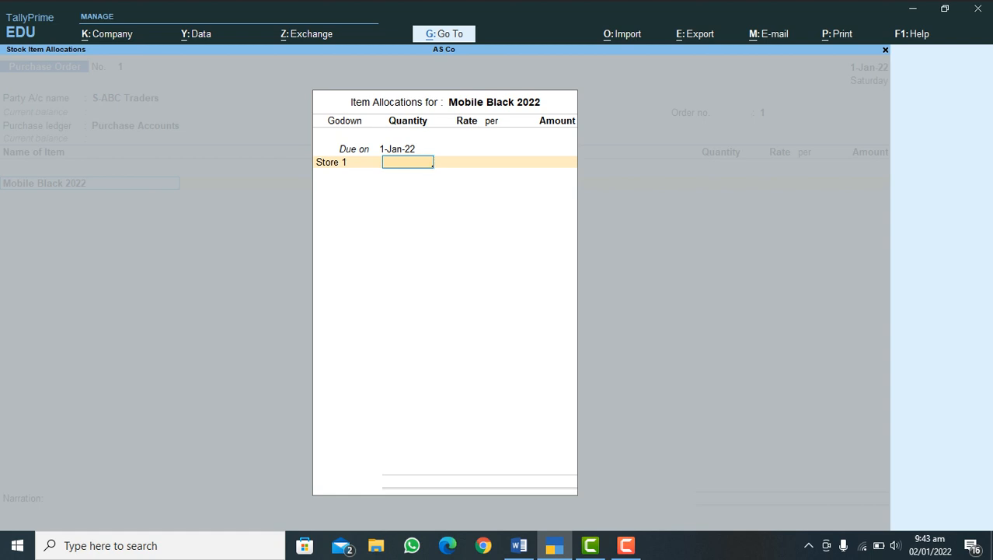
Step: Enter a quantity of 12 Pcs at the rate of 25,000.00 and complete the item allocation
type("12")
key("Return")
key("Return")
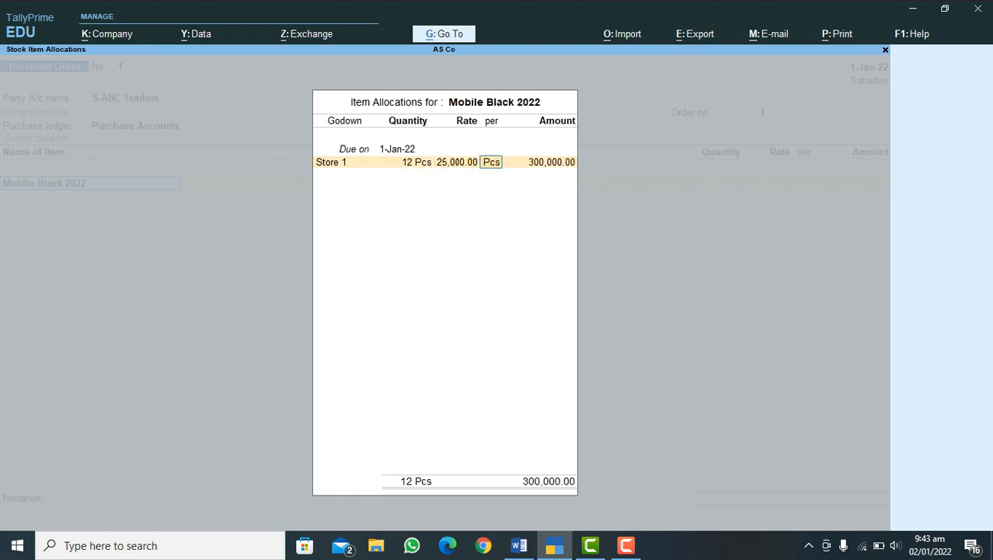
key("Return")
key("Return")
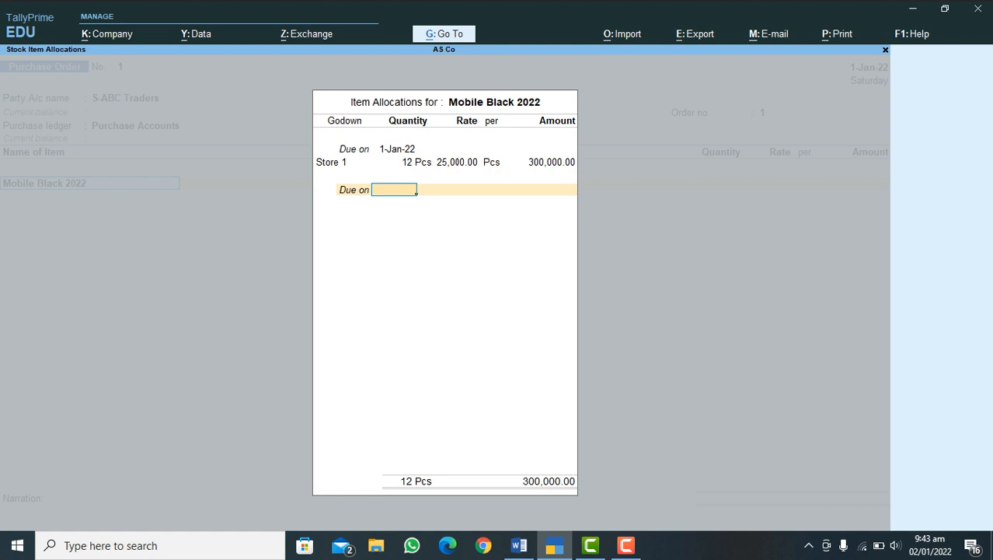
key("Return")
key("Return")
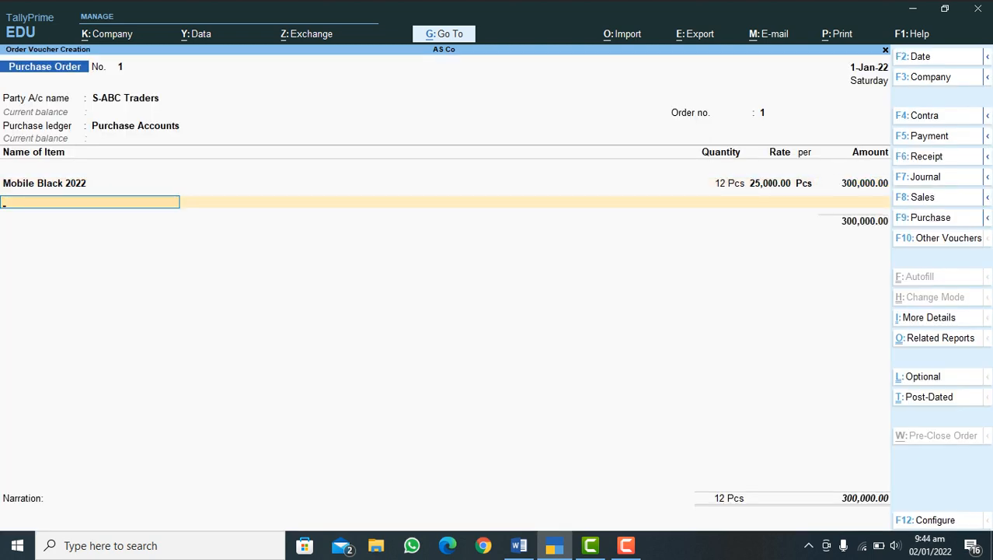
Step: End the item list without further items, leave the narration blank, and save the purchase order
key("BackSpace")
key("Return")
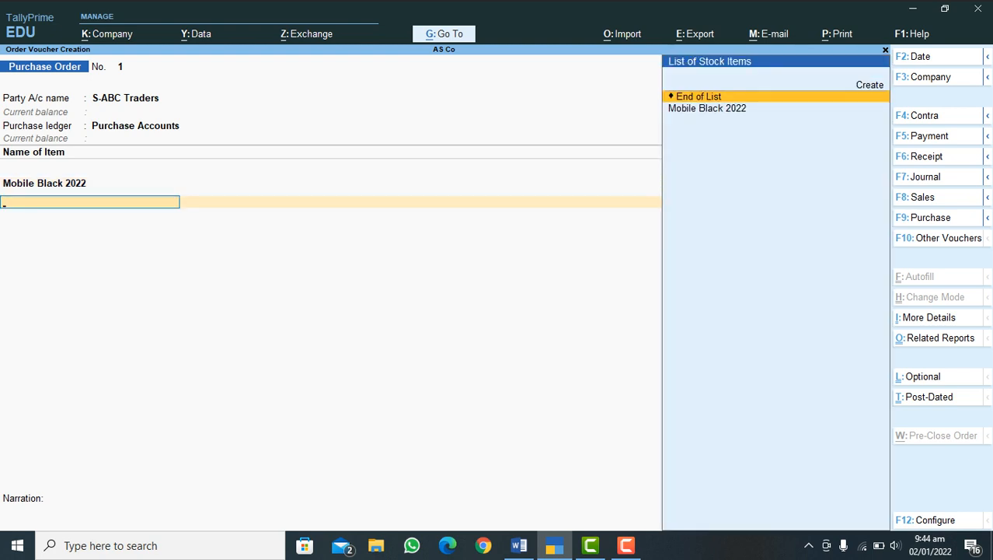
key("Return")
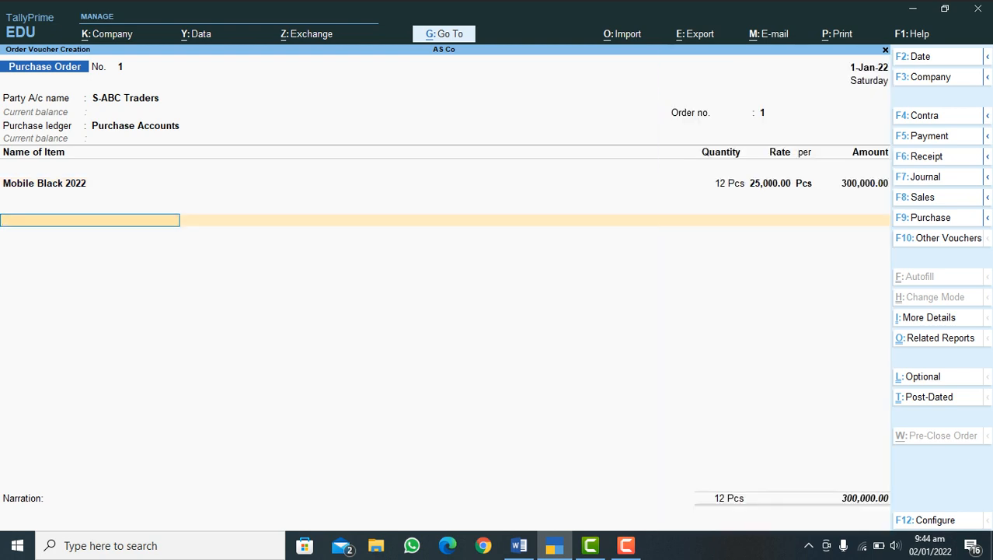
key("Return")
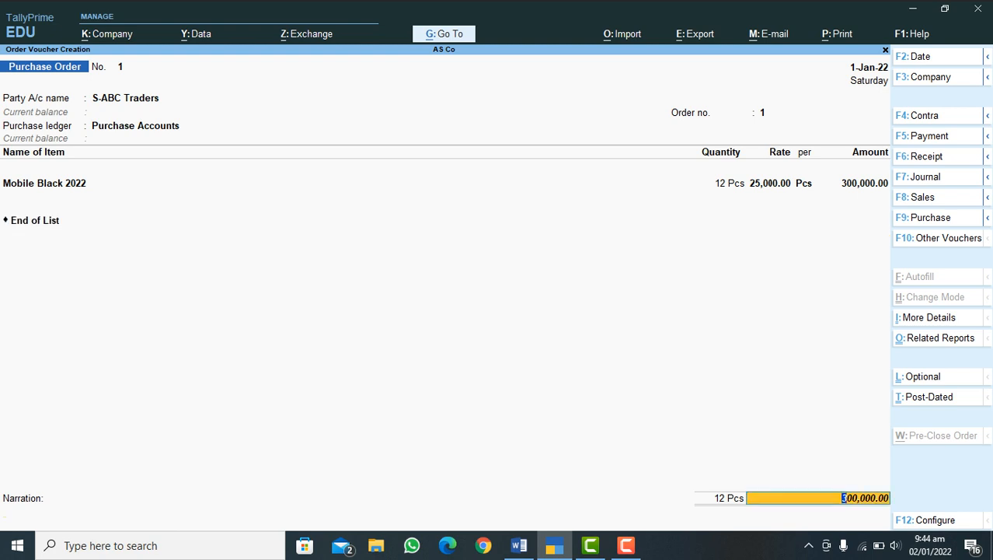
key("Return")
key("Return")
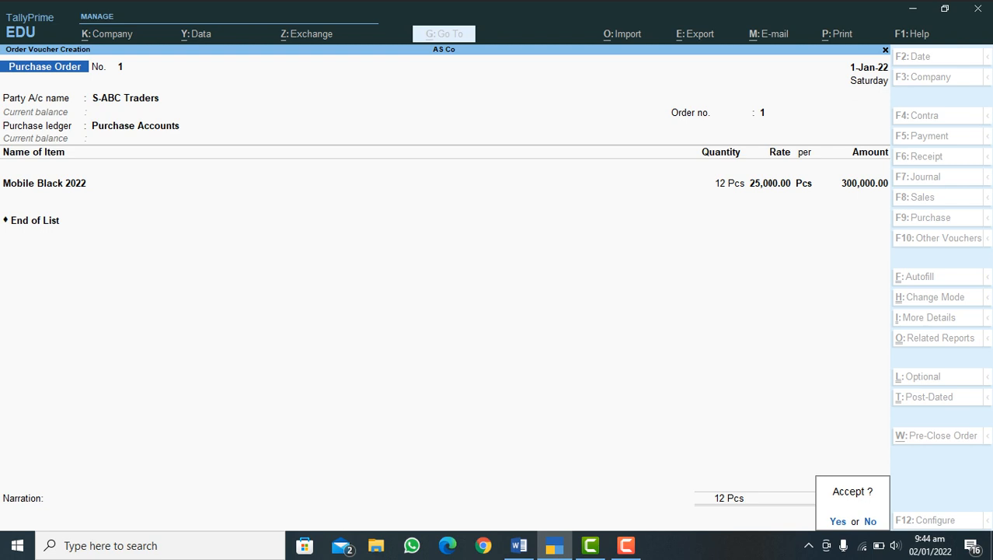
key("Return")
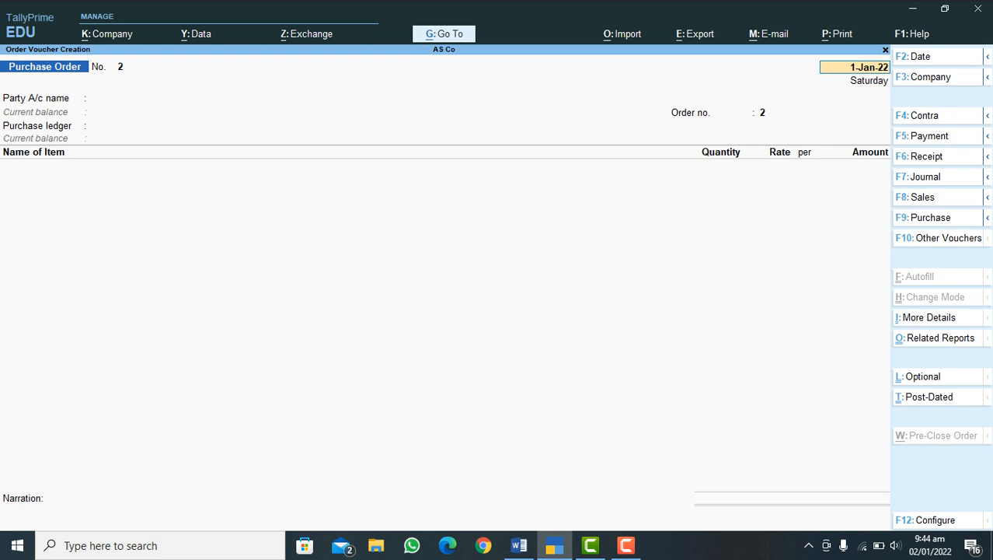
Step: Start a Payment voucher dated 1-Jan-22 with HBL Bank as the paying account
key("F5")
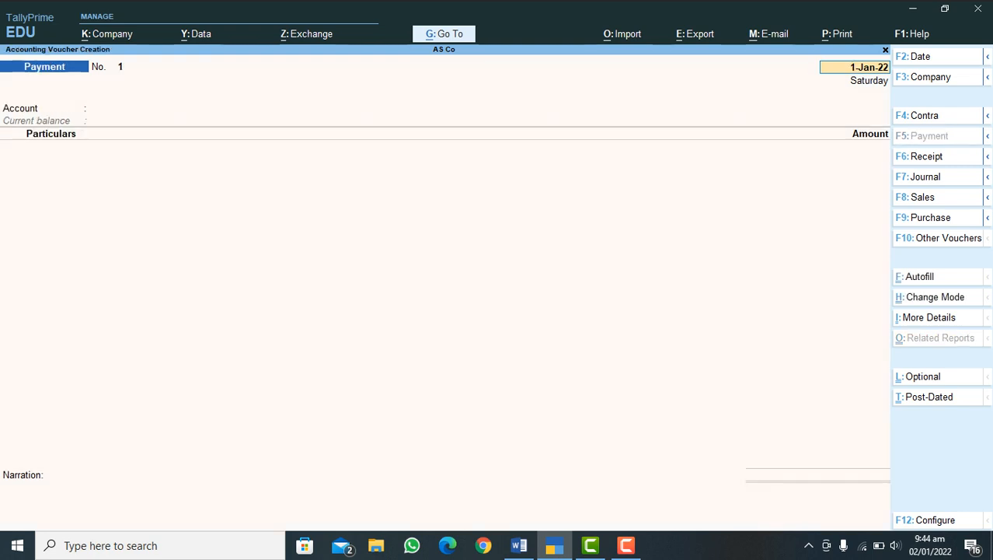
key("Return")
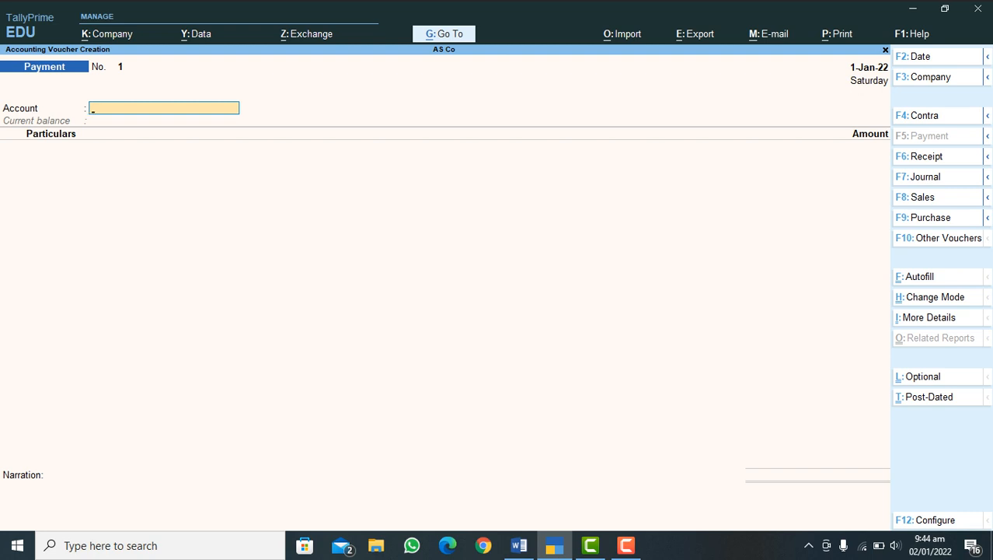
type("H")
key("Return")
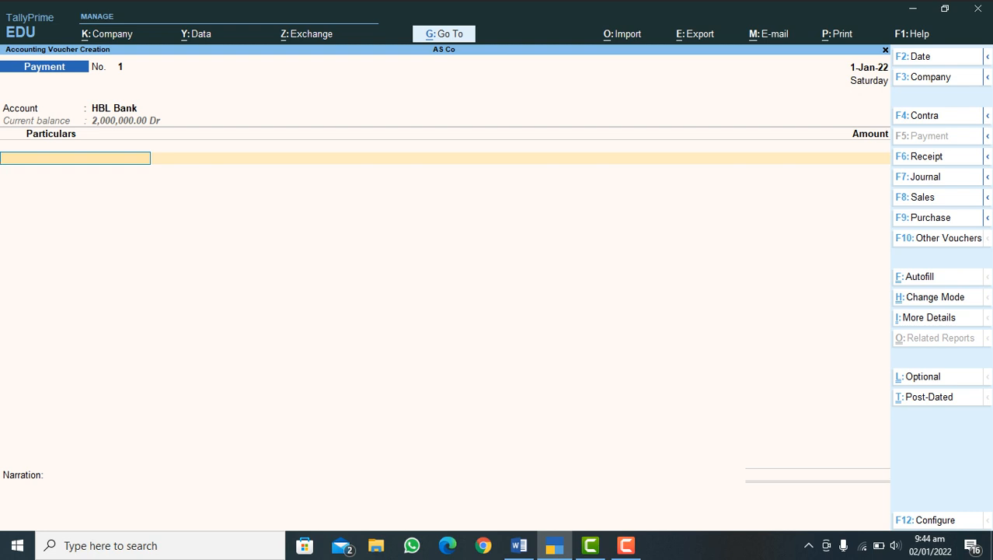
Step: Select S-ABC Traders as the paid ledger and give its bill-wise details an Advance reference named 1 without a due date
type("S-")
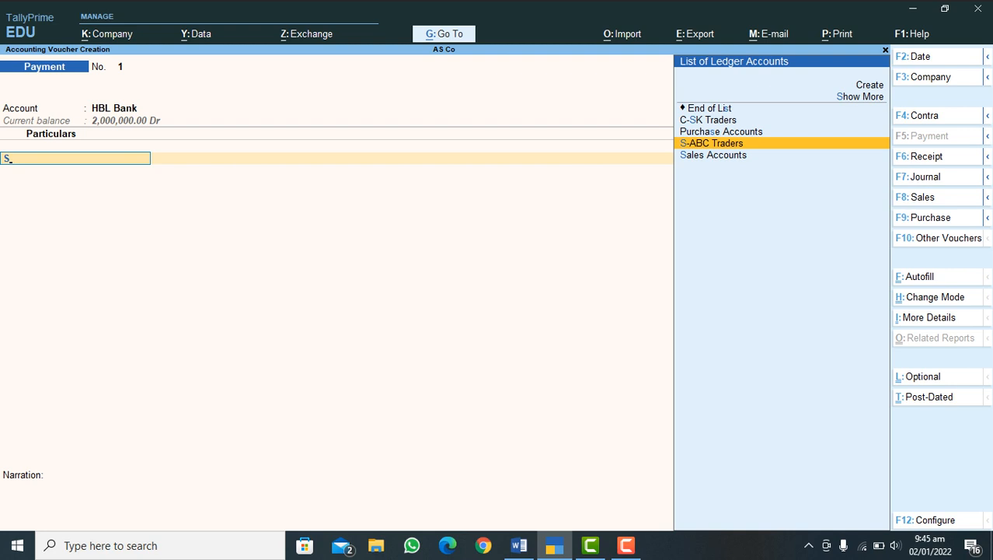
key("Return")
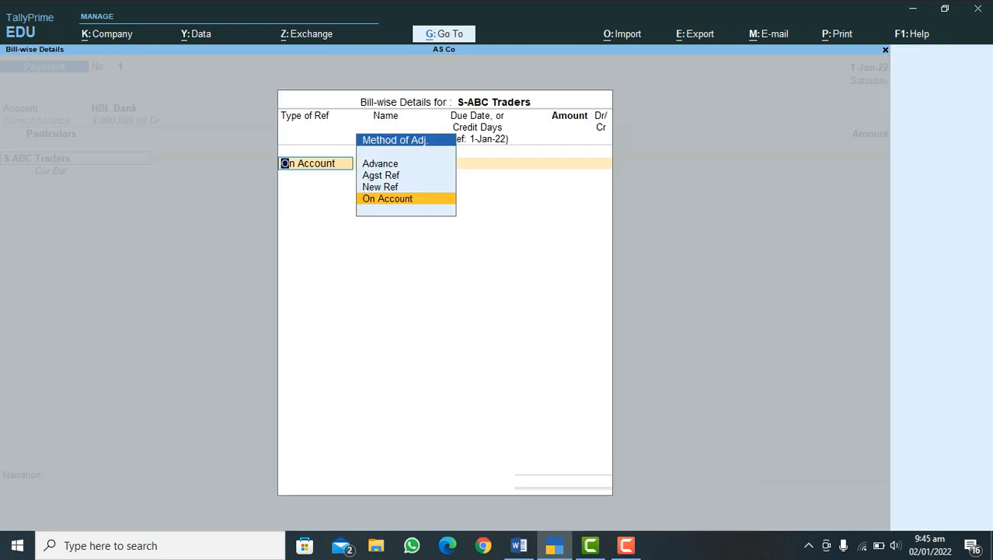
key("Up")
key("Up")
key("Up")
key("Down")
key("Down")
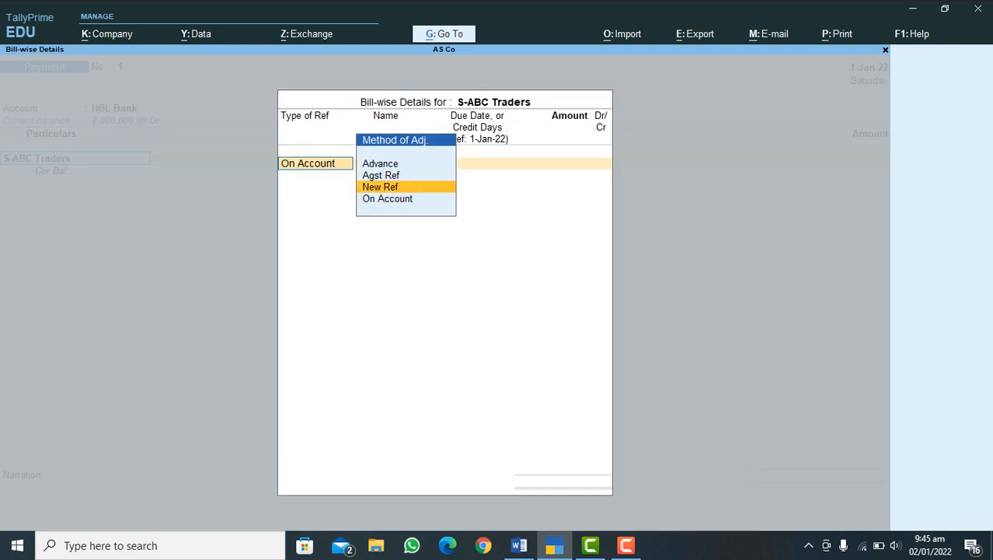
key("Up")
key("Up")
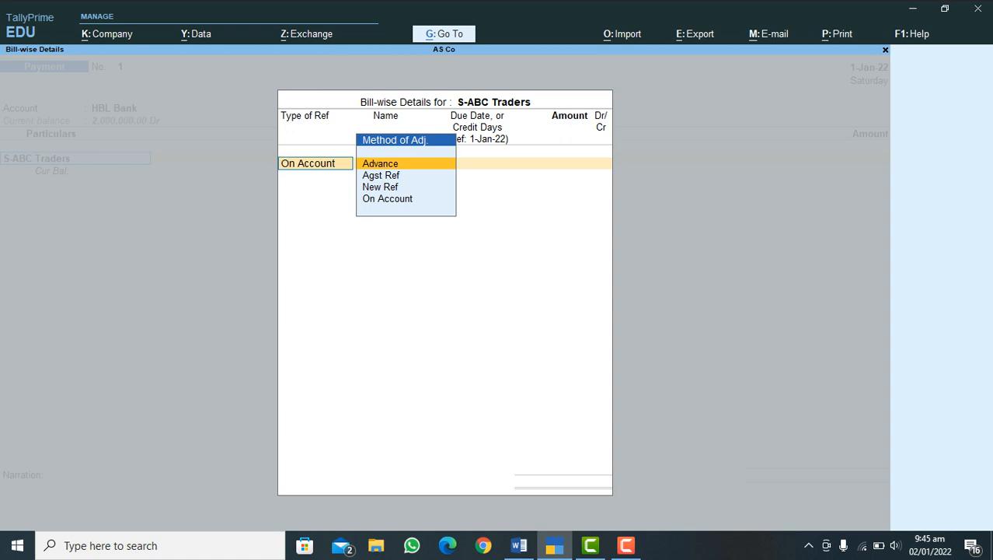
key("Return")
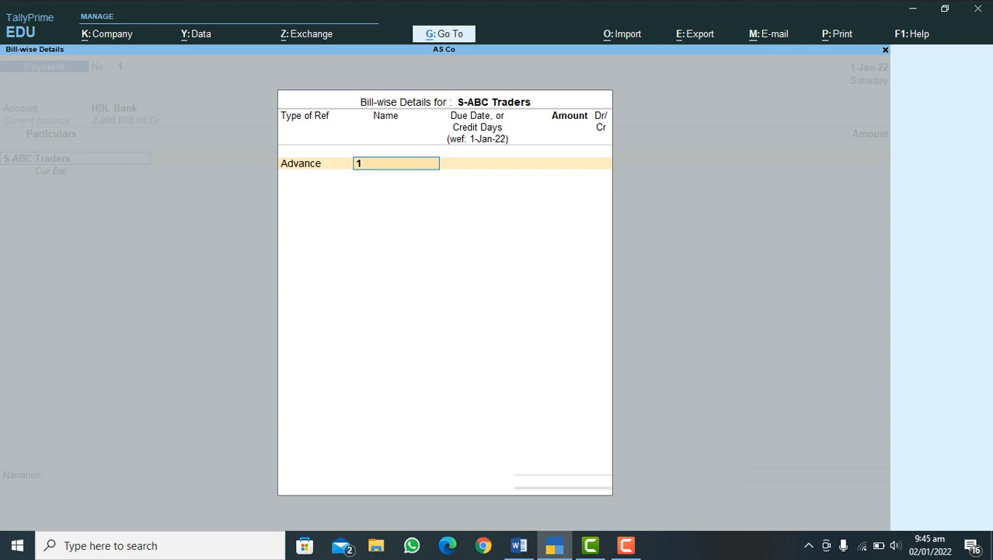
key("Return")
key("Return")
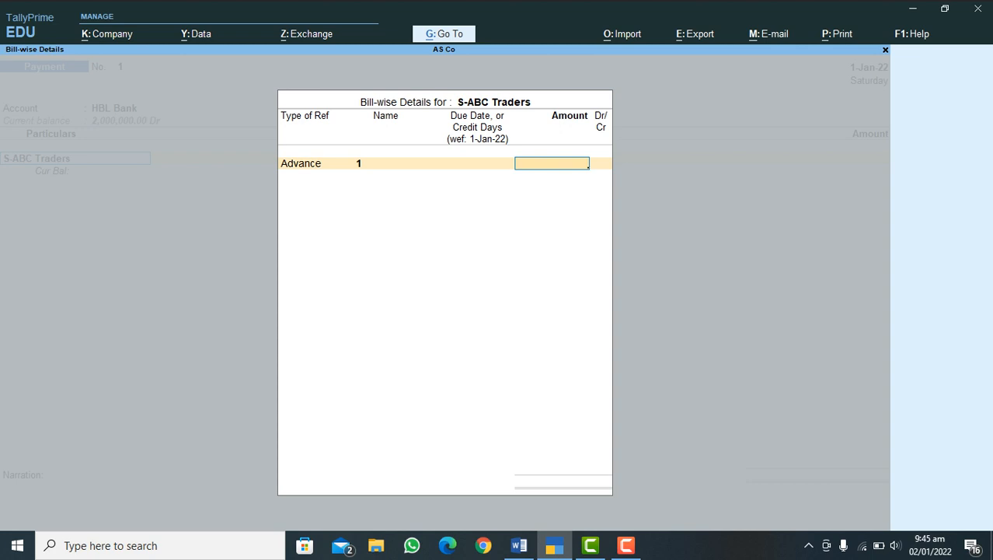
Step: Set the advance amount to 150,000.00 Dr and complete the bill-wise details without further references
type("150000")
key("Return")
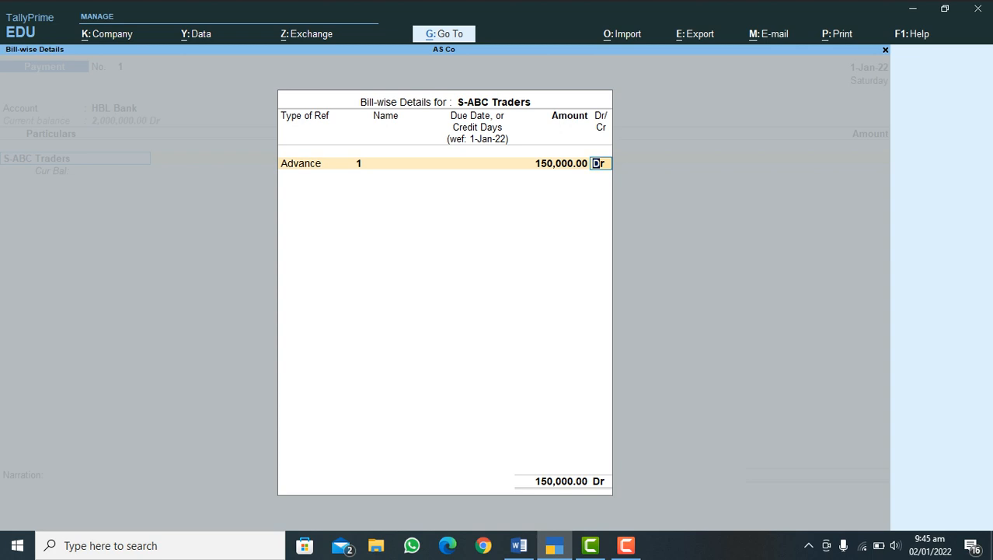
key("Return")
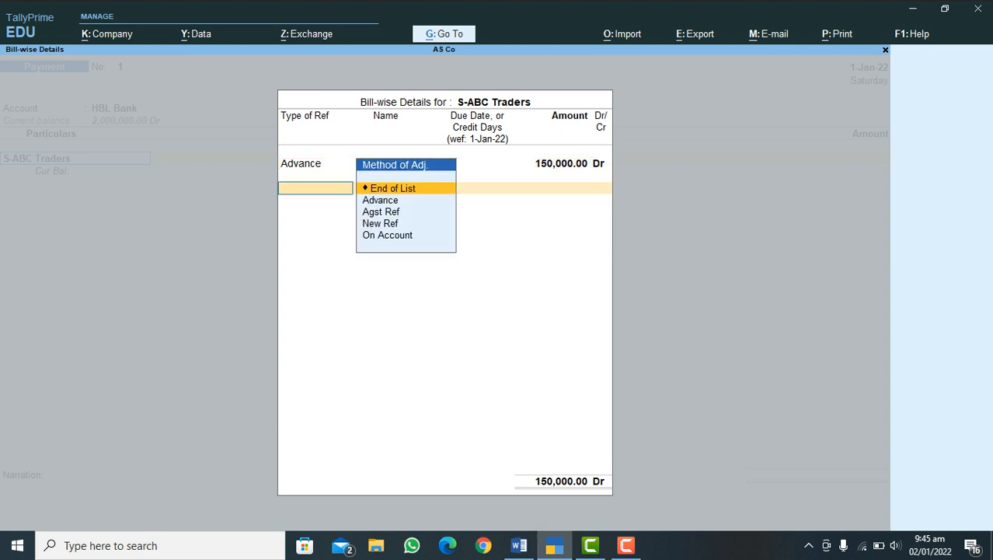
key("Return")
Step: Allocate the HBL Bank payment as a Cheque with the cheque range Not Applicable and instrument number 45545454, keeping the date 1-Jan-22
key("Return")
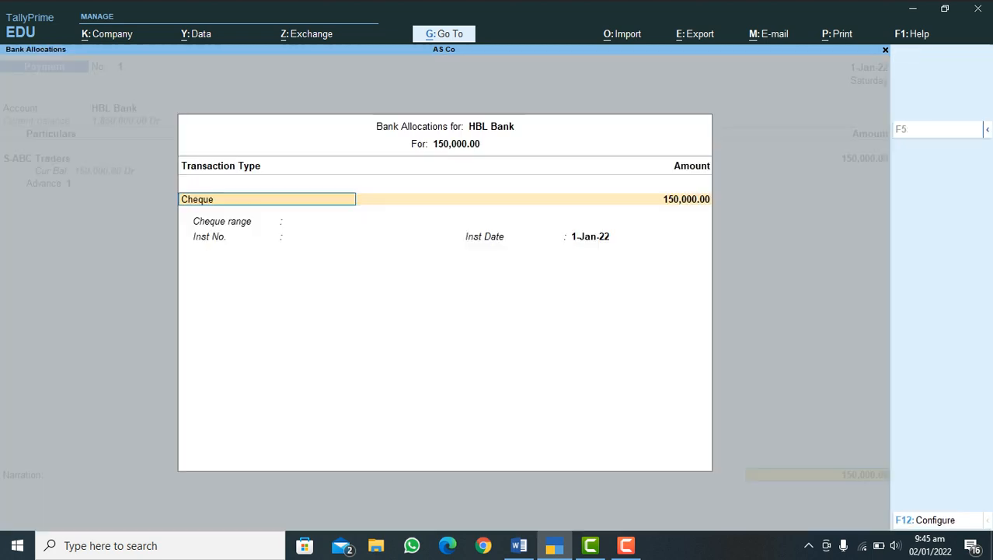
key("Return")
key("Return")
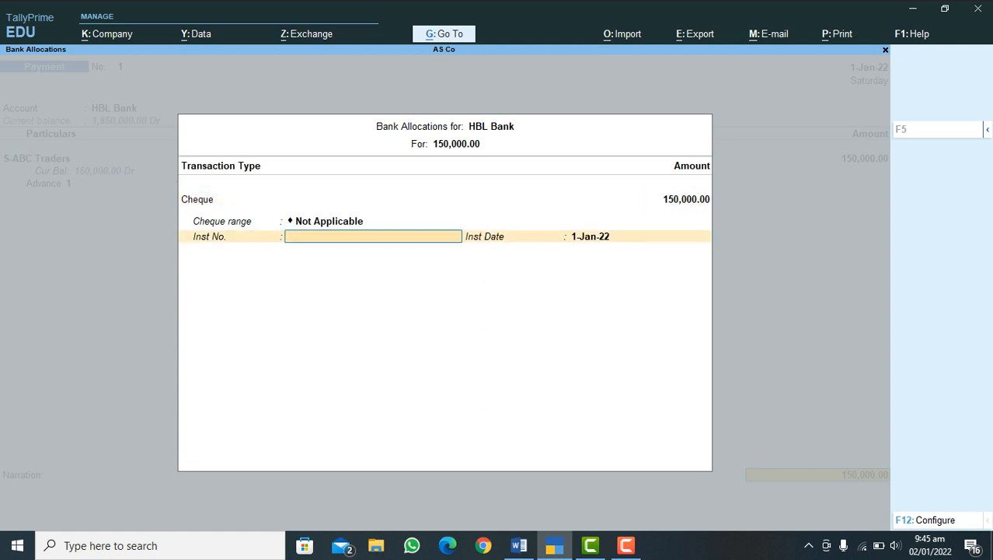
type("45545454")
key("Return")
key("Return")
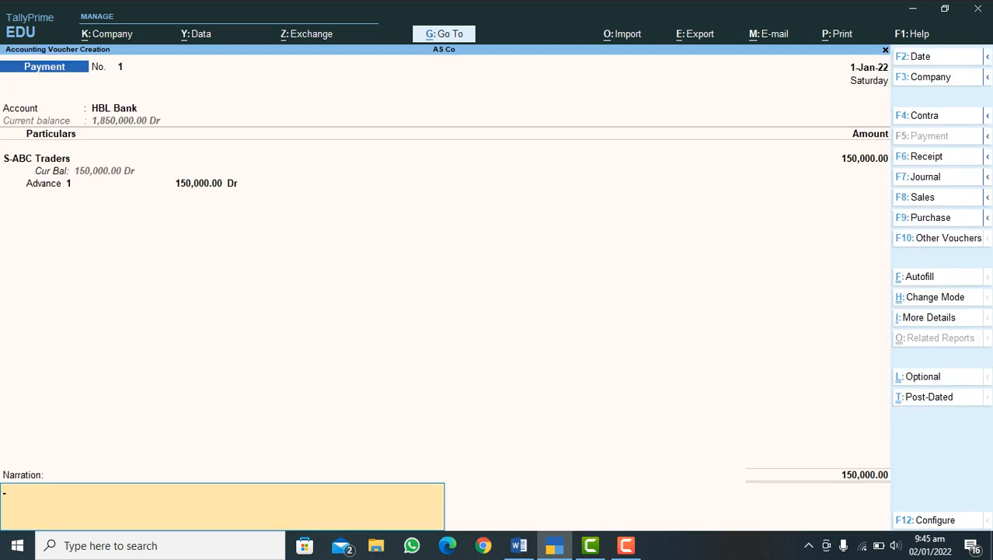
Step: Enter the narration "Advance payment to supplier against PO# 1", save the payment voucher, and leave voucher entry
type("Advance payment to sy")
key("BackSpace")
type("u")
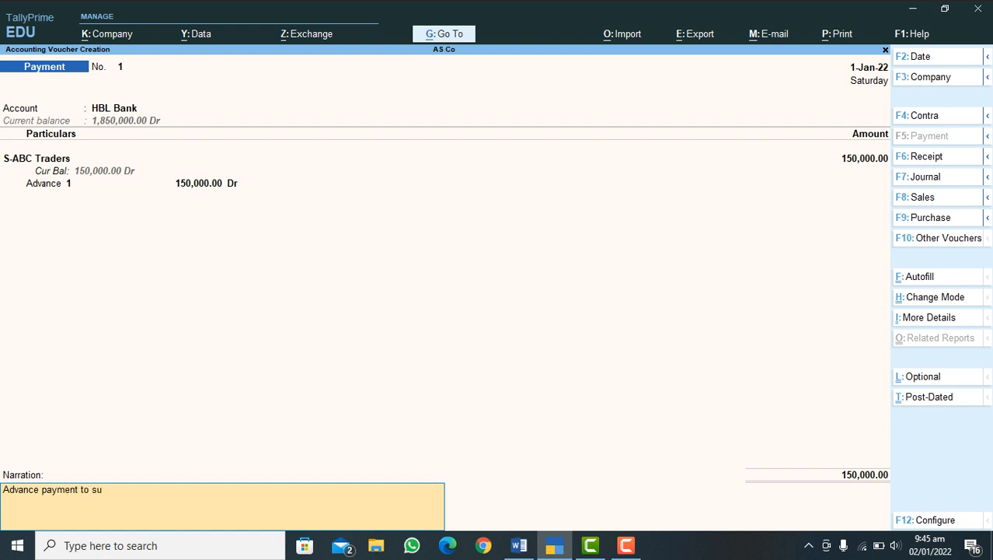
type("pplier against PO# 1")
key("Return")
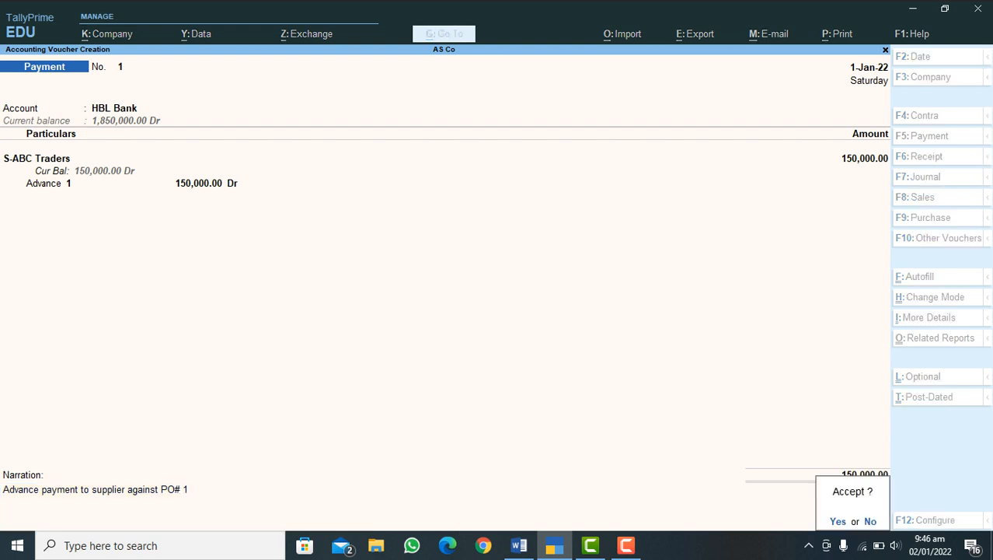
key("Return")
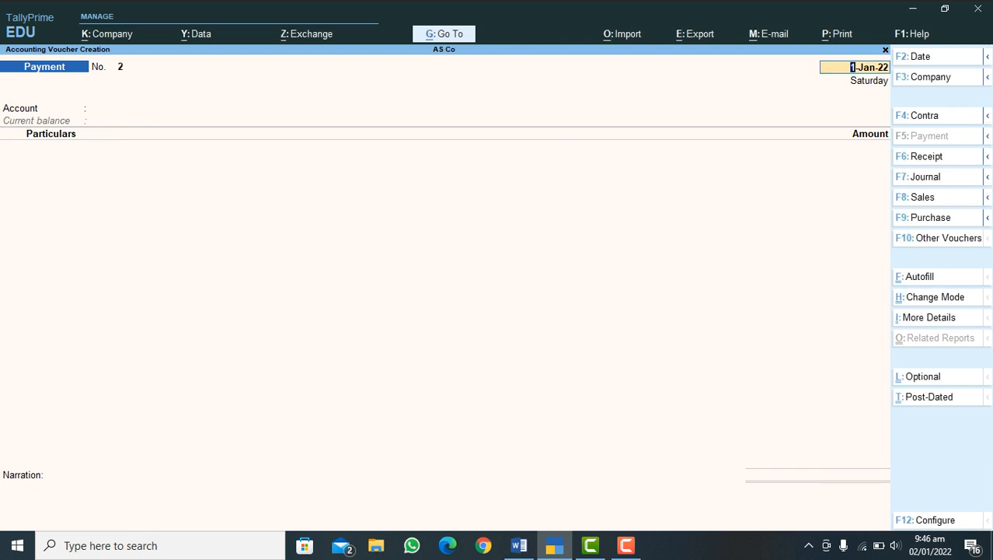
key("BackSpace")
key("Escape")
key("Return")
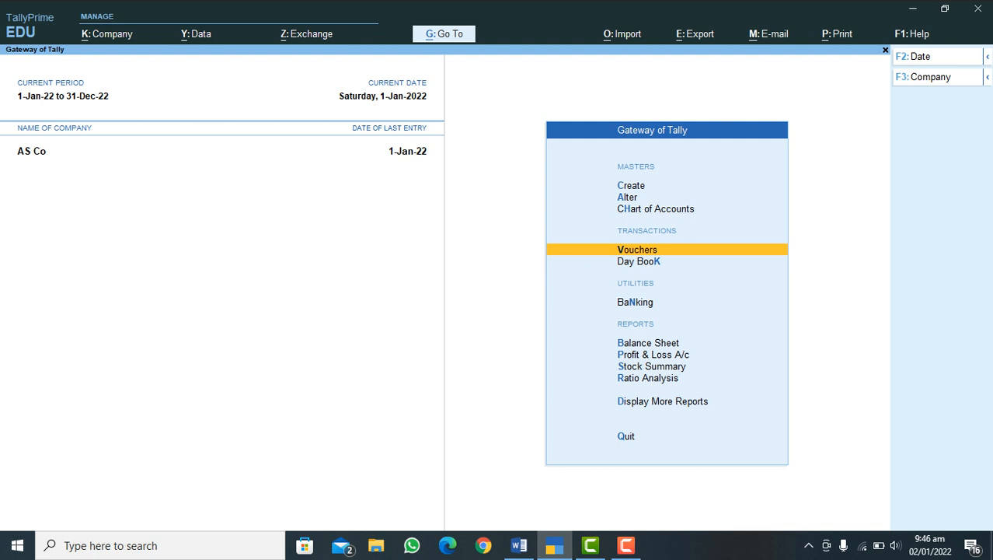
Step: Open the S-ABC Traders ledger from the account books to examine its vouchers
key("d")
key("Down")
key("Down")
key("Down")
key("Down")
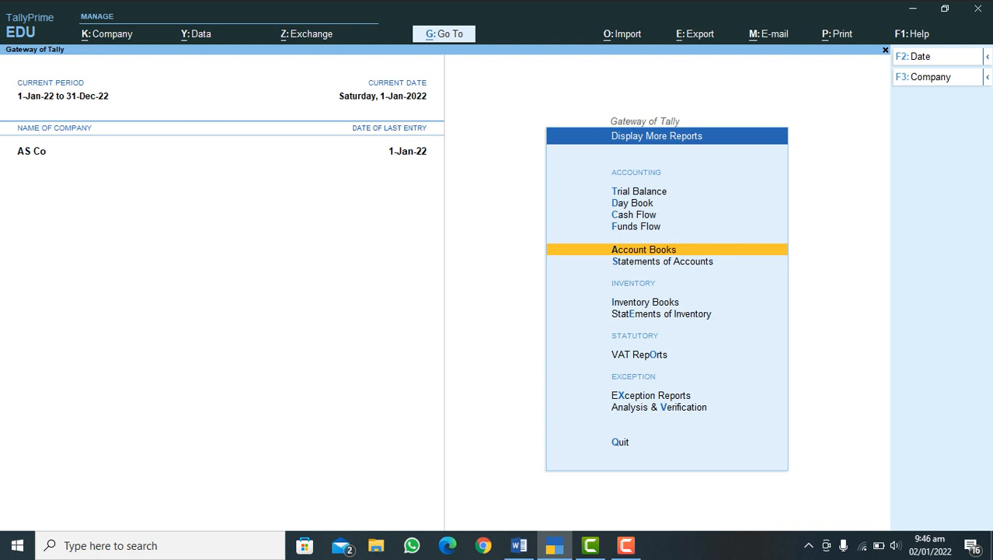
key("Return")
key("Down")
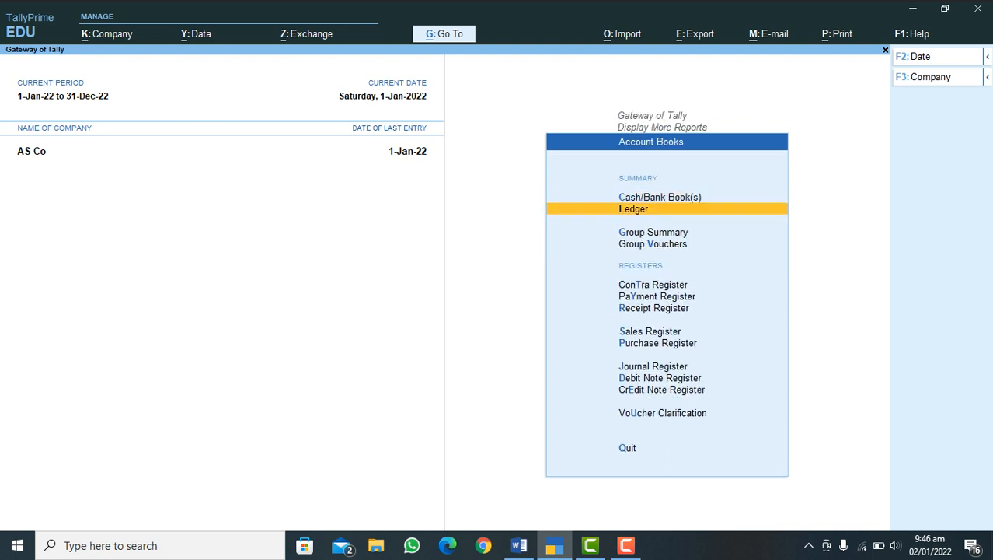
key("Return")
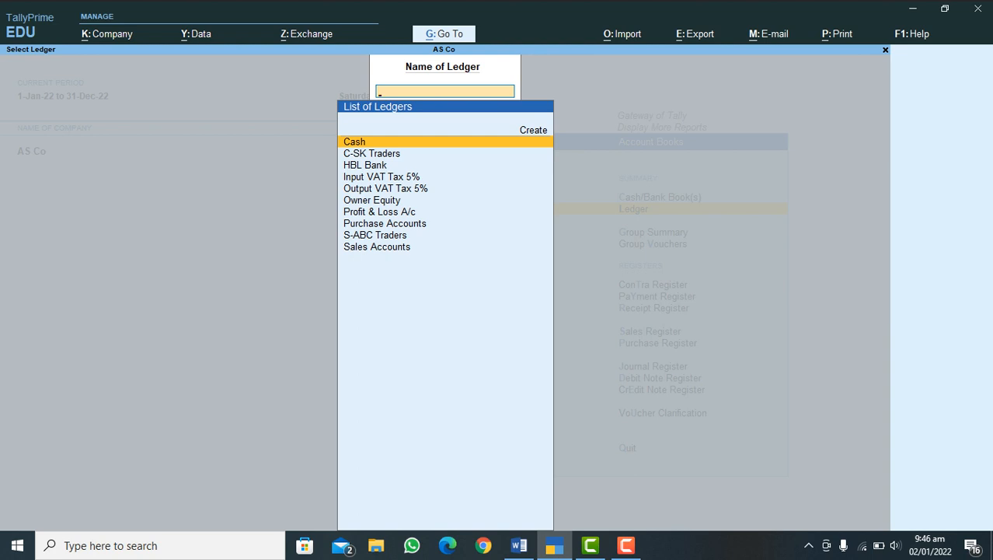
key("Down")
key("Down")
key("Down")
key("Down")
key("Down")
key("Down")
key("Down")
key("Down")
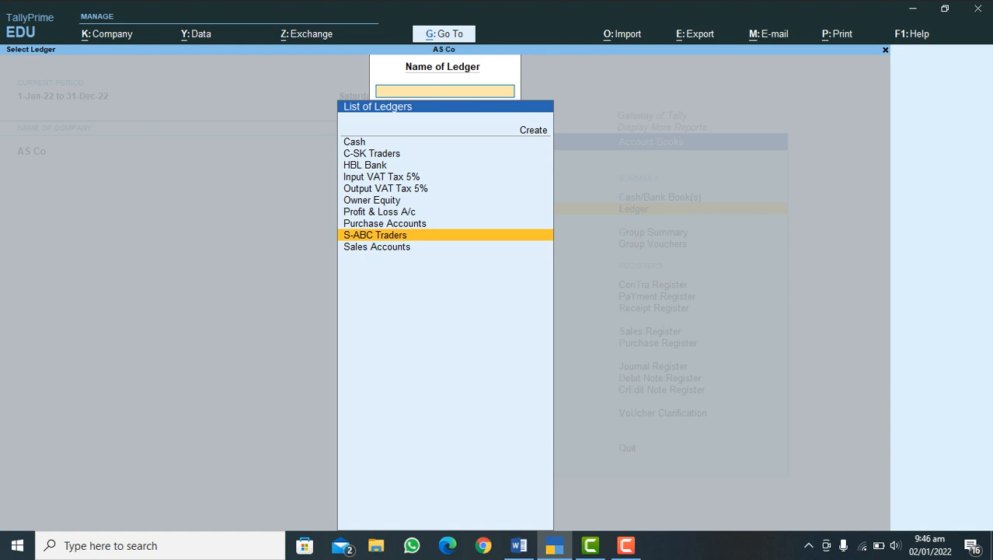
key("Return")
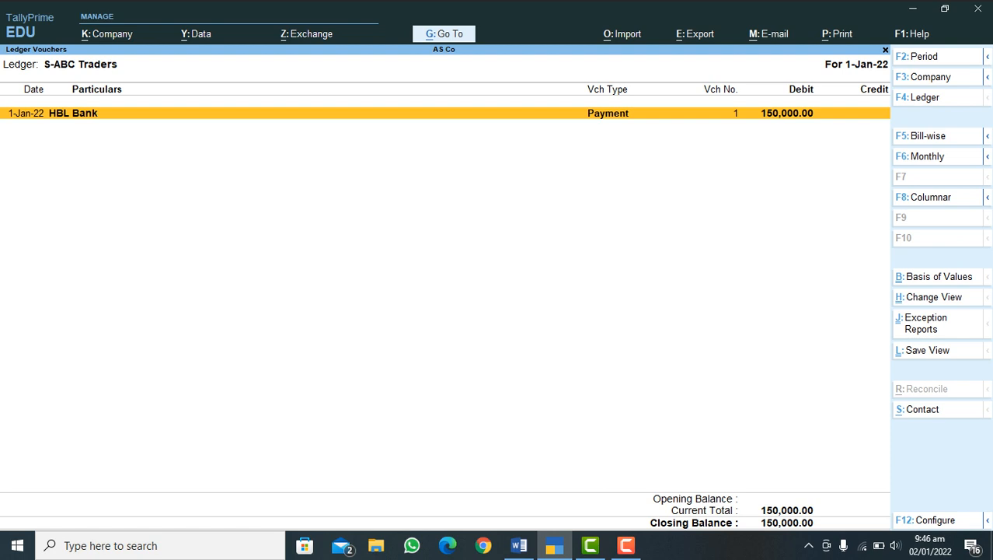
Step: Return to the Gateway of Tally and check the purchase process checklist in Word before switching back to TallyPrime
key("Escape")
key("BackSpace")
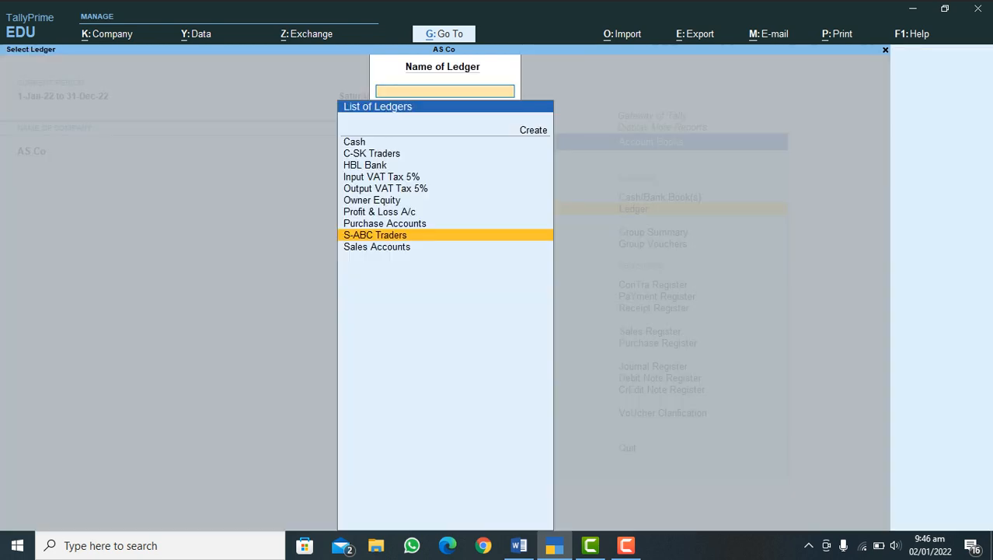
key("Escape")
key("Escape")
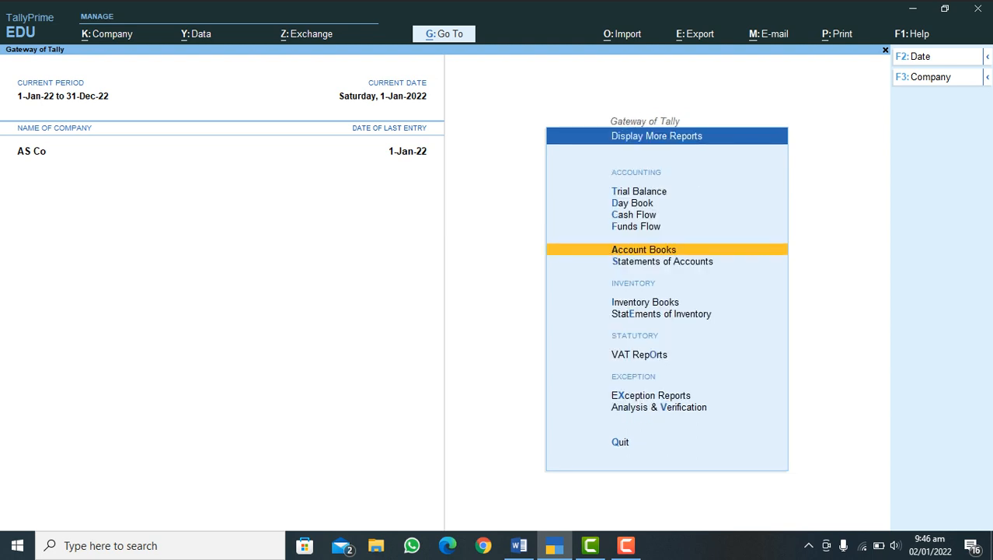
key("Escape")
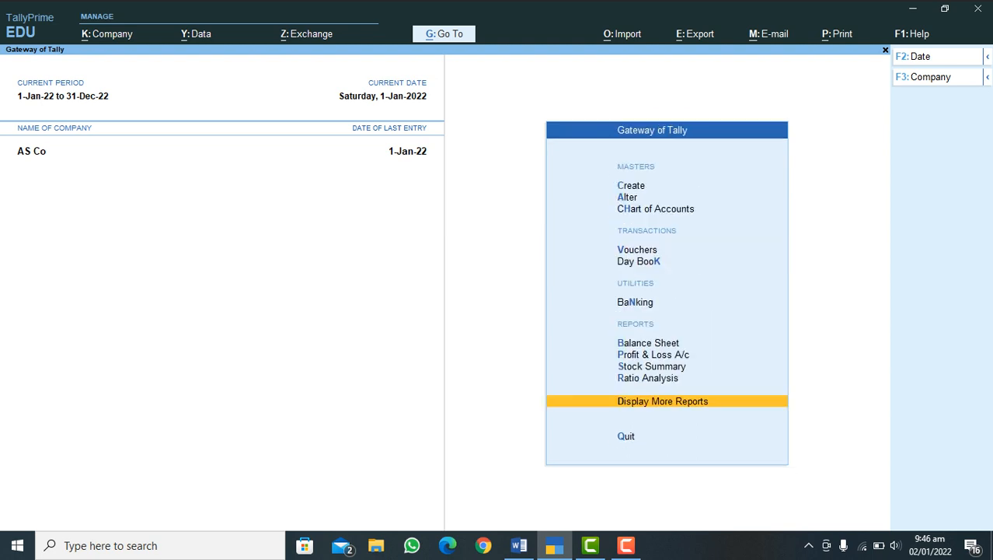
left_click(519, 545)
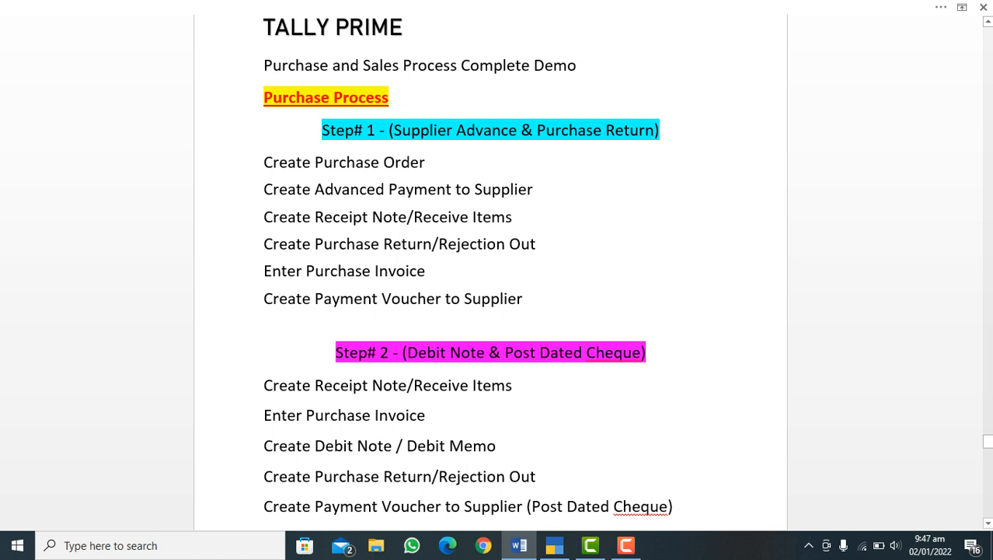
left_click(554, 544)
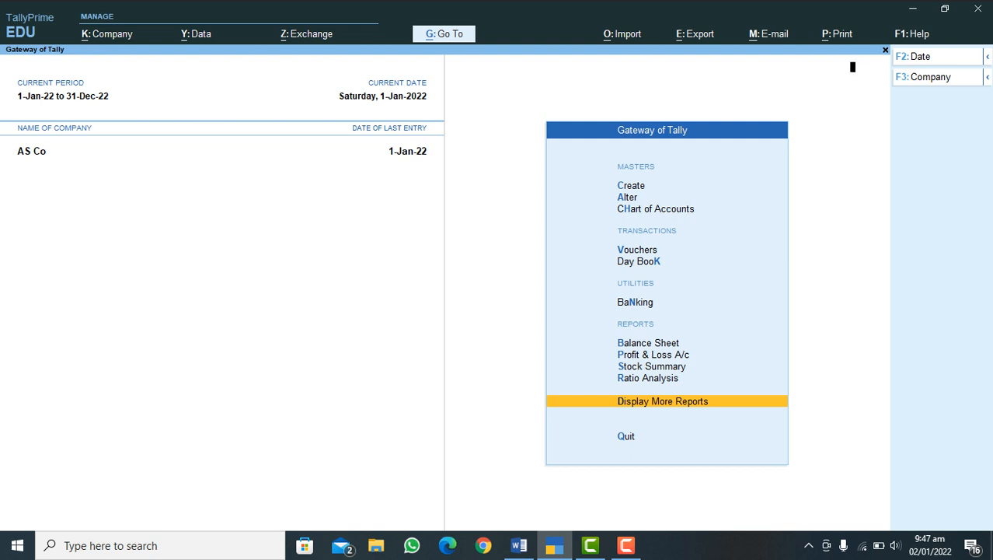
Step: Start a Receipt Note voucher dated 1-Jan-22 with the reference RN# 1 and reference date 1-Jan-22
key("v")
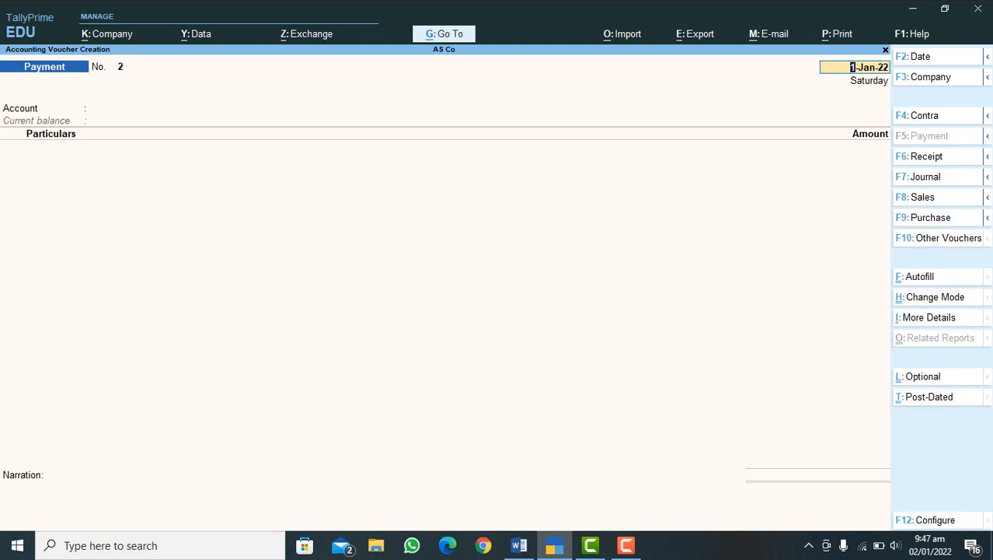
mouse_move(987, 218)
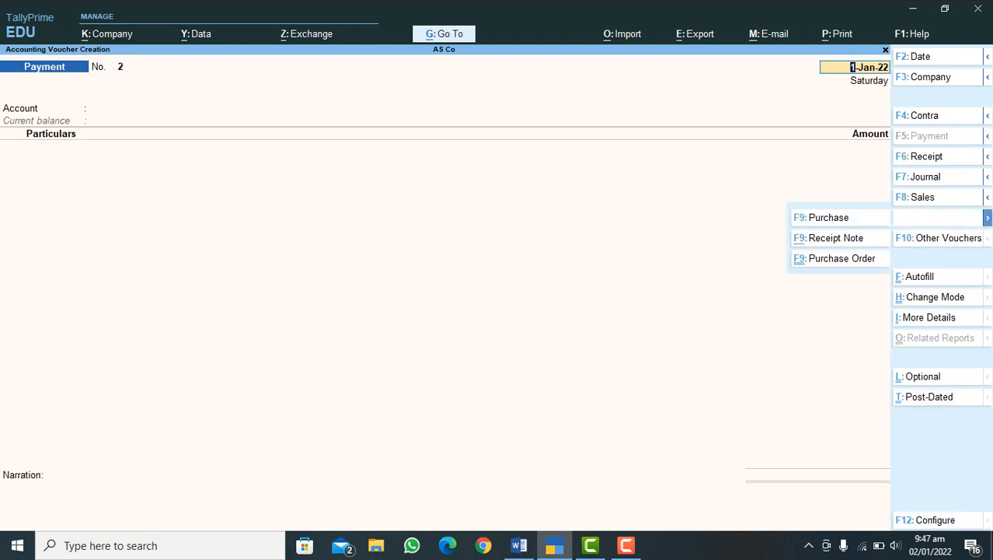
left_click(836, 238)
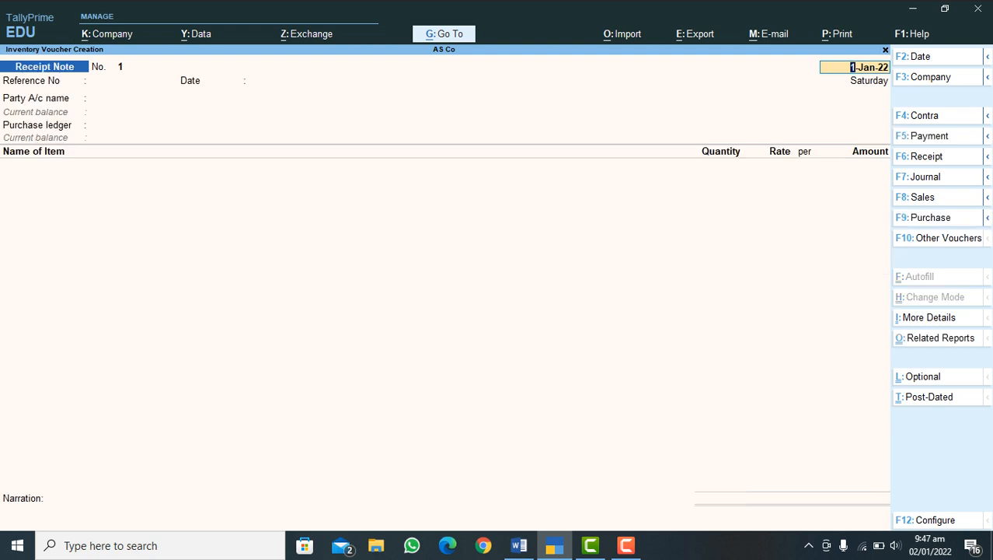
key("Return")
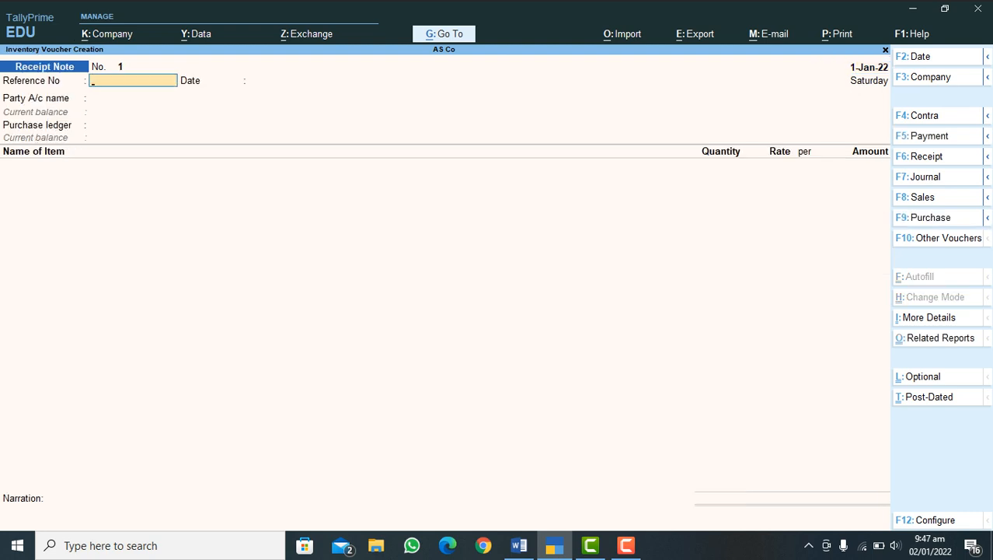
type("RN# 1")
key("Return")
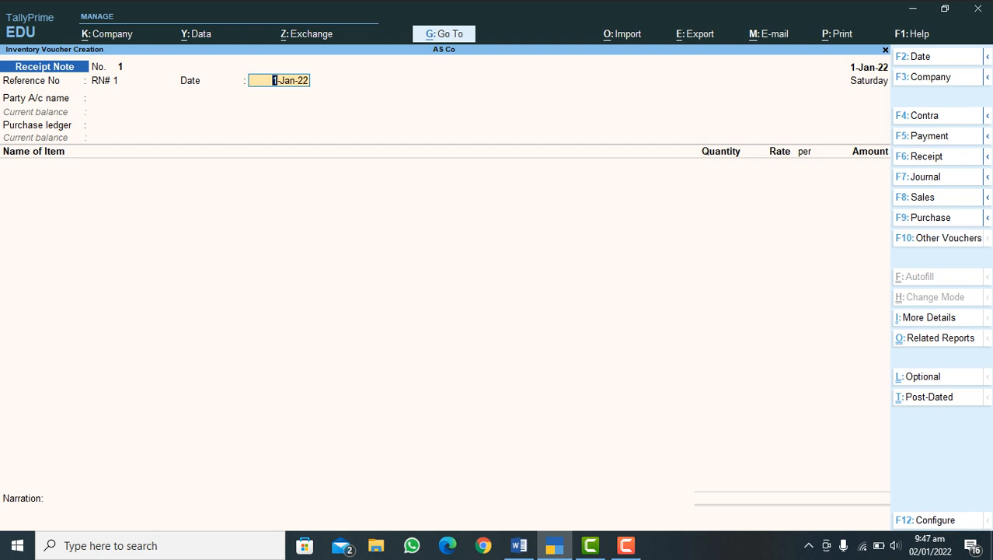
key("Return")
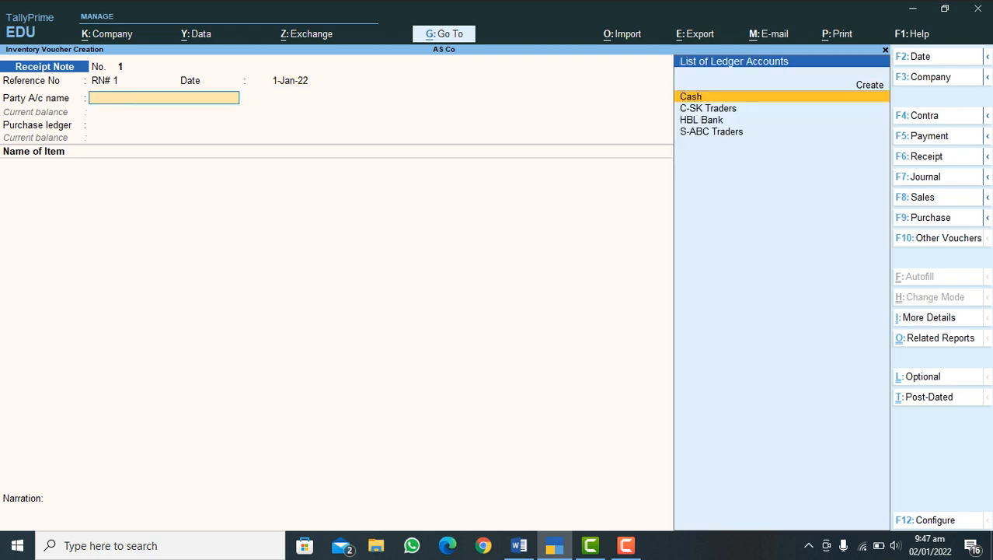
Step: Set the receipt note's party account to S-ABC Traders and its purchase ledger to Purchase Accounts
type("S")
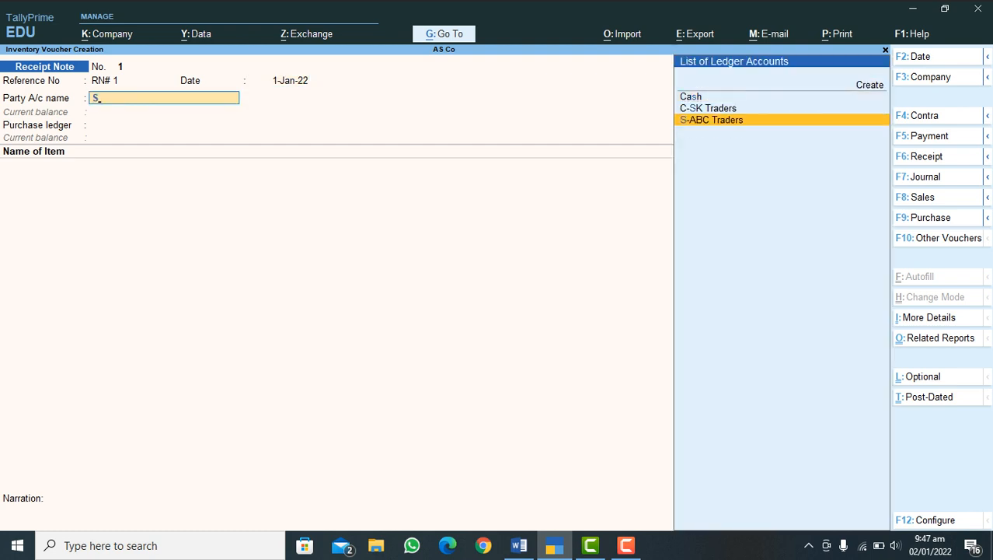
key("Return")
key("Return")
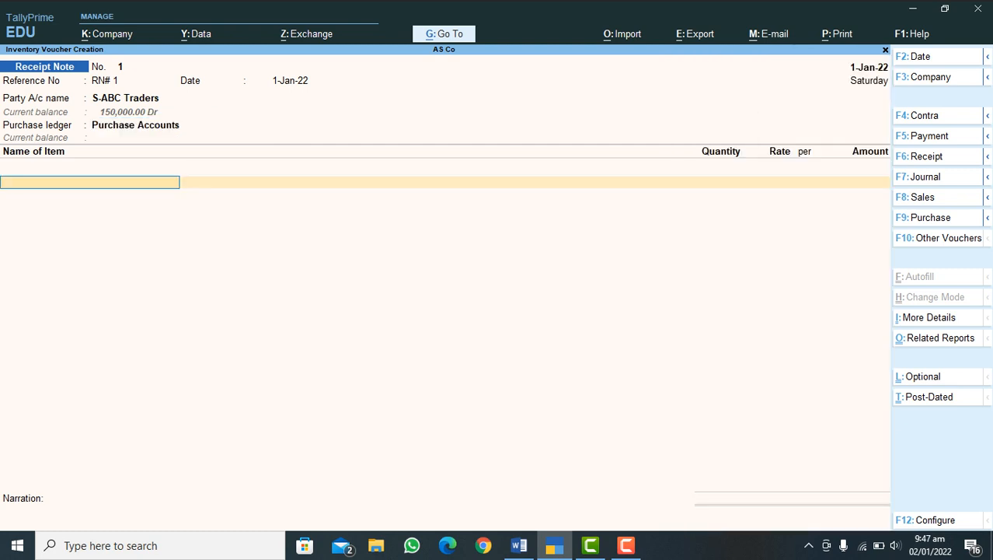
Step: Add the item Mobile Black 2022 with tracking number RN# 1 and link it to purchase order 1
type("M")
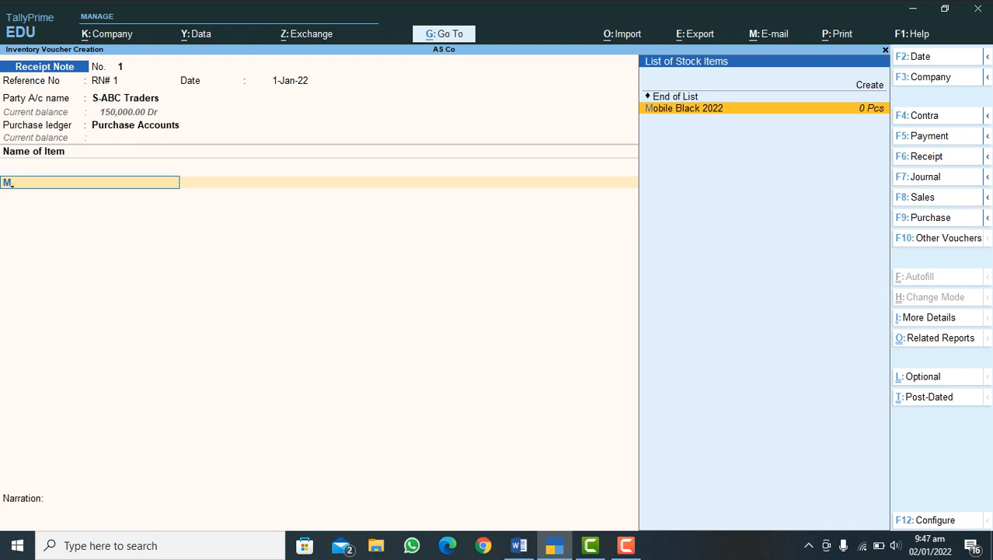
key("Return")
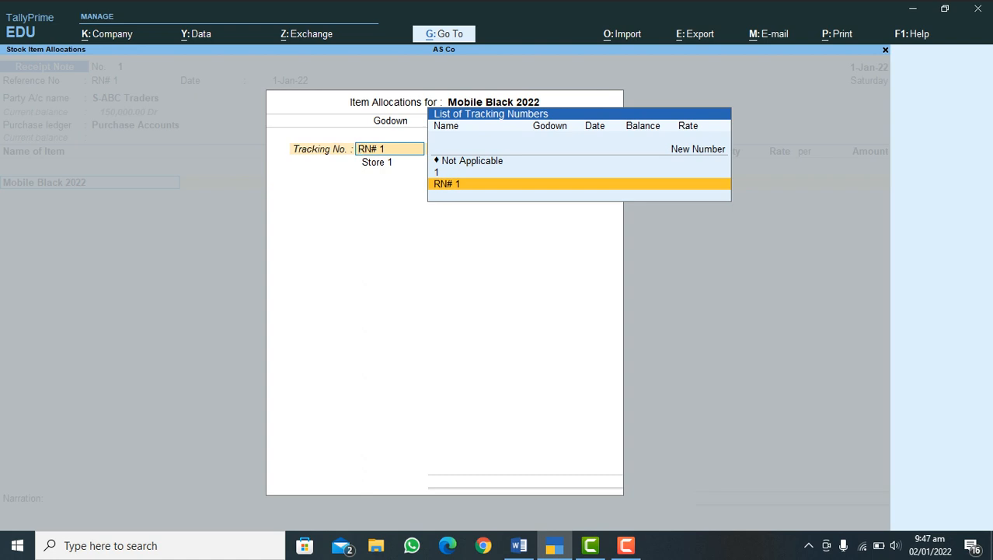
key("Return")
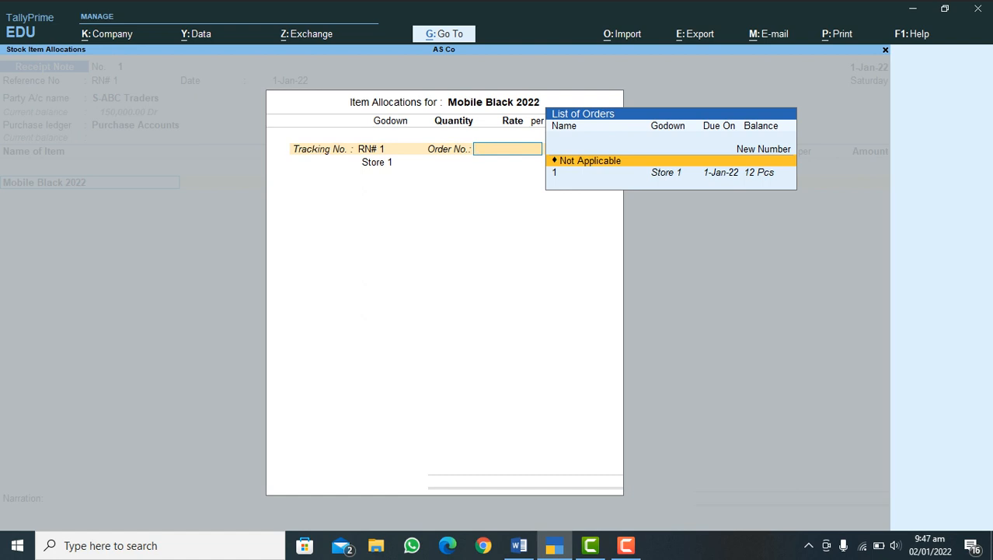
key("Down")
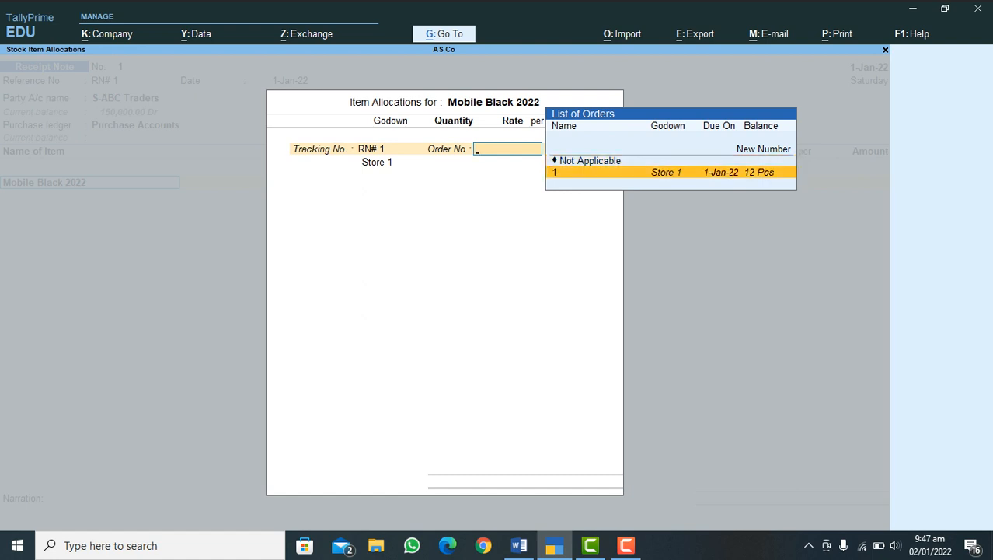
key("Return")
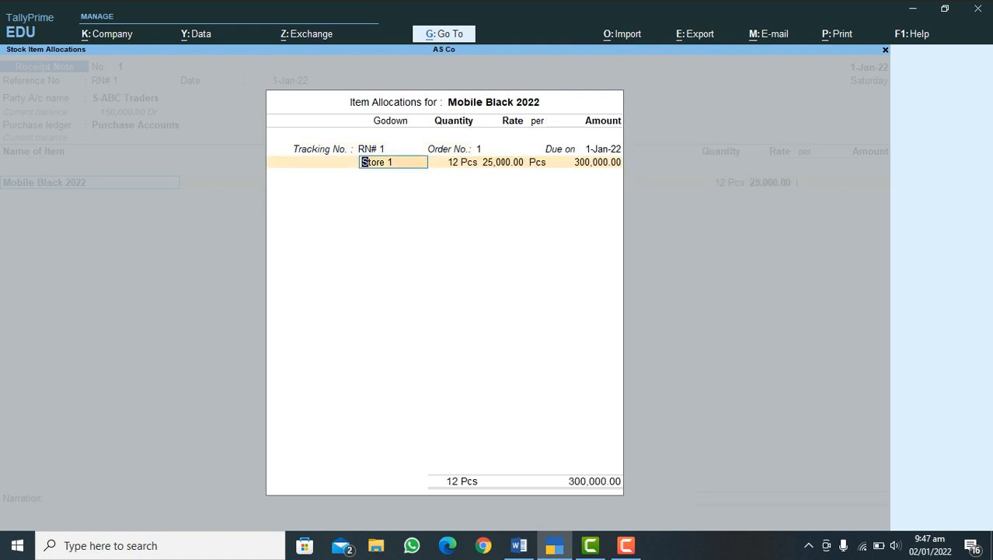
Step: Accept the allocation of 12 Pcs to Store 1 at 25,000.00 per Pcs and complete the Mobile Black 2022 item line
key("Return")
key("Return")
key("Return")
key("Return")
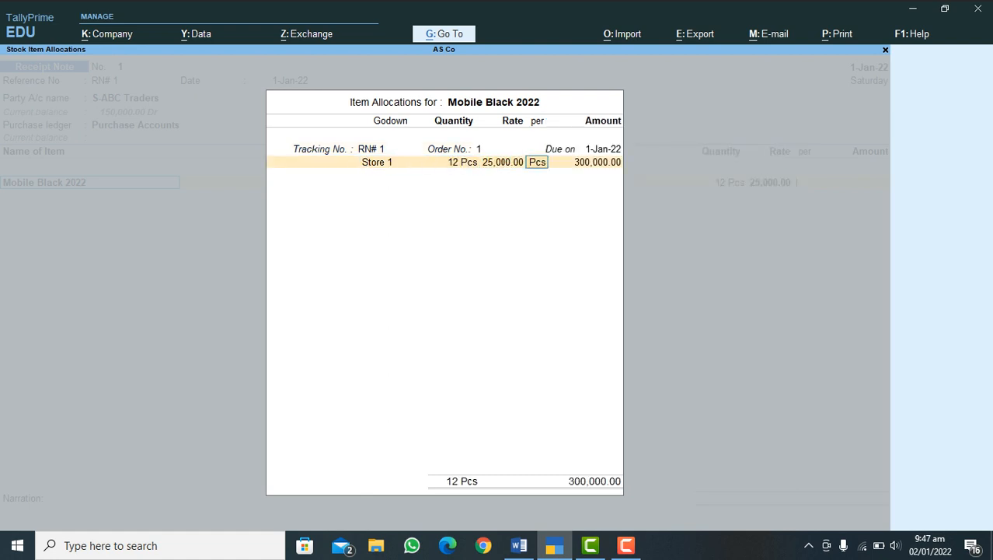
key("Return")
key("Return")
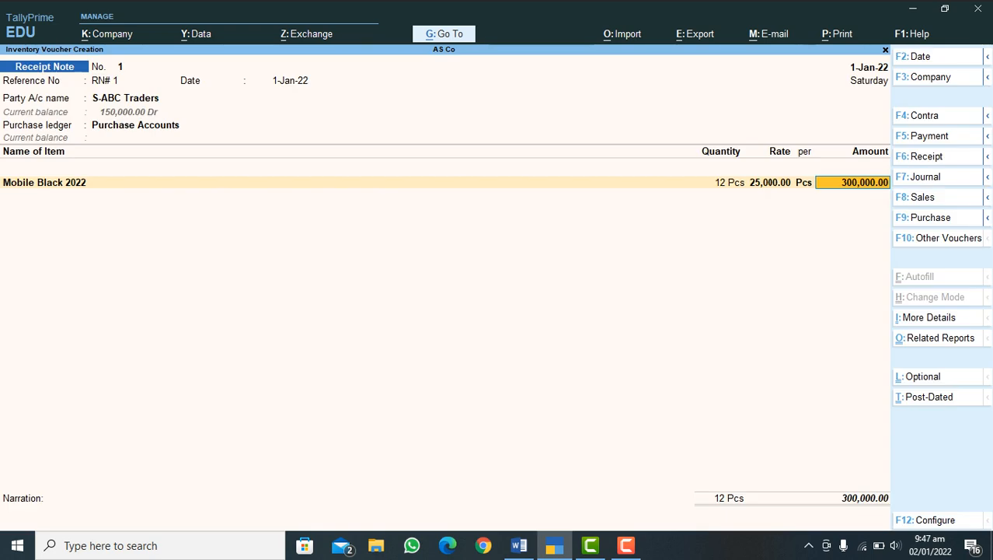
key("Return")
Step: End the item list, save the receipt note without a narration, and leave voucher creation
key("Return")
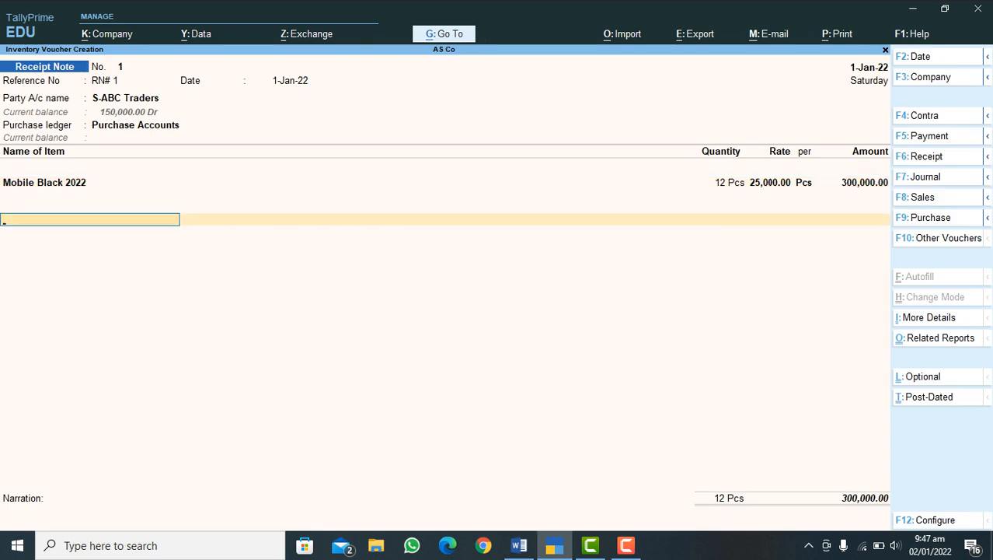
key("Return")
key("Return")
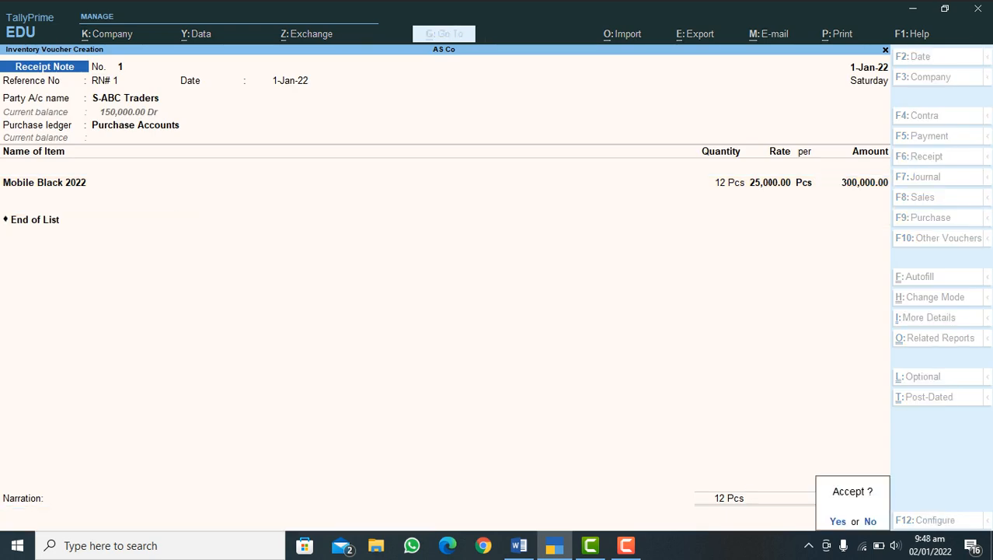
key("Return")
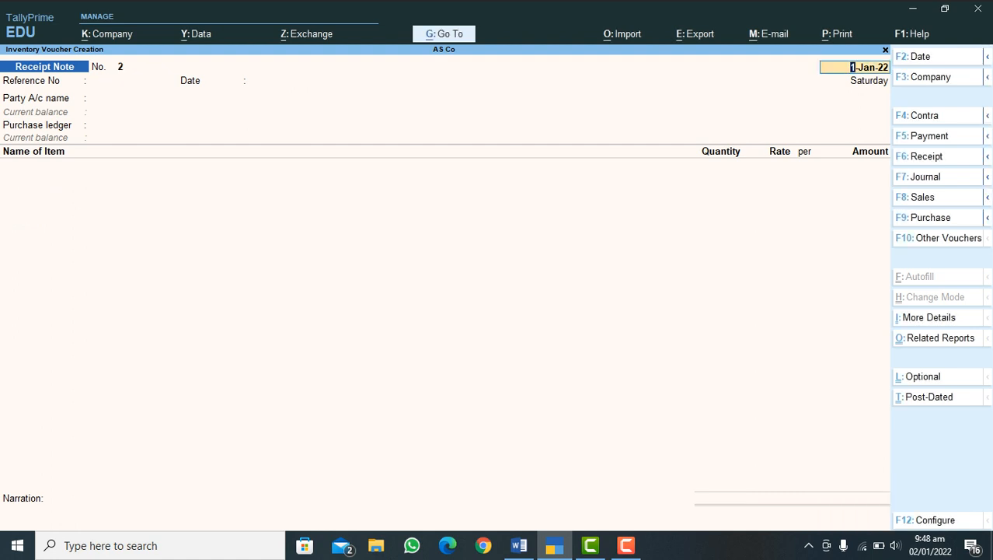
key("Escape")
key("Return")
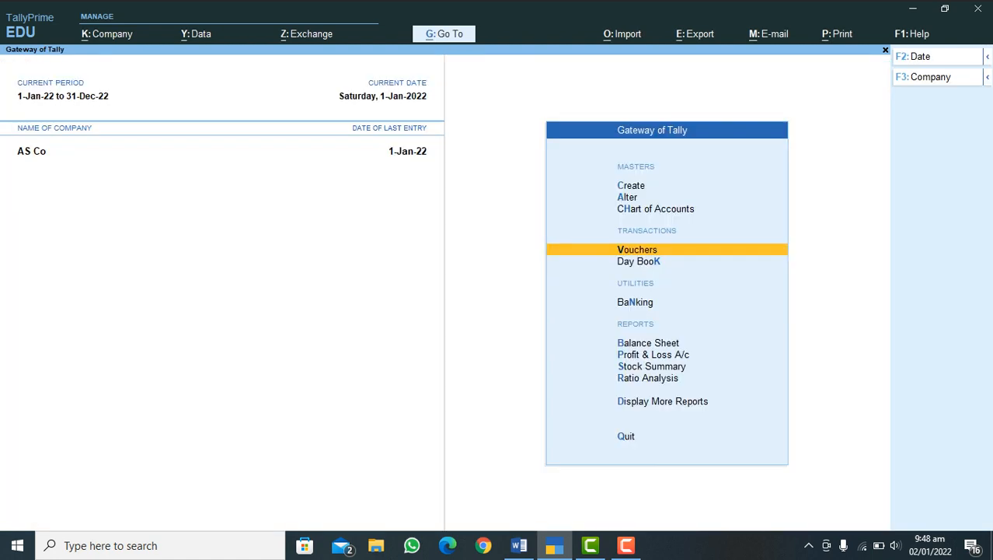
Step: Open the January stock item vouchers of Mobile Black 2022 from the inventory books to check its stock
key("d")
key("Down")
key("Down")
key("Down")
key("Down")
key("Down")
key("Down")
key("Down")
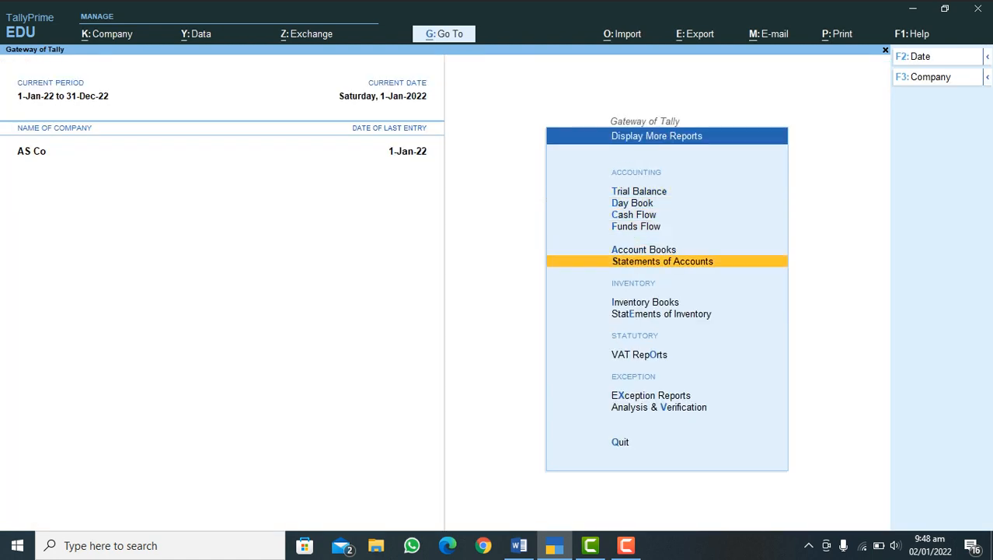
key("Up")
key("Return")
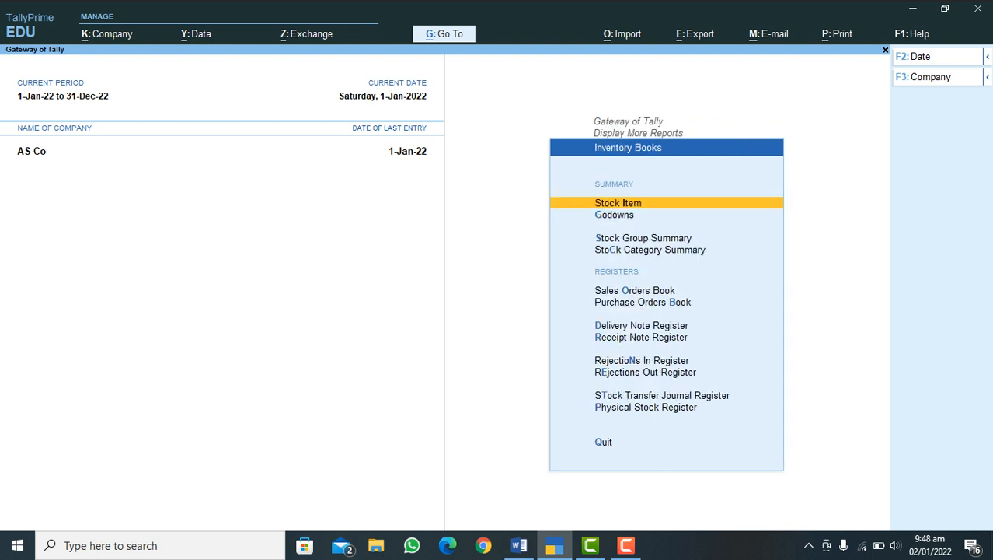
key("Return")
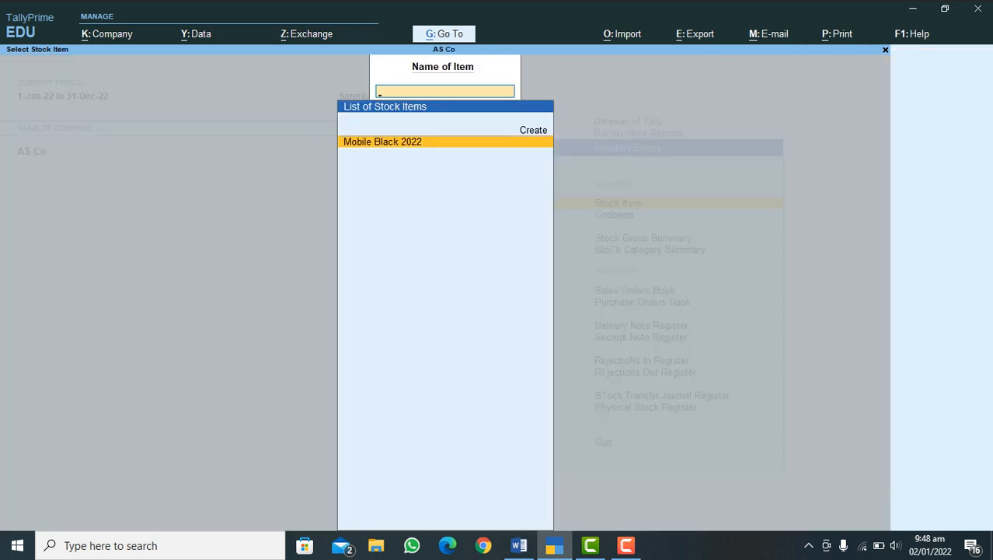
key("Return")
key("Return")
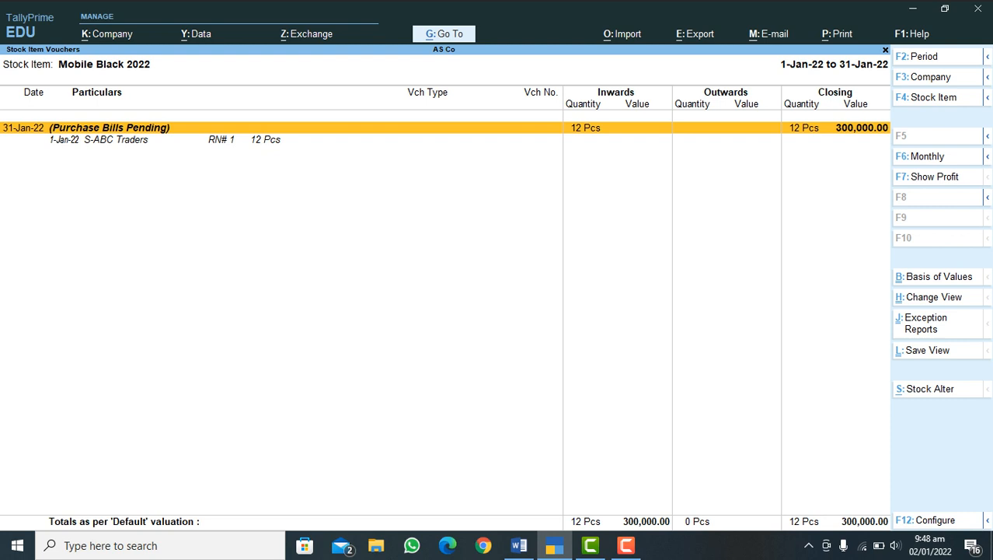
Step: Examine the pending purchase bills for Mobile Black 2022 and close the inventory reports
key("Return")
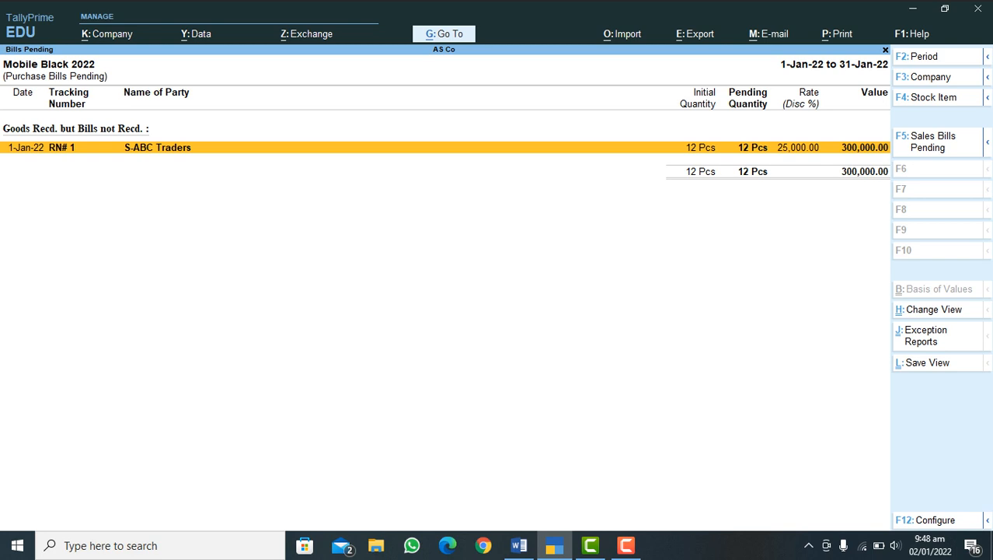
key("Escape")
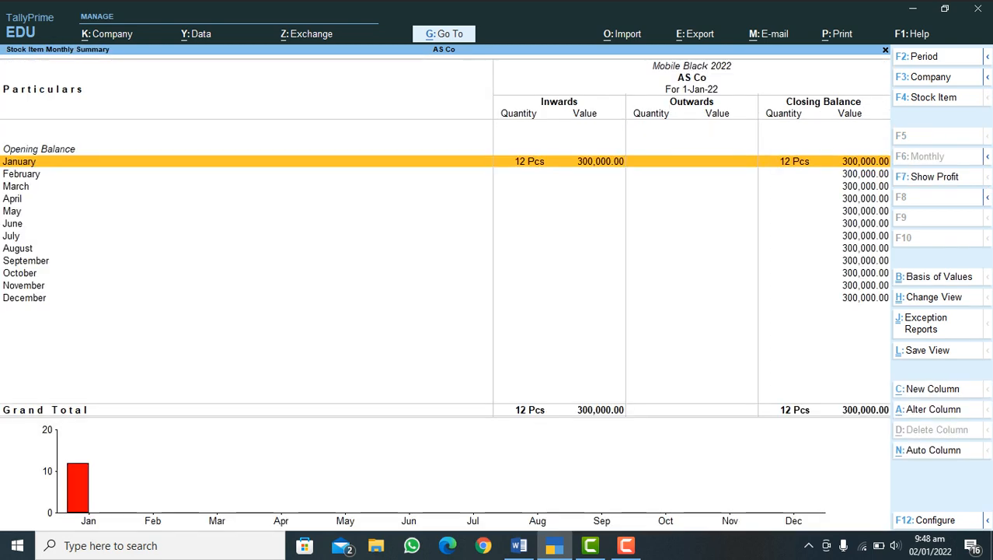
key("Escape")
key("Escape")
key("Escape")
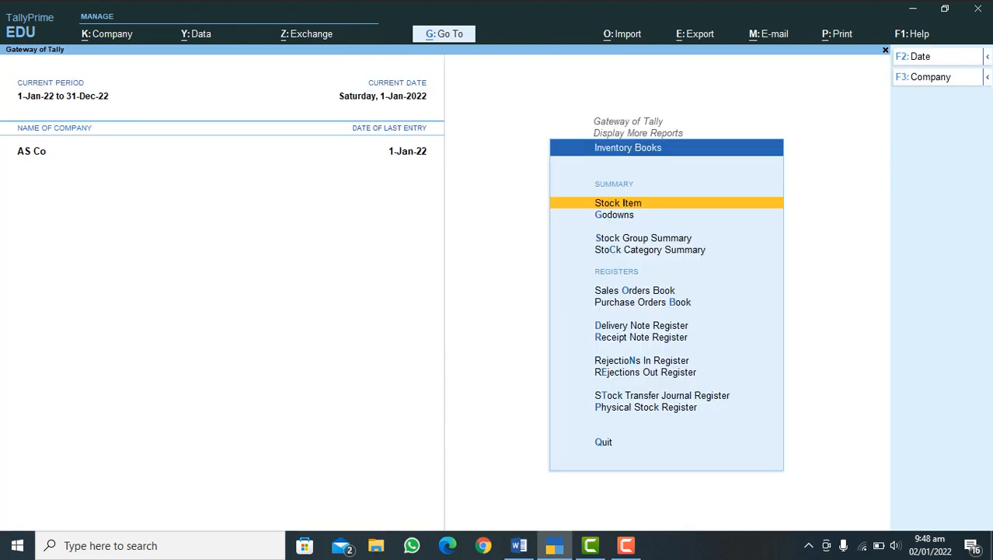
key("Escape")
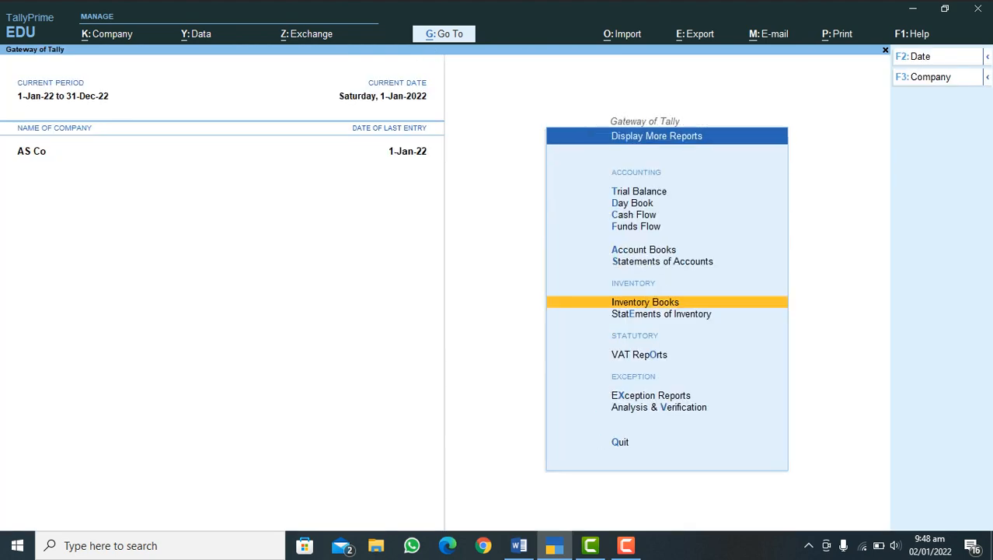
Step: Check the purchase process outline in Word and start a Rejections Out voucher in TallyPrime
left_click(519, 545)
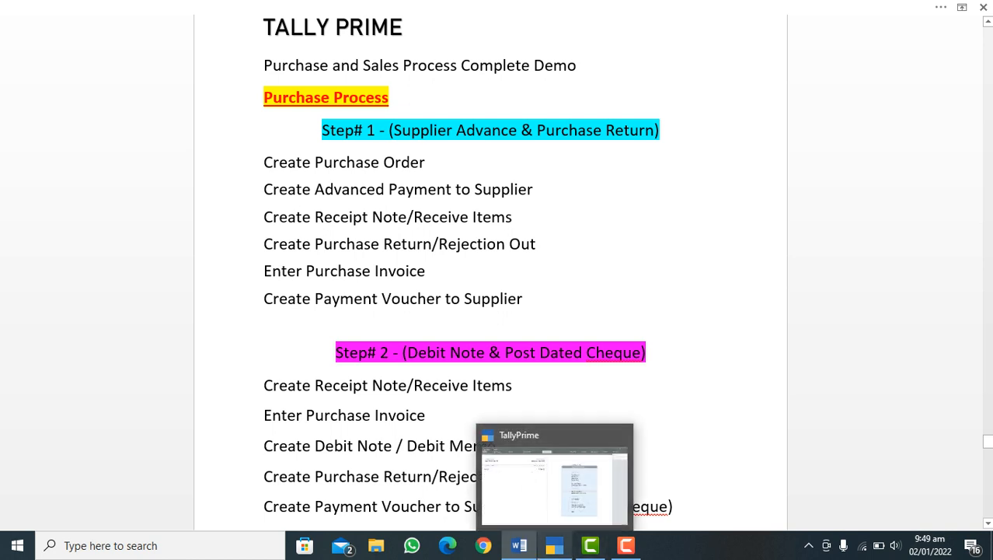
left_click(554, 545)
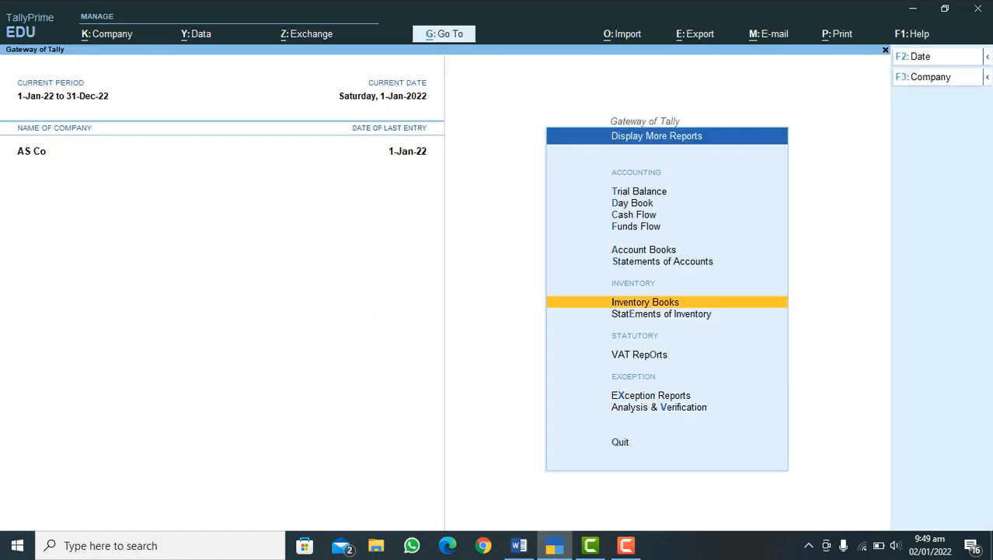
key("Escape")
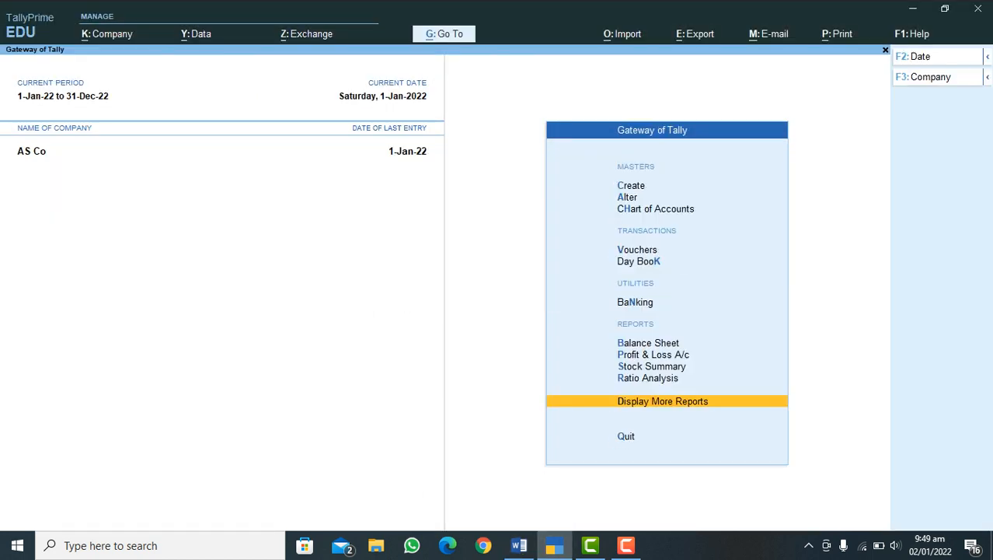
key("alt+F9")
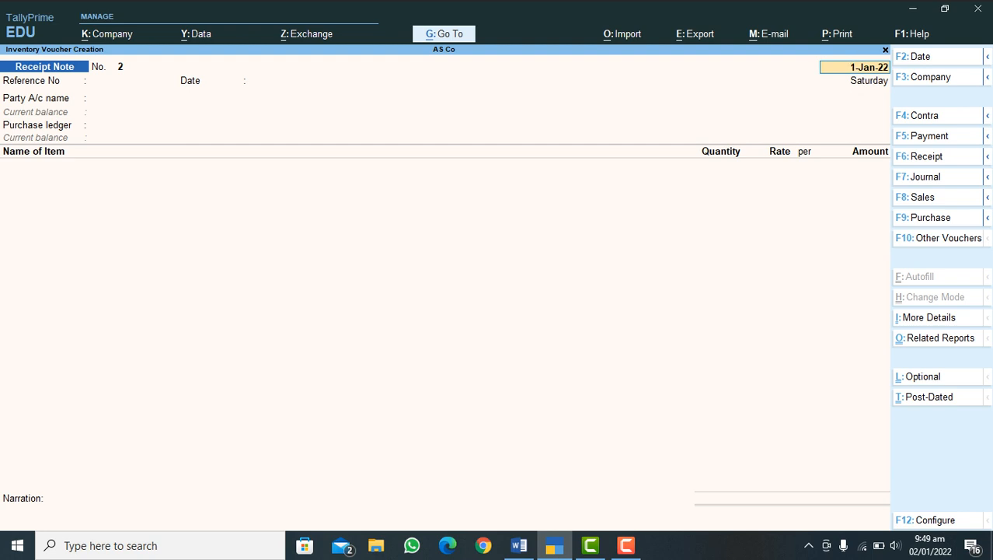
mouse_move(988, 136)
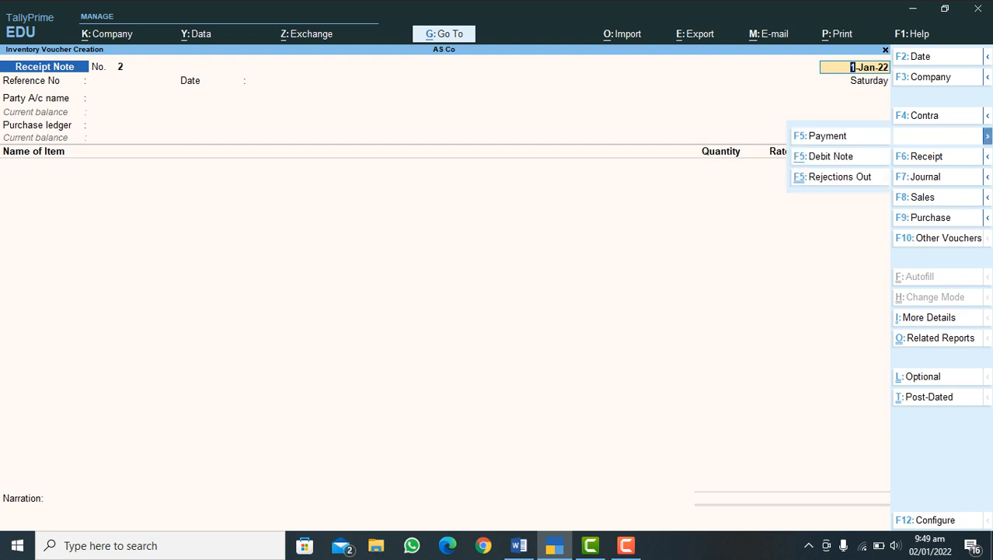
left_click(839, 177)
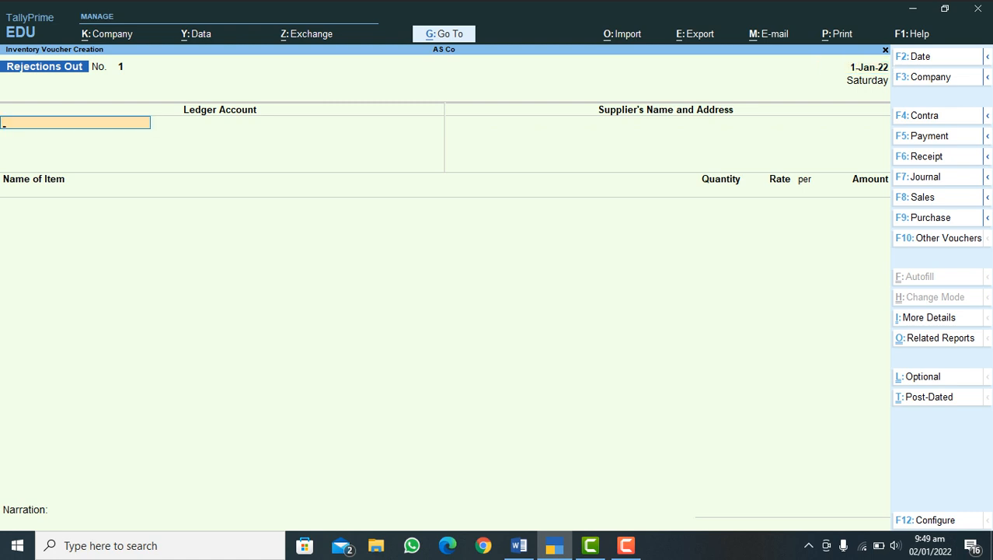
Step: Set S-ABC Traders as the ledger account and supplier of the Rejections Out voucher
key("Return")
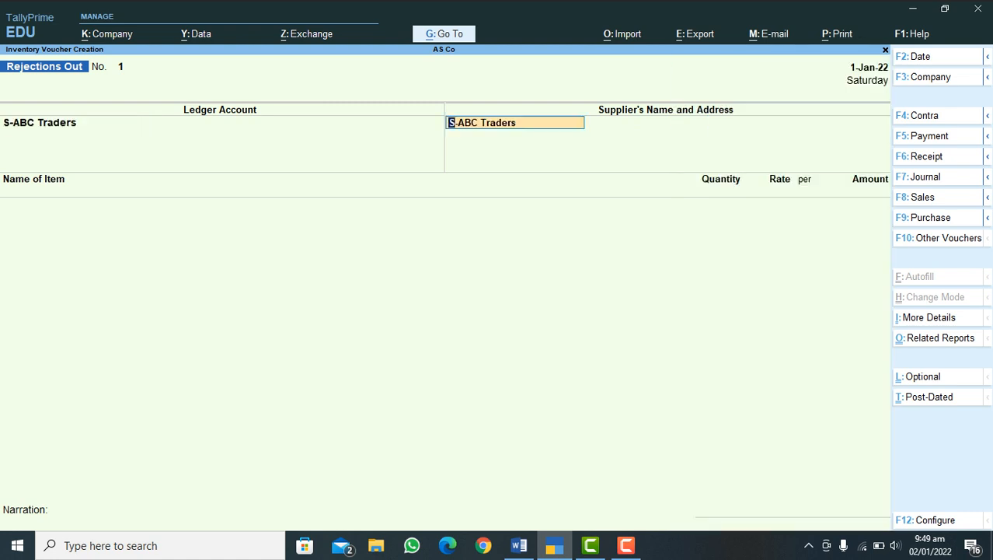
key("Return")
key("Return")
Step: Add the item Mobile Black 2022 to the return and link it to tracking number RN# 1
type("M")
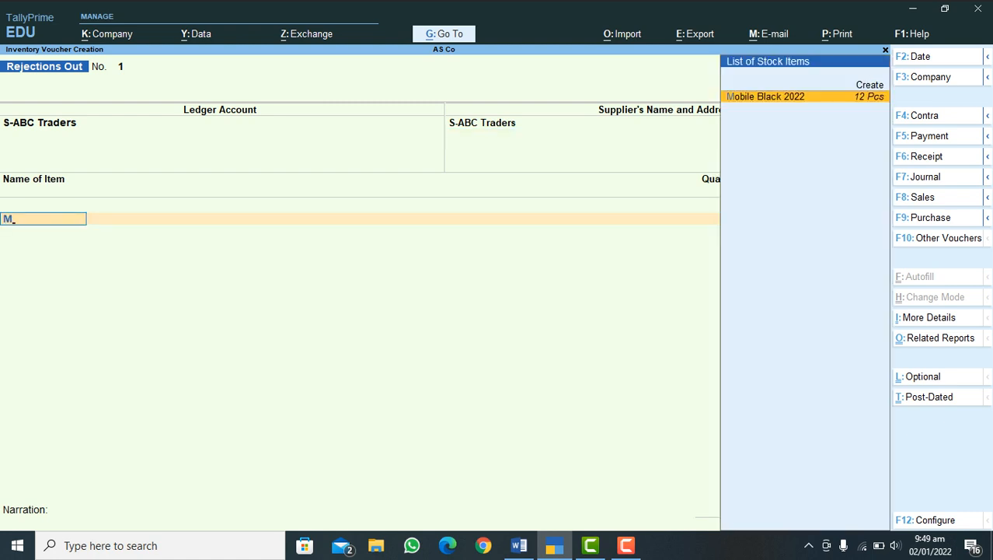
key("Return")
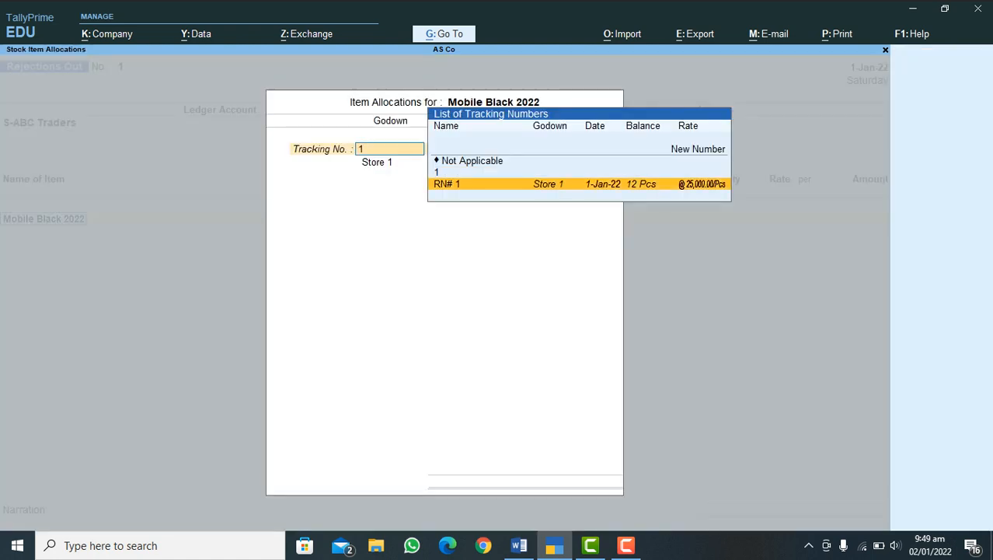
key("Return")
key("Return")
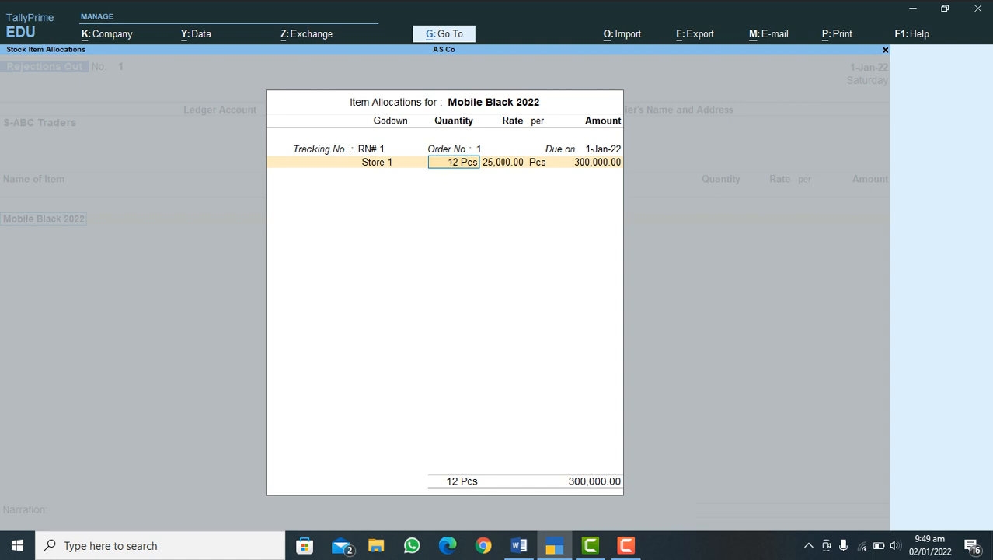
Step: Set the returned quantity to 3 Pcs at 25,000.00 per Pcs and complete the item allocation
key("BackSpace")
type("3")
key("Return")
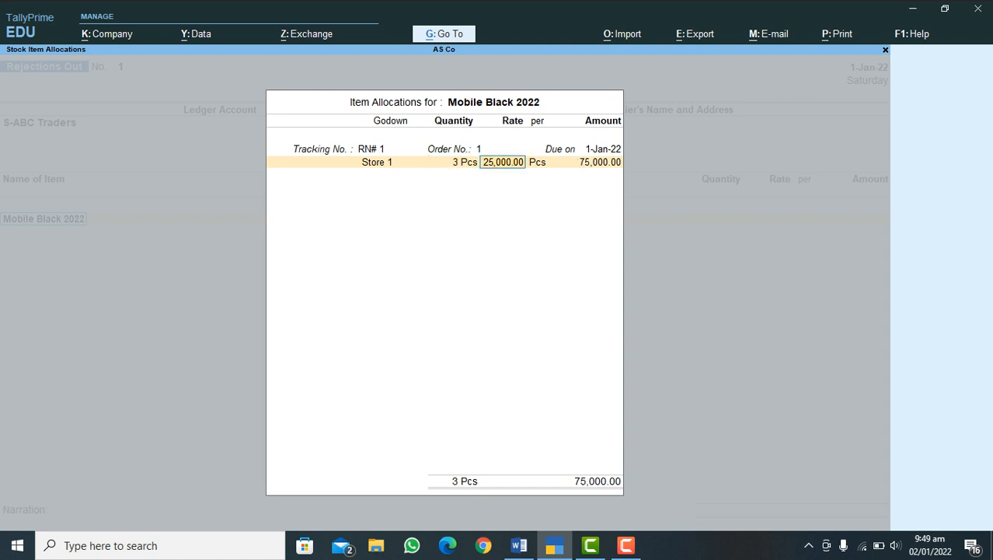
key("Return")
key("Return")
key("Return")
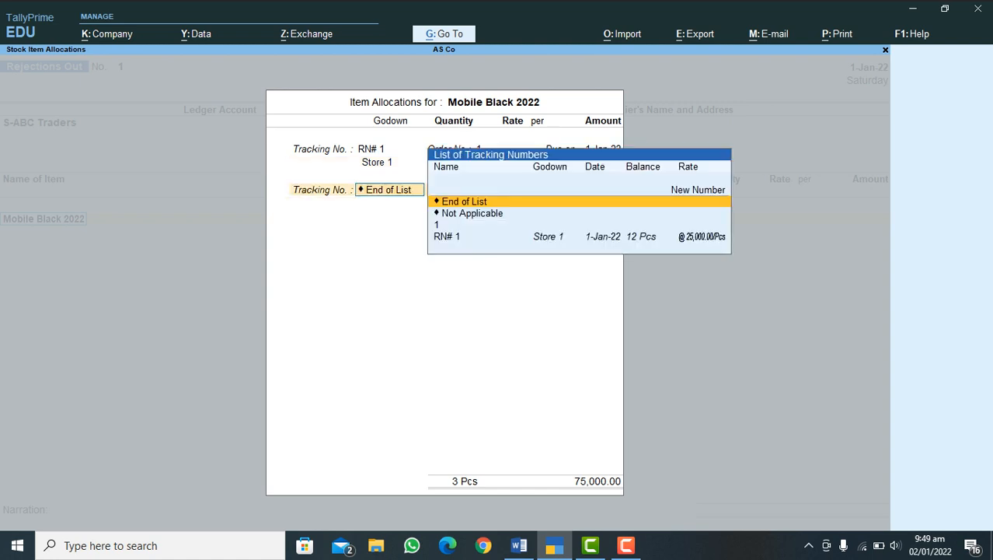
key("Return")
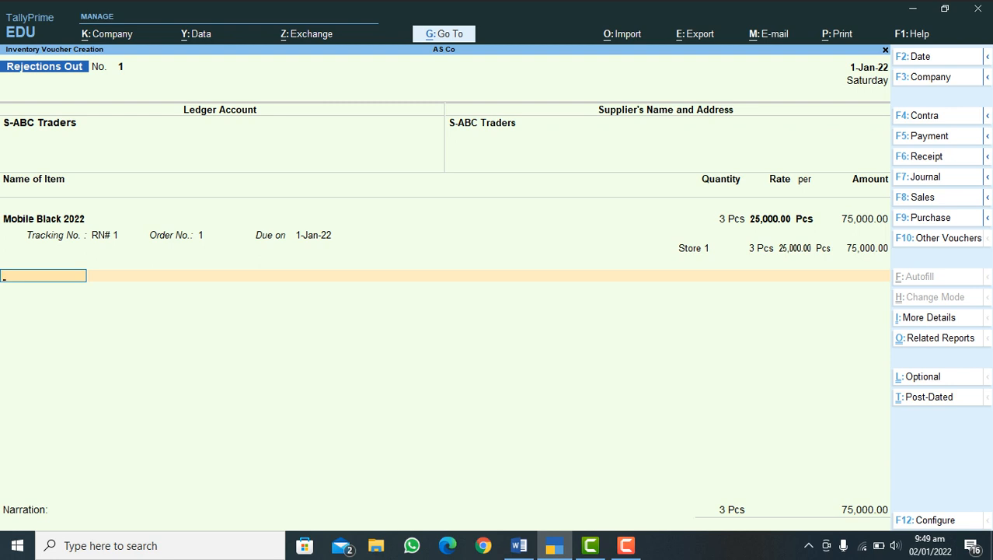
Step: End the item list, save the Rejections Out voucher, and leave voucher creation
key("Return")
key("Return")
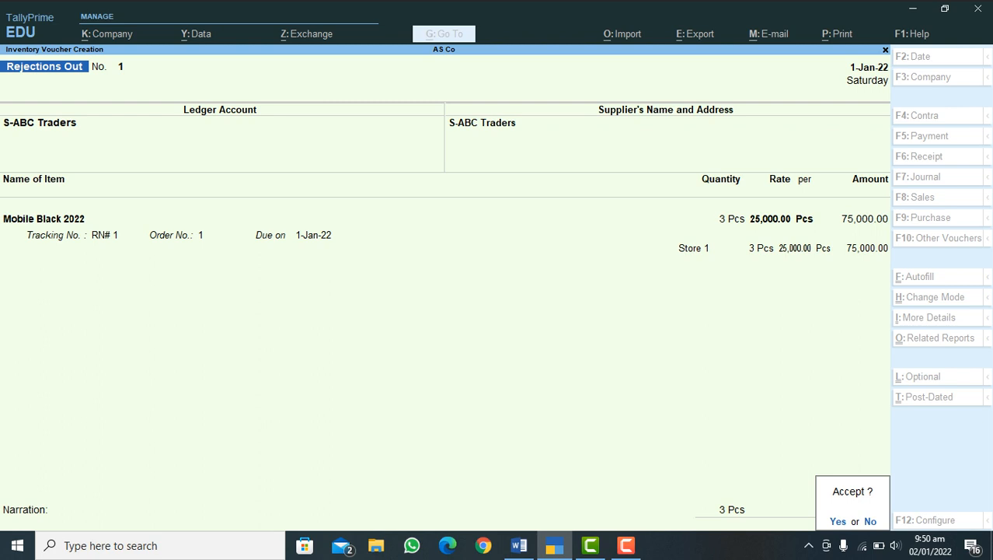
key("y")
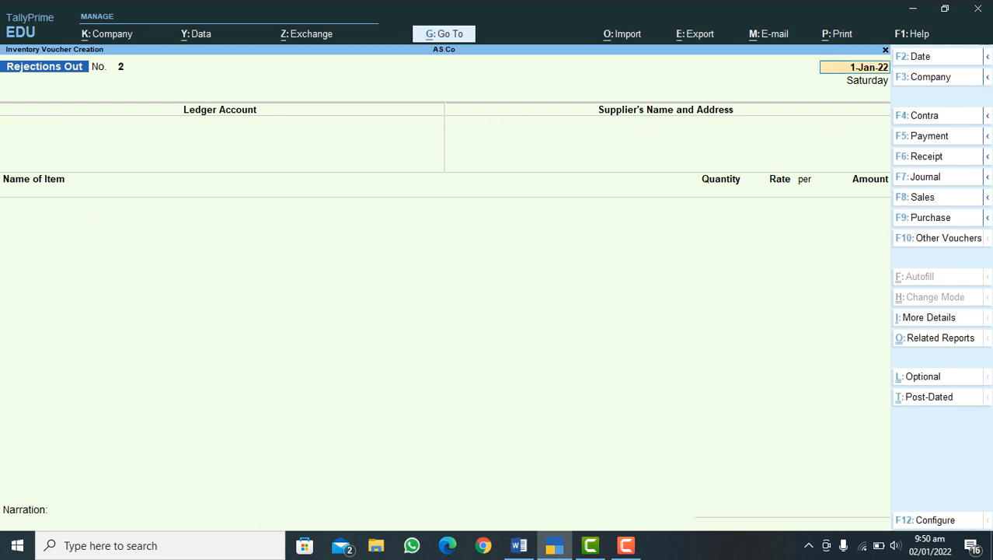
key("Escape")
key("Escape")
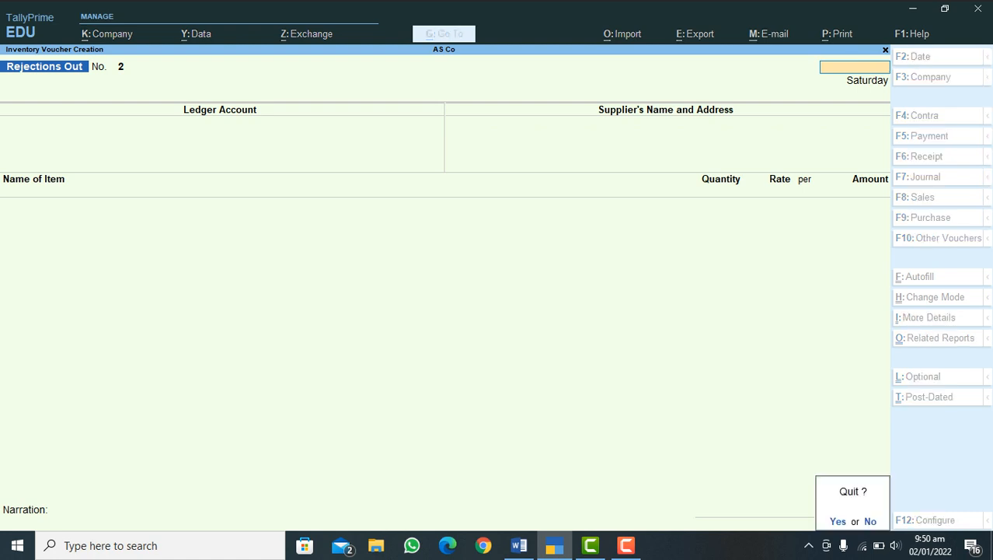
key("y")
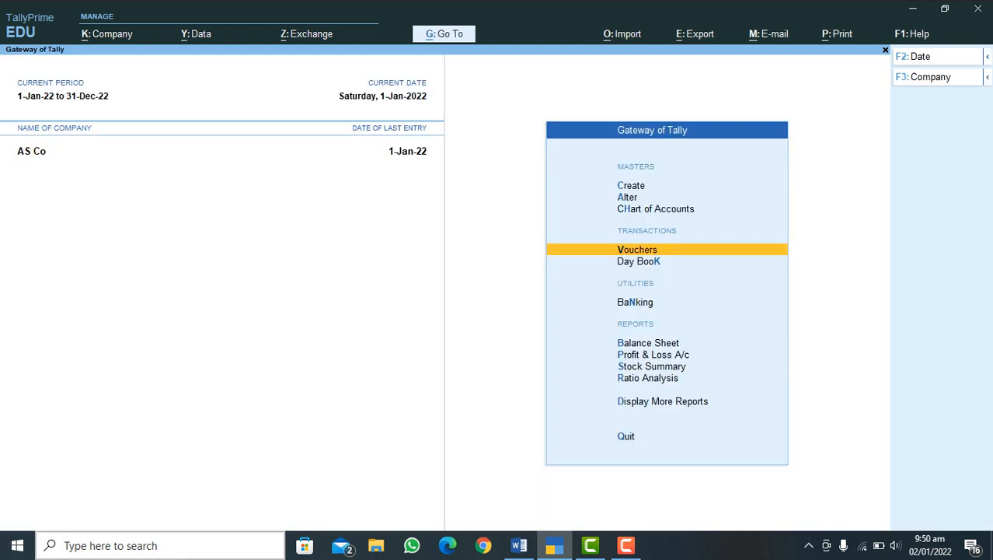
Step: Check the process outline in Word and start a Purchase voucher in TallyPrime
left_click(519, 545)
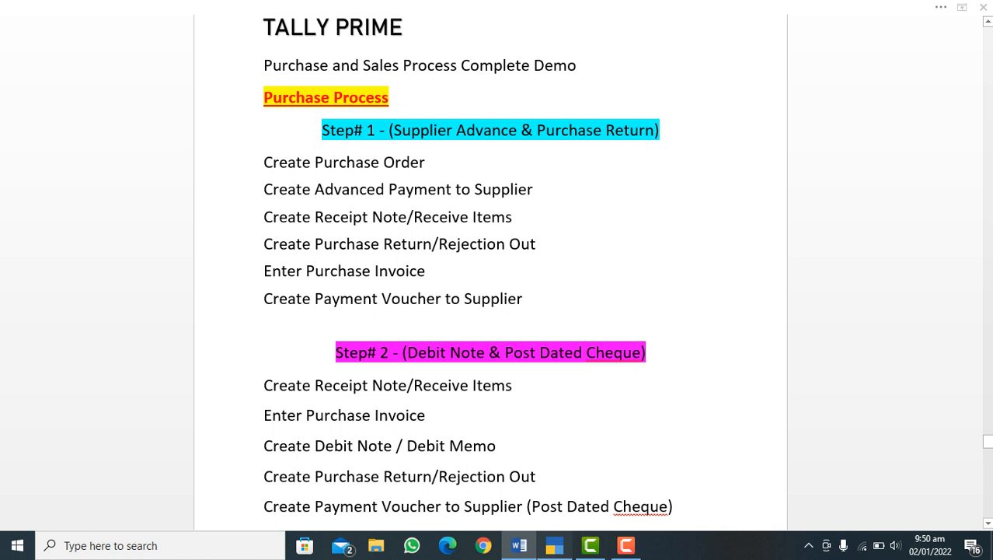
left_click(554, 545)
key("Return")
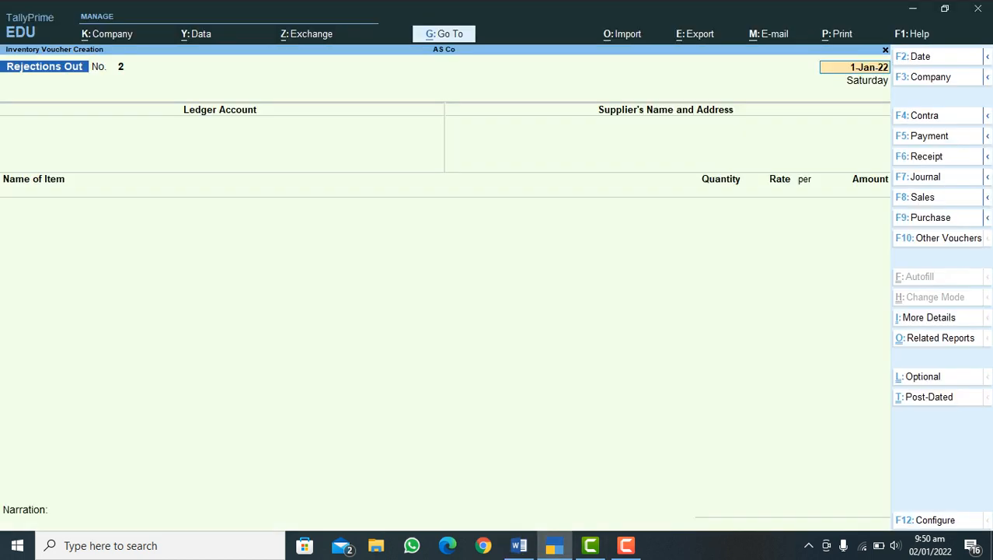
key("F9")
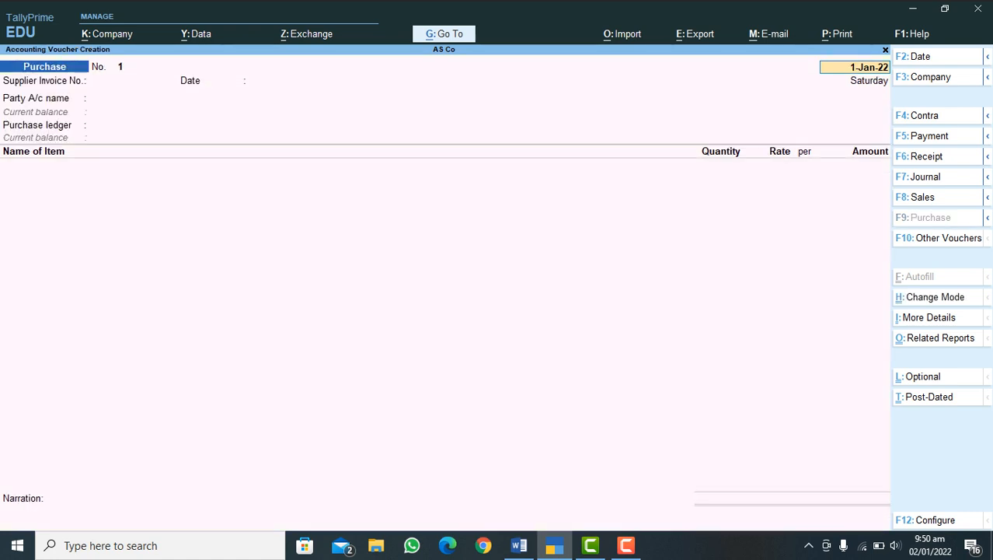
Step: Keep the purchase voucher date 1-Jan-22 and enter supplier invoice number 78 dated 1-Jan-22
key("Return")
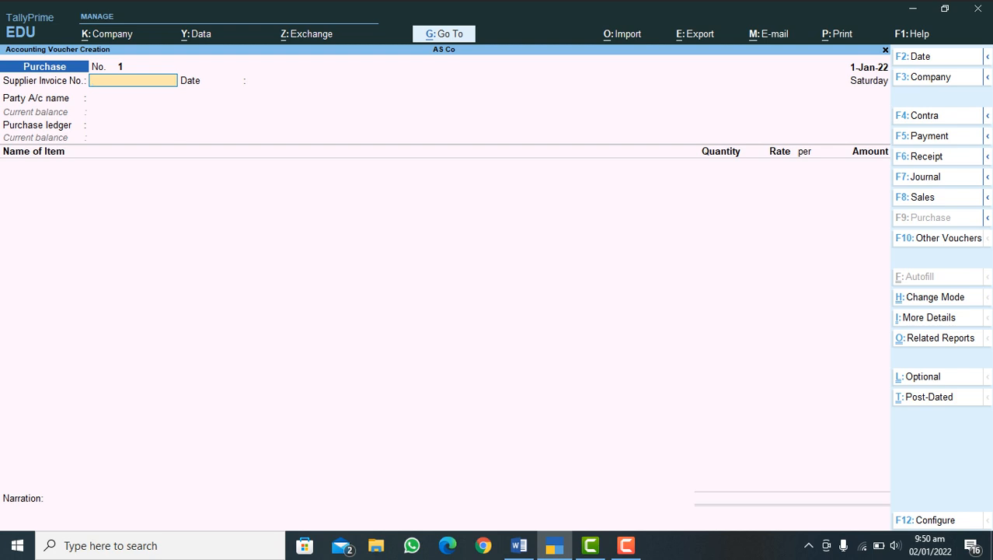
type("78")
key("Return")
key("Return")
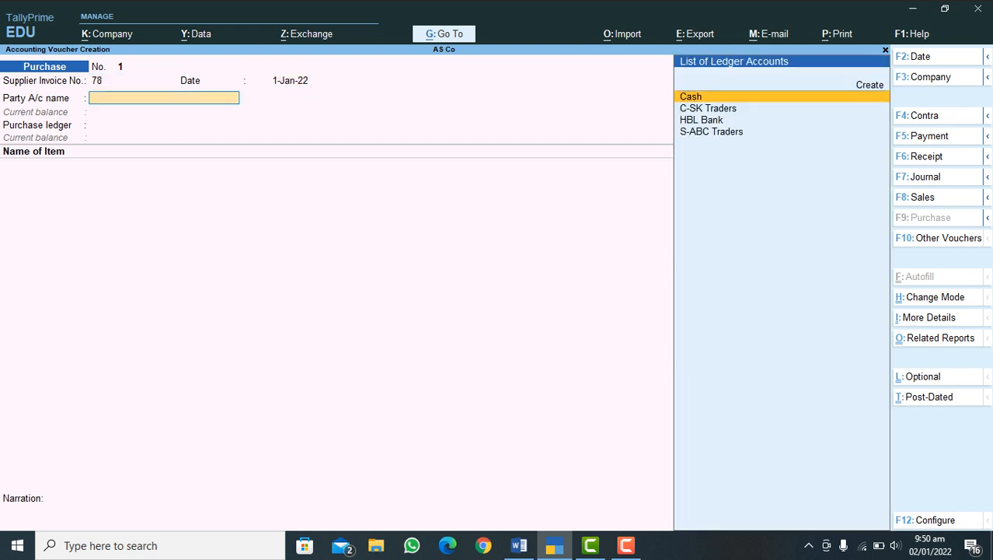
Step: Set the purchase voucher's party account to S-ABC Traders and its purchase ledger to Purchase Accounts
key("Down")
key("Down")
key("Down")
key("Return")
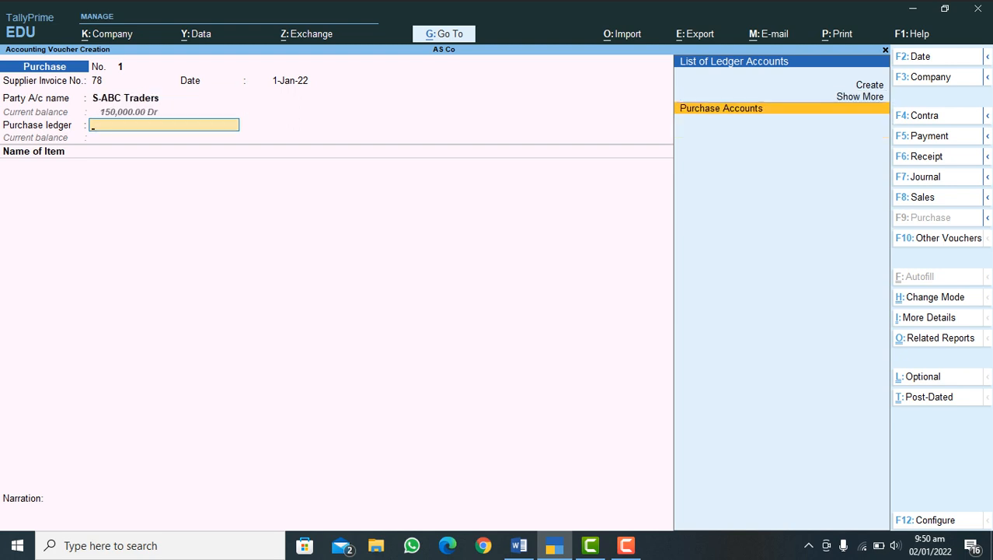
key("Return")
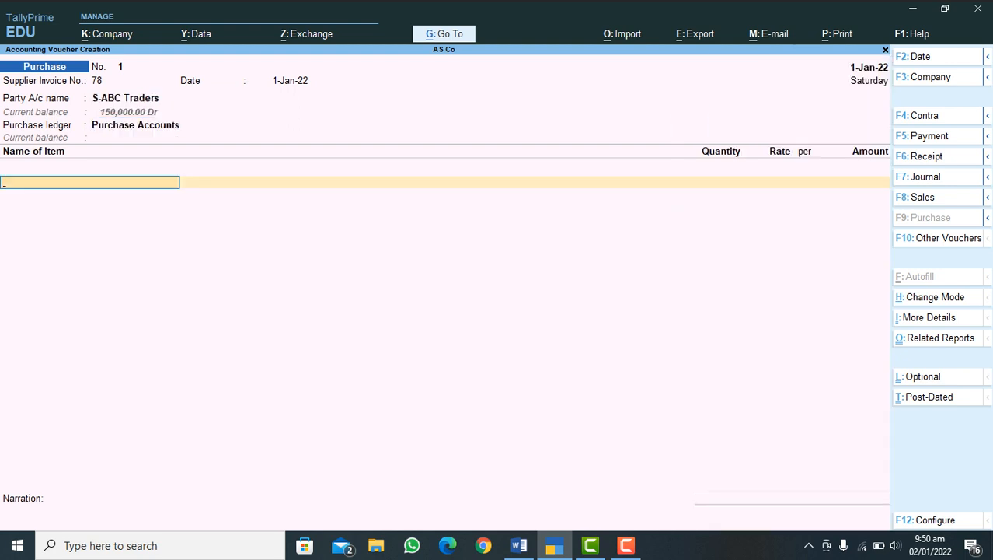
Step: Add Mobile Black 2022 to the purchase voucher and allocate it against receipt note tracking number RN# 1
type("M")
key("Return")
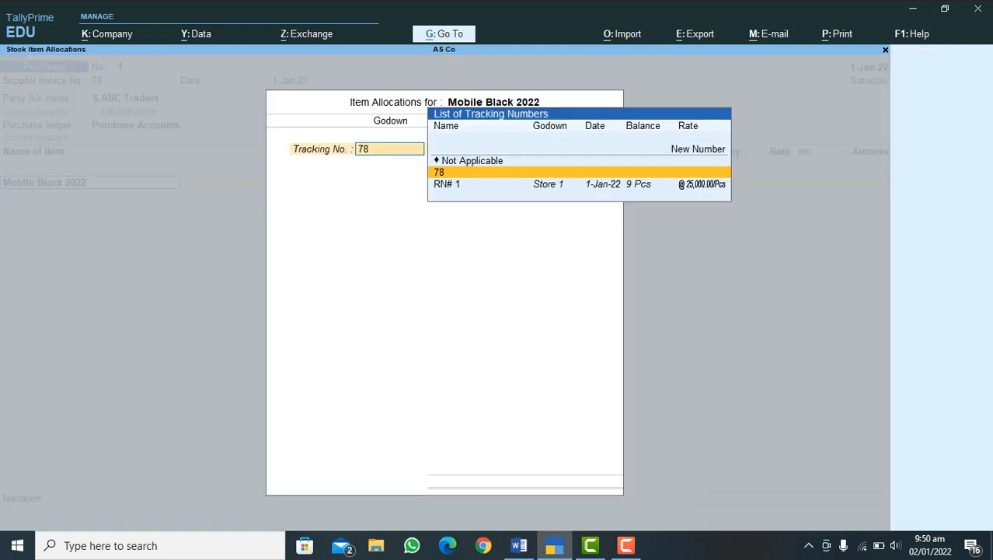
key("Down")
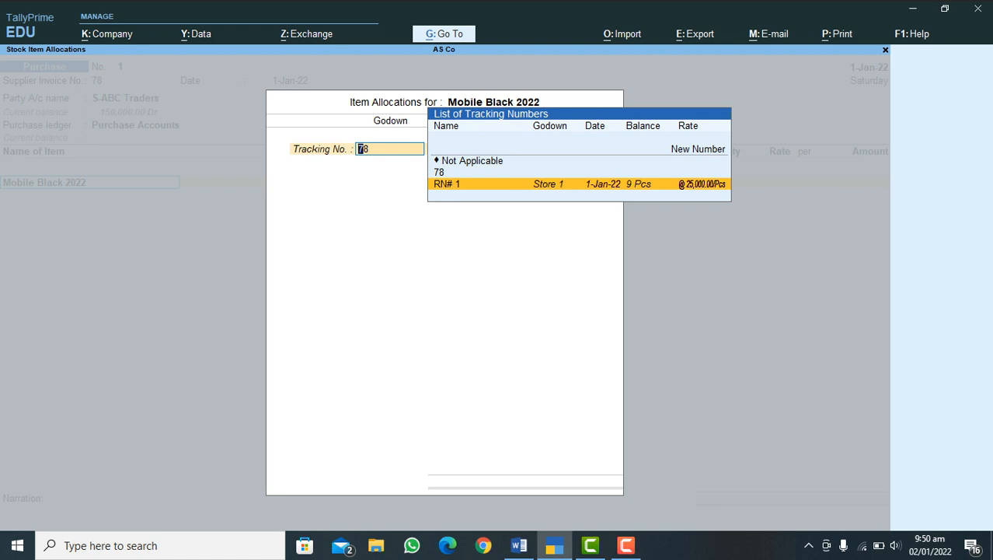
key("Return")
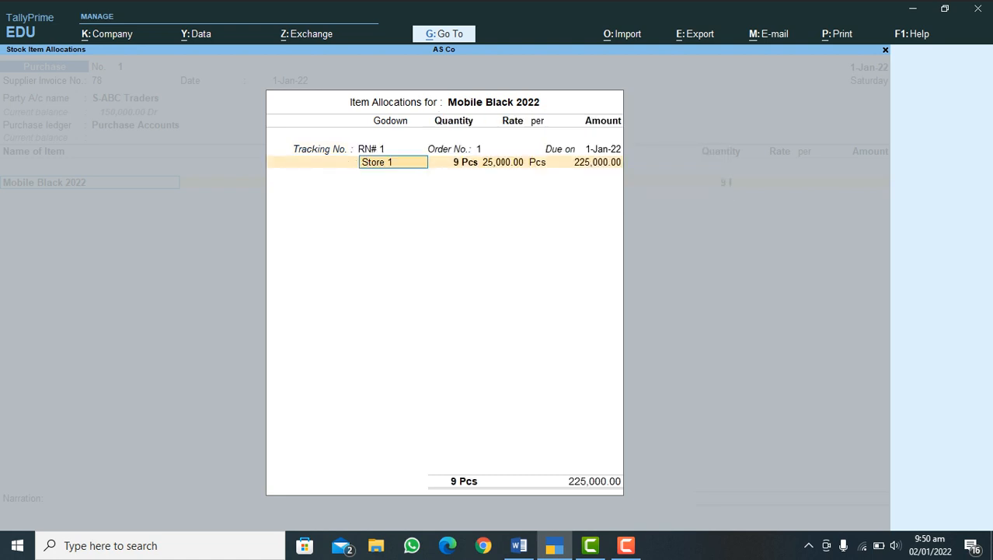
Step: Accept the Store 1 allocation of 9 Pcs at 25,000.00 per Pcs and end the tracking list
key("Return")
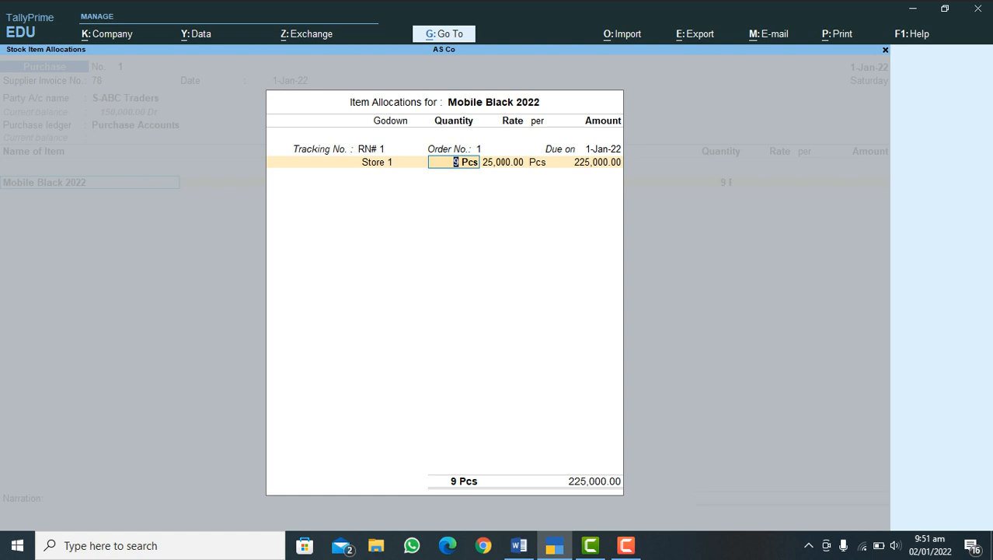
key("Return")
key("Return")
key("Return")
key("Return")
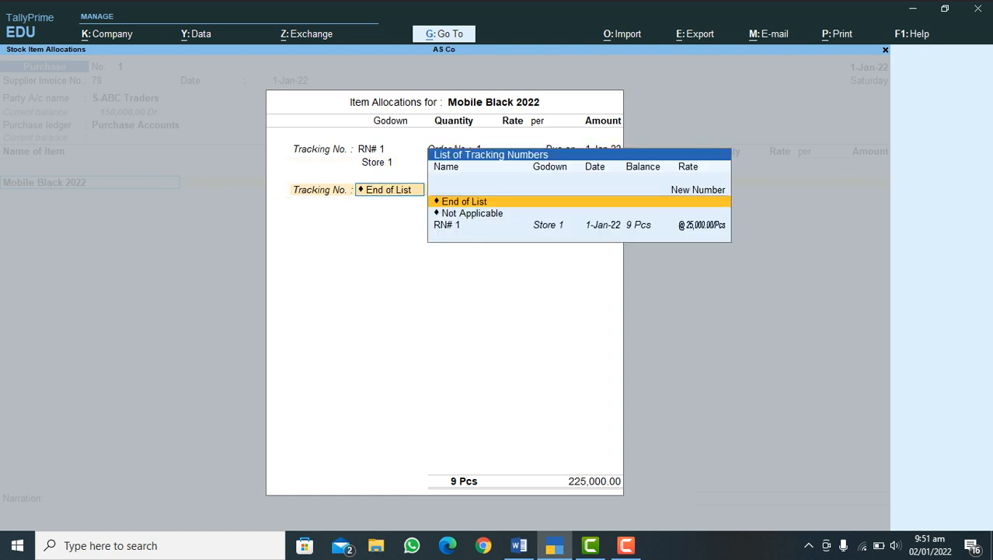
key("Return")
Step: End the item list and add the Input VAT Tax 5% ledger with its 11,250.00 amount to the purchase voucher
key("Return")
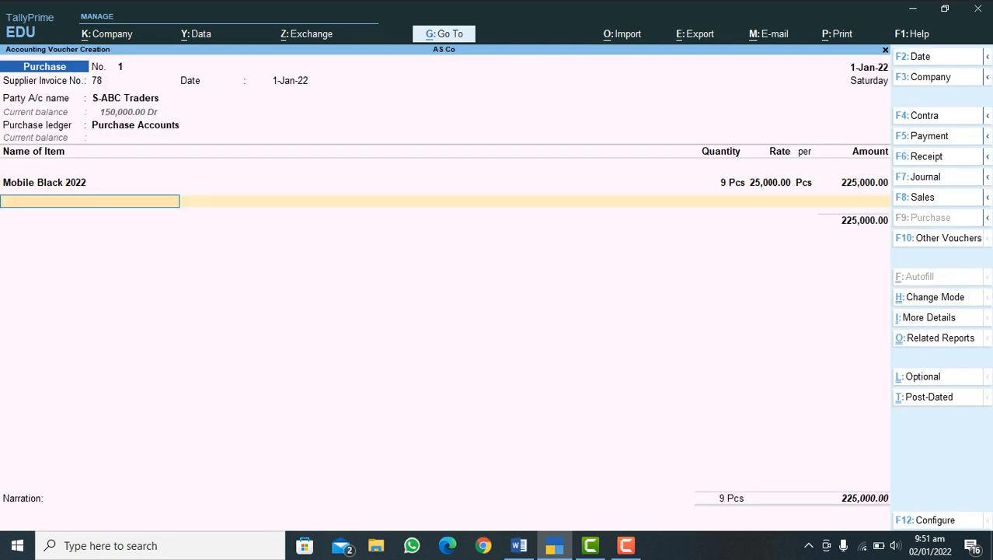
key("Return")
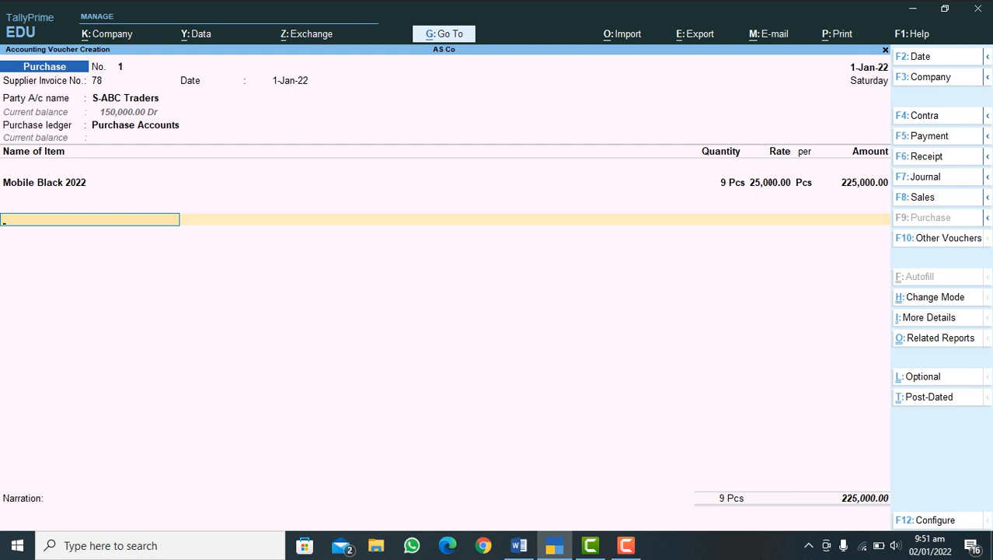
type("V")
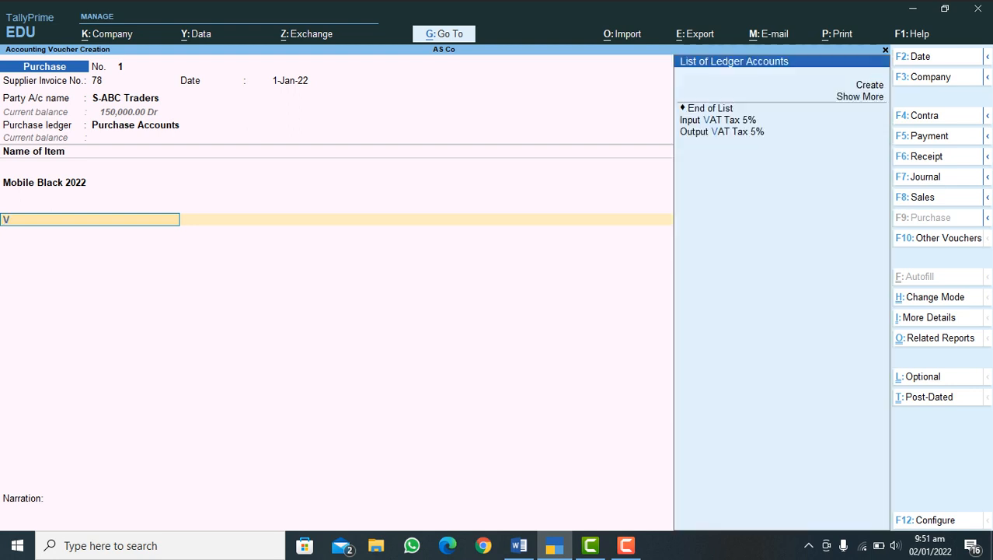
key("Down")
key("Down")
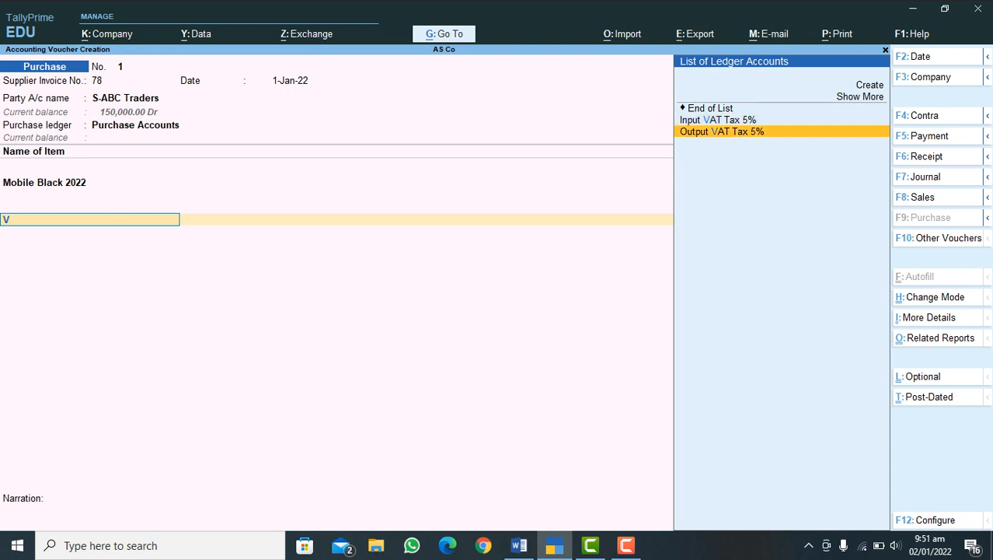
key("Up")
key("Down")
key("Up")
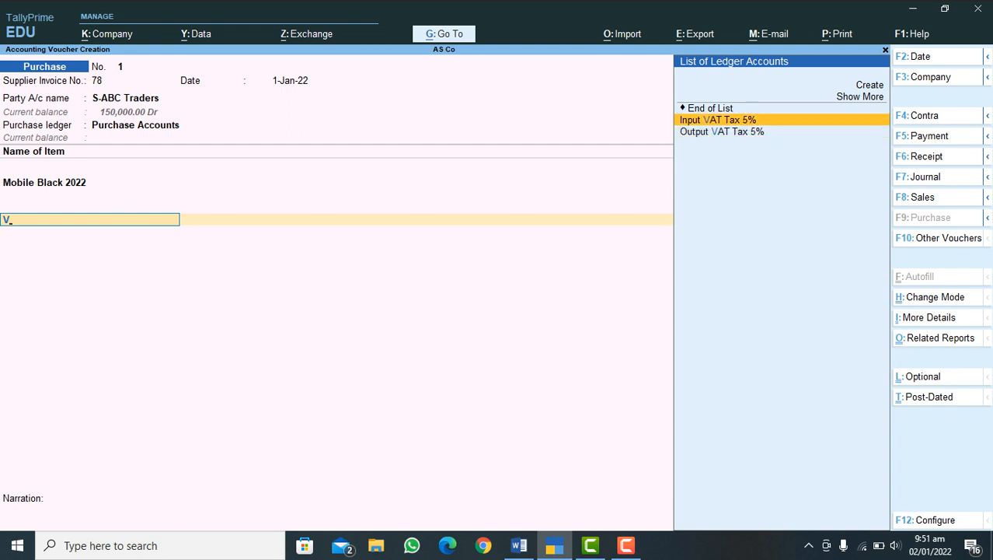
key("Return")
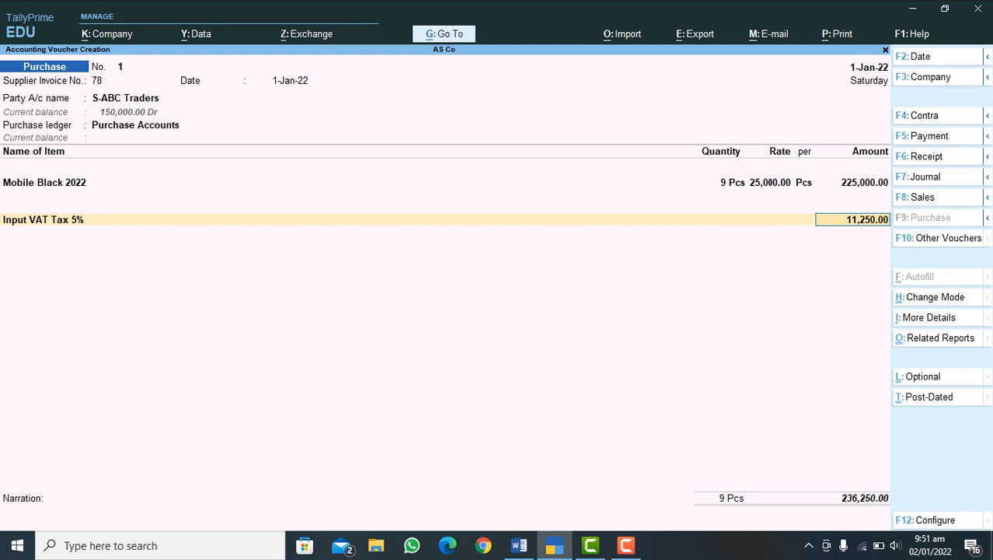
key("Return")
key("Return")
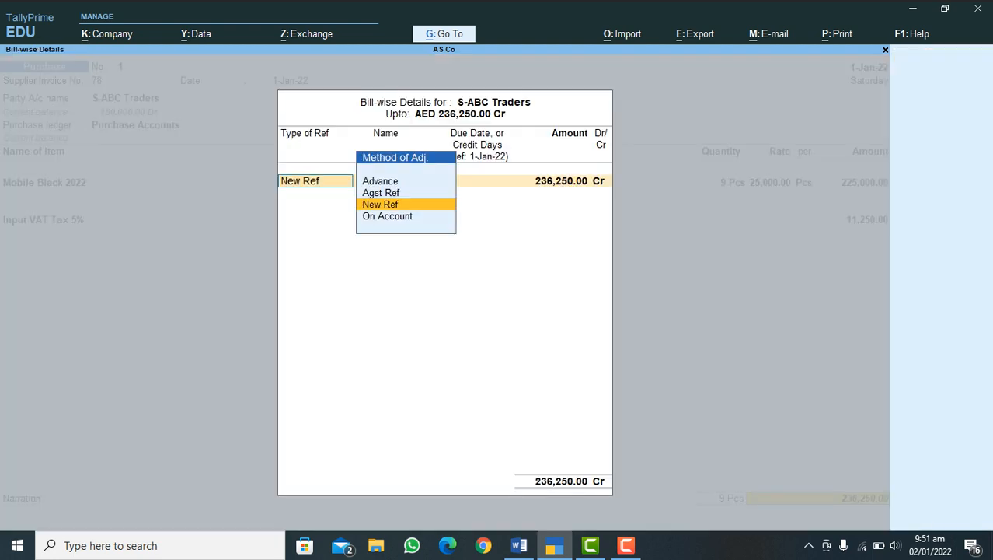
Step: Set the bill-wise reference for S-ABC Traders to Agst Ref 78 for the full 236,250.00 Cr
key("Up")
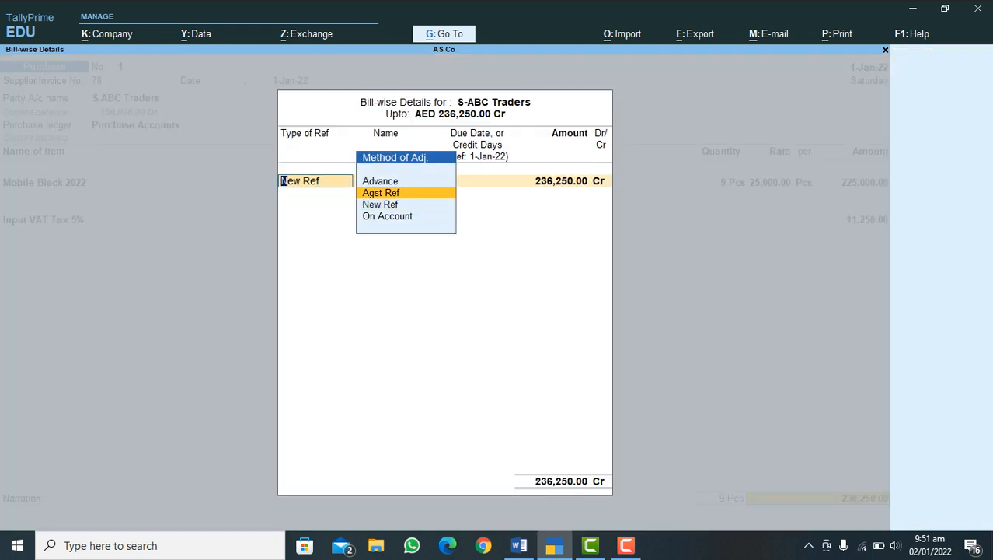
key("Down")
key("Up")
key("Down")
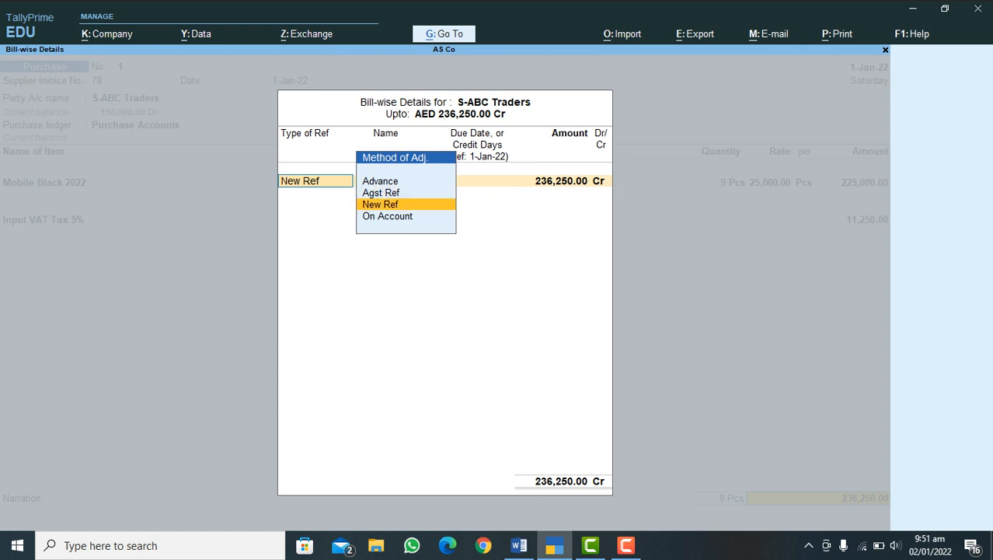
key("Up")
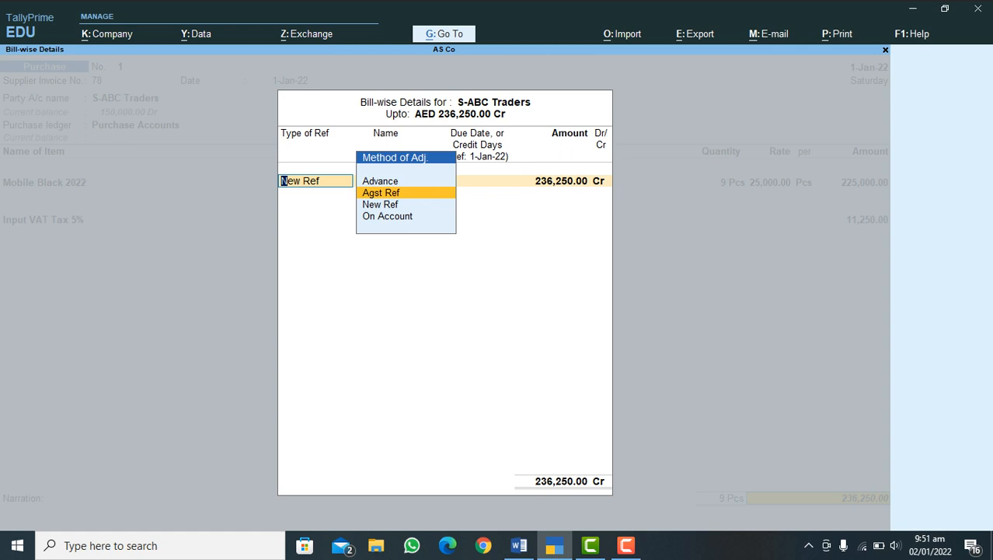
key("Return")
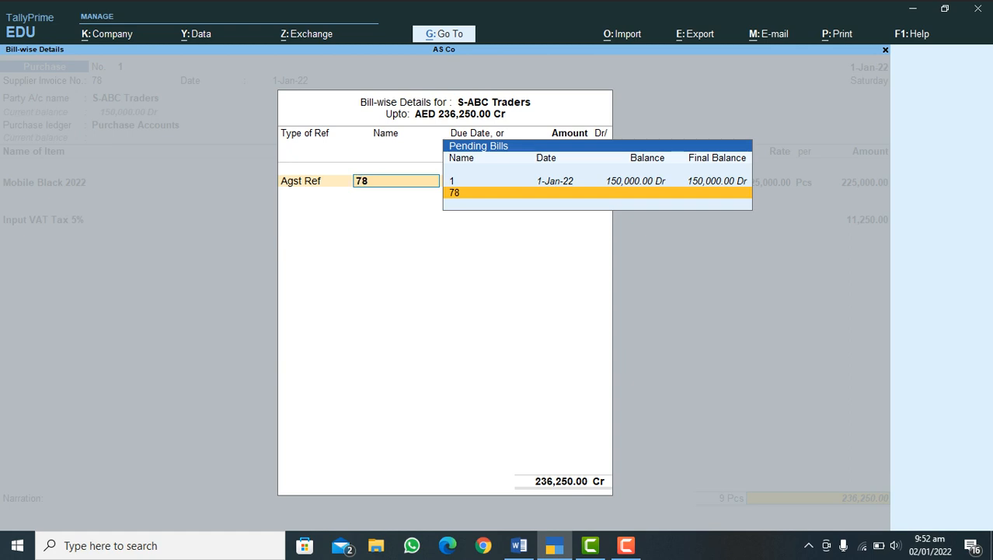
key("Return")
key("Return")
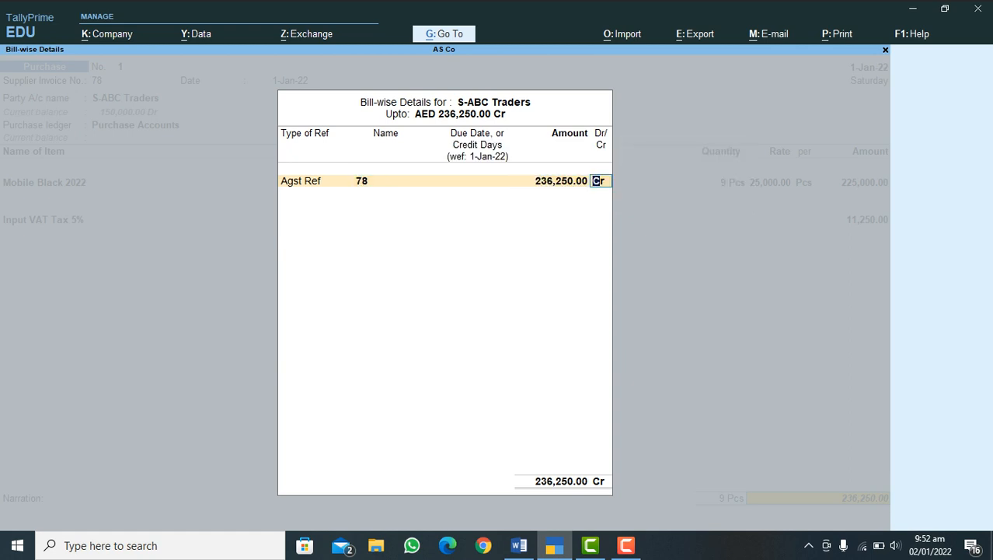
key("Return")
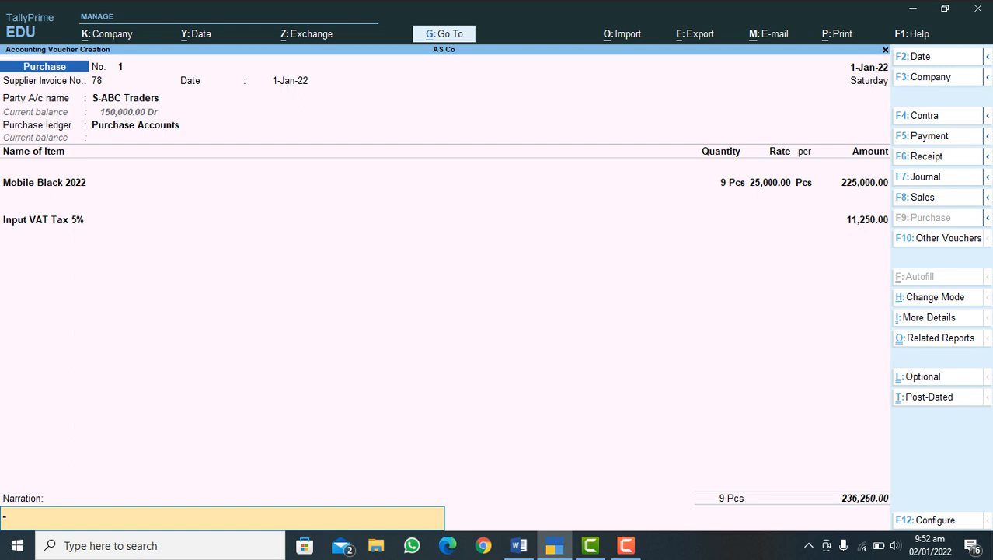
Step: Leave the narration blank, save the purchase voucher, and quit voucher creation
key("Return")
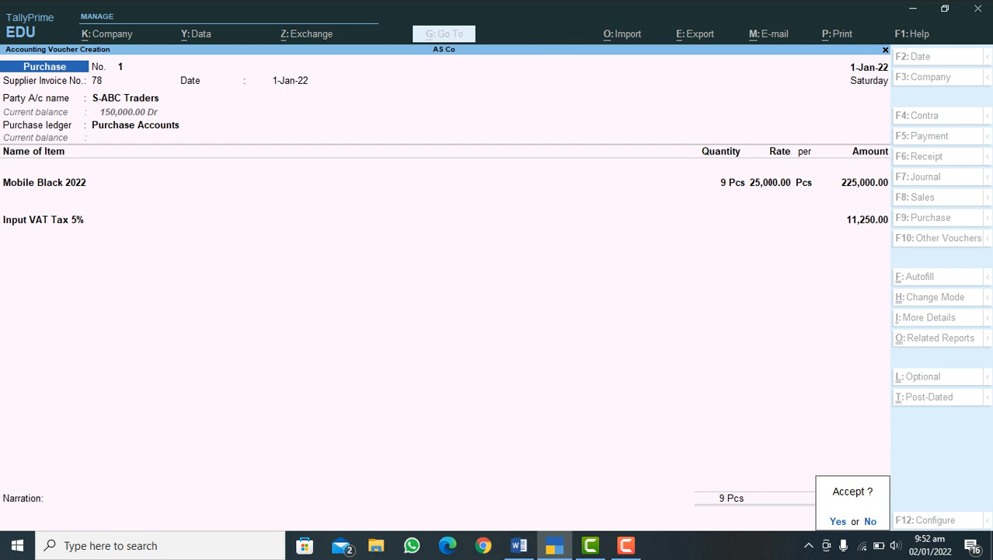
key("Return")
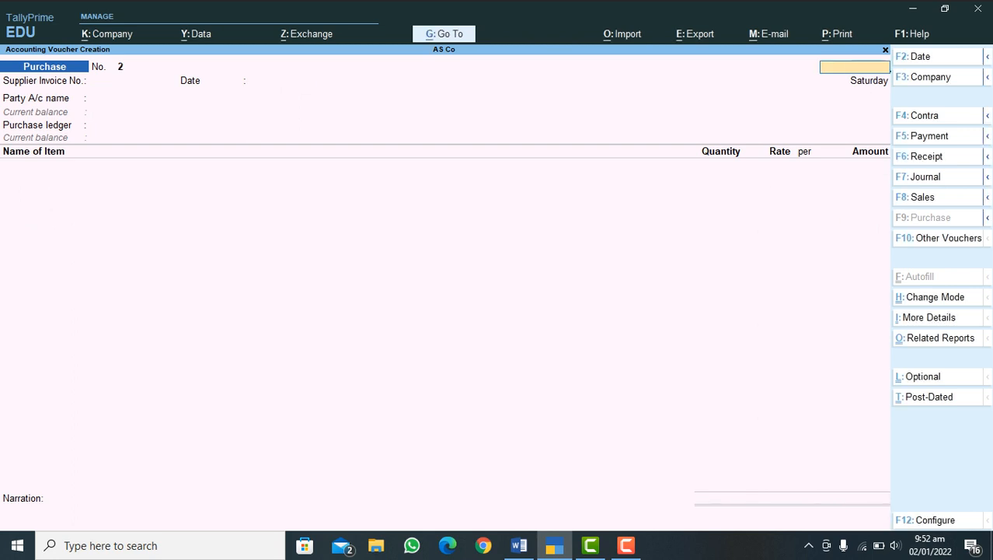
key("Escape")
key("Return")
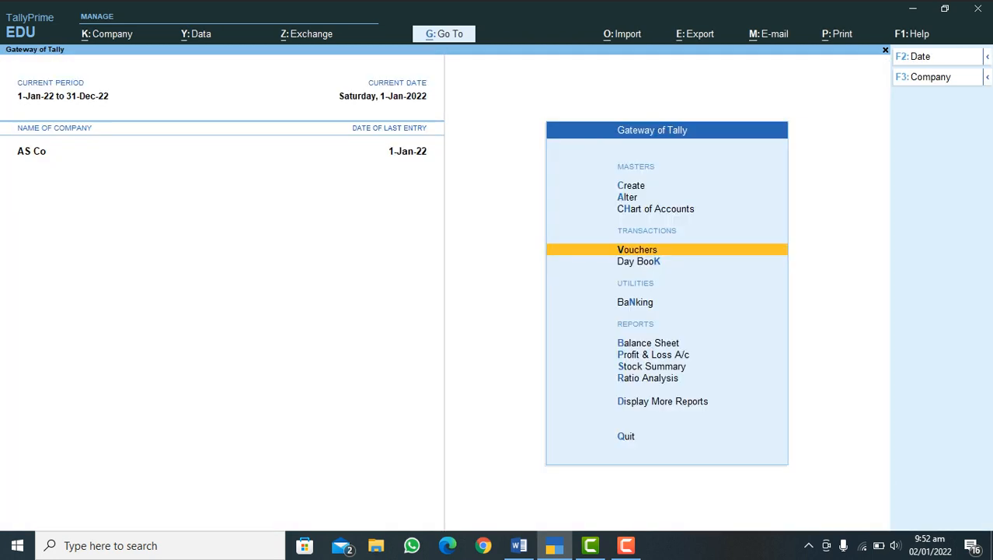
Step: Open the S-ABC Traders ledger report from the account books
key("d")
key("Down")
key("Down")
key("Down")
key("Down")
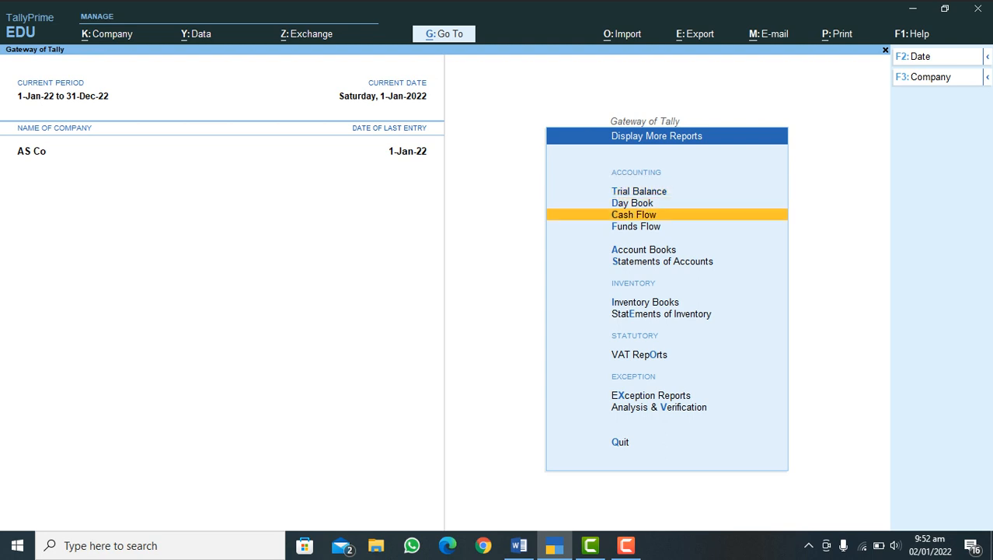
key("Return")
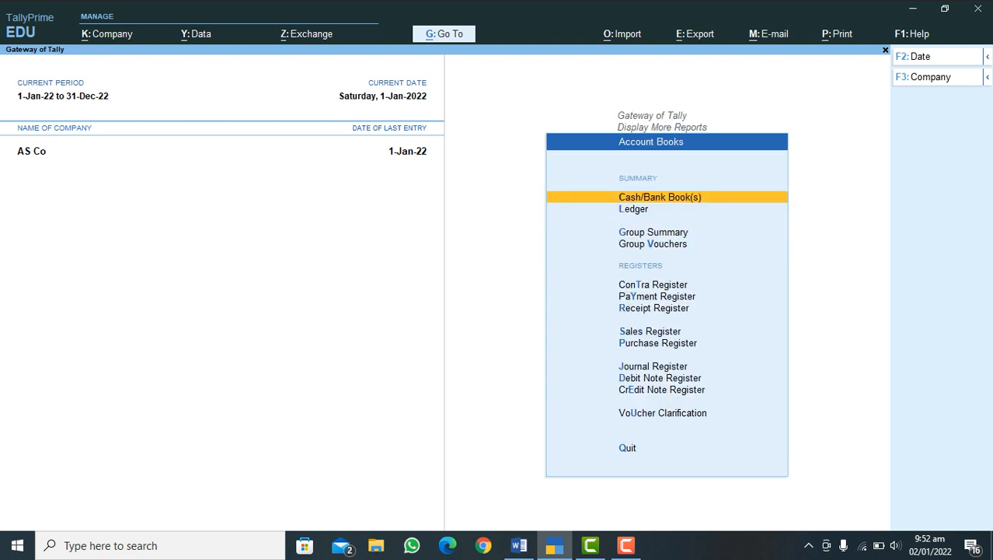
key("l")
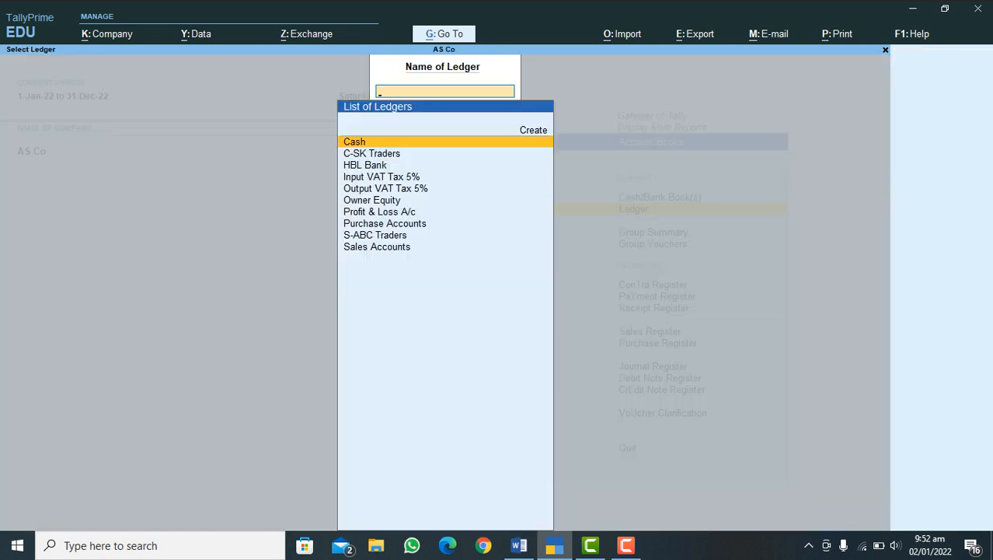
type("S")
key("Return")
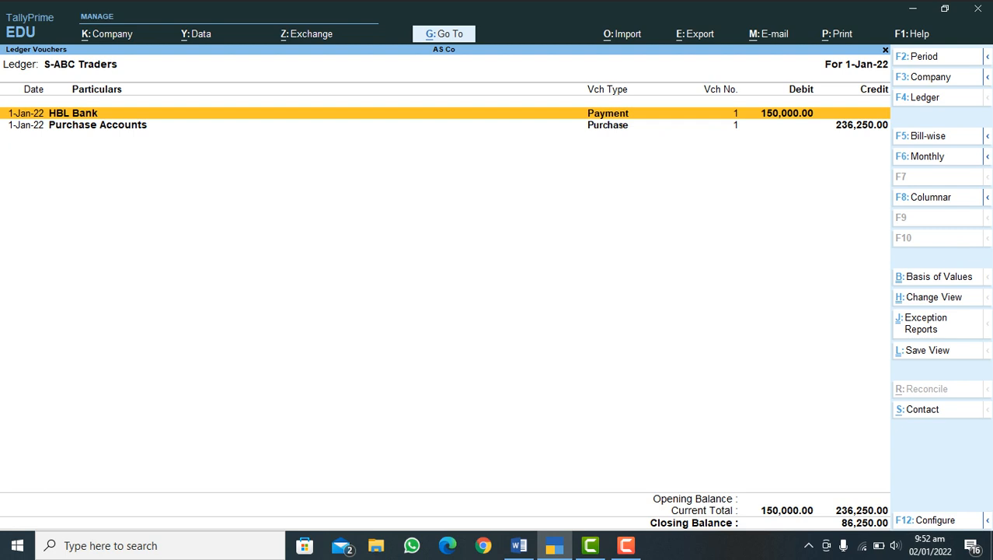
Step: Check the purchase entry in the S-ABC Traders ledger and go back to the additional reports list
key("Down")
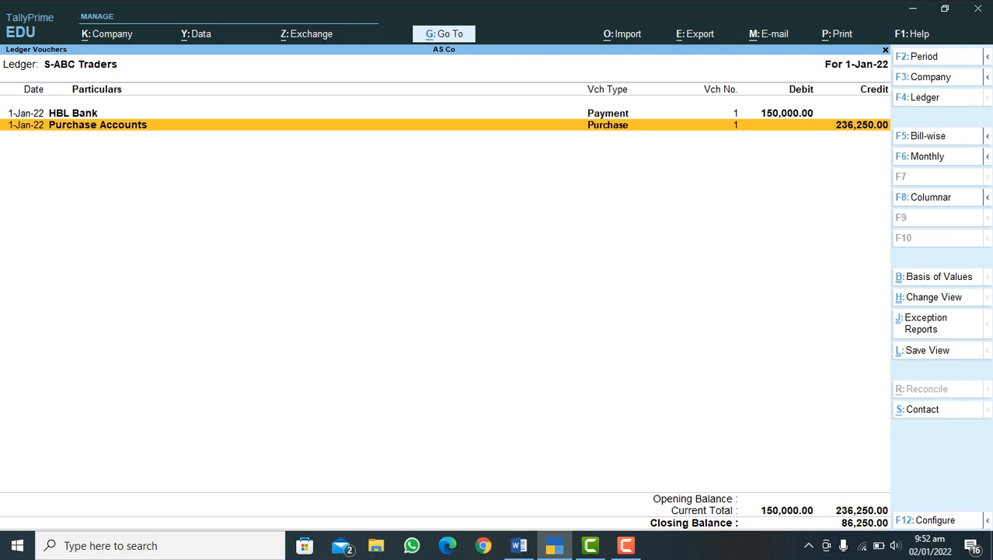
key("Escape")
key("Escape")
key("Escape")
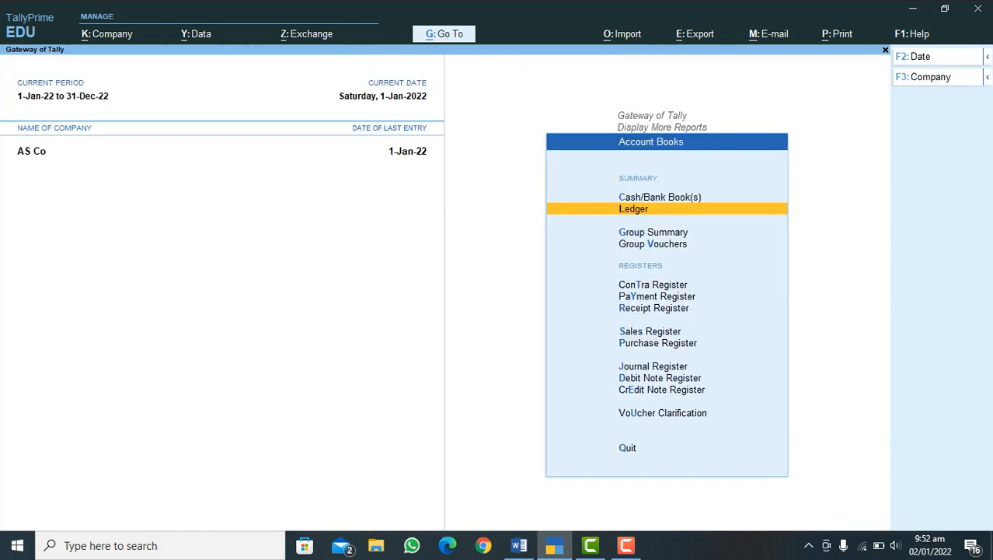
key("Escape")
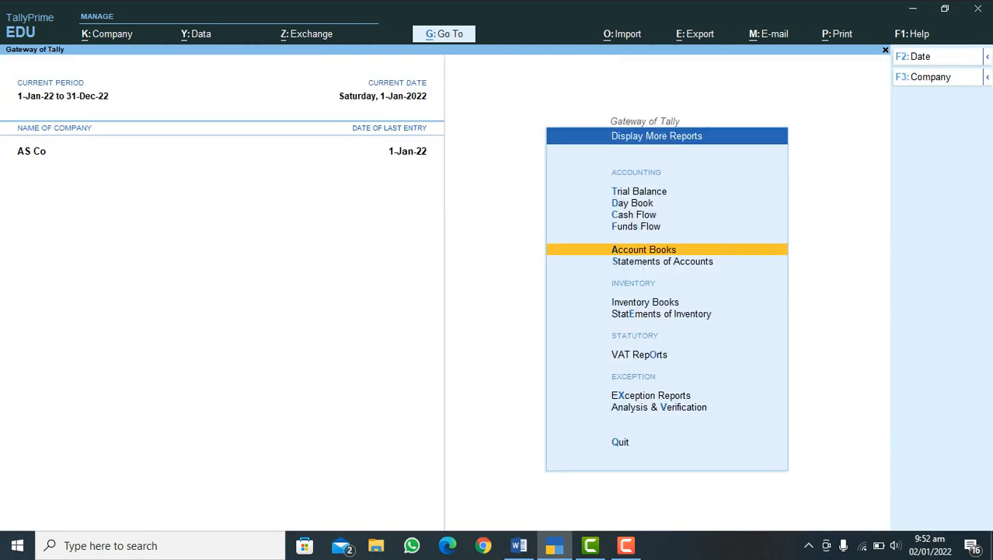
Step: Examine the January stock vouchers of Mobile Black 2022 and return to the inventory books
key("Down")
key("Down")
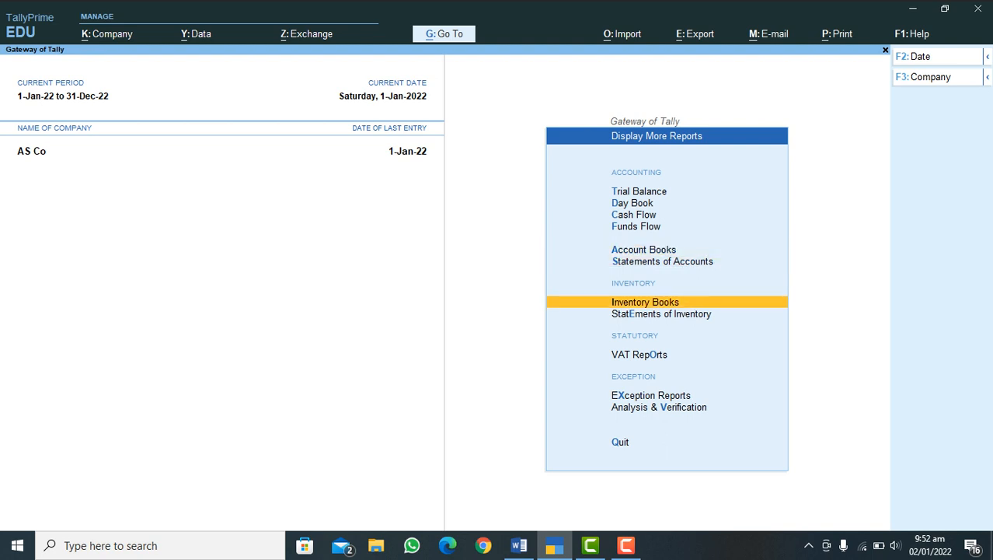
key("Return")
key("Down")
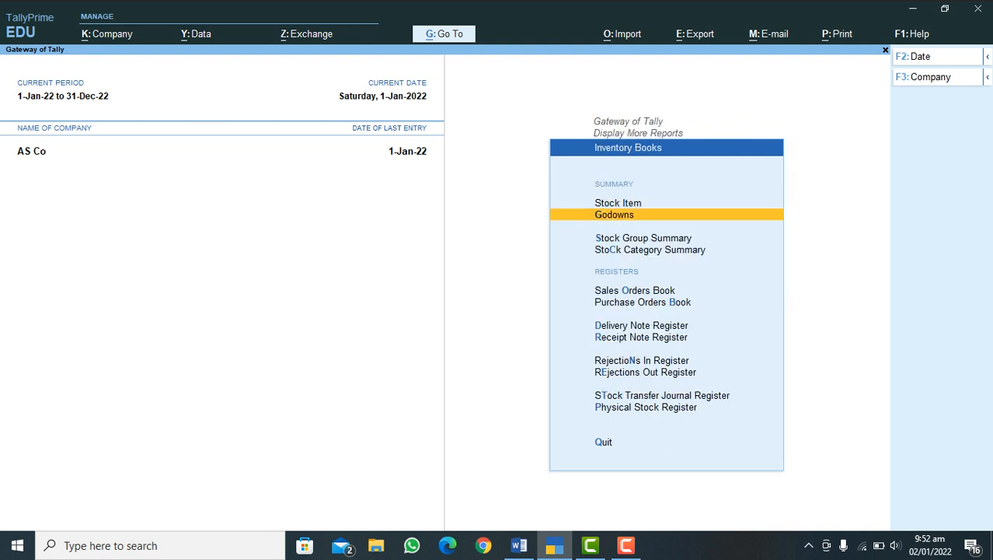
key("Up")
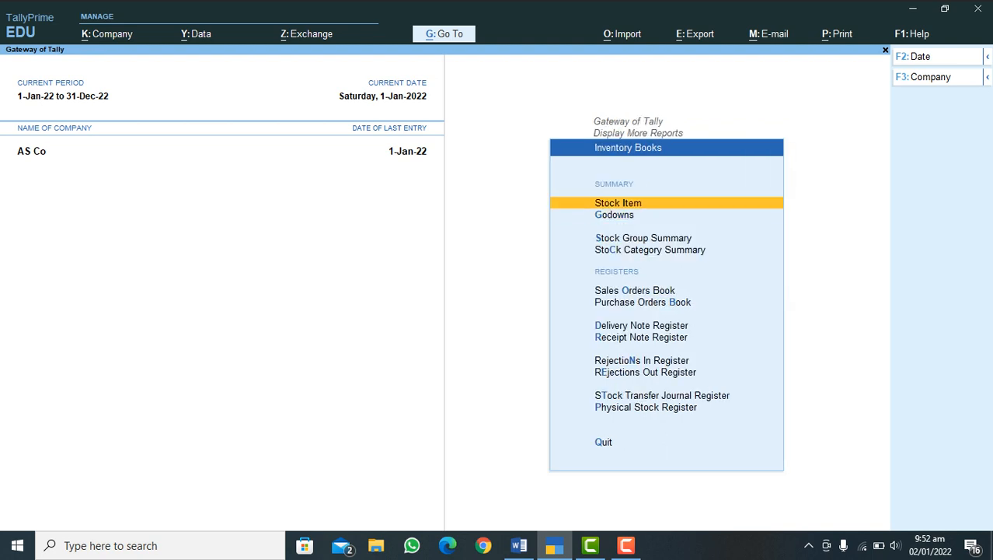
key("Return")
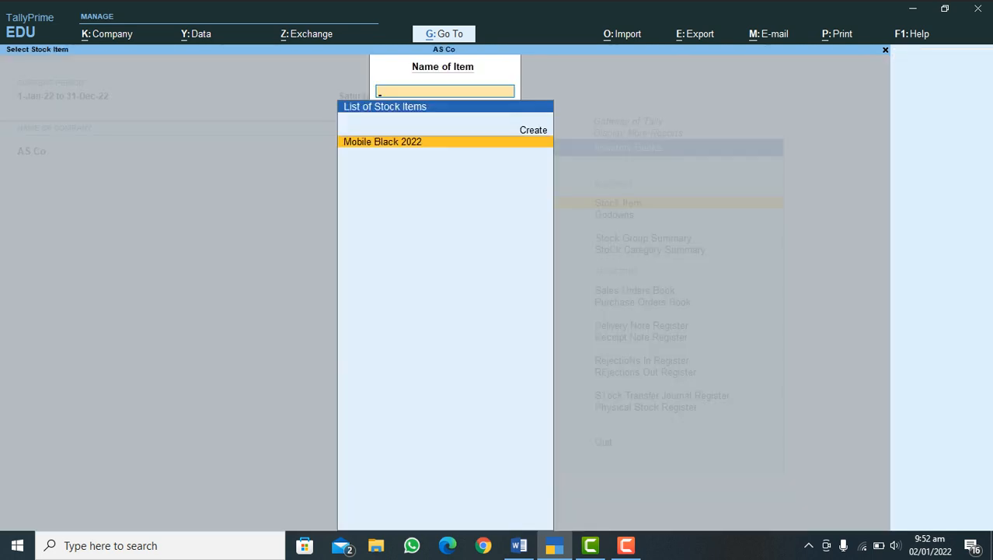
key("Return")
key("Return")
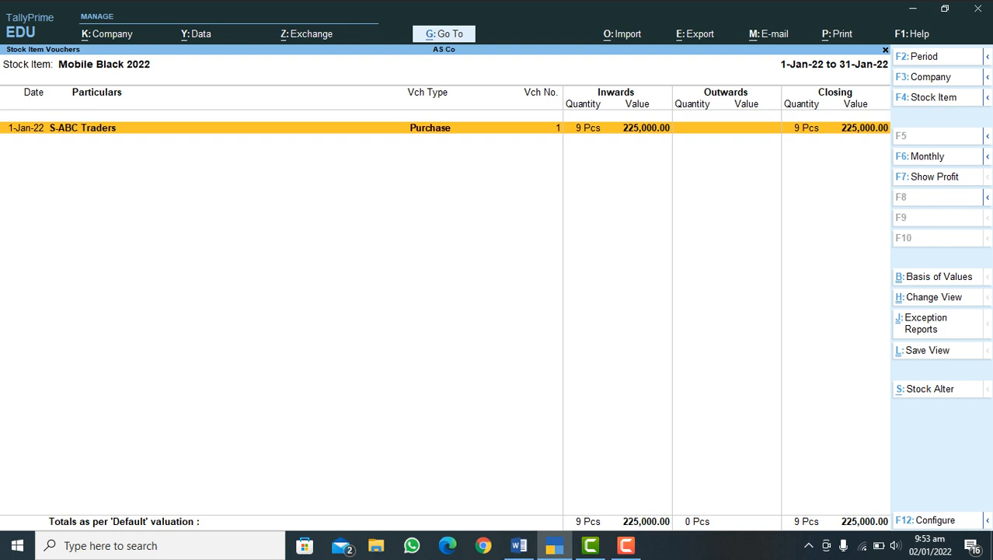
key("Escape")
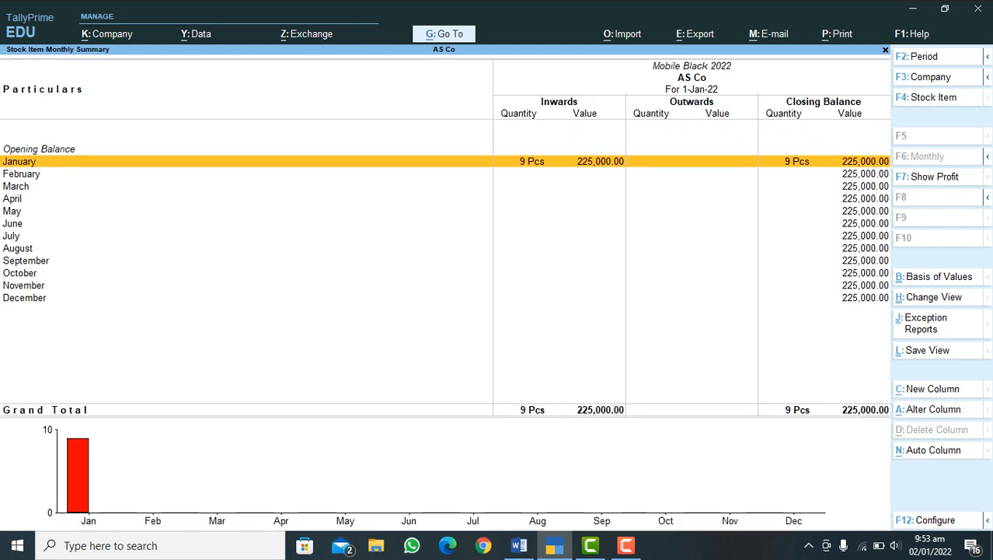
key("Escape")
key("Escape")
key("Escape")
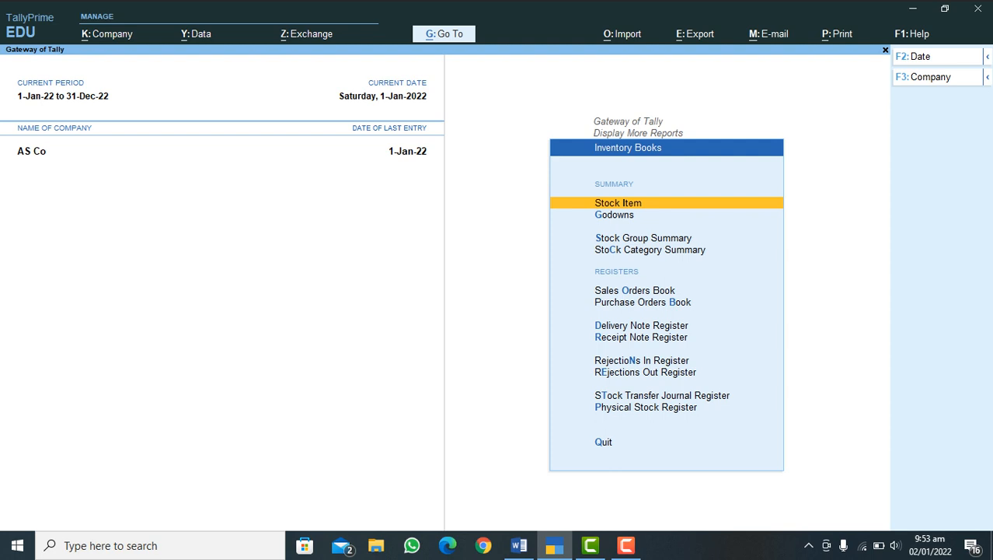
Step: Check the godown summary for Store 1 in the inventory books, and return to the Gateway of Tally
key("Down")
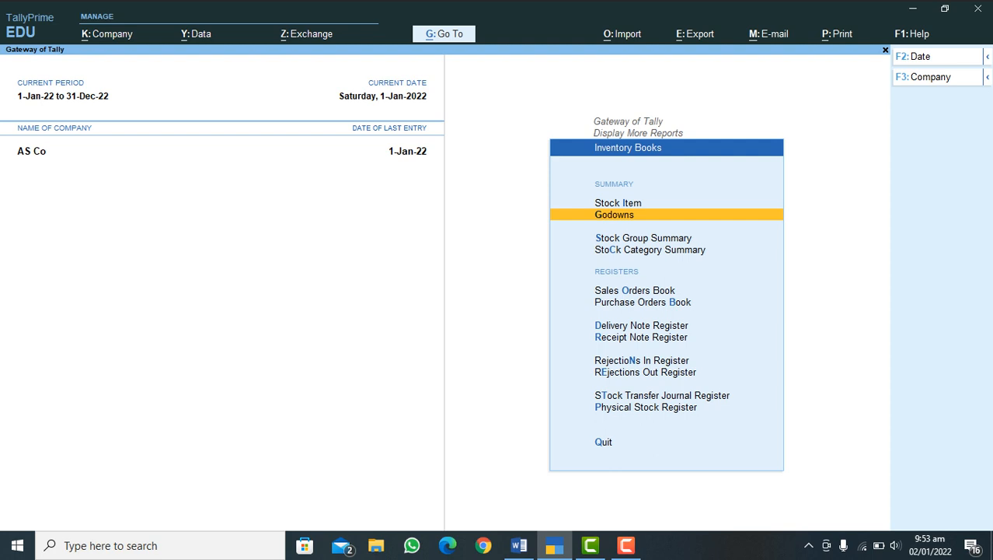
key("Return")
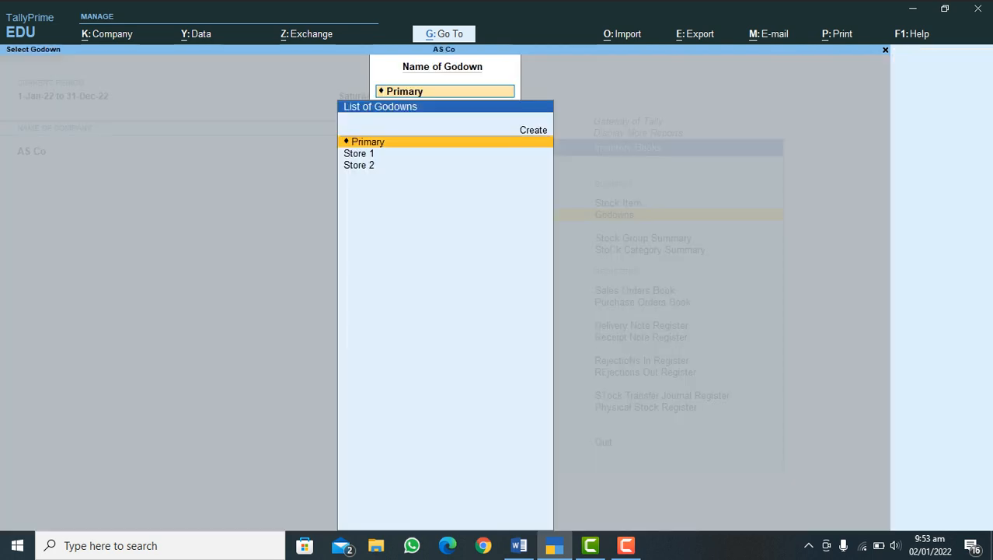
key("Down")
key("Return")
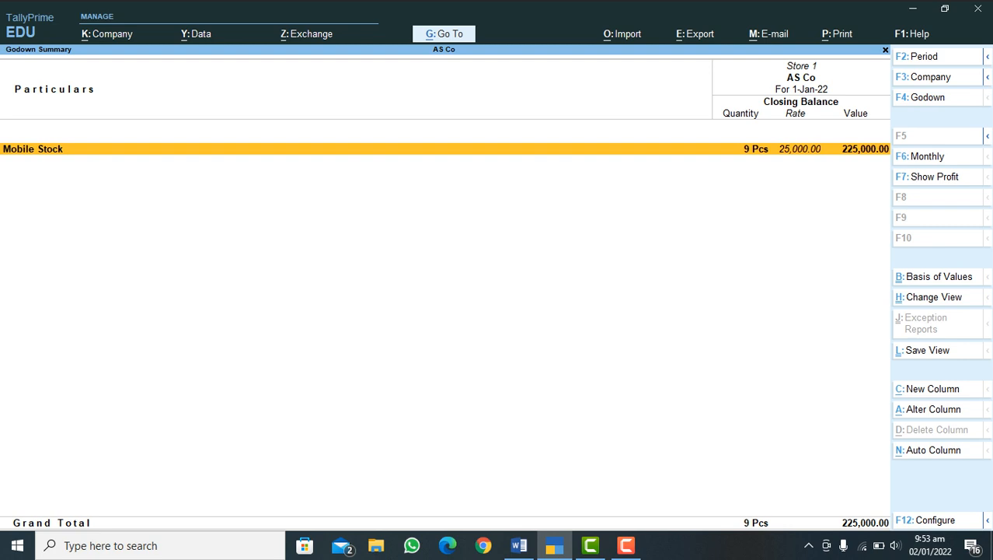
key("Escape")
key("Escape")
key("Escape")
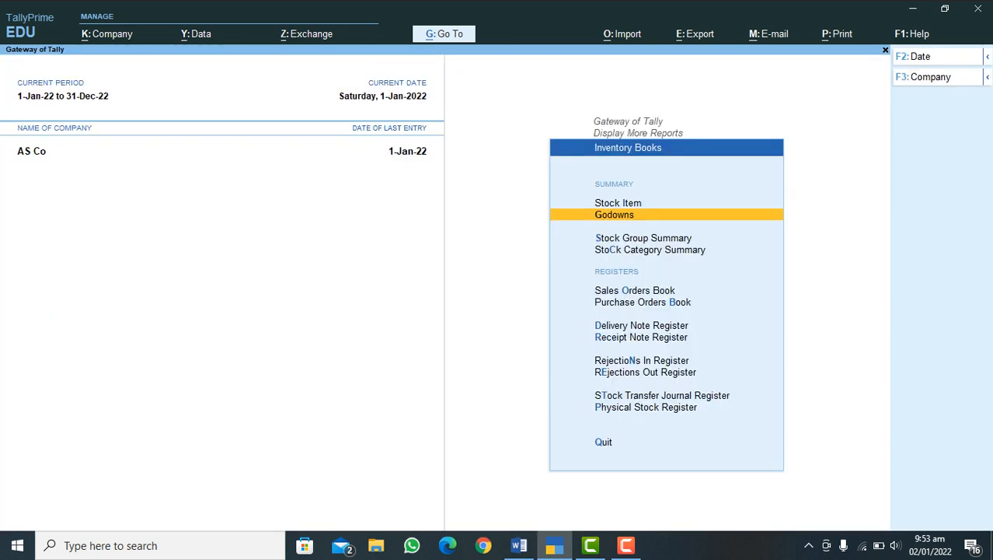
key("Escape")
key("Escape")
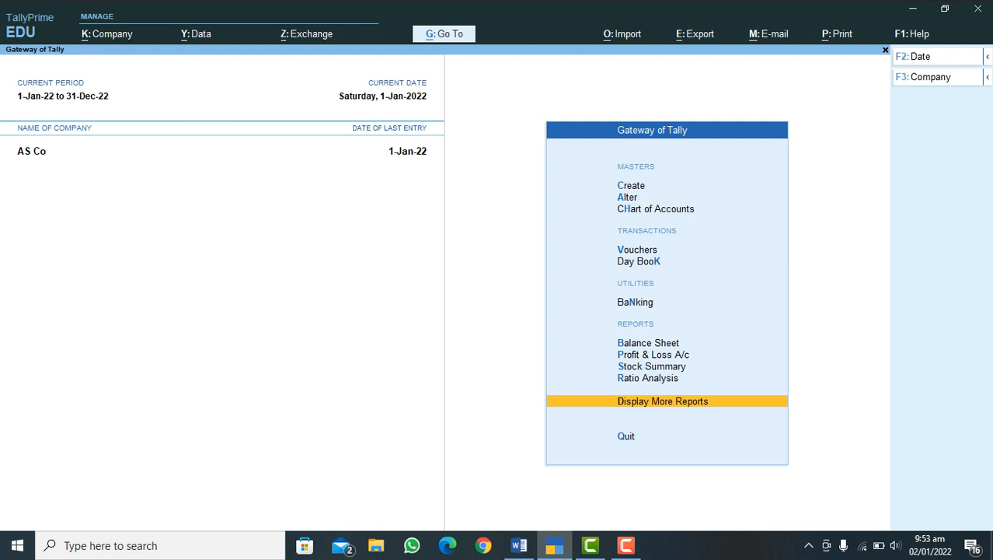
Step: Review the Balance Sheet in detailed format, and return to the Gateway of Tally without quitting the program
key("b")
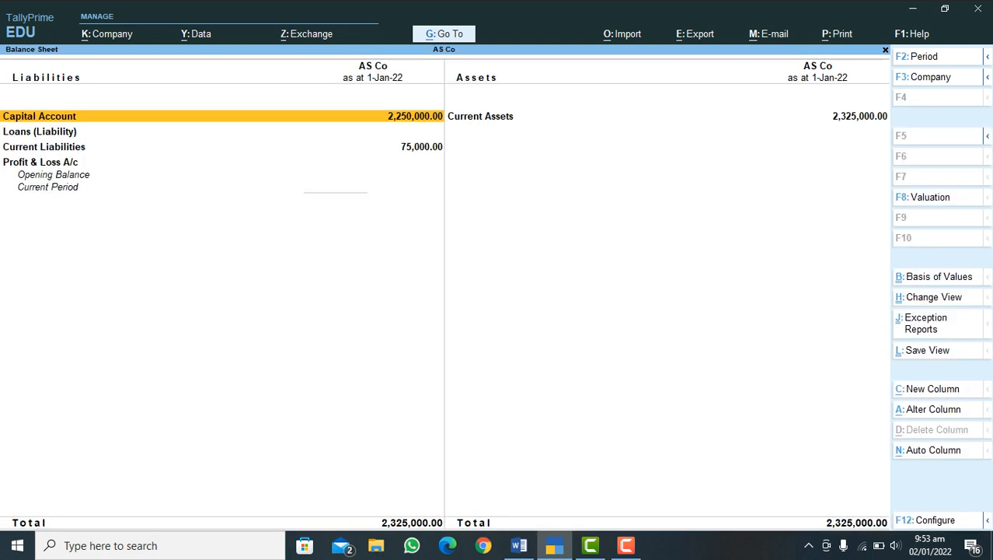
key("alt+F5")
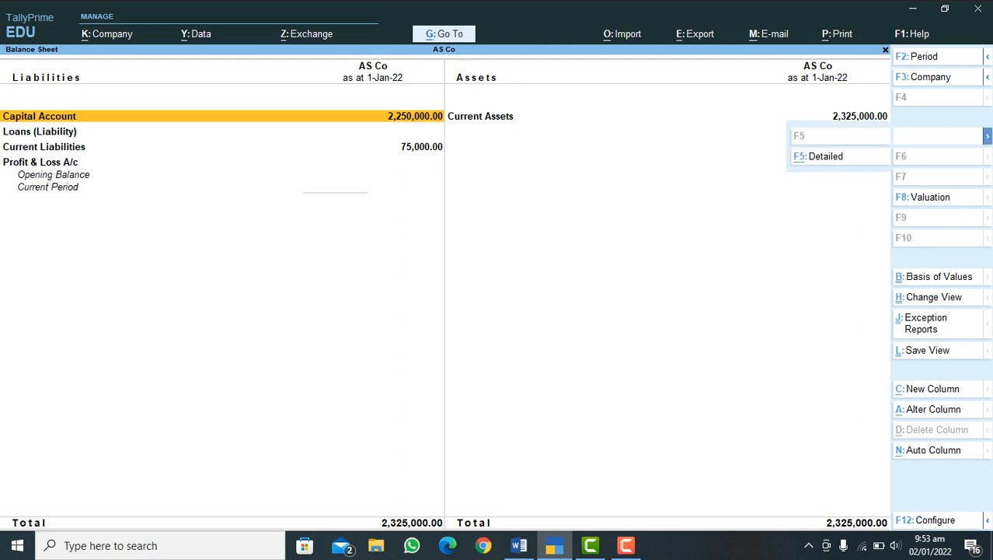
key("alt+F5")
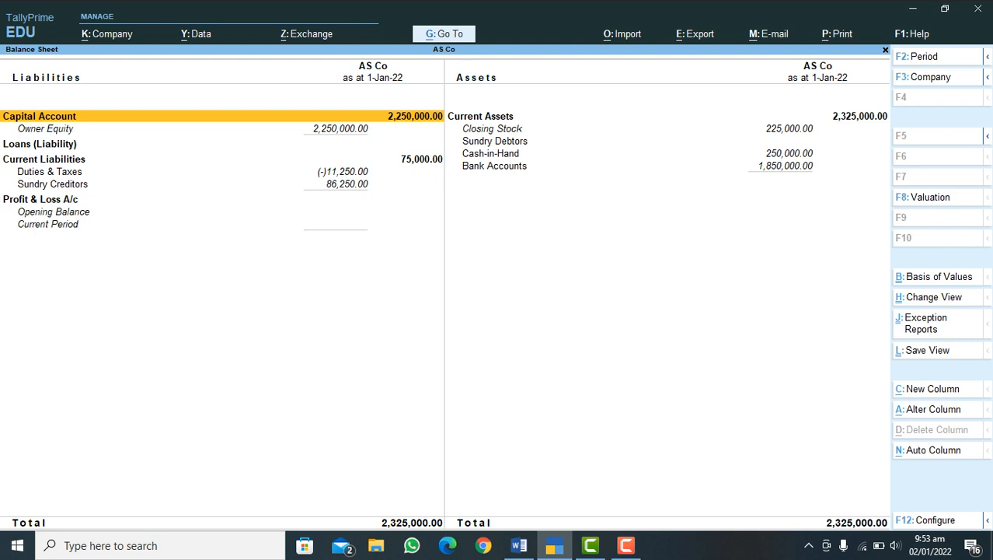
key("Escape")
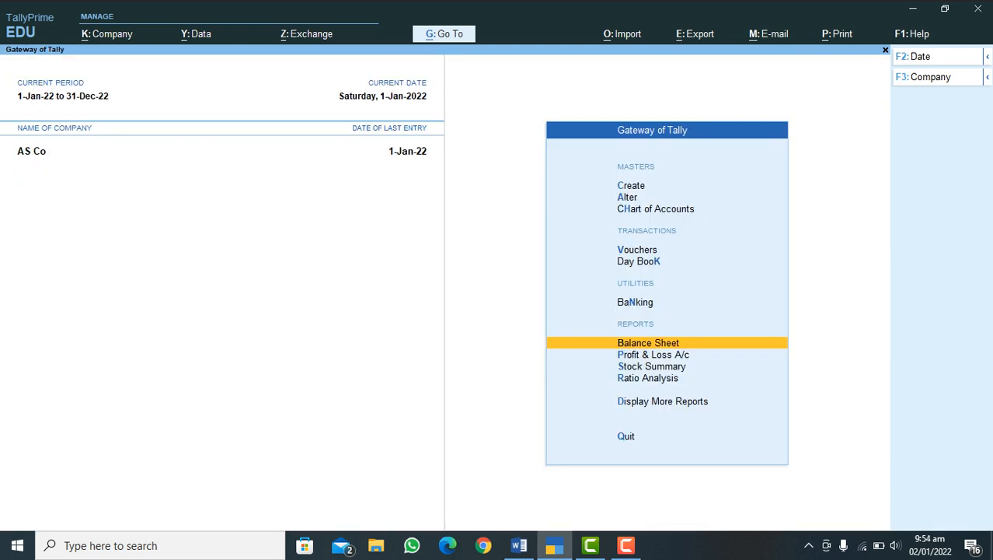
key("Escape")
key("n")
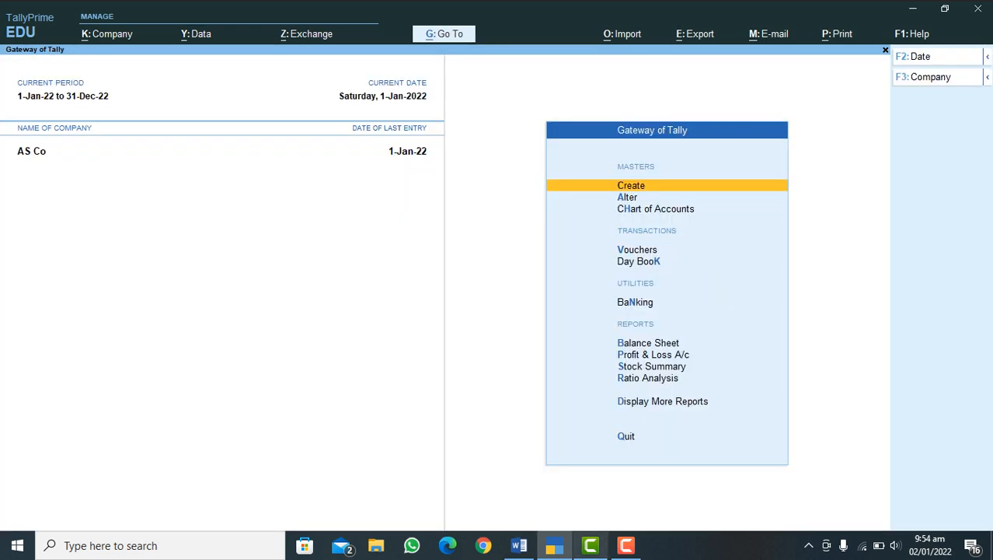
Step: Consult the process outline in Word, switch back to TallyPrime, and start a payment voucher dated 1-Jan-22 from HBL Bank
left_click(519, 545)
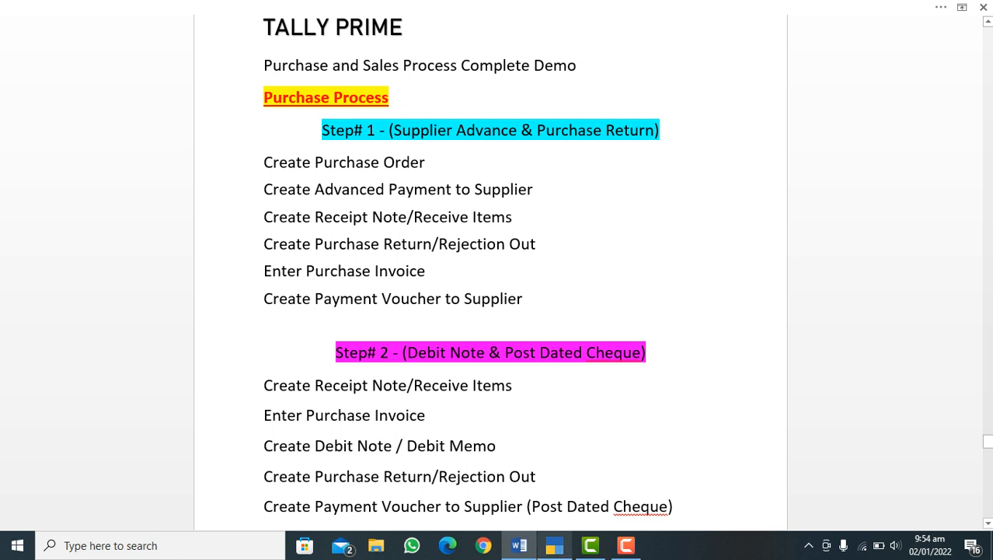
left_click(554, 545)
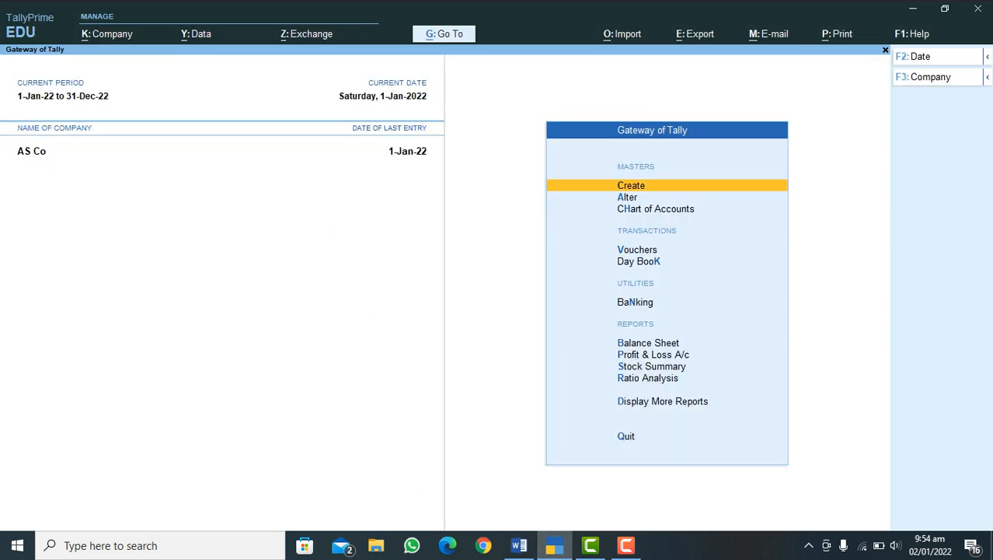
key("v")
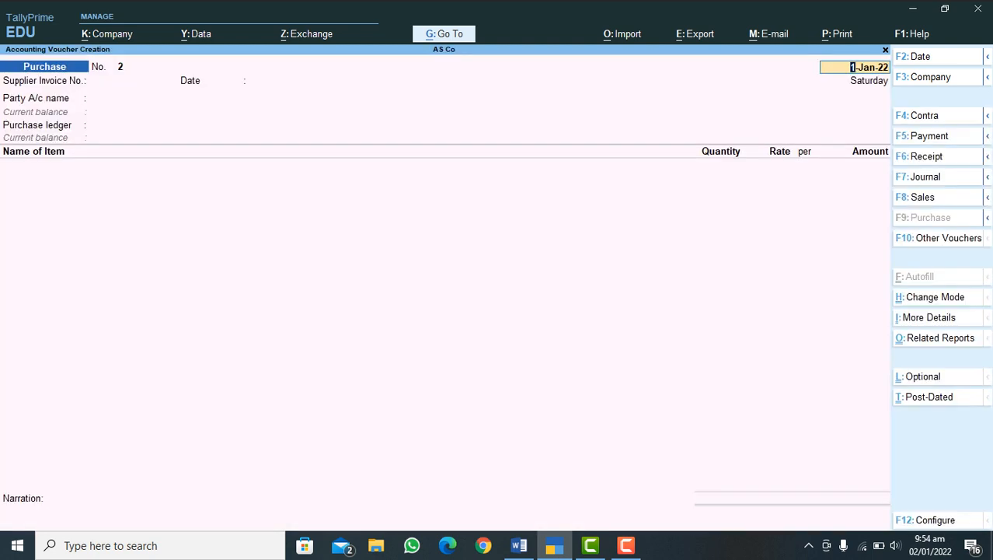
key("F5")
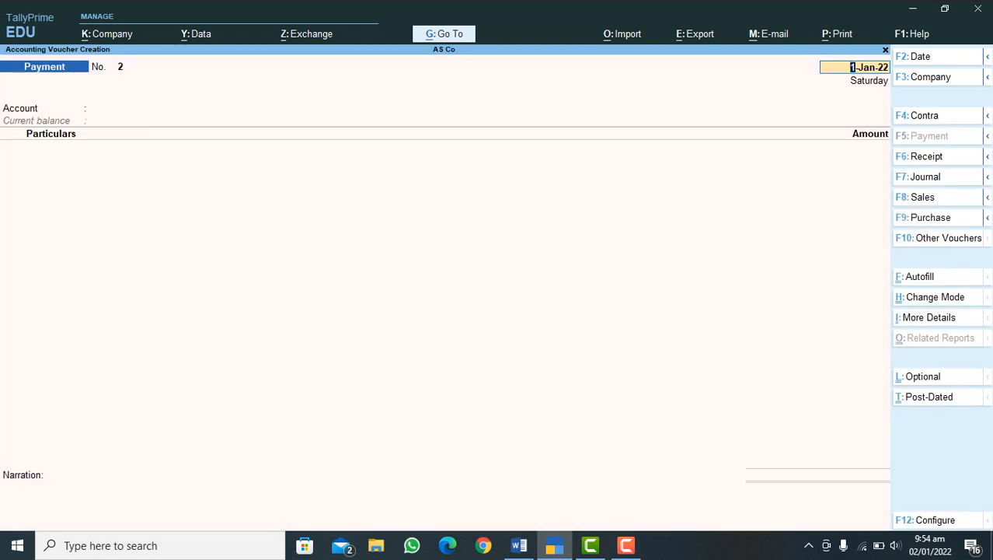
key("Return")
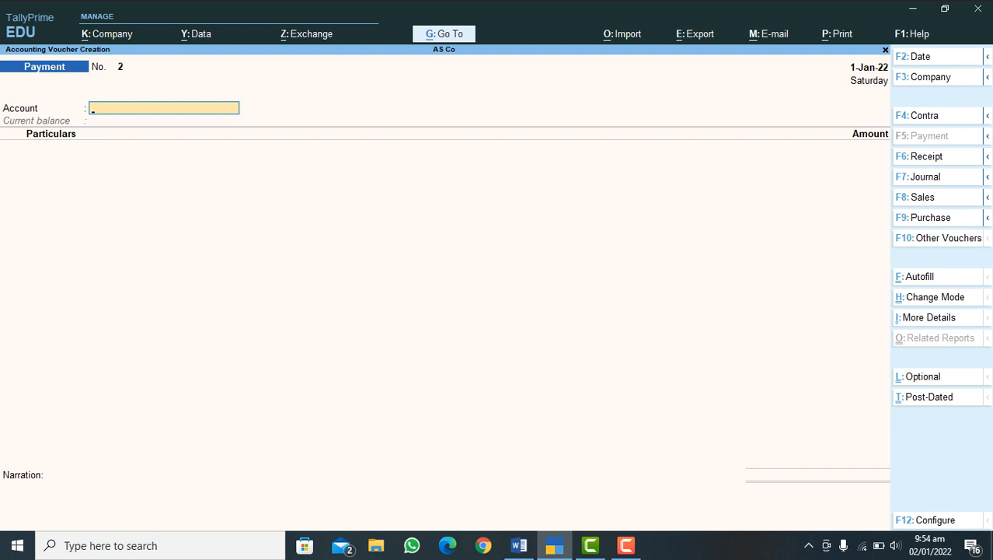
type("H")
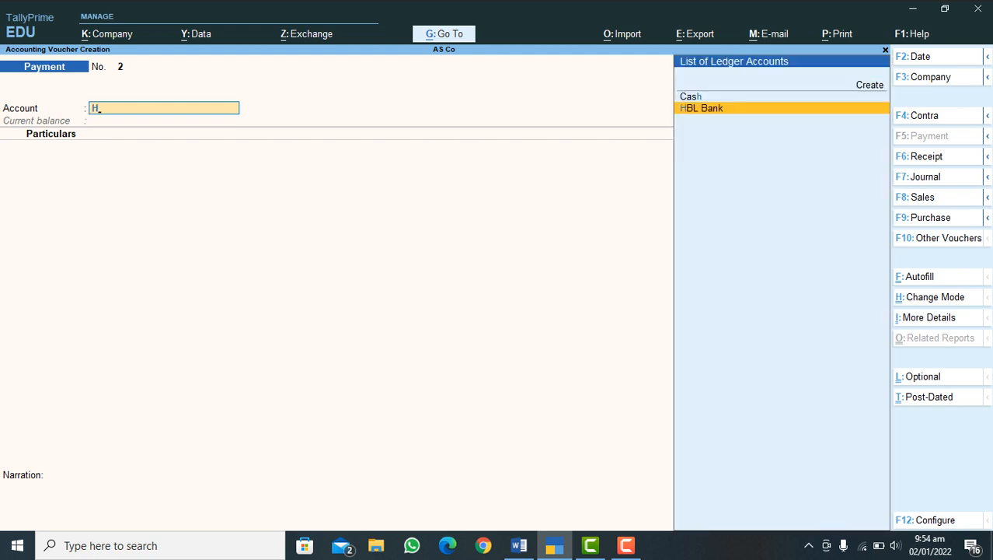
key("Return")
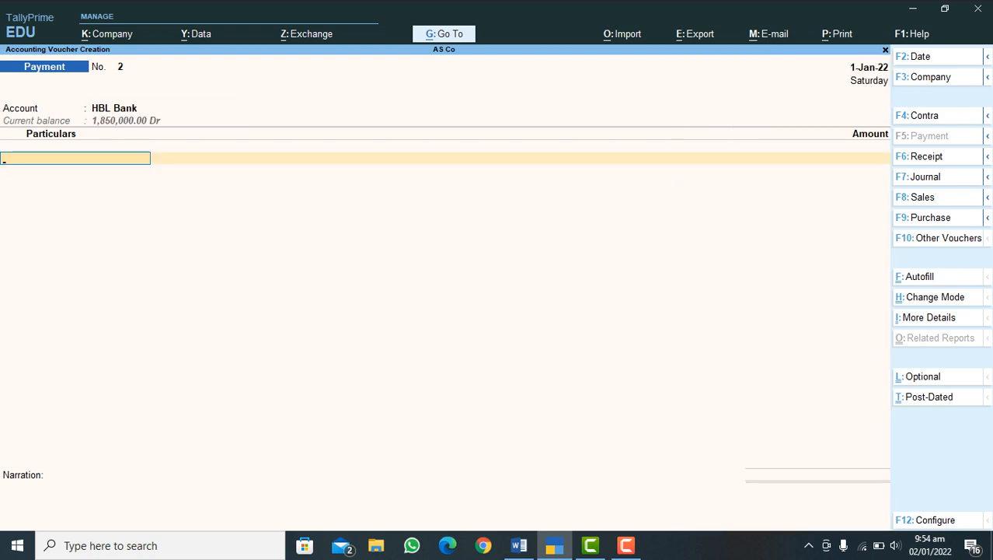
Step: Make S-ABC Traders the paid party and allocate 236,250.00 Dr against pending bill 78
type("V")
key("BackSpace")
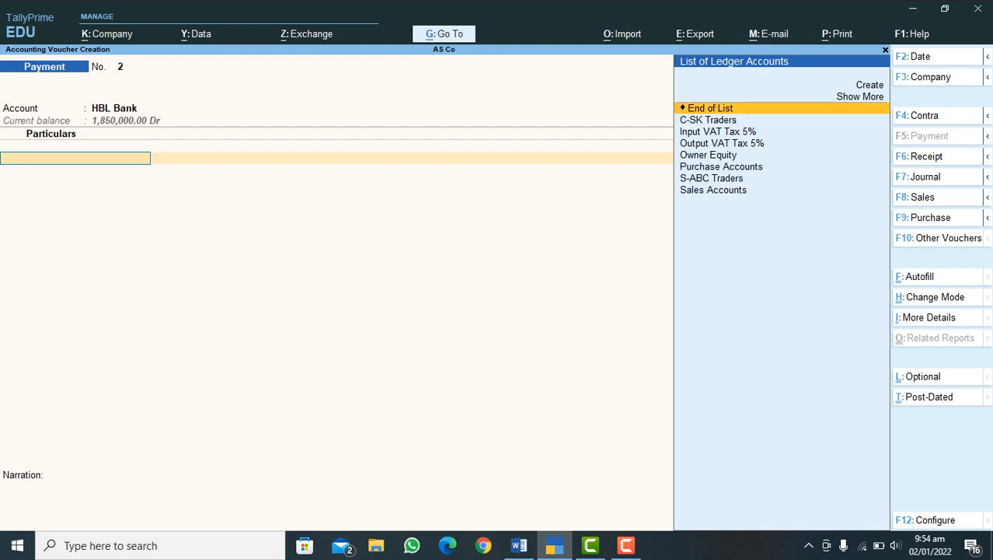
type("S")
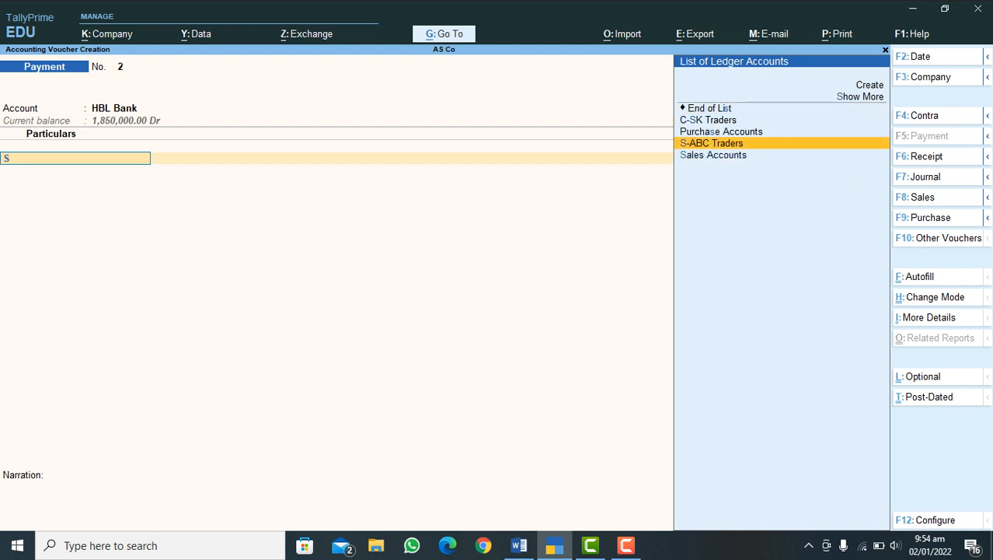
key("Return")
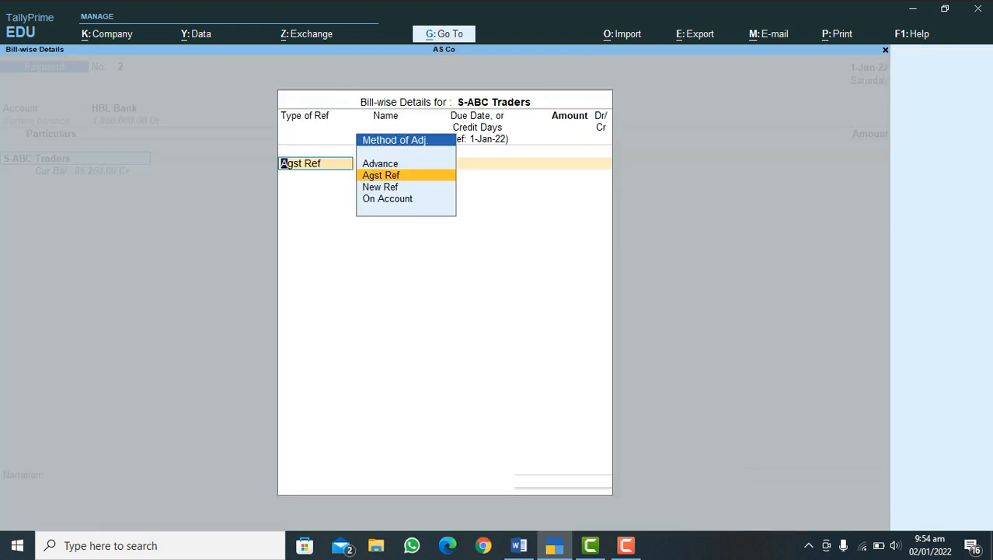
key("Return")
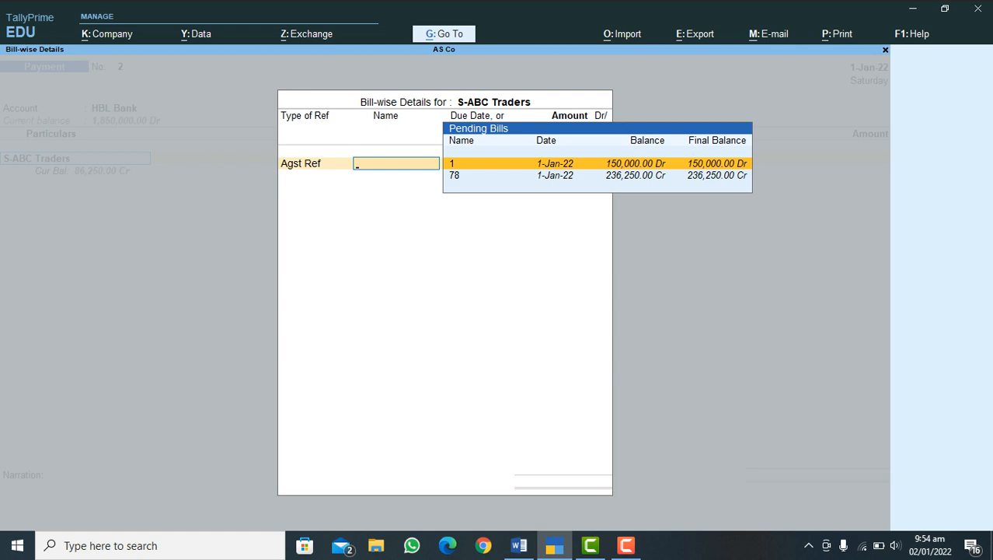
key("Down")
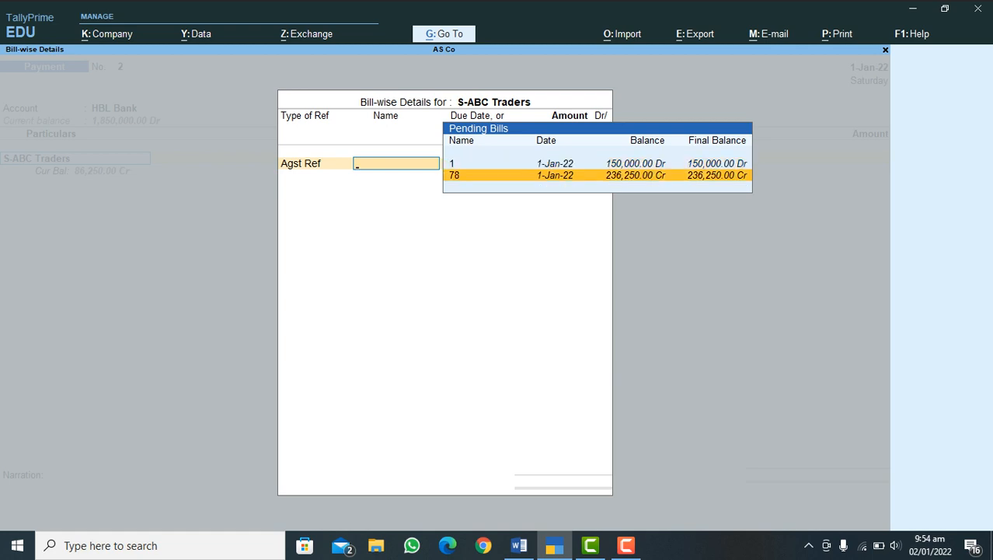
key("Return")
Step: Adjust 150,000.00 Cr against pending reference 1 and finish the bill-wise details for a net payment of 86,250.00
key("Return")
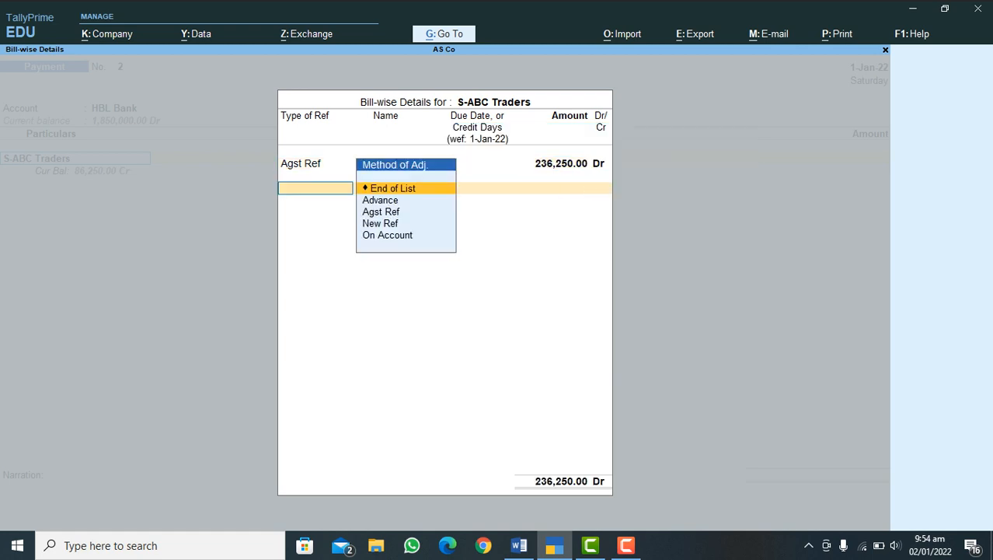
key("Down")
key("Down")
key("Return")
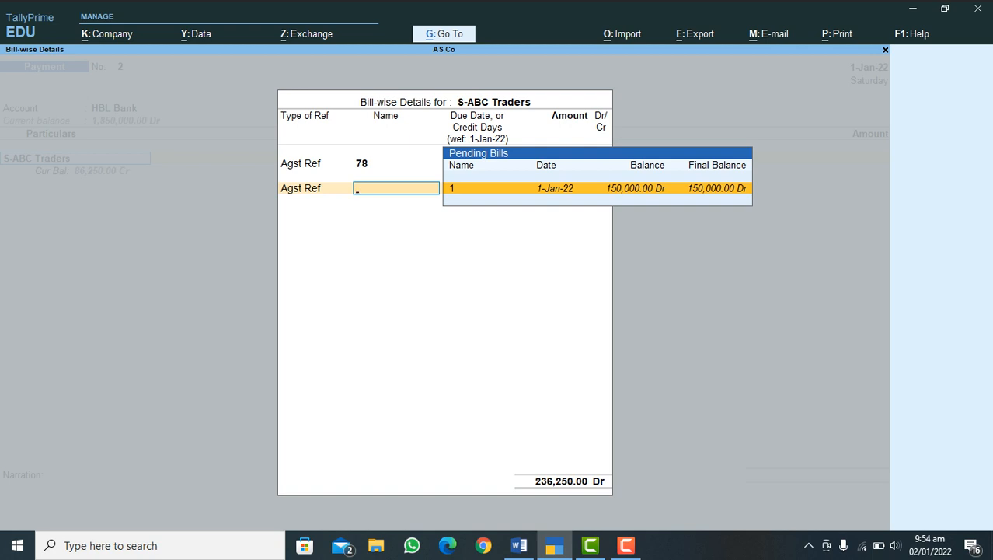
key("Return")
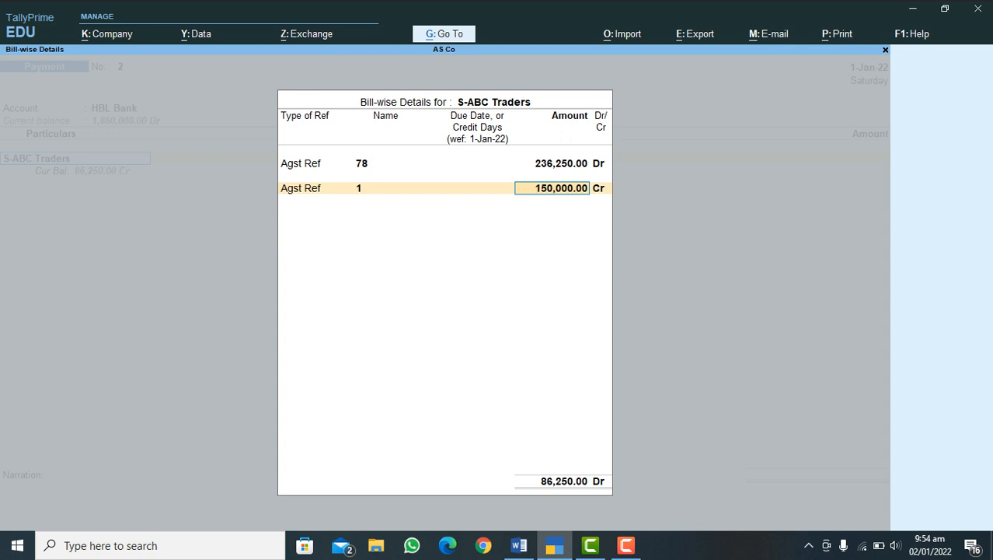
key("Return")
key("Return")
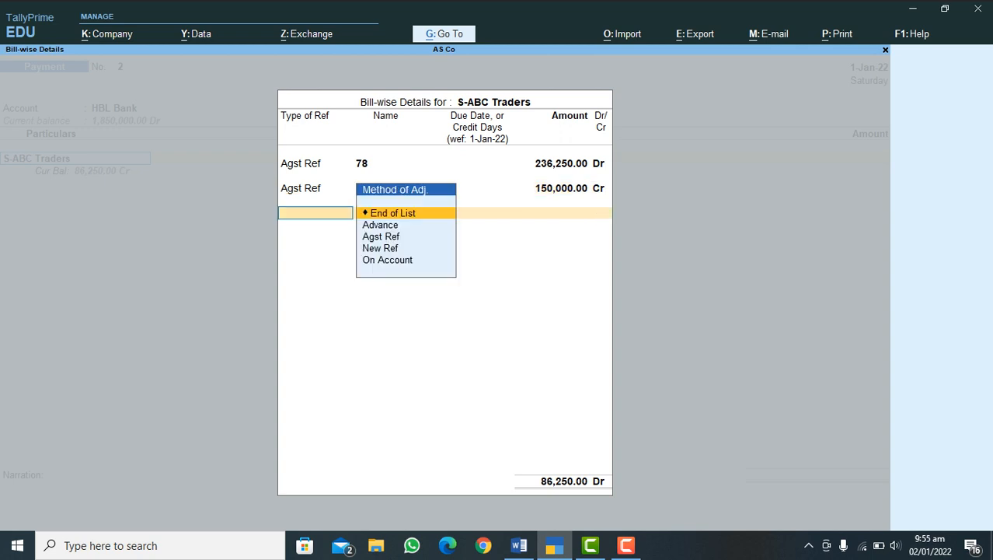
key("Return")
Step: Enter the cheque's instrument number with date 1-Jan-22, leave the narration blank, and save the payment voucher
key("Return")
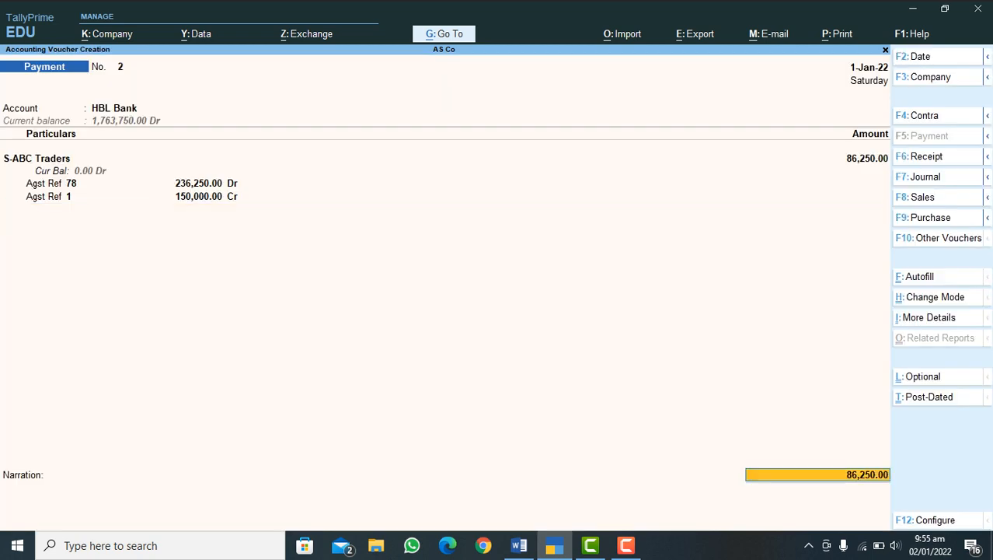
key("Return")
key("Return")
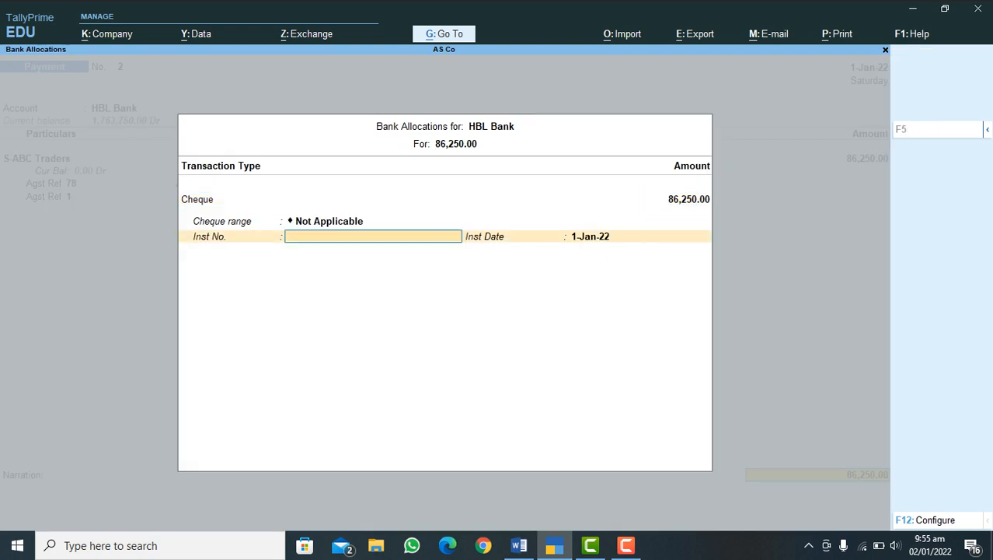
type("45545654")
key("Return")
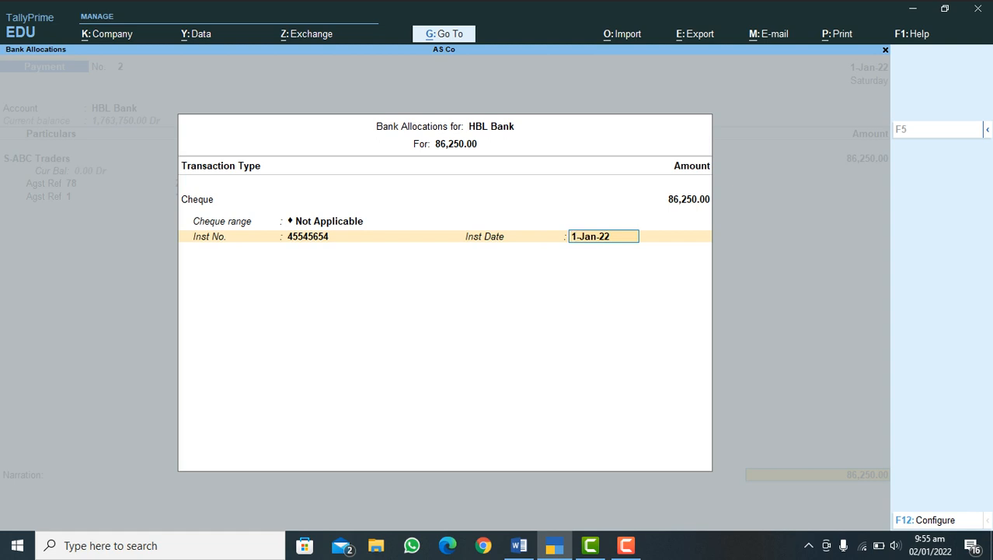
key("Return")
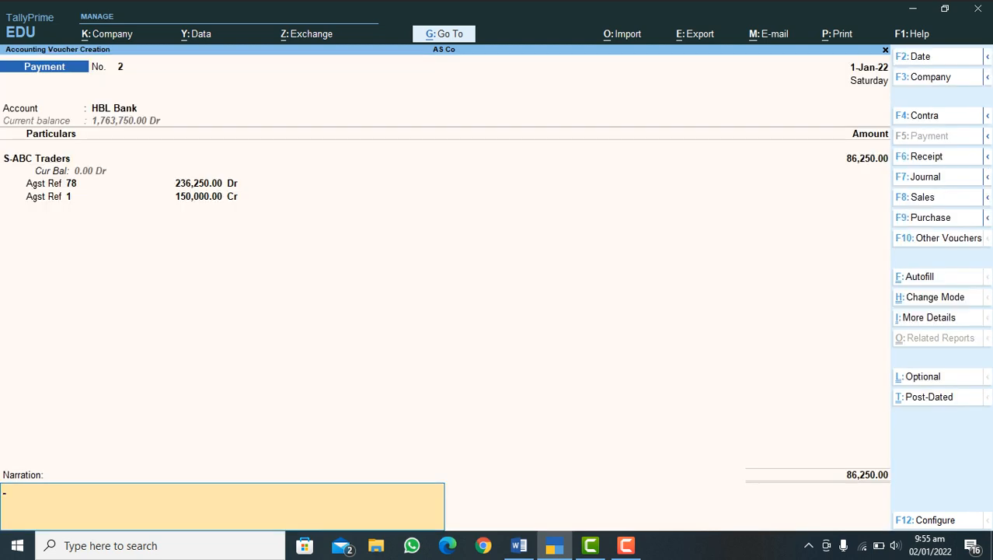
key("Return")
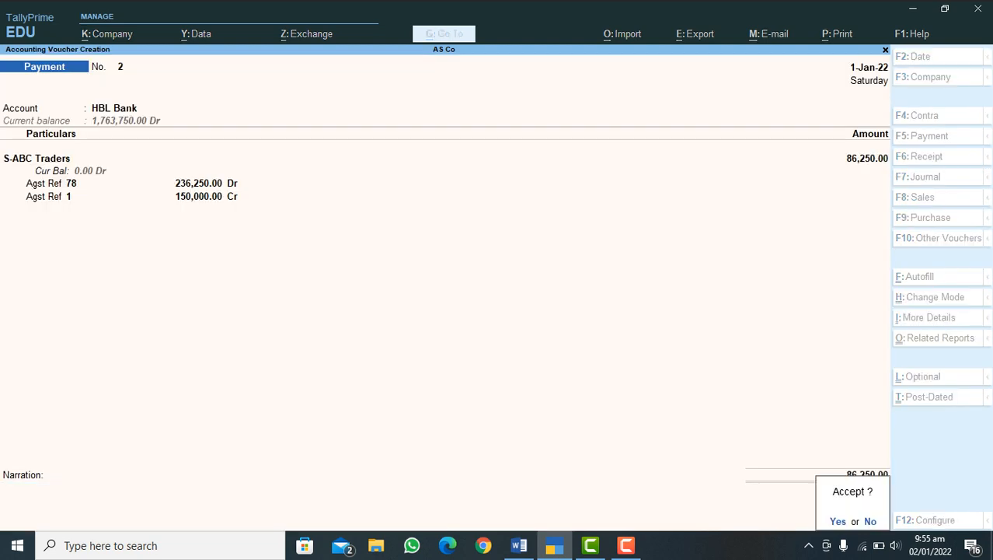
key("y")
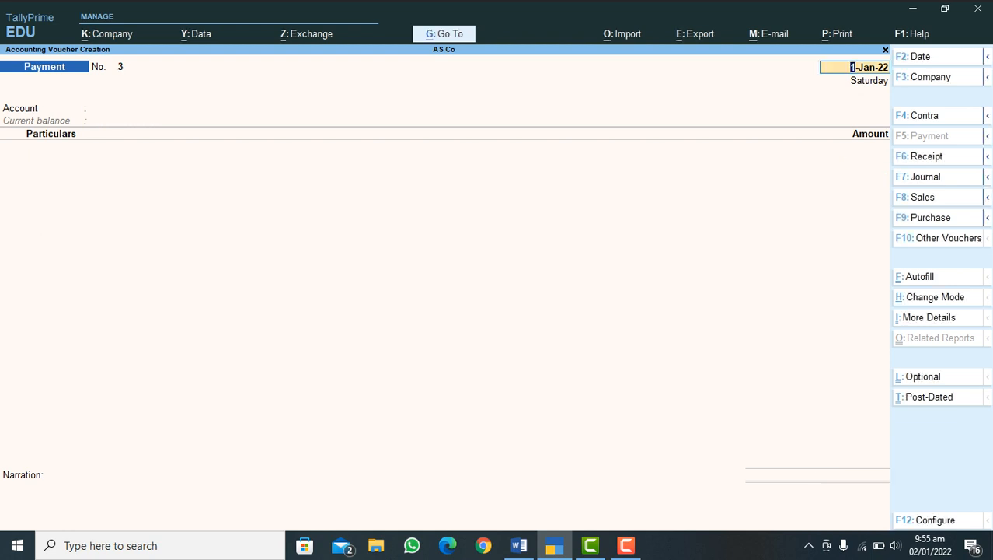
Step: Keep voucher creation open and switch to the Word document to review the purchase process outline
key("Escape")
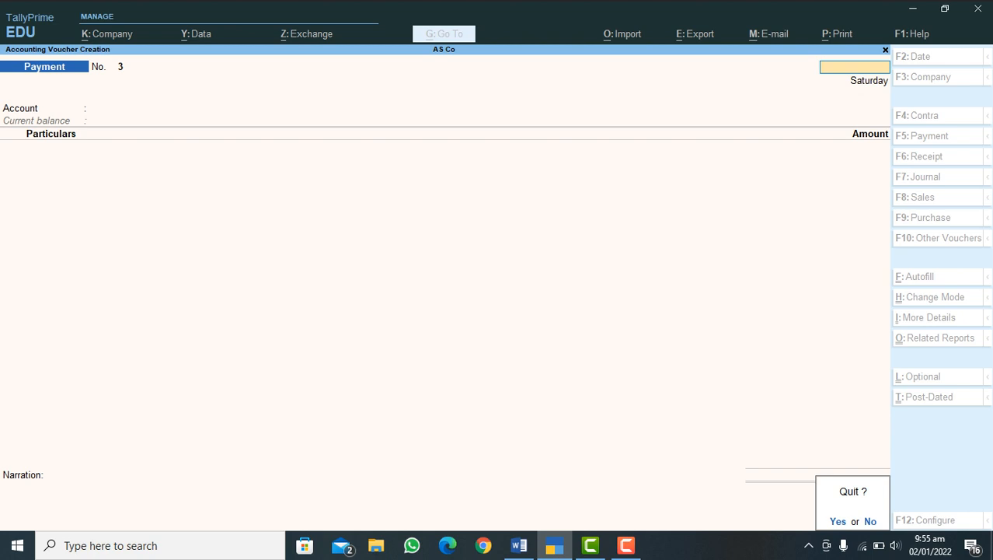
key("n")
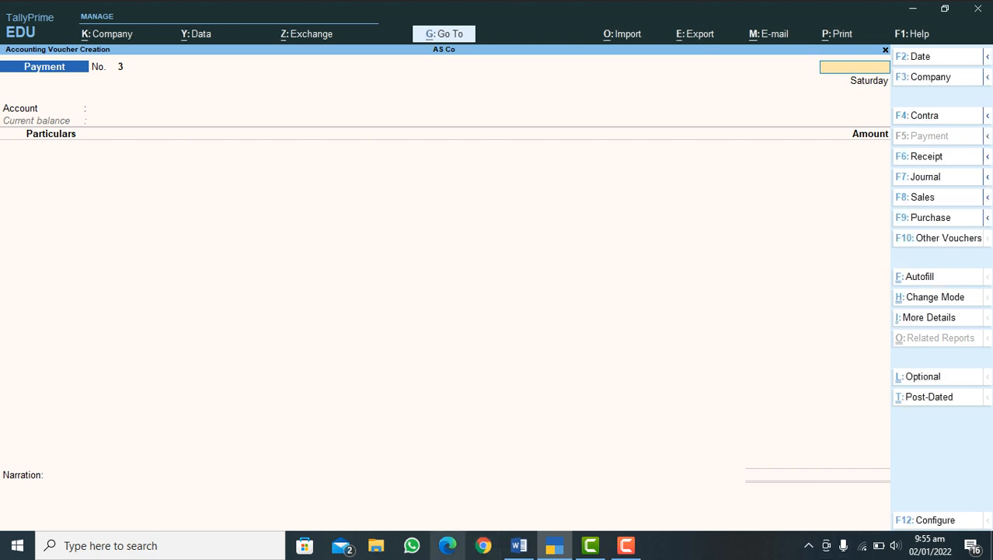
key("alt+Tab")
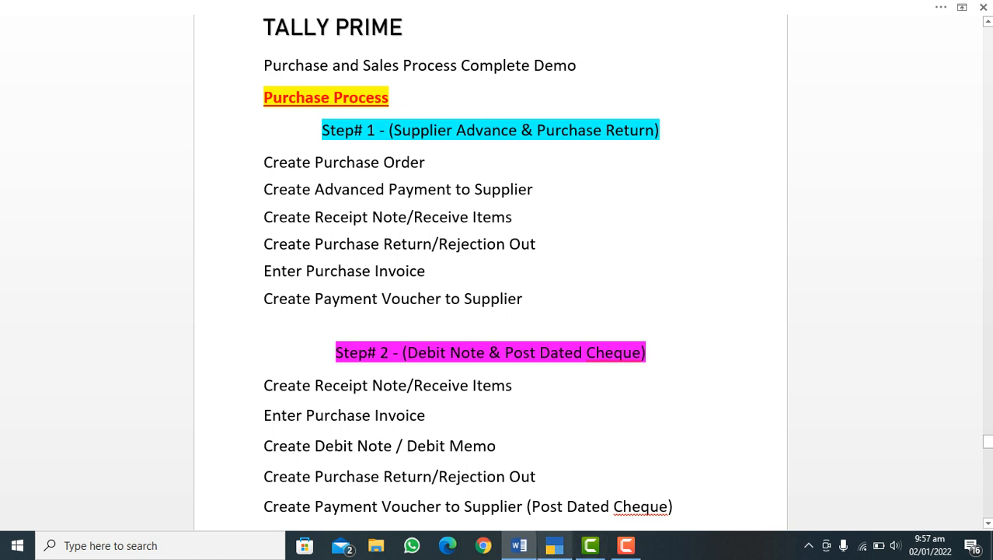
Step: Switch back to TallyPrime and start a receipt note with reference number RN# 2 dated 1-Jan-22
left_click(554, 545)
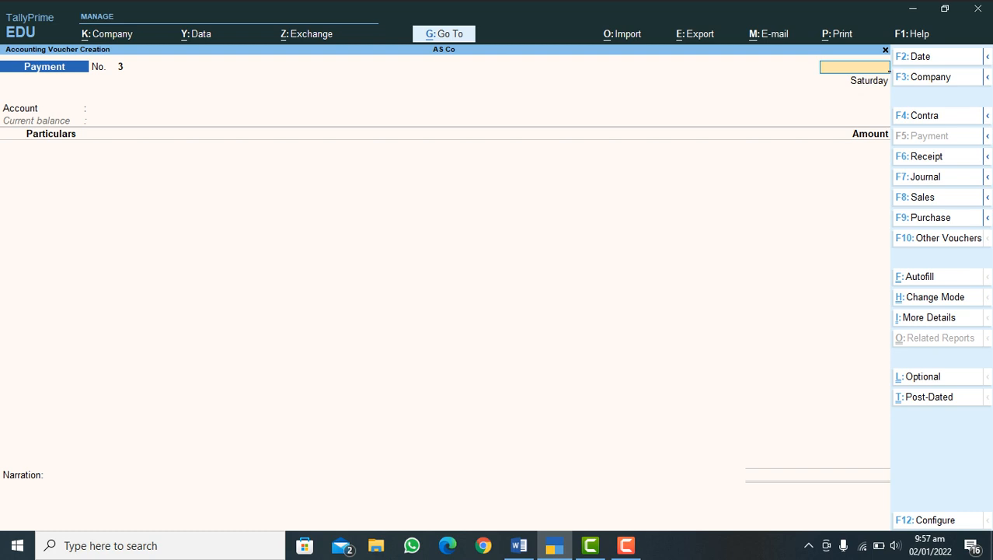
mouse_move(988, 217)
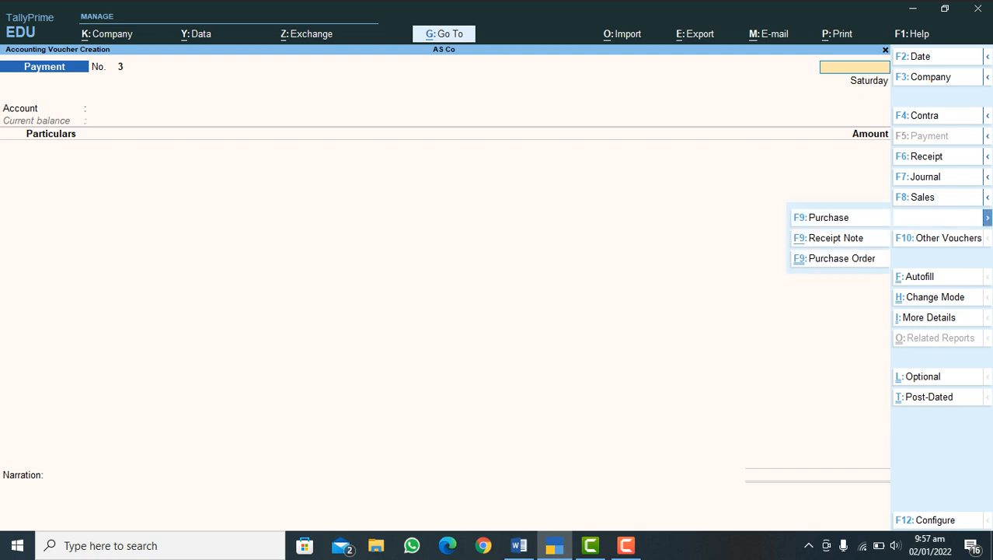
left_click(832, 238)
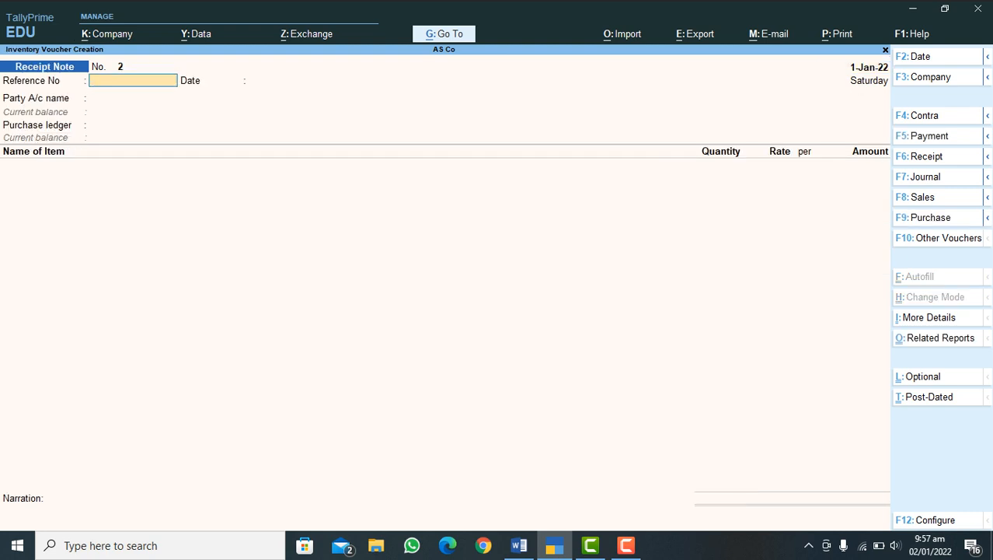
type("RN# 2")
key("Return")
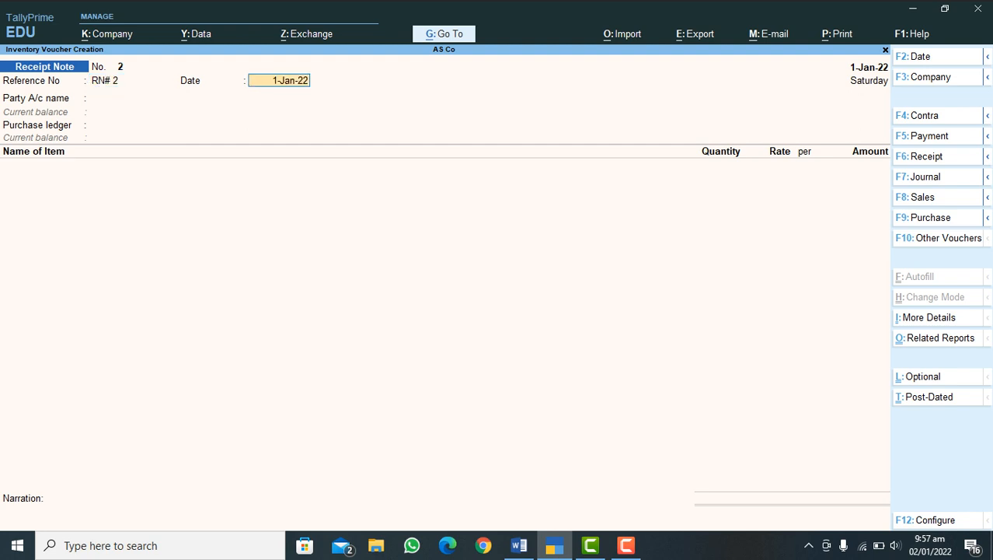
key("Return")
Step: Set the receipt note's party account to S-ABC Traders and its purchase ledger to Purchase Accounts
type("S")
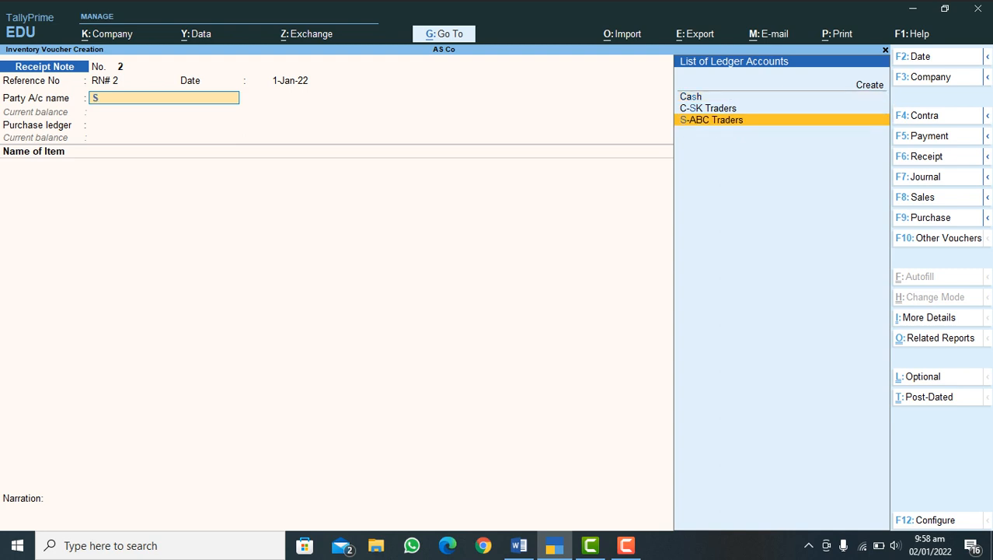
key("Return")
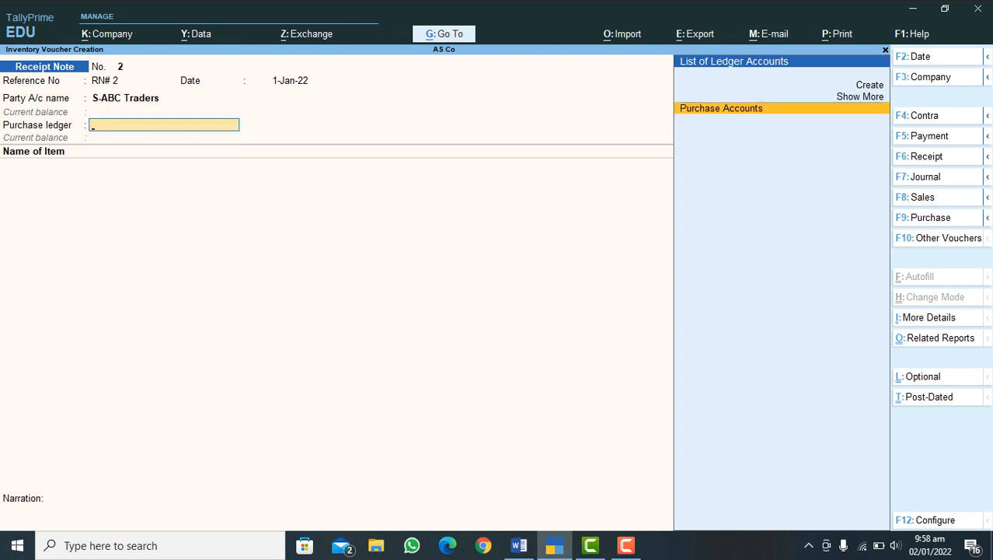
key("Return")
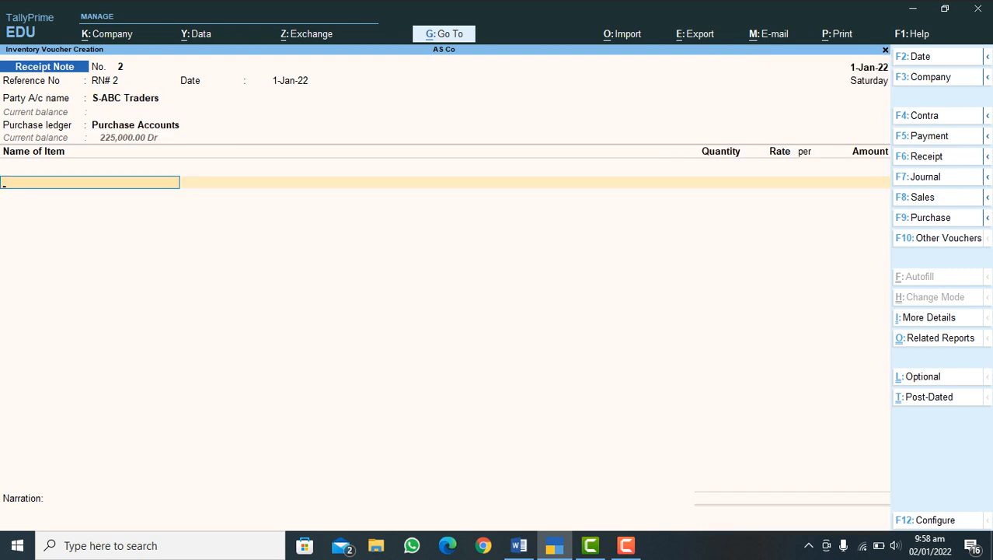
Step: Add item Mobile Black 2022 with tracking number RN# 2, order number Not Applicable and godown Store 2
type("M")
key("Return")
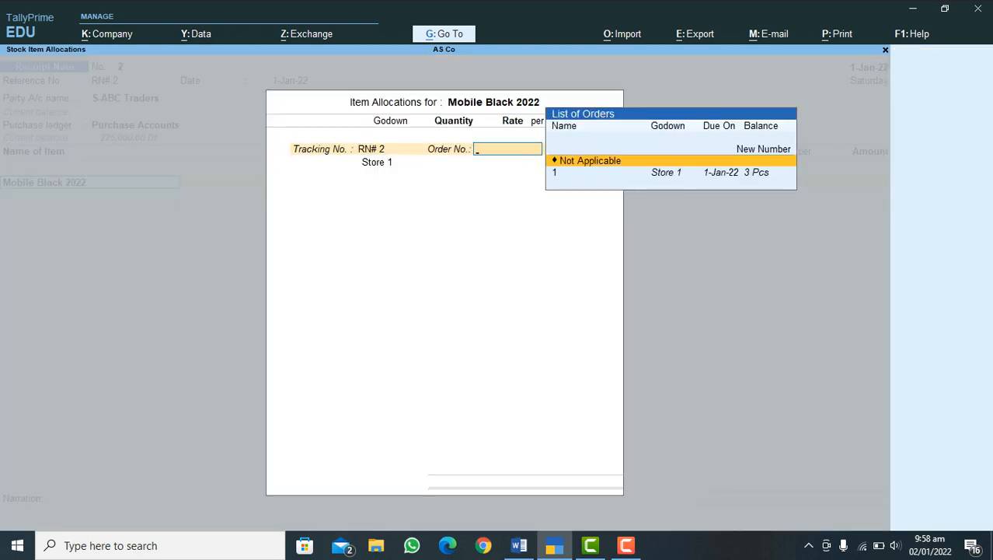
key("Return")
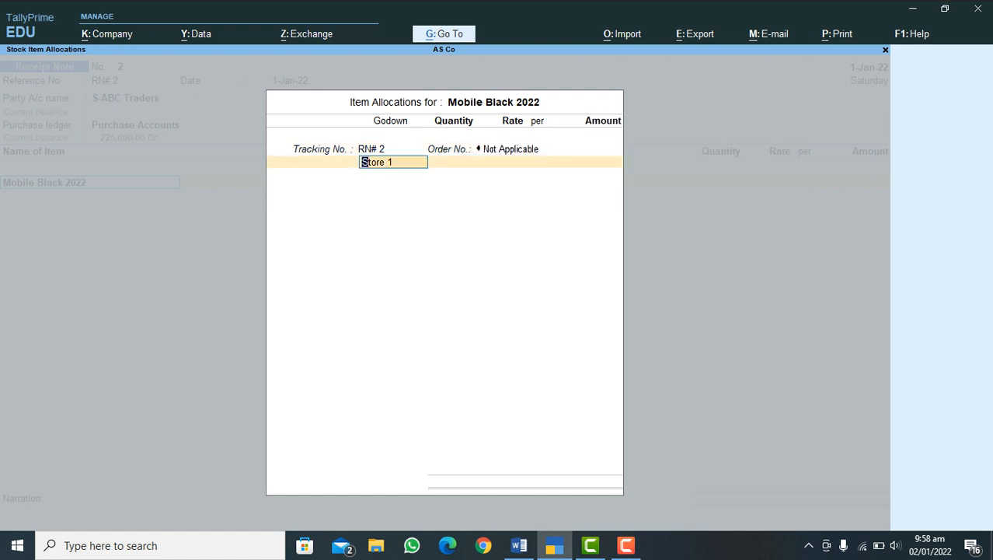
key("BackSpace")
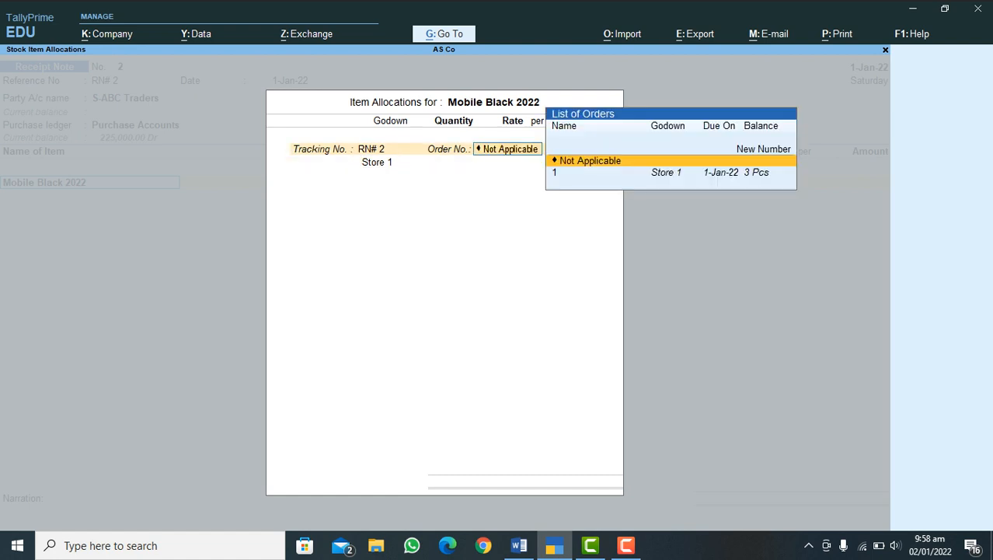
key("Return")
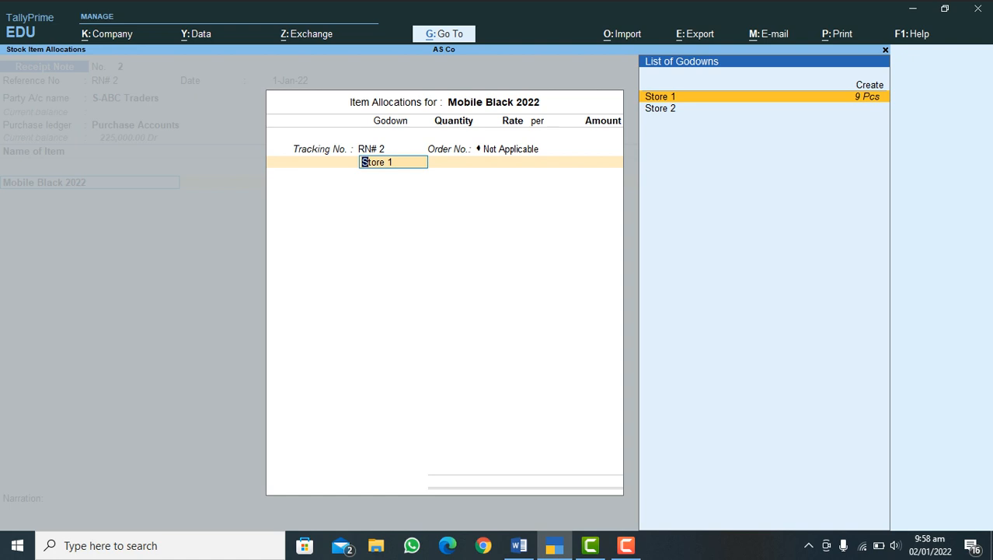
key("Down")
key("Return")
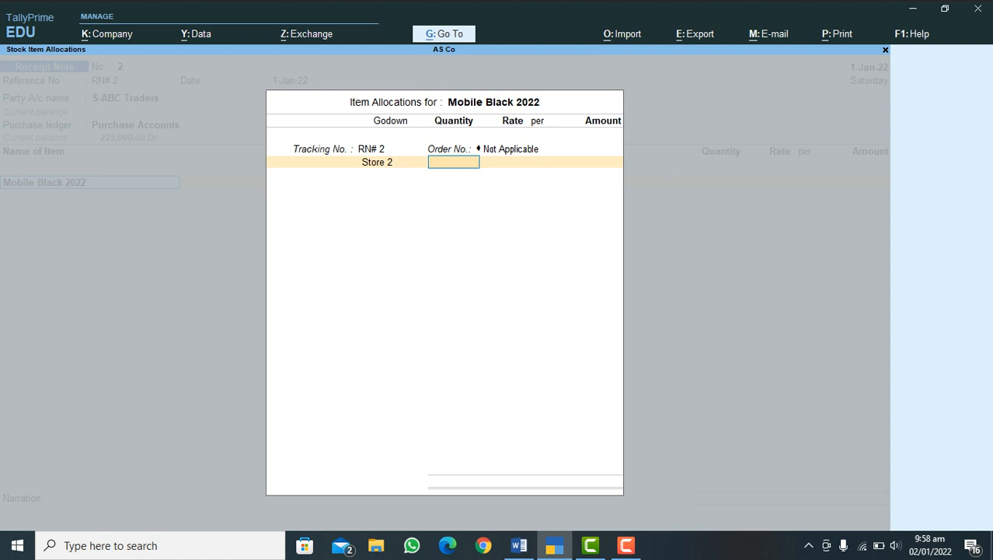
Step: Allocate 7 Pcs of Mobile Black 2022 at a rate of 25,000.00 per piece and finish the item allocation
type("7")
key("Return")
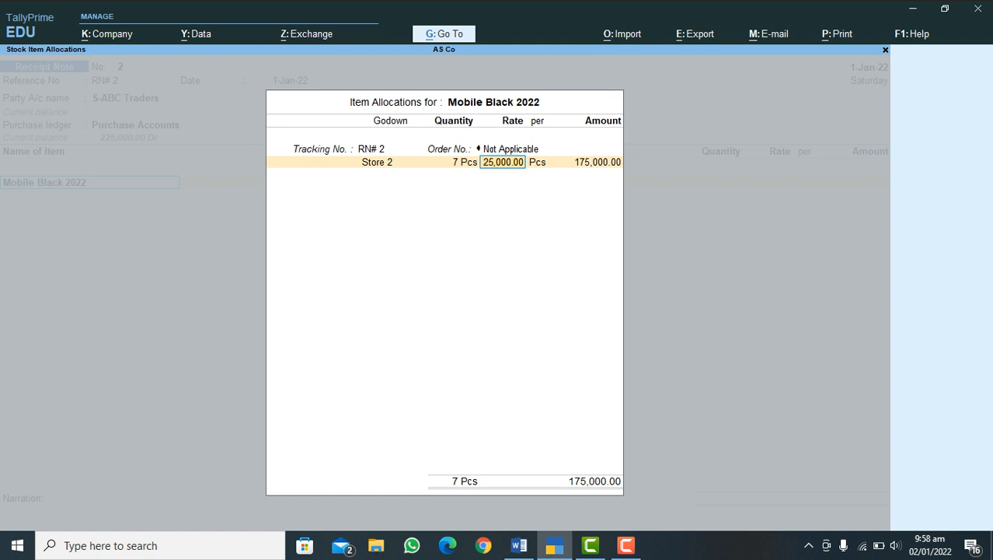
key("Return")
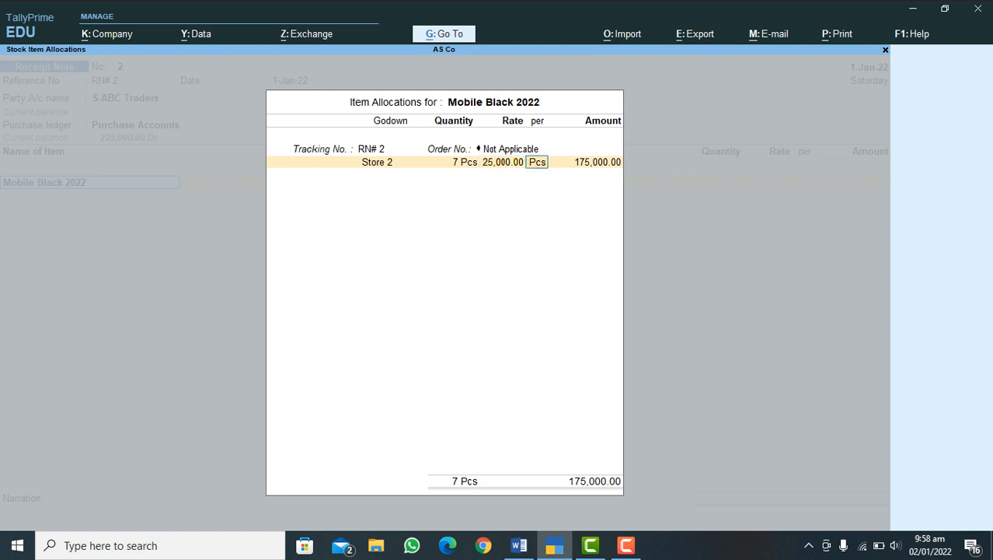
key("Return")
key("Return")
Step: End the receipt note's item list, leave the narration blank and save the voucher
key("Return")
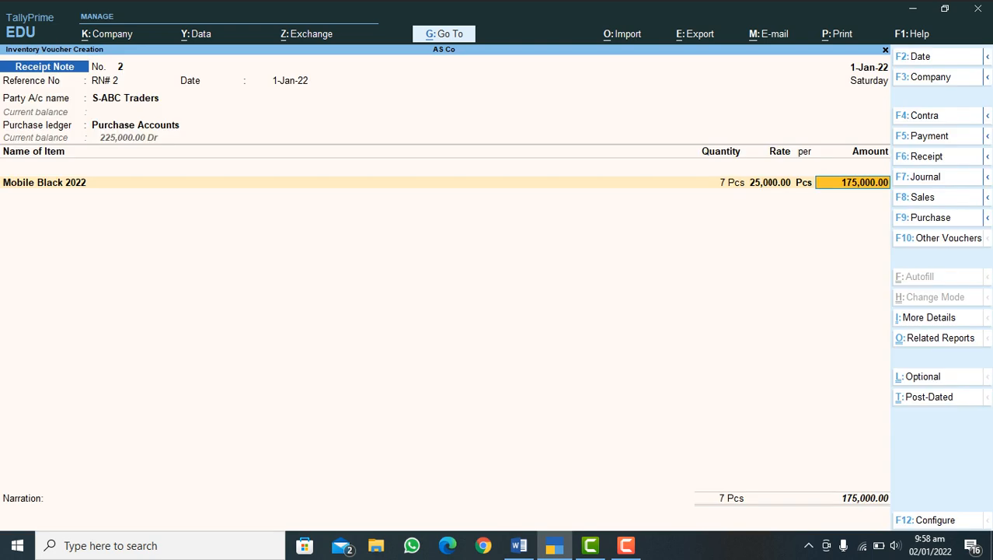
key("Return")
key("Return")
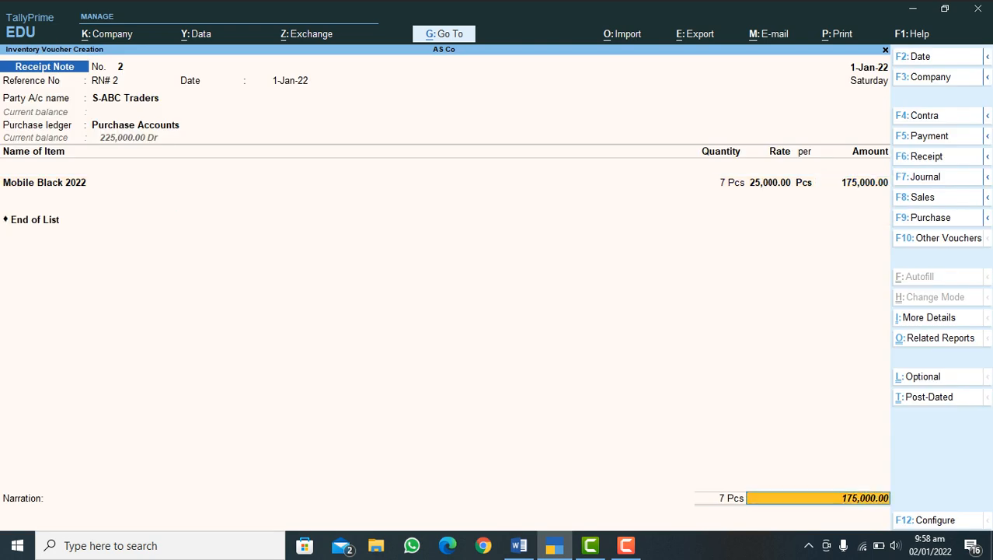
key("Return")
key("Return")
key("Return")
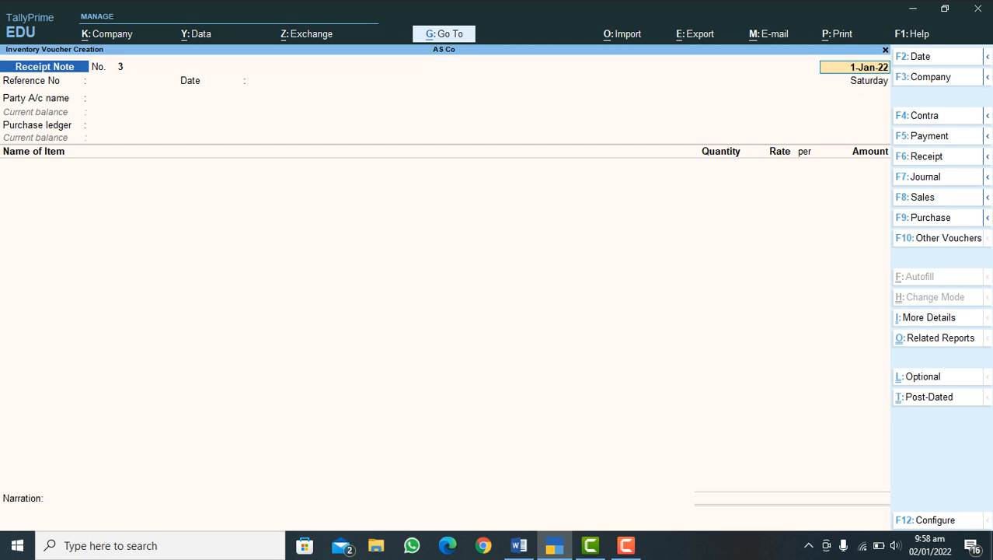
Step: Check the outline in Word, return to TallyPrime and start a purchase voucher with supplier invoice number 89 dated 1-Jan-22
left_click(520, 545)
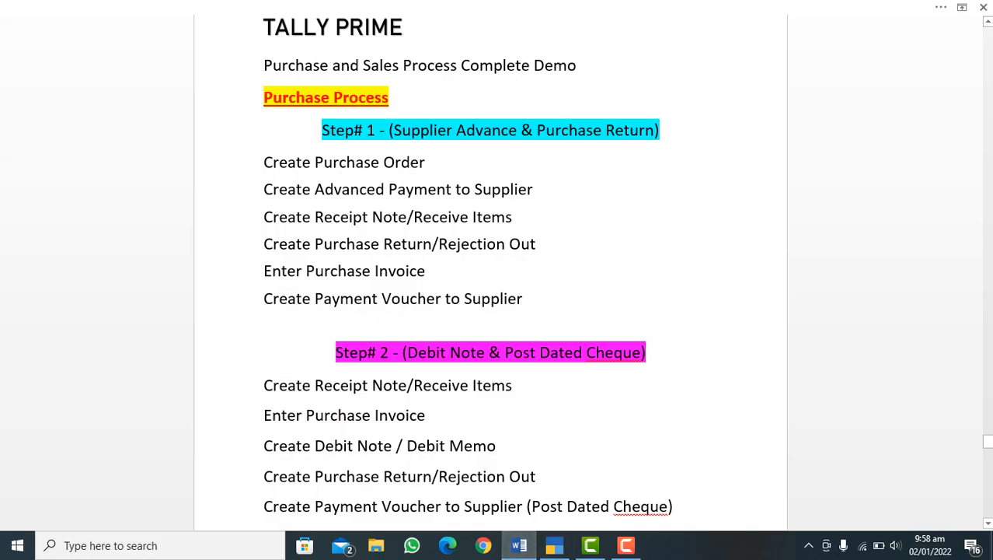
left_click(555, 545)
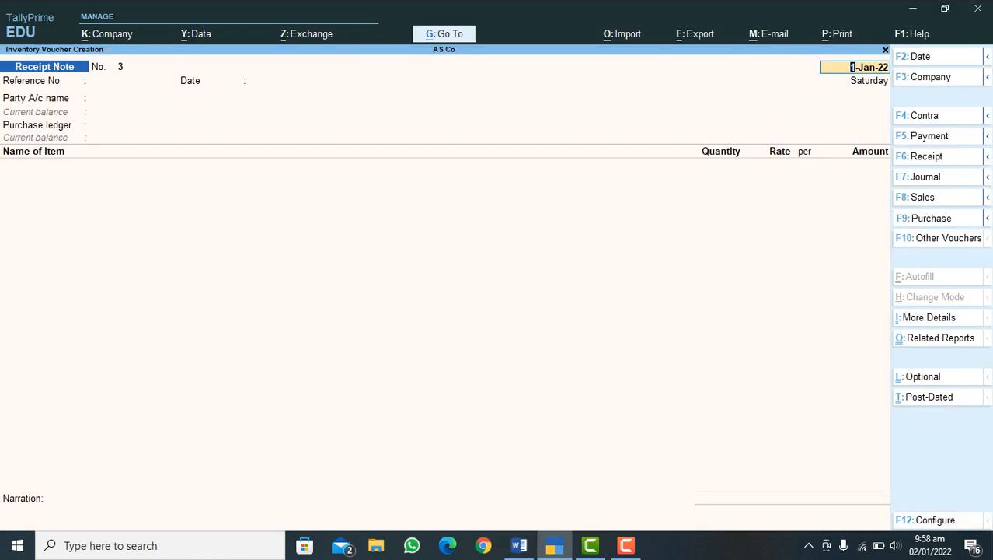
key("F9")
key("Return")
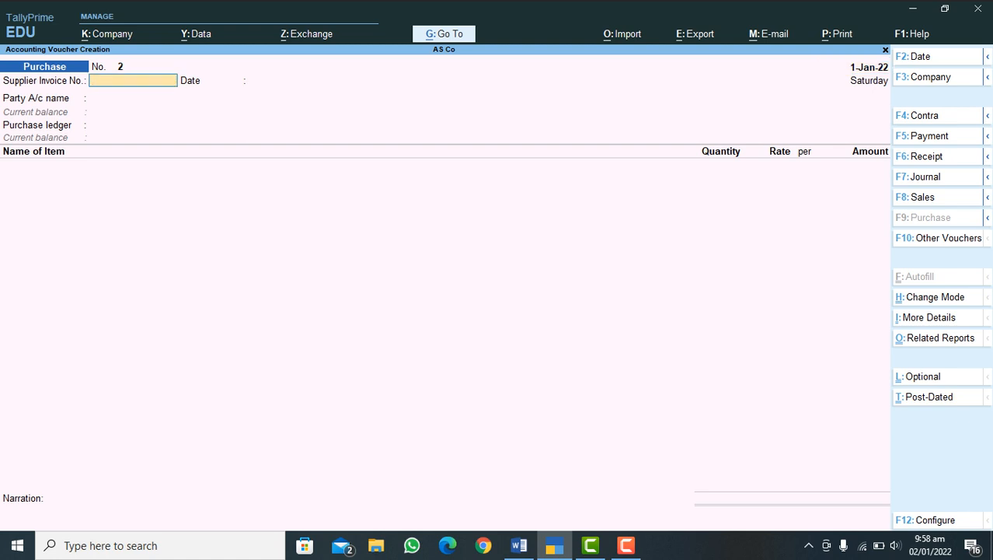
type("89")
key("Return")
key("Return")
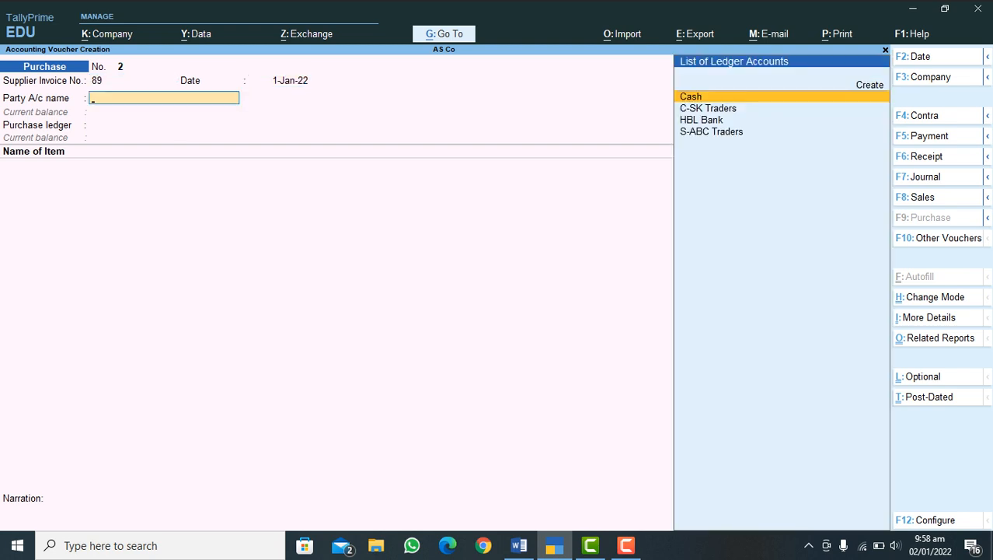
Step: Set the purchase voucher's party account to S-ABC Traders and its purchase ledger to Purchase Accounts
key("Down")
key("Down")
key("Down")
key("Return")
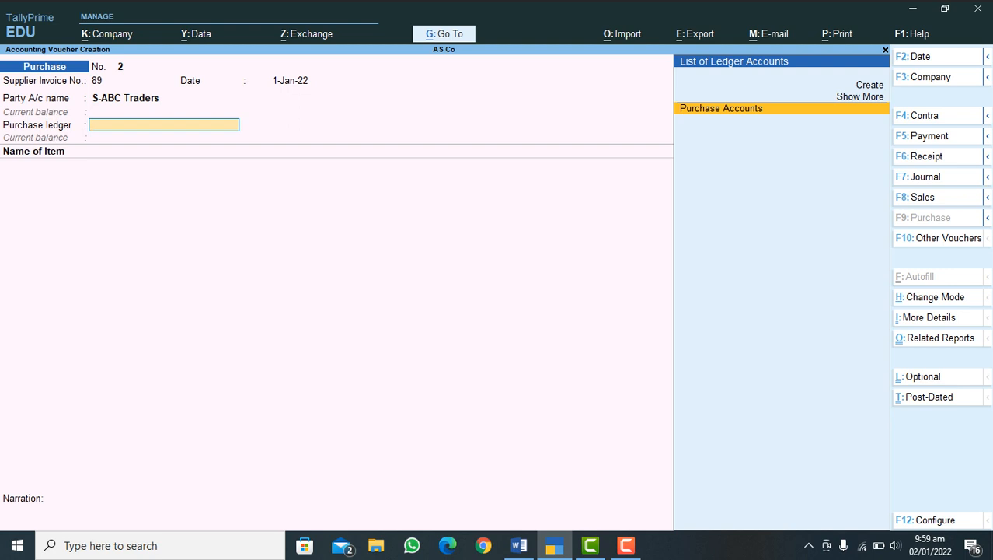
key("Return")
Step: Add Mobile Black 2022 against tracking number RN# 2, accepting 7 Pcs at 25,000.00 from Store 2
type("M")
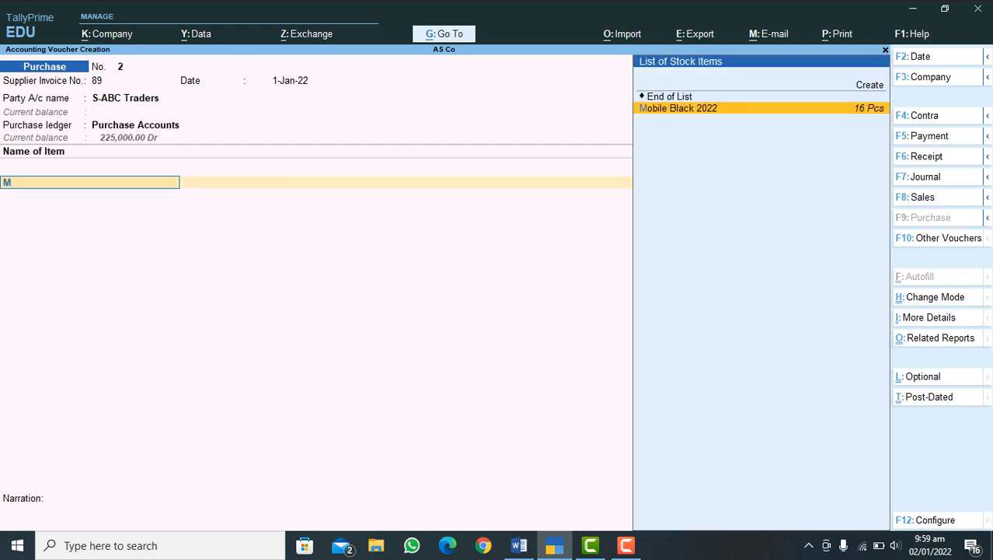
key("Return")
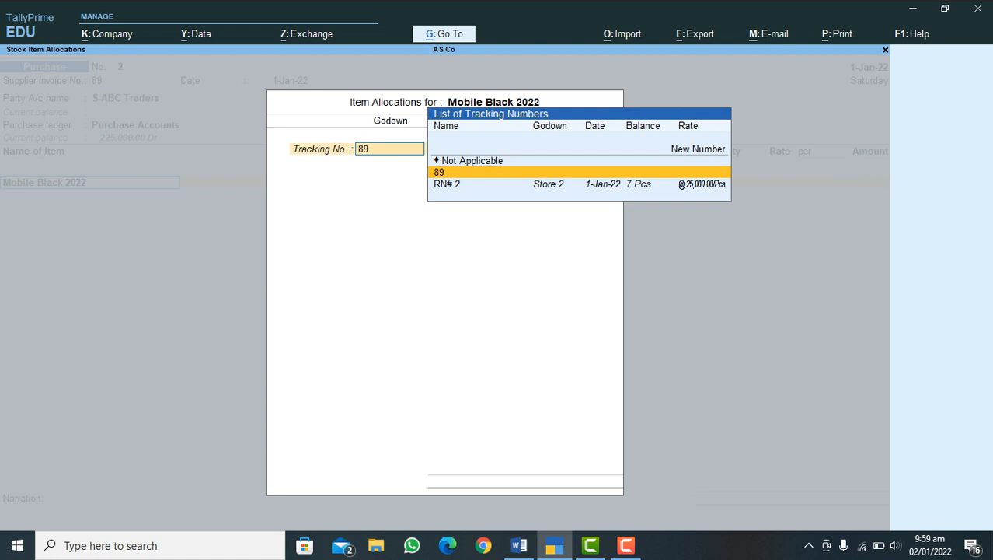
key("Down")
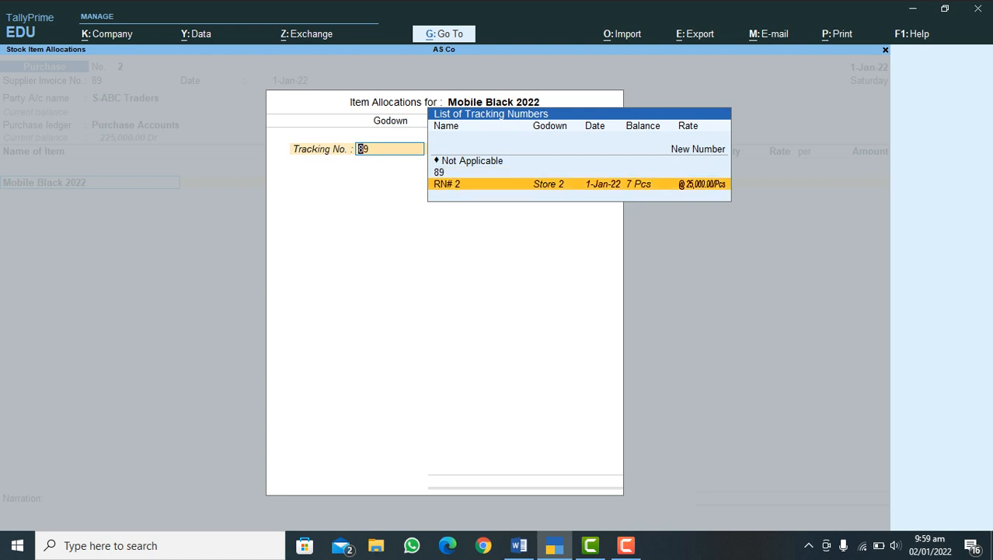
key("Return")
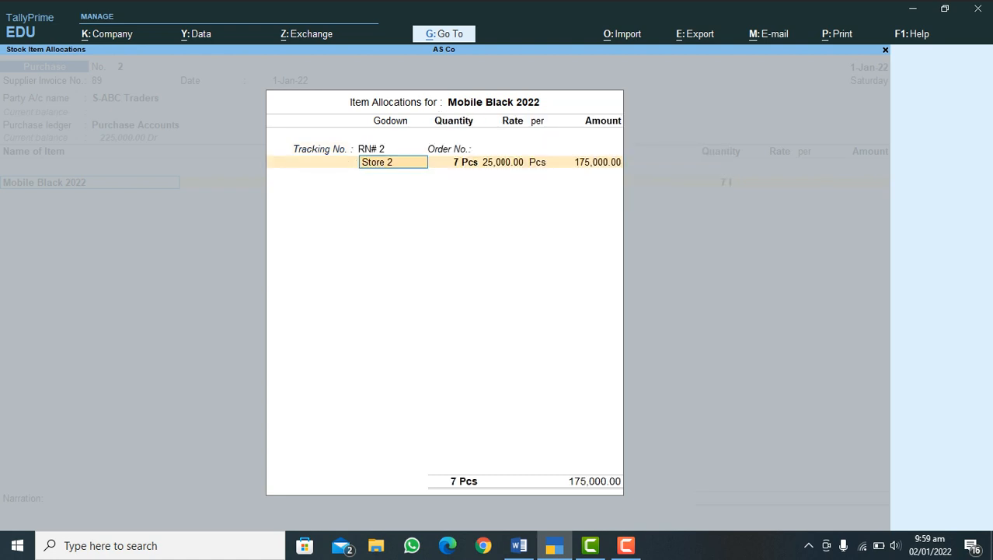
key("Return")
key("Return")
key("Return")
key("Return")
key("Return")
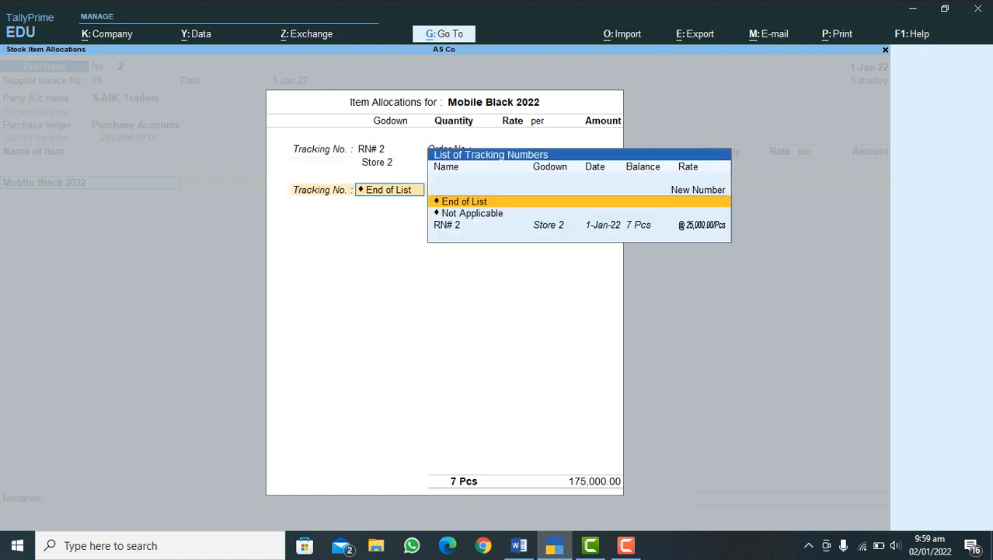
key("Return")
Step: End the purchase voucher's item list and add the Input VAT Tax 5% ledger
key("Return")
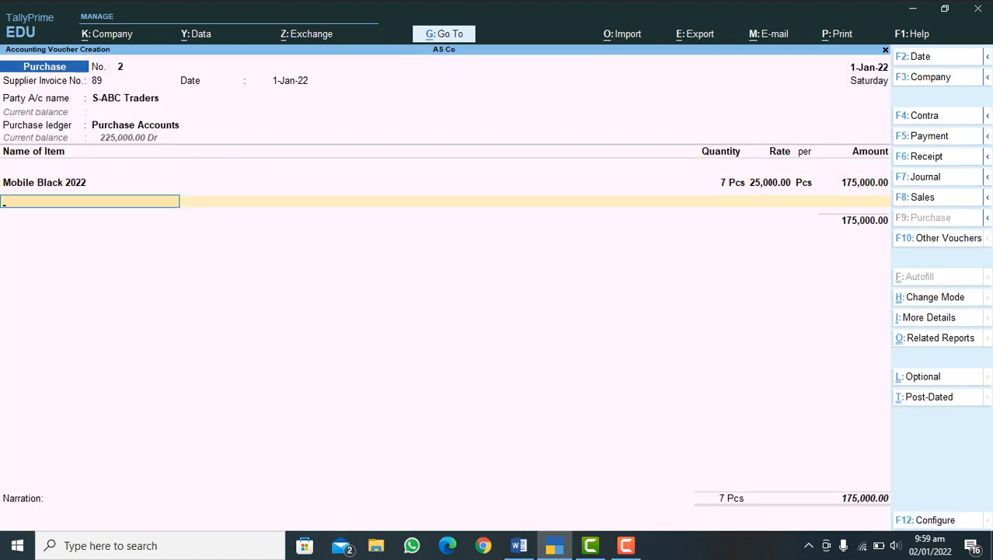
key("Return")
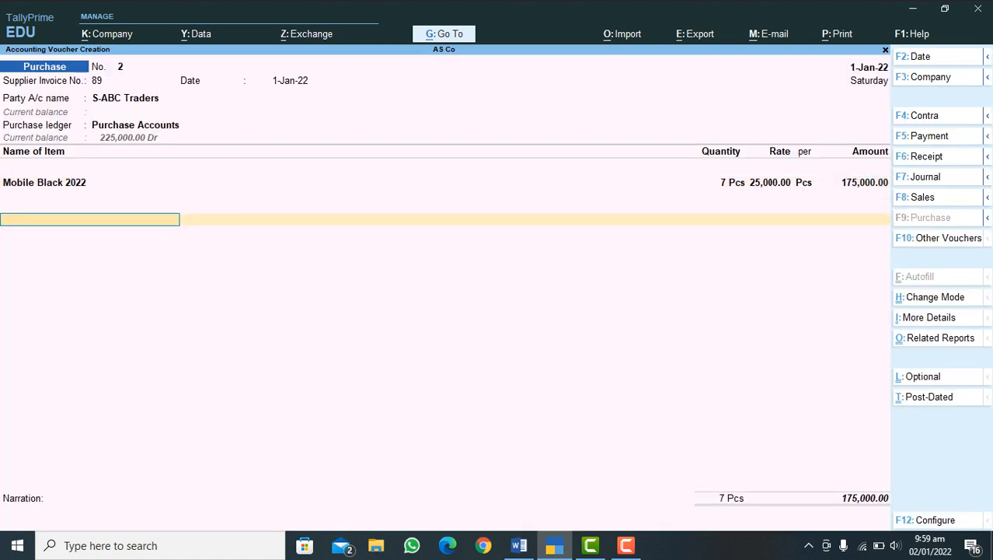
type("V")
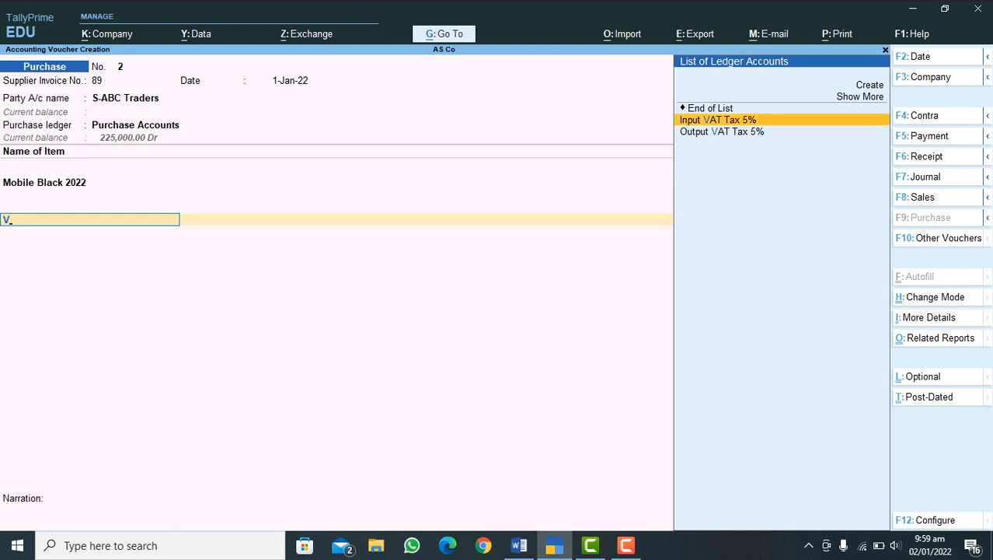
key("Return")
key("Return")
key("Return")
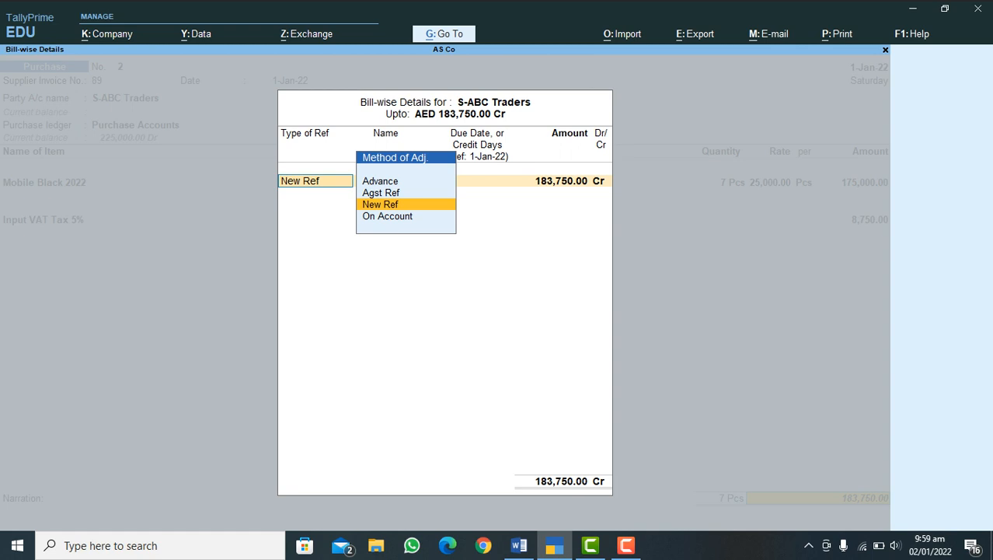
Step: Set the bill-wise reference type to Agst Ref with name 89 for 183,750.00 Cr and save the purchase voucher
key("Up")
key("Return")
key("Return")
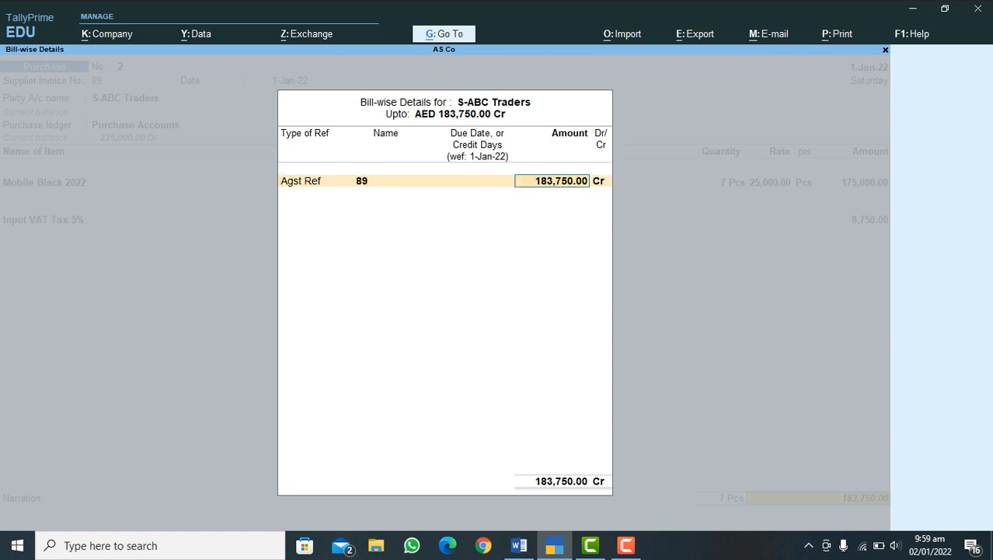
key("Return")
key("Return")
key("Return")
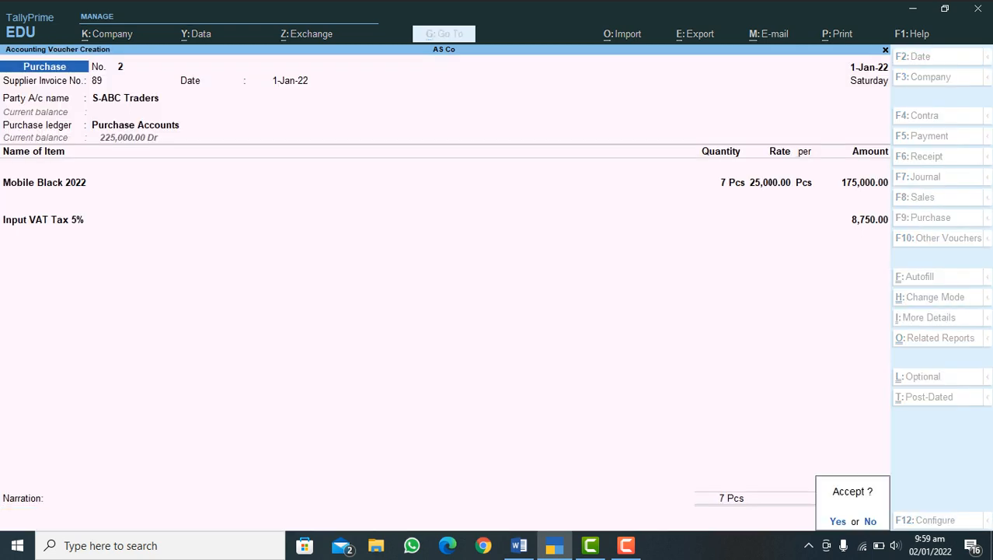
key("Return")
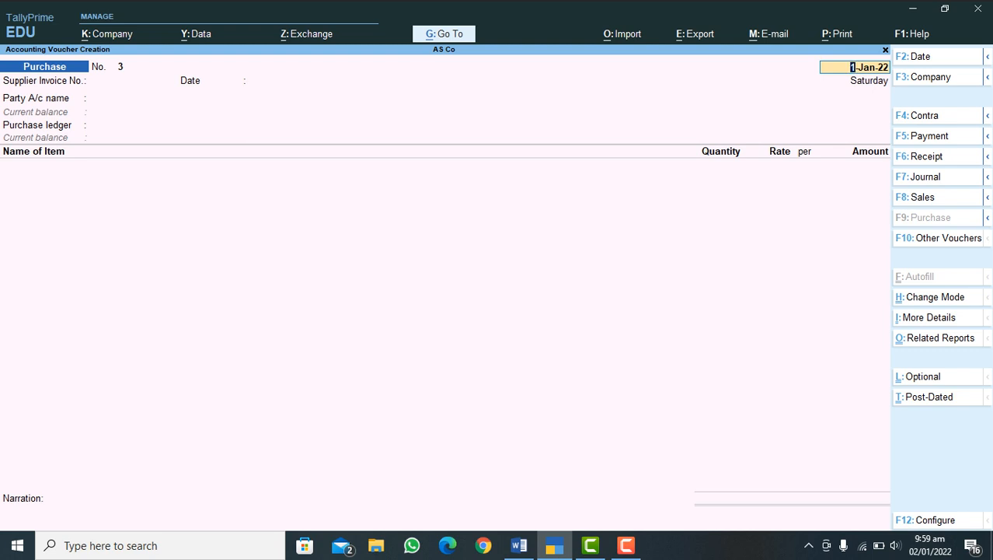
Step: Start a debit note with S-ABC Traders as the party account and Purchase Accounts as the ledger account
key("BackSpace")
mouse_move(987, 136)
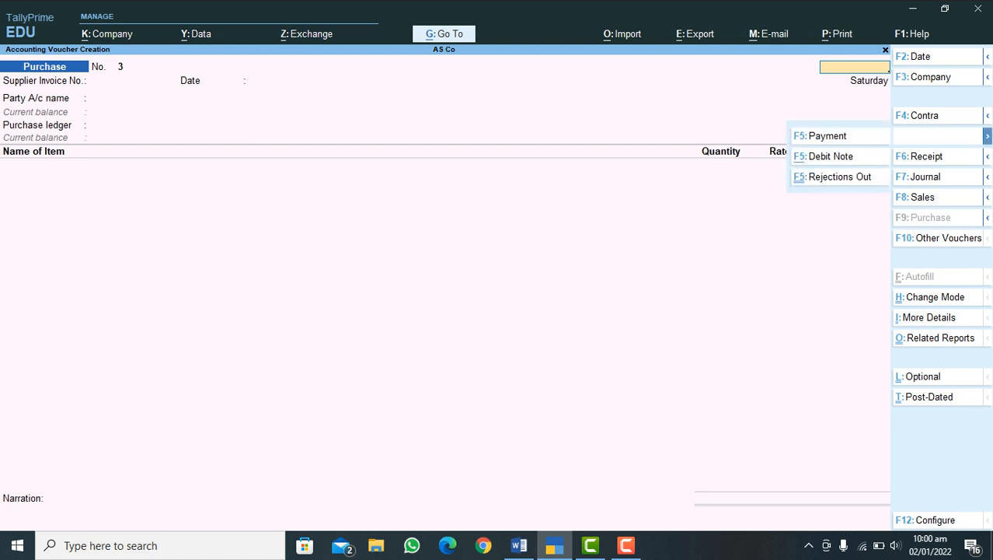
left_click(830, 156)
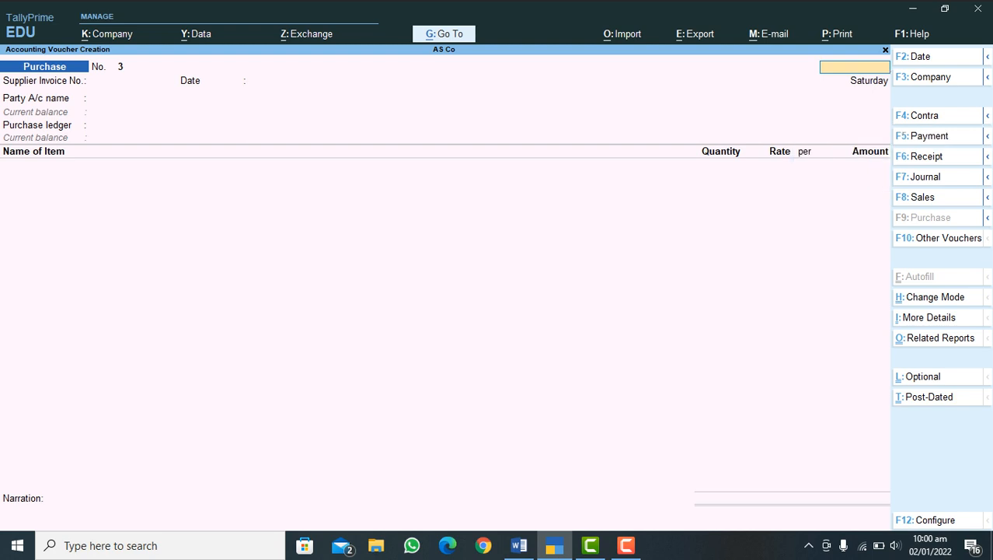
key("Return")
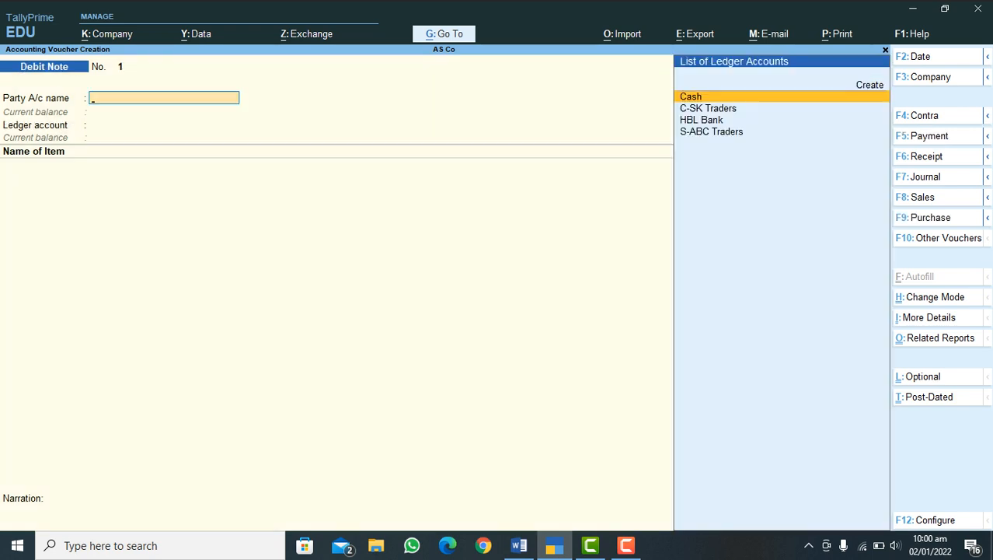
key("Down")
key("Down")
key("Down")
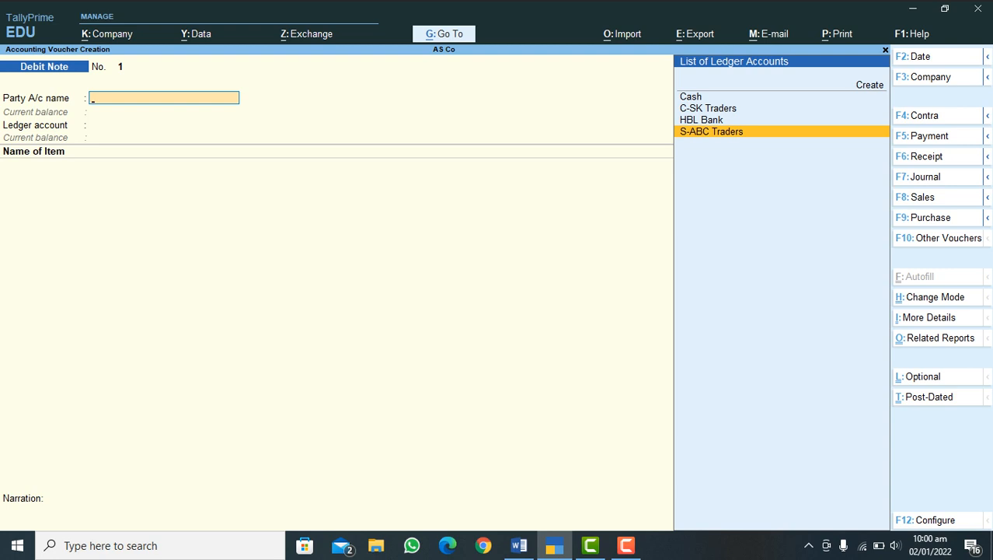
key("Return")
key("Return")
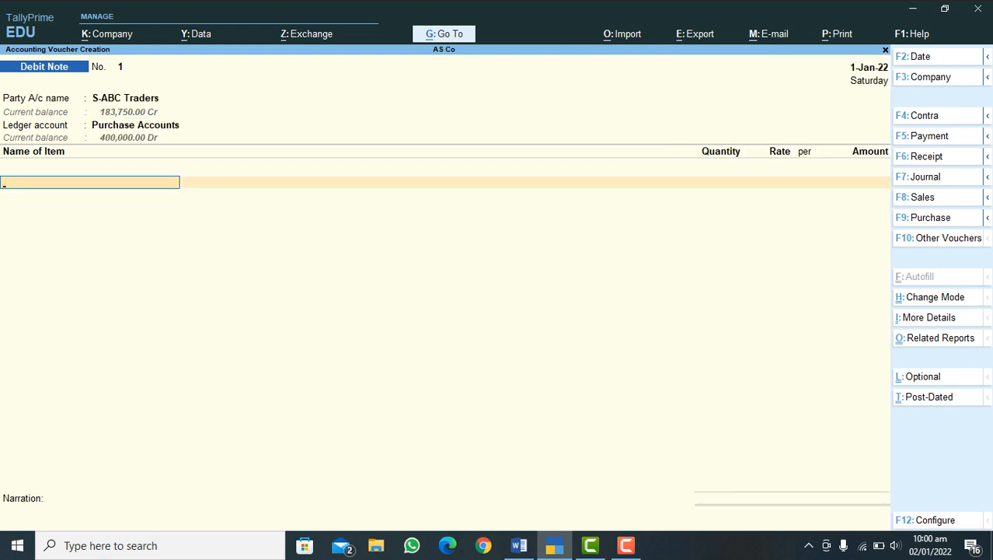
Step: Add Mobile Black 2022 to the debit note with tracking number 1, order Not Applicable and godown Store 2
type("M")
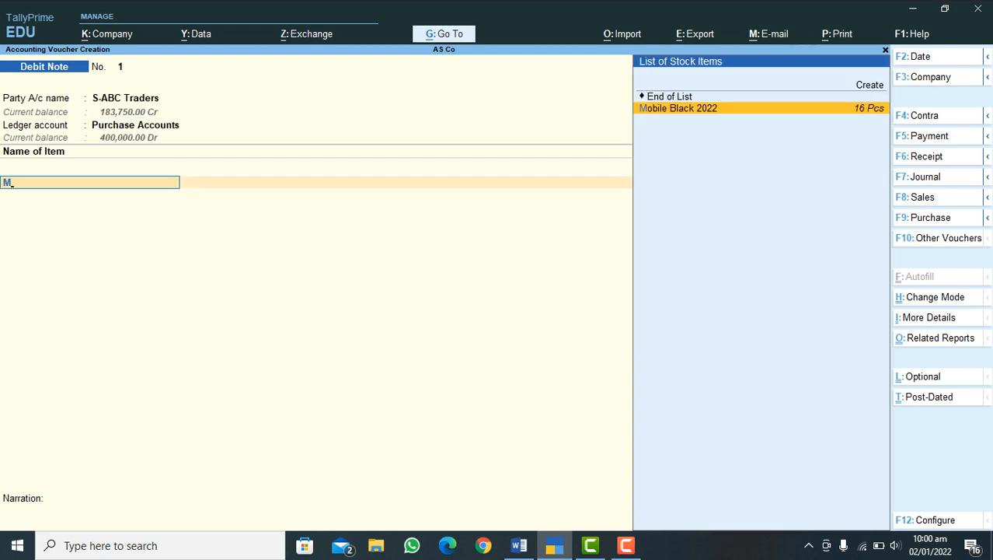
key("Return")
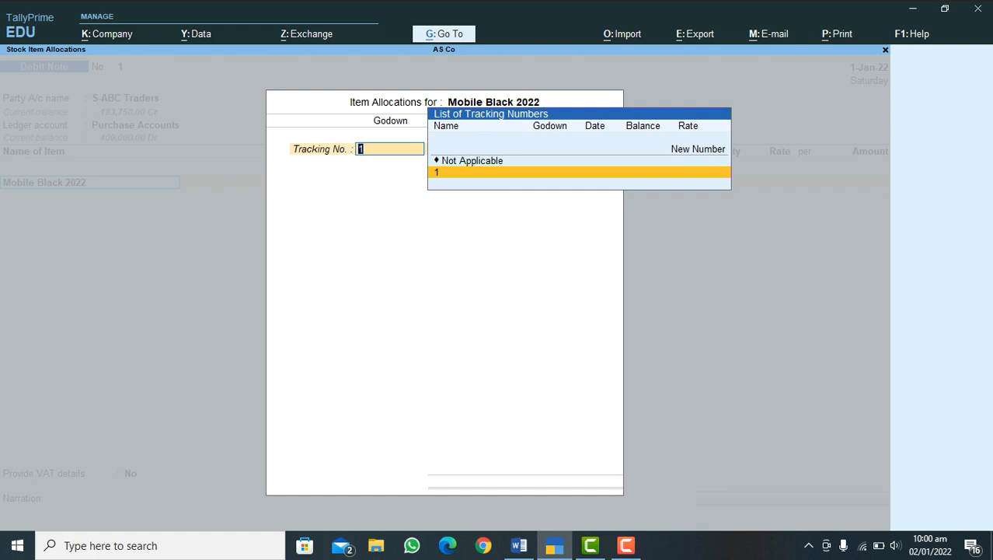
key("Return")
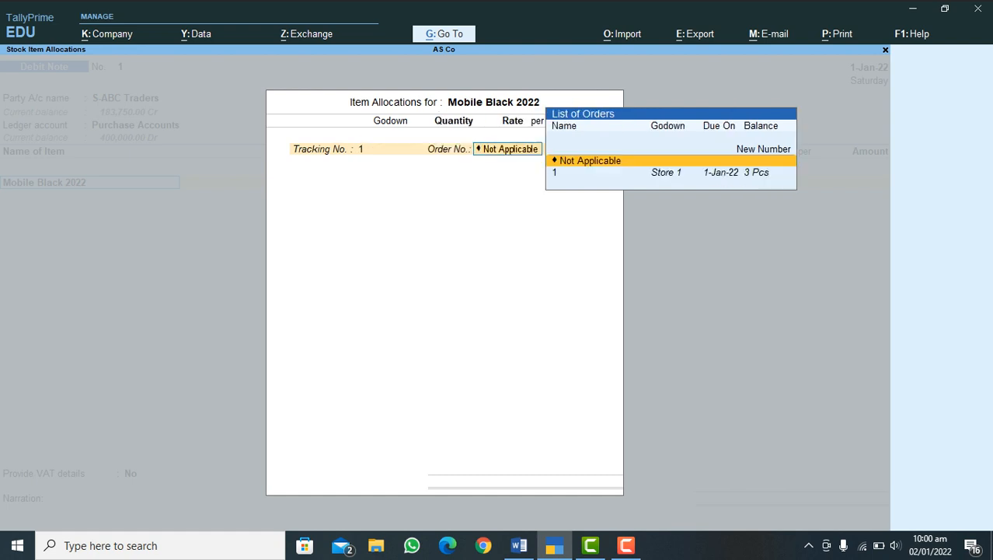
key("Return")
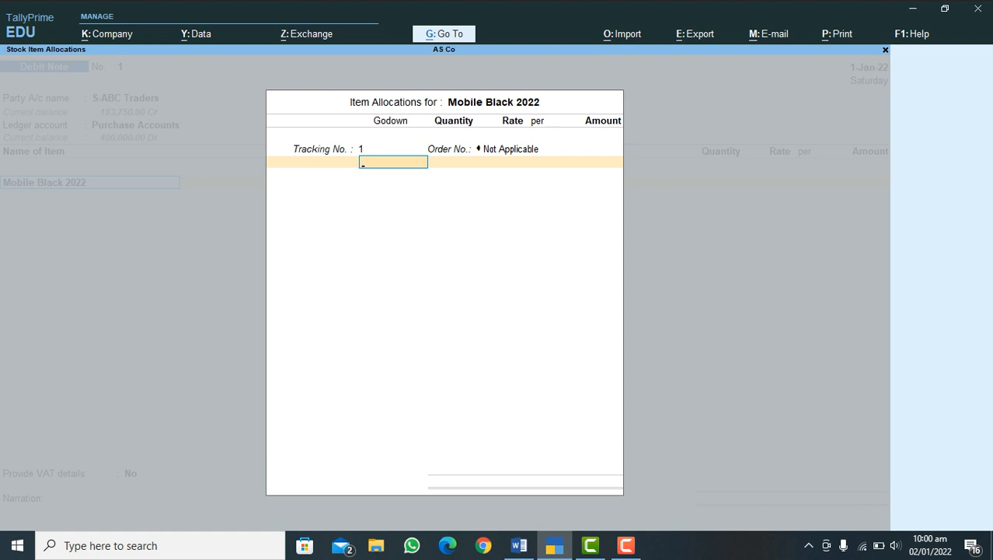
key("Return")
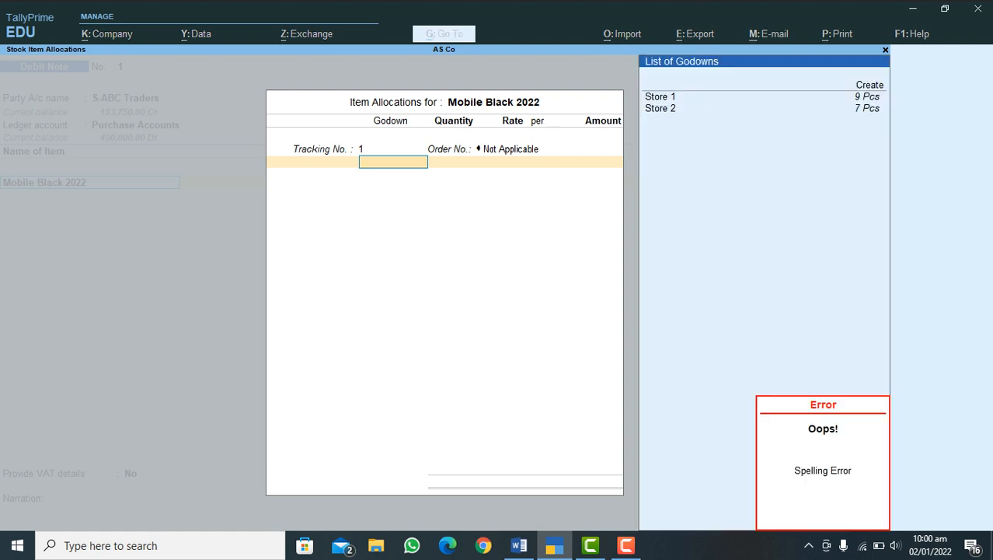
key("Down")
key("Down")
key("Return")
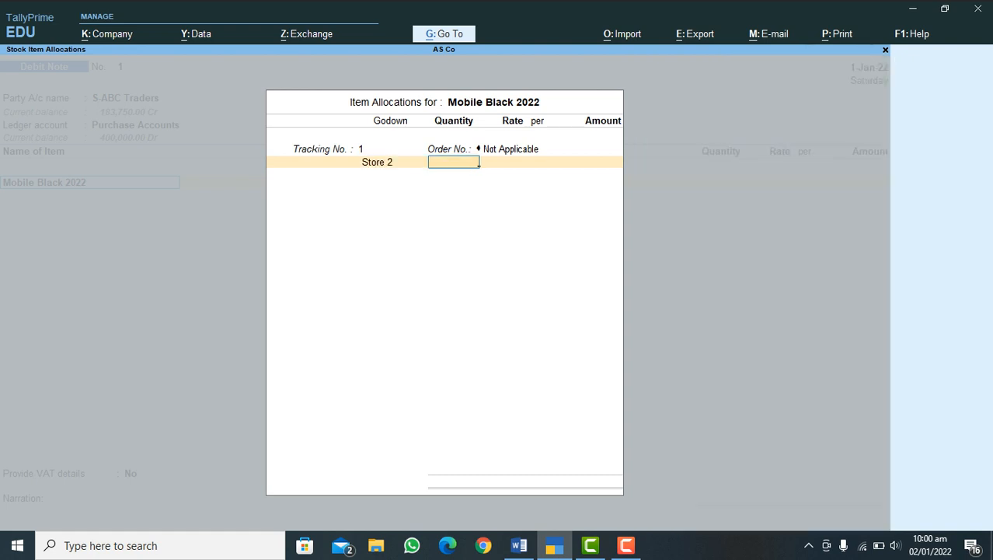
Step: Set the Store 2 allocation to 2 Pcs at 25,000.00 and end the debit note's item list
type("2")
key("Return")
key("Return")
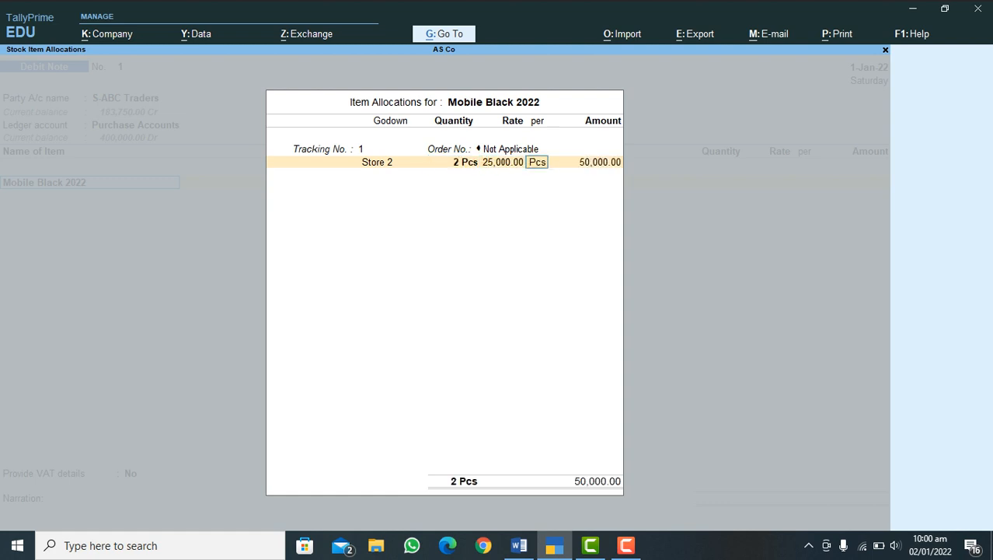
key("Return")
key("Return")
key("Return")
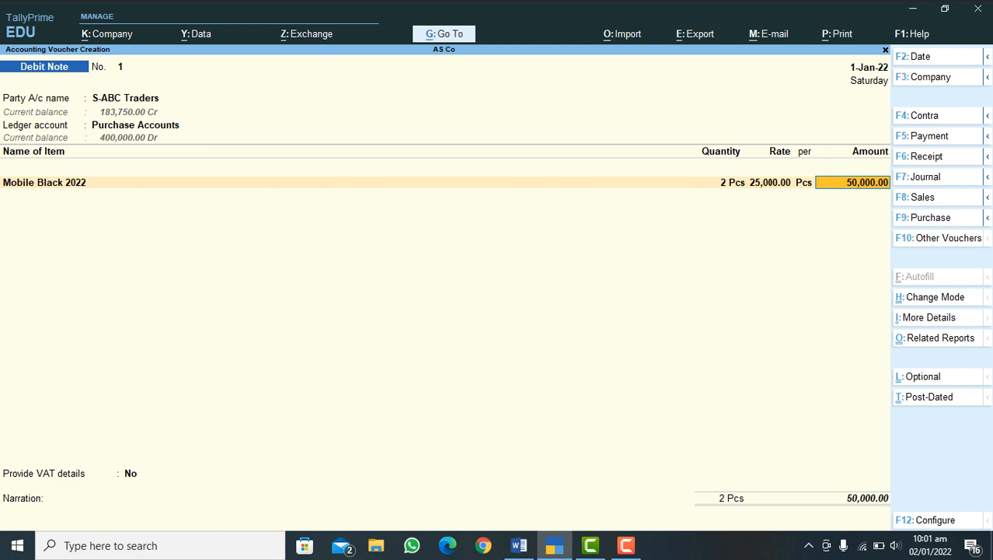
key("Return")
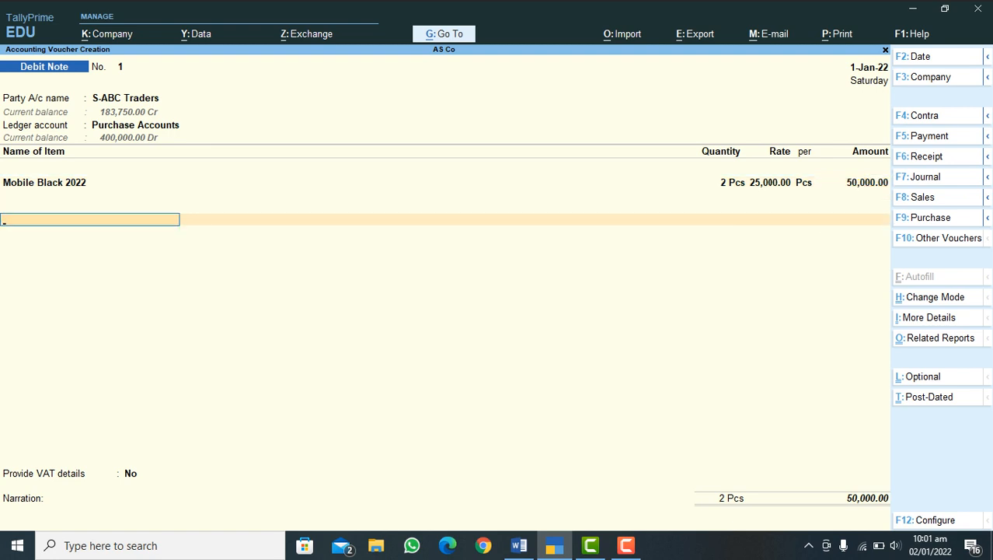
Step: Add the Input VAT Tax 5% ledger for 2,500.00 to the debit note and keep Provide VAT details at No
type("V")
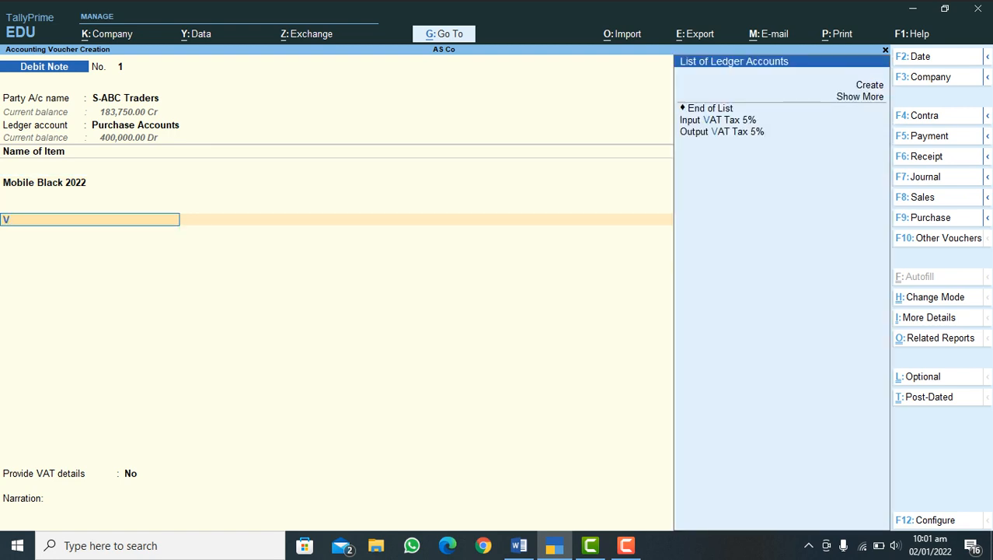
key("Down")
key("Up")
key("Return")
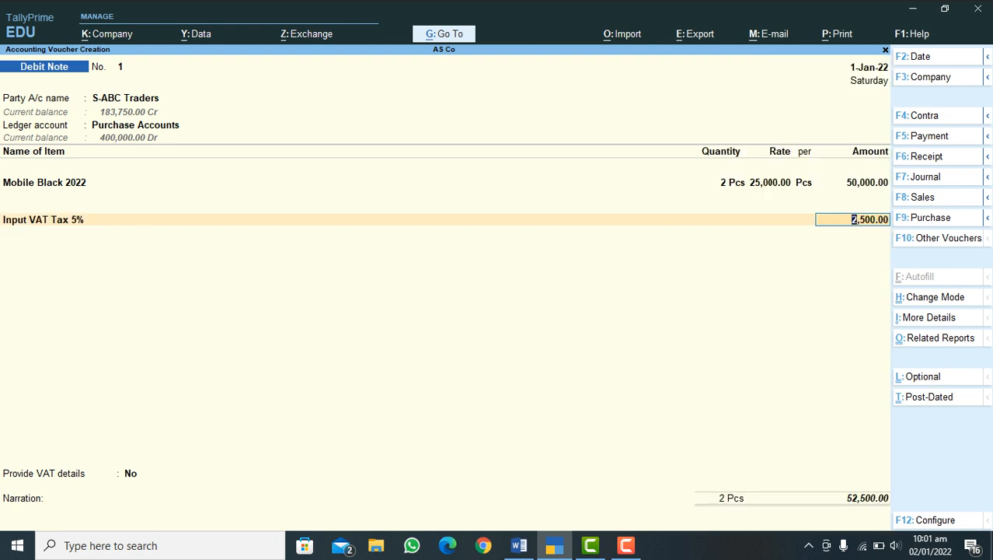
key("Return")
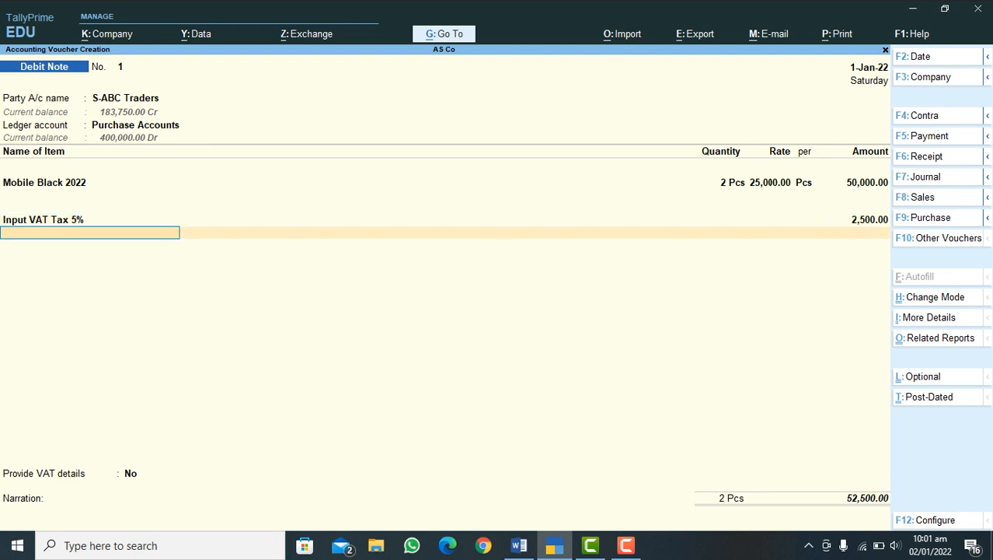
key("Return")
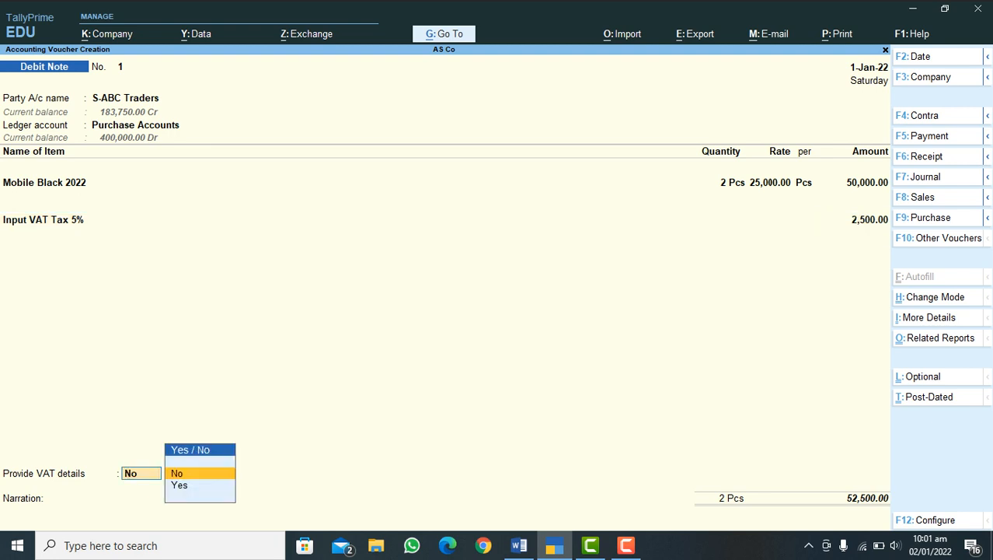
key("Return")
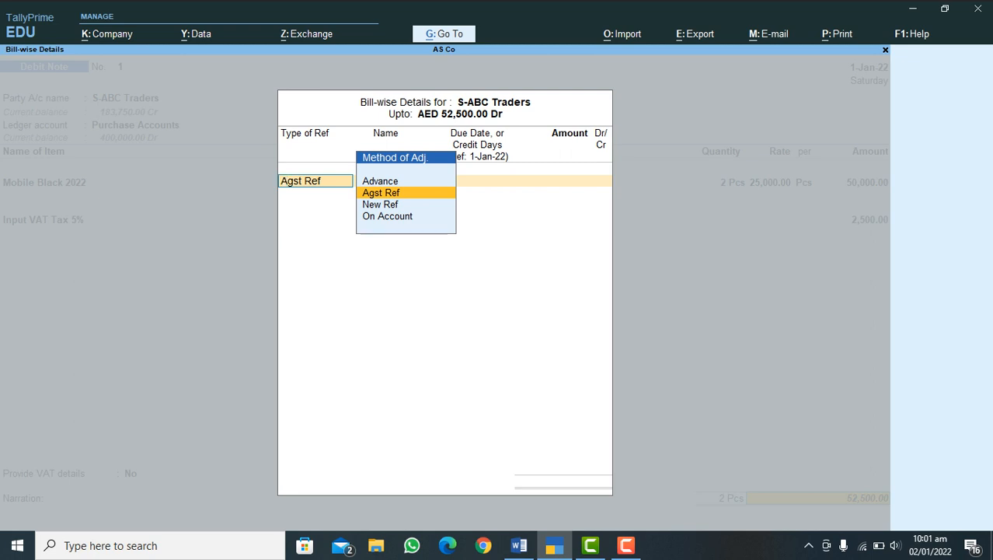
Step: Adjust the debit note bill-wise as Agst Ref against bill 89 for 52,500.00 Dr
key("Return")
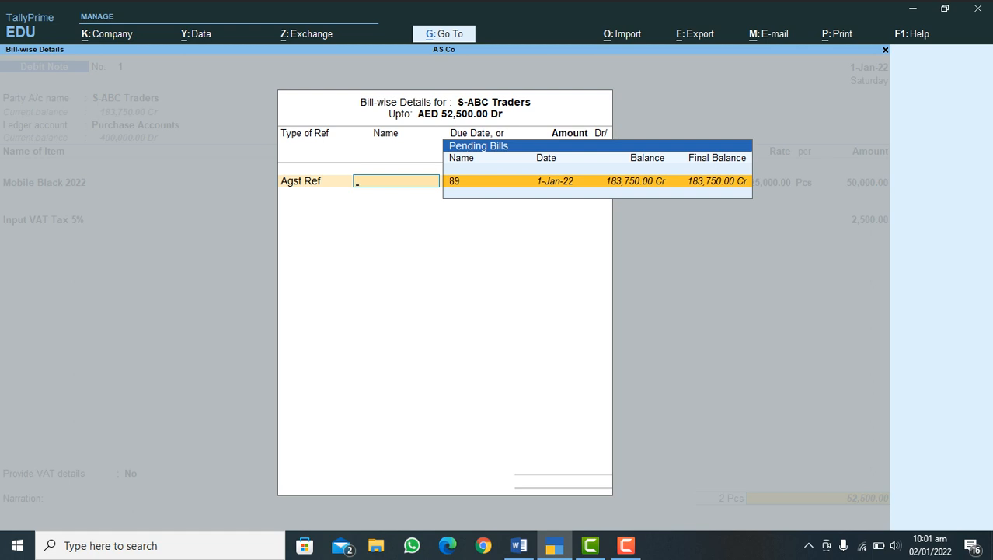
key("Return")
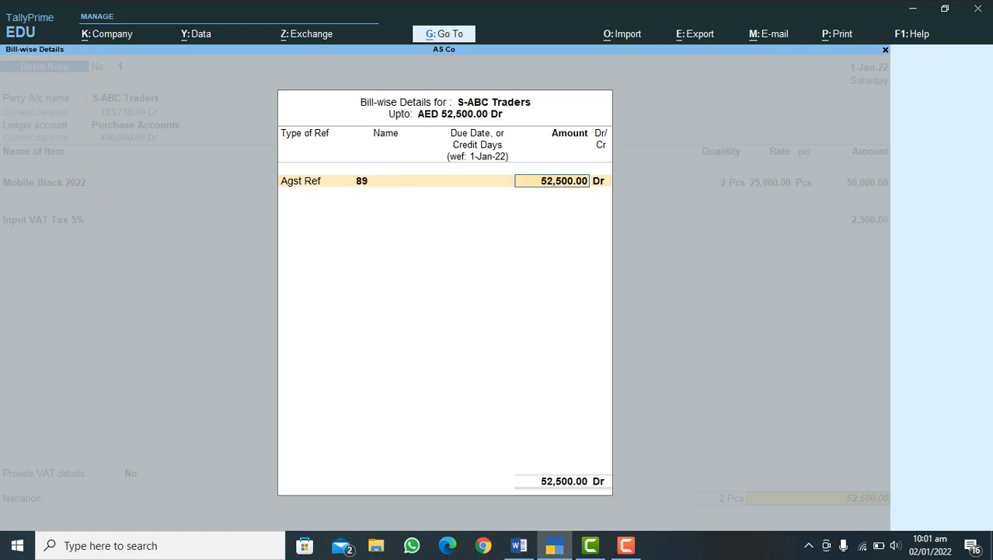
key("Return")
key("Return")
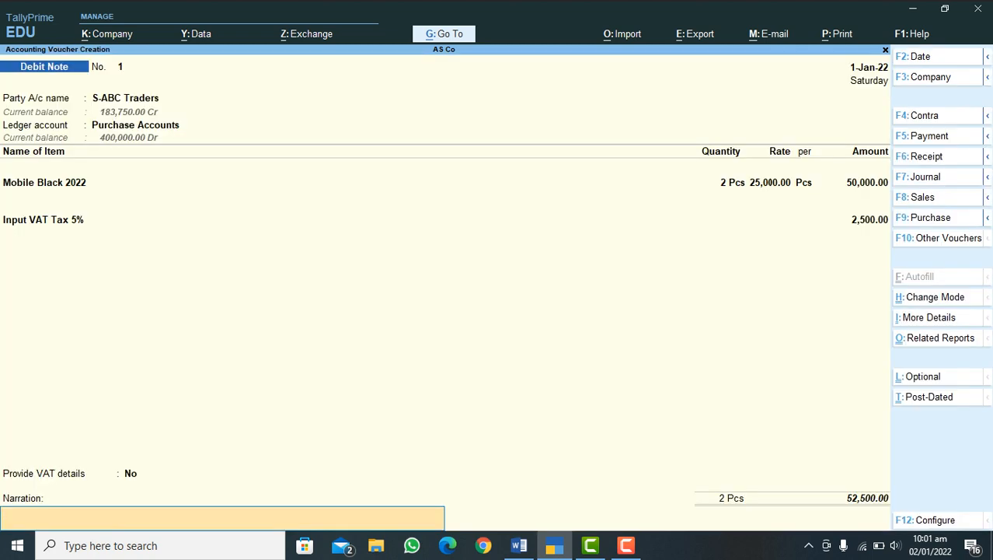
Step: Enter the narration "Due to Damage" and save the debit note
type("Due to Damage")
key("Return")
key("Return")
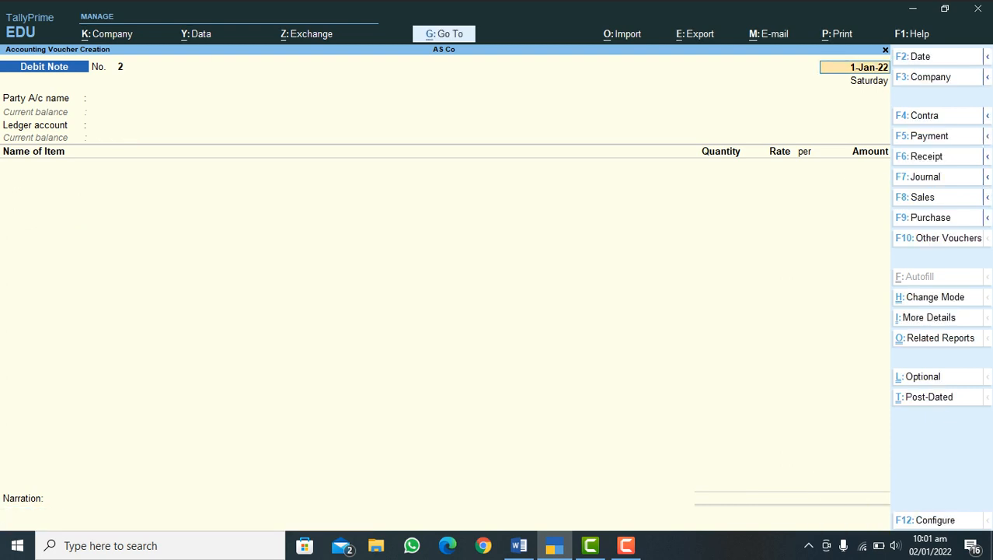
Step: Check the process outline in Word, return to TallyPrime, and start a Rejections Out voucher for S-ABC Traders
left_click(519, 544)
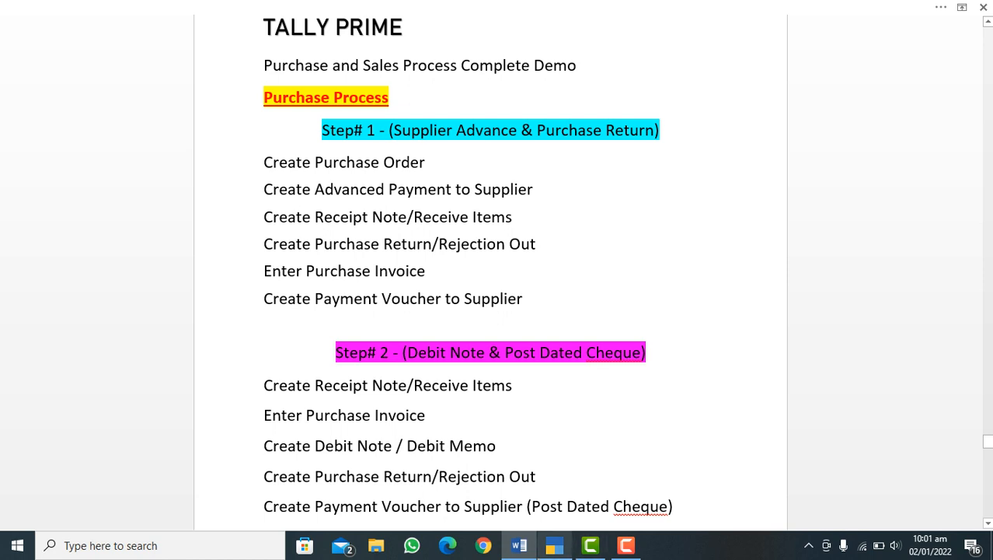
left_click(554, 544)
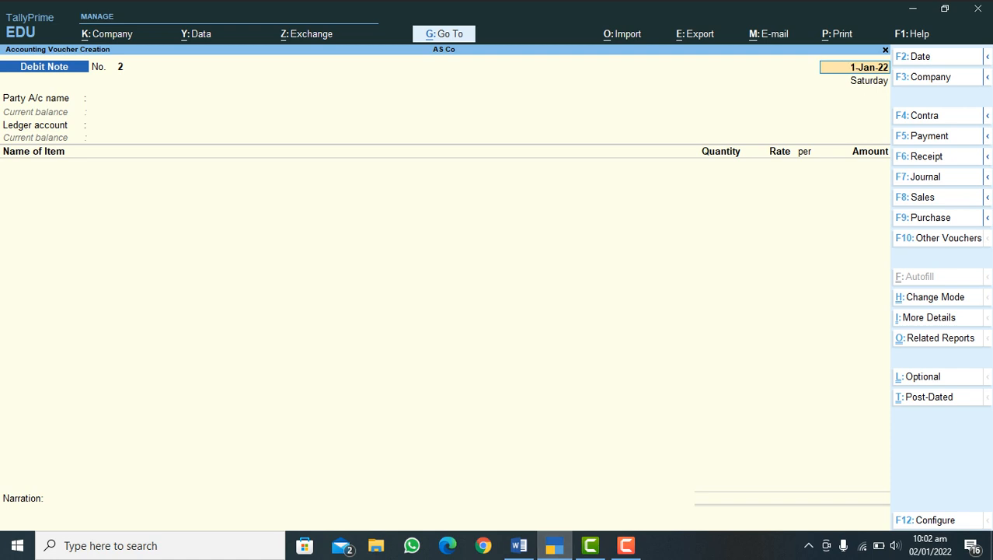
mouse_move(987, 217)
mouse_move(987, 136)
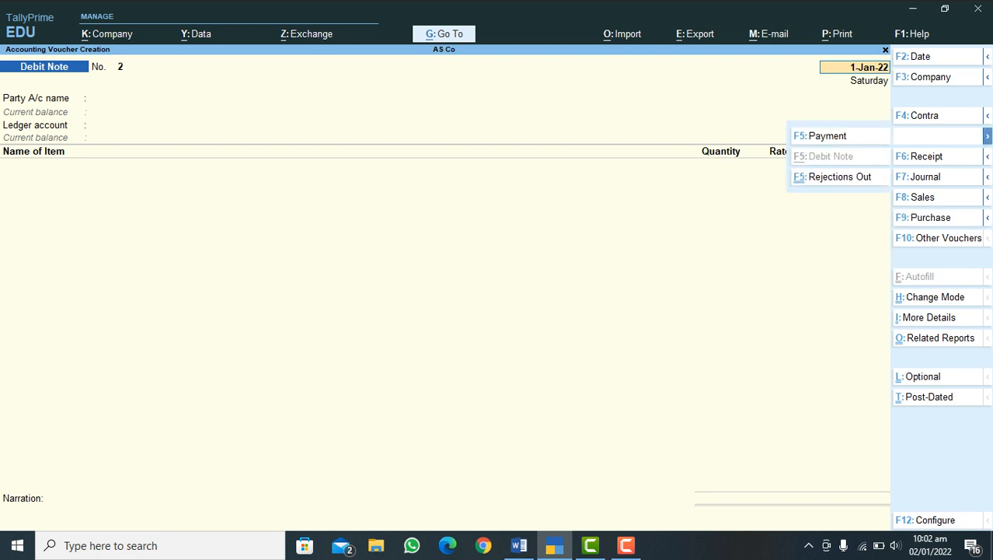
left_click(840, 177)
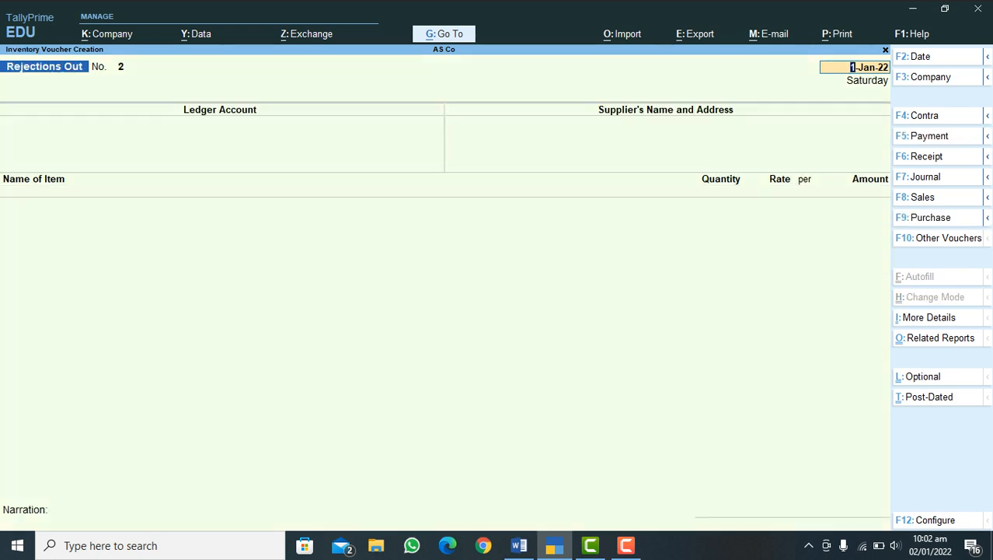
key("Return")
type("S")
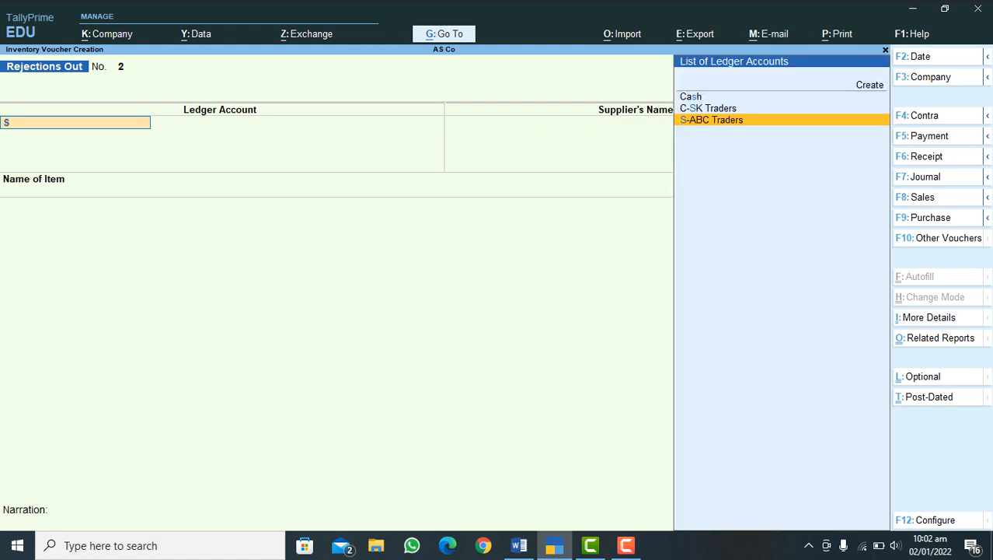
key("Return")
key("Return")
key("Return")
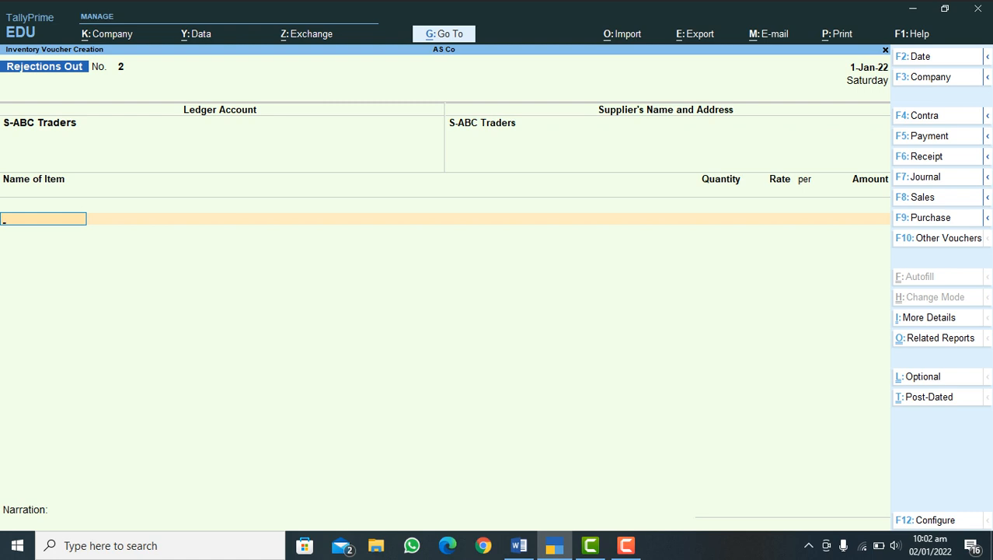
Step: Add Mobile Black 2022 against tracking number 1 from Store 2, with 2 Pcs at 25,000.00 each, amounting to 50,000.00
type("S")
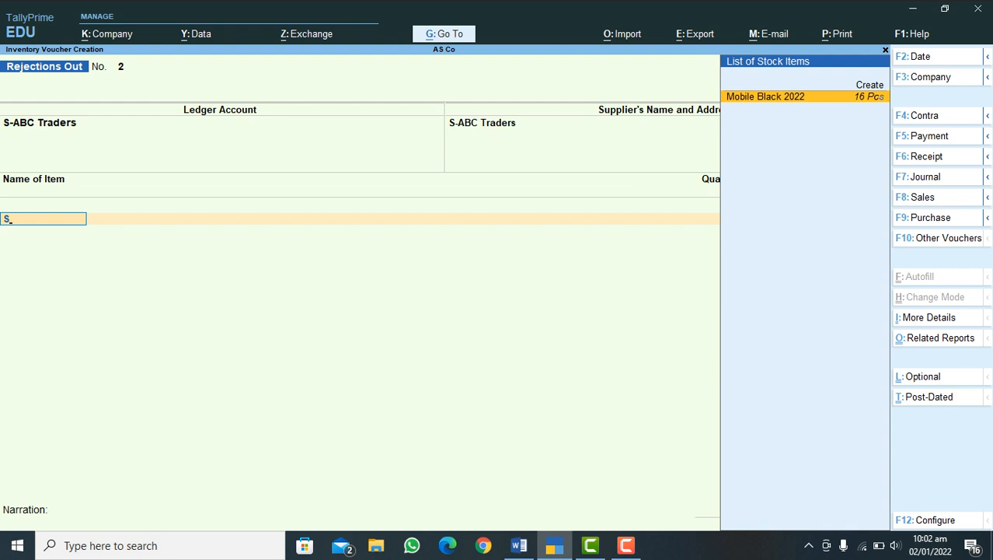
key("Return")
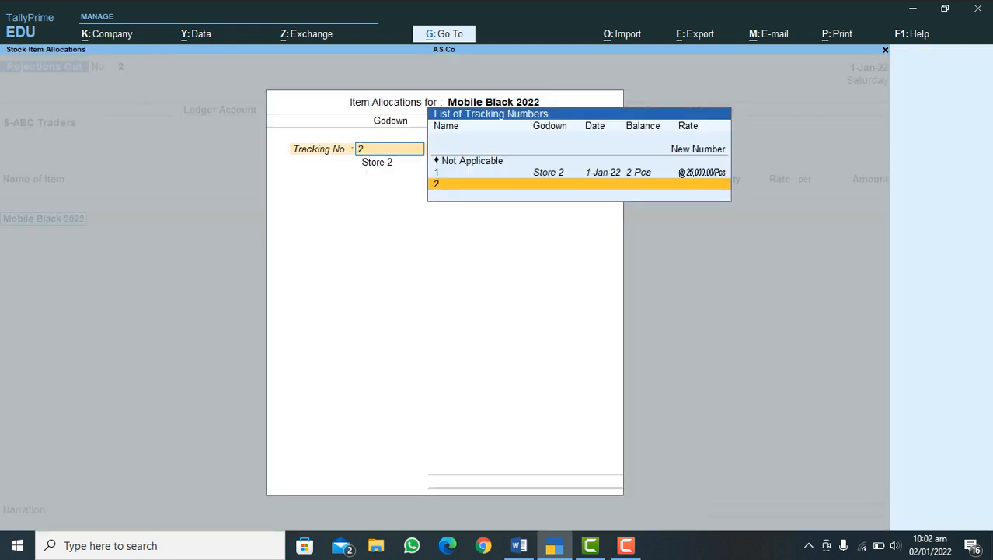
key("Up")
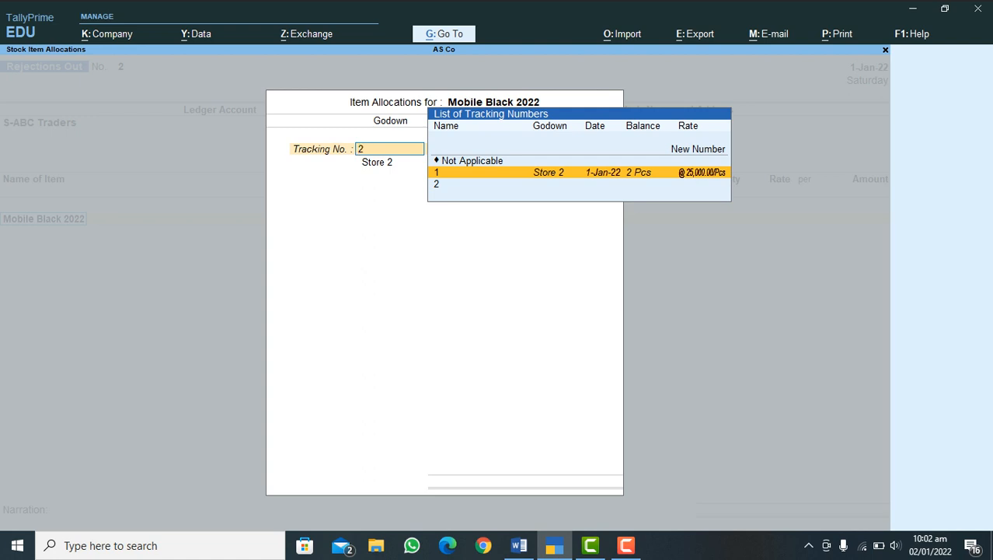
key("Return")
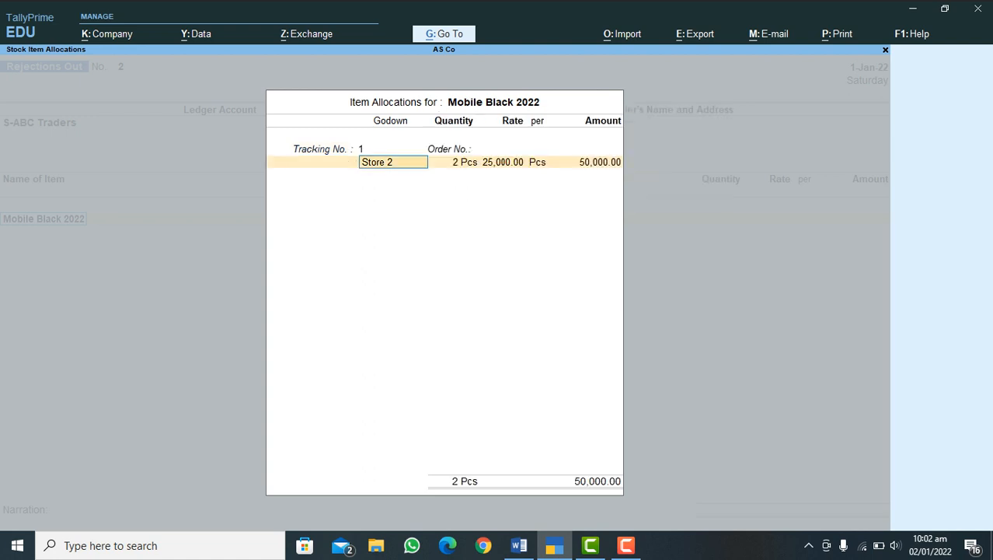
key("Return")
key("Return")
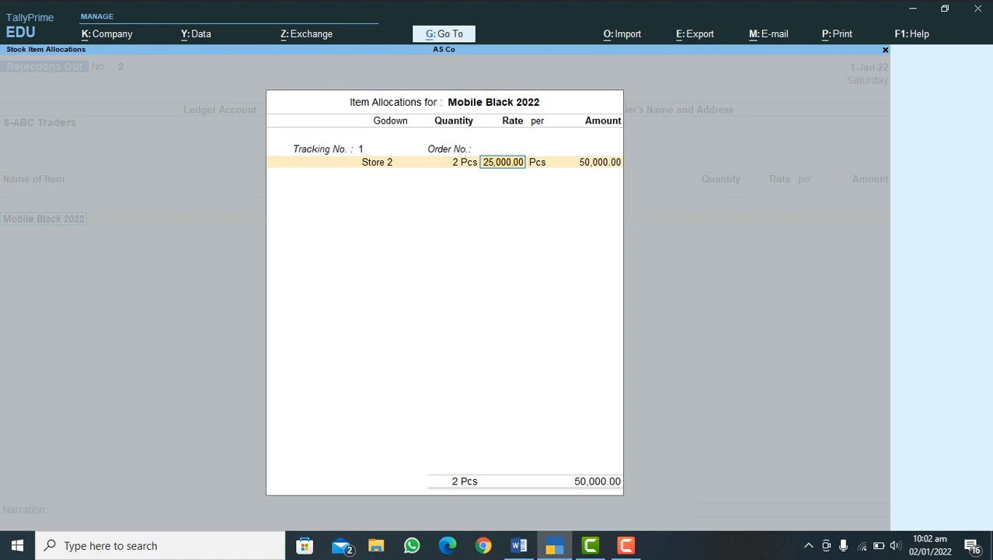
key("Return")
key("Return")
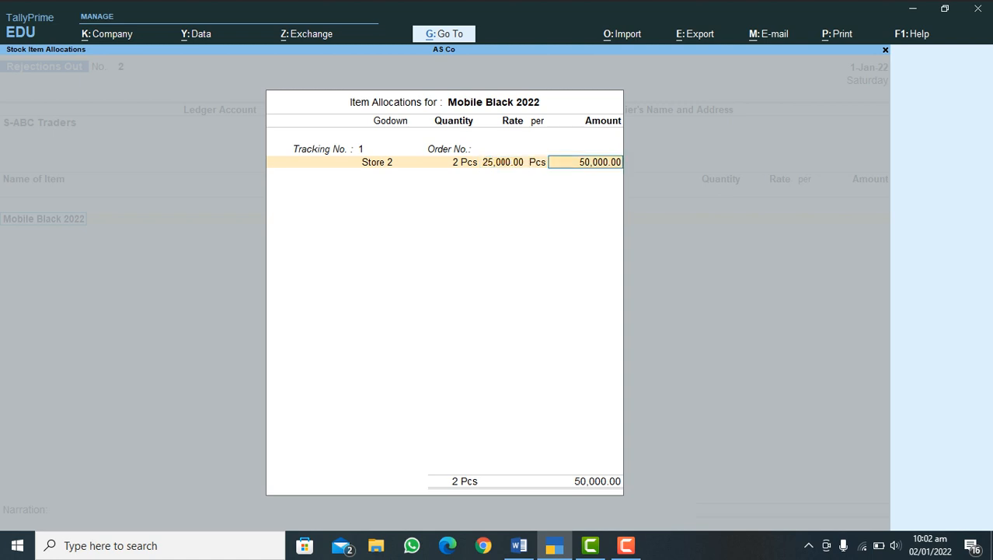
key("Return")
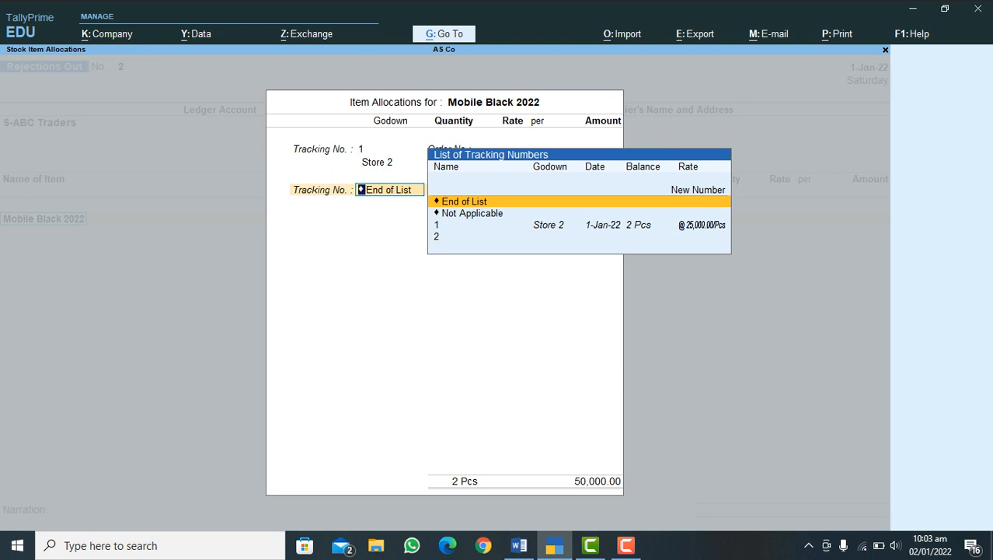
key("Return")
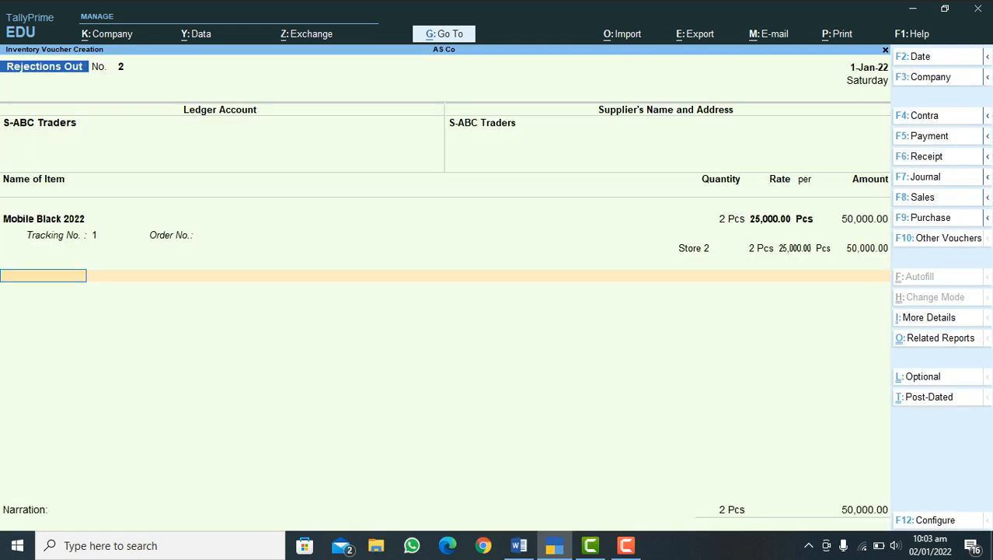
Step: Save the Rejections Out voucher without a narration, then check the process outline in Word and return to TallyPrime
key("Return")
key("Return")
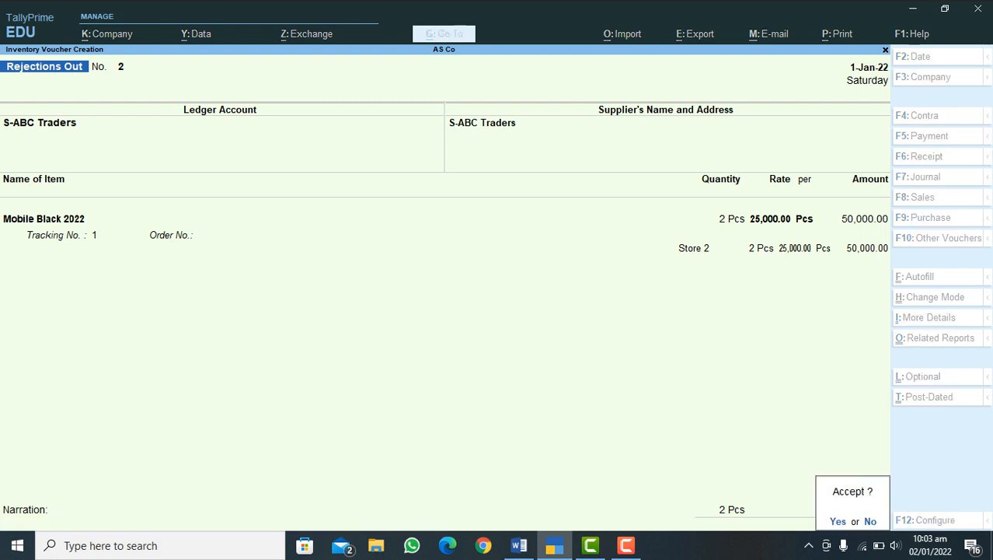
key("Return")
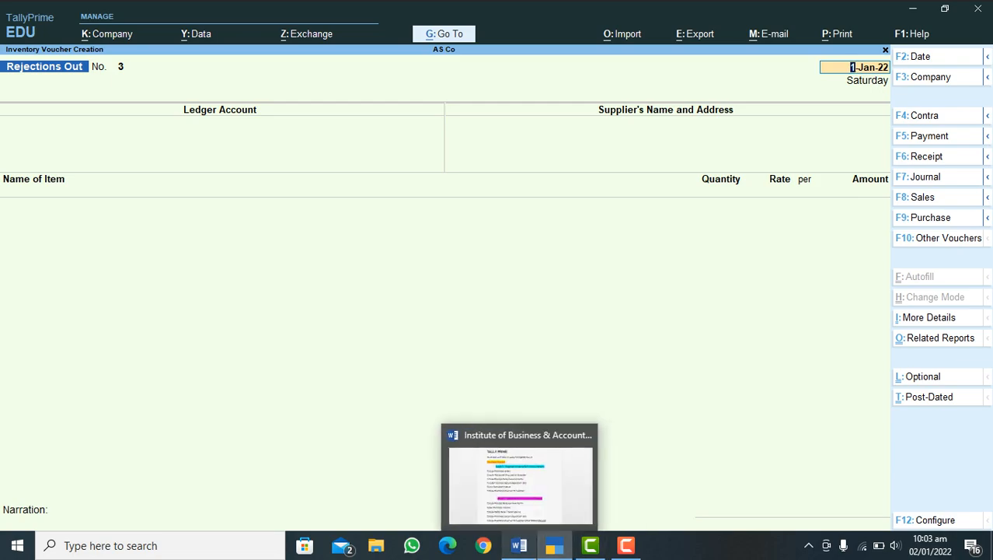
left_click(519, 544)
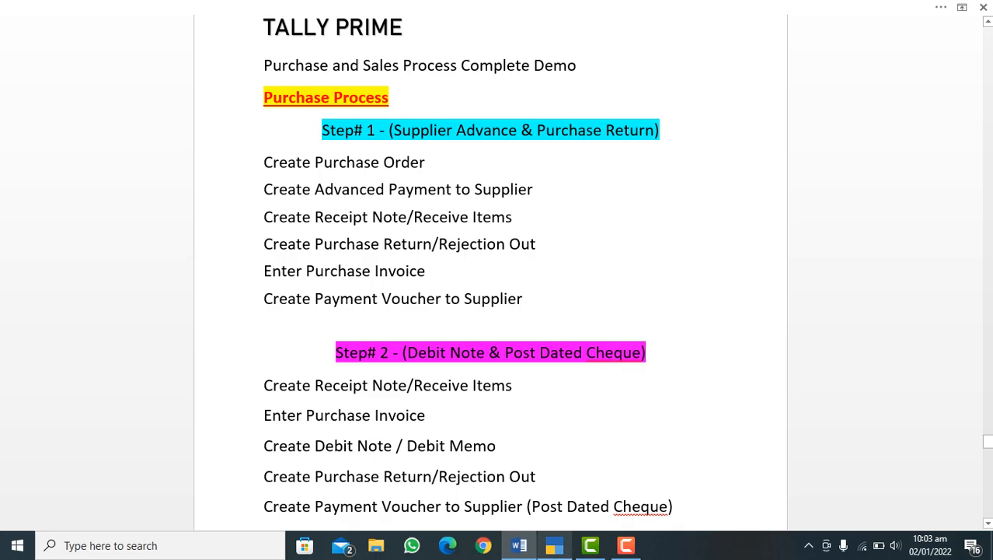
key("alt+Tab")
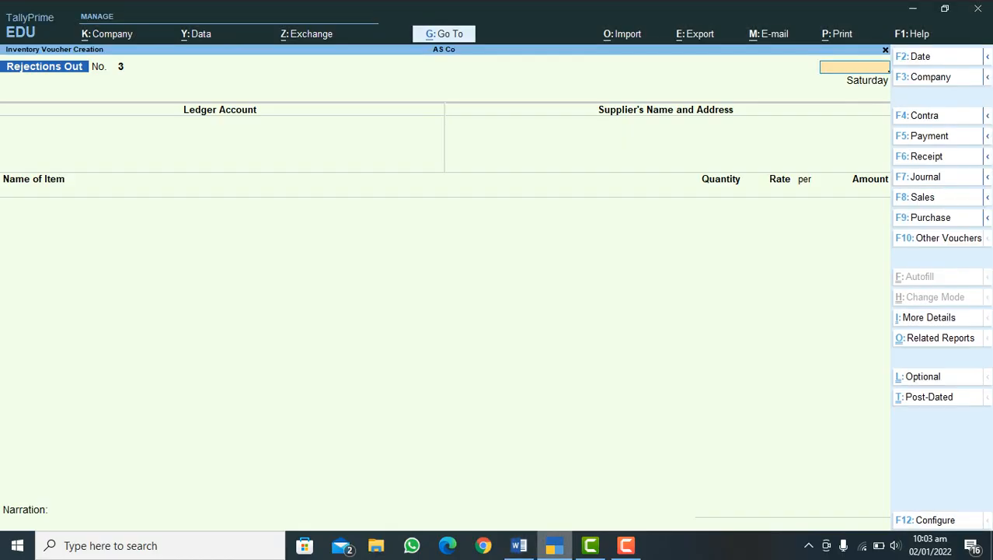
Step: Leave the blank Rejections Out voucher and start a Post-Dated Payment voucher dated 1-Jan-22
key("Escape")
key("y")
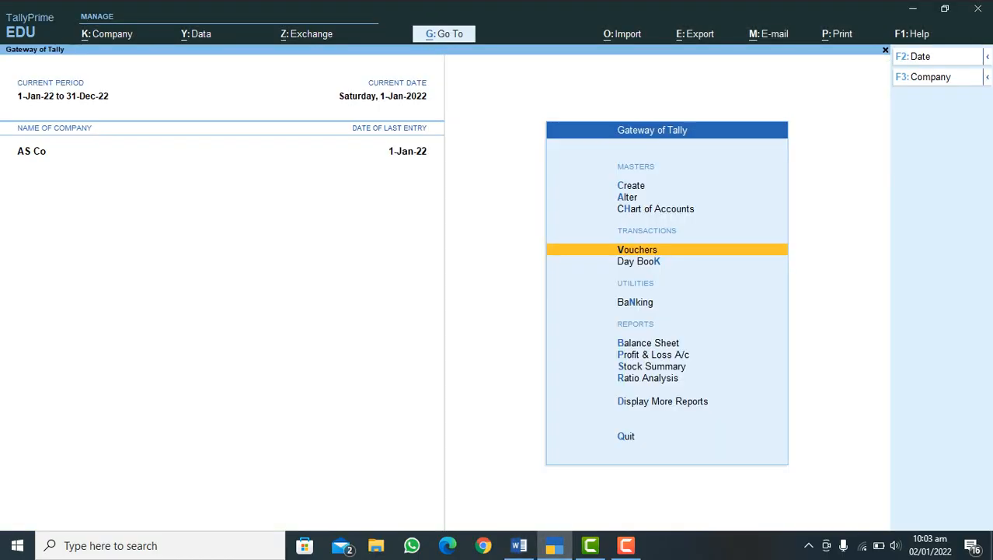
key("Return")
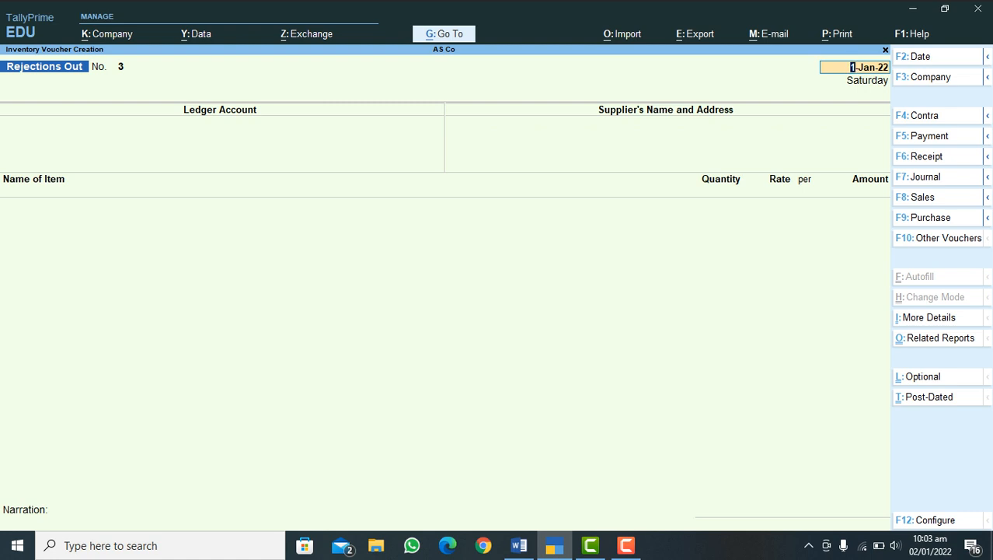
key("F5")
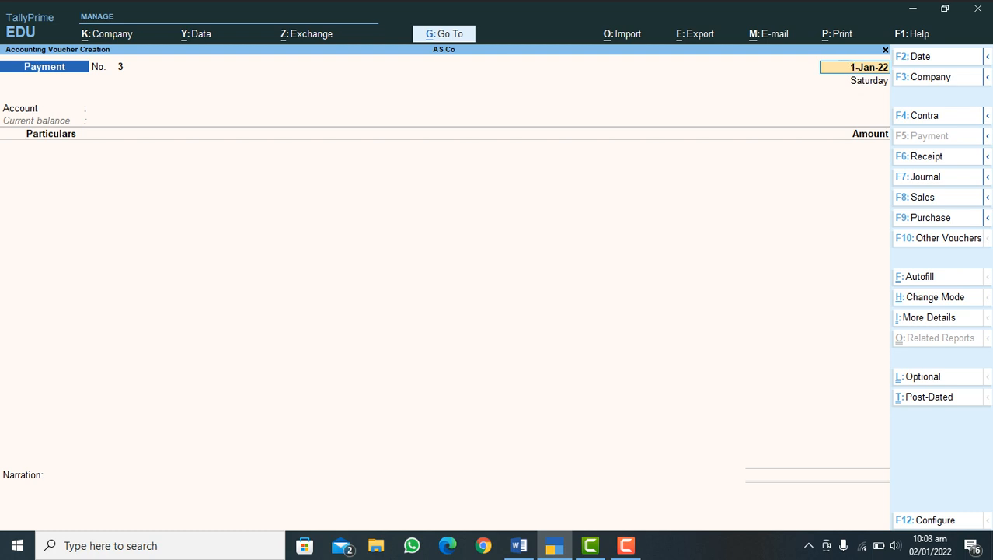
key("ctrl+t")
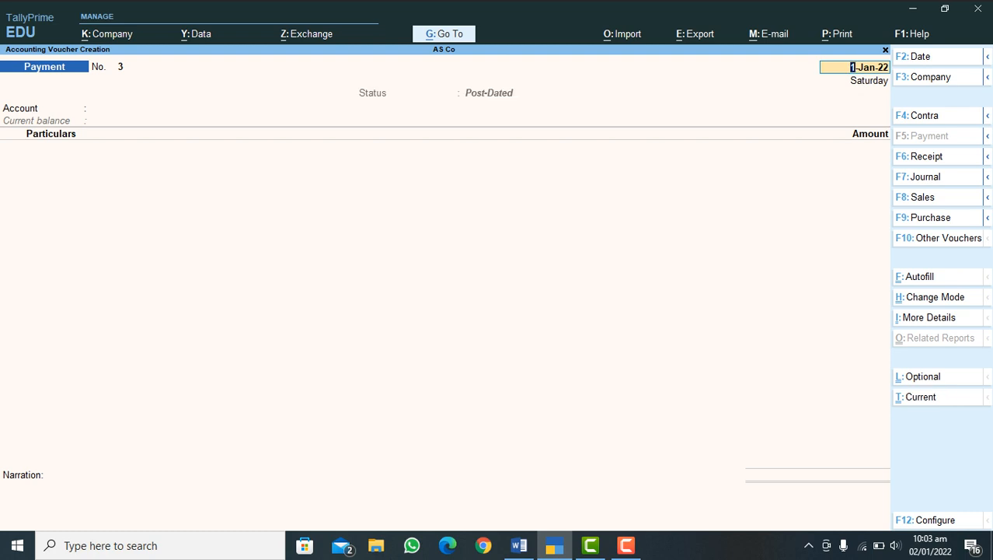
key("Return")
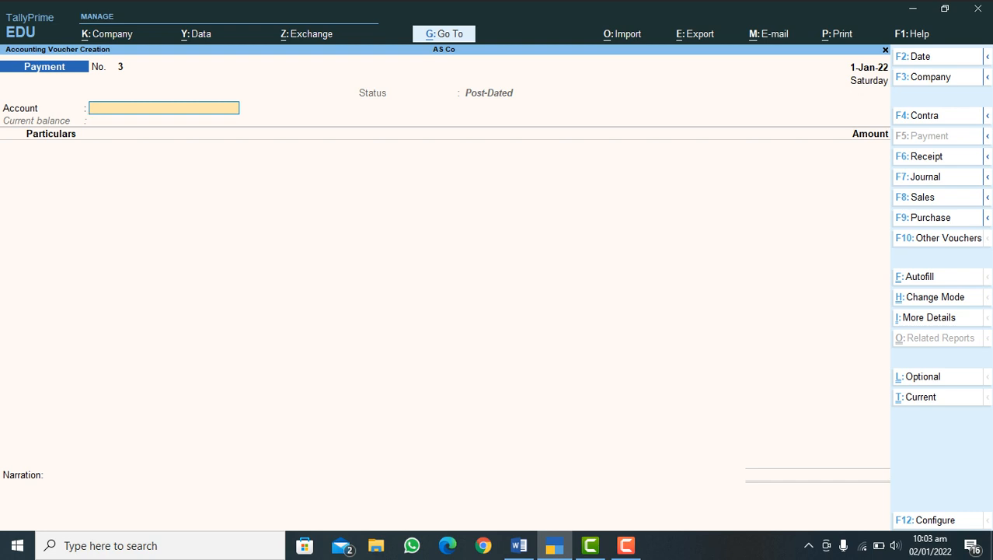
Step: Set HBL Bank as the paying account and S-ABC Traders as the party being paid
type("H")
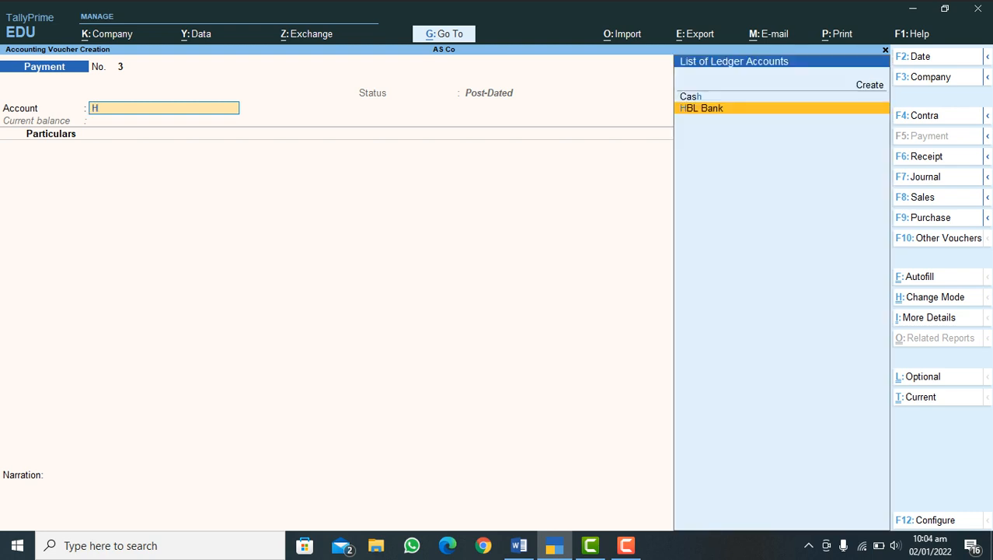
key("Return")
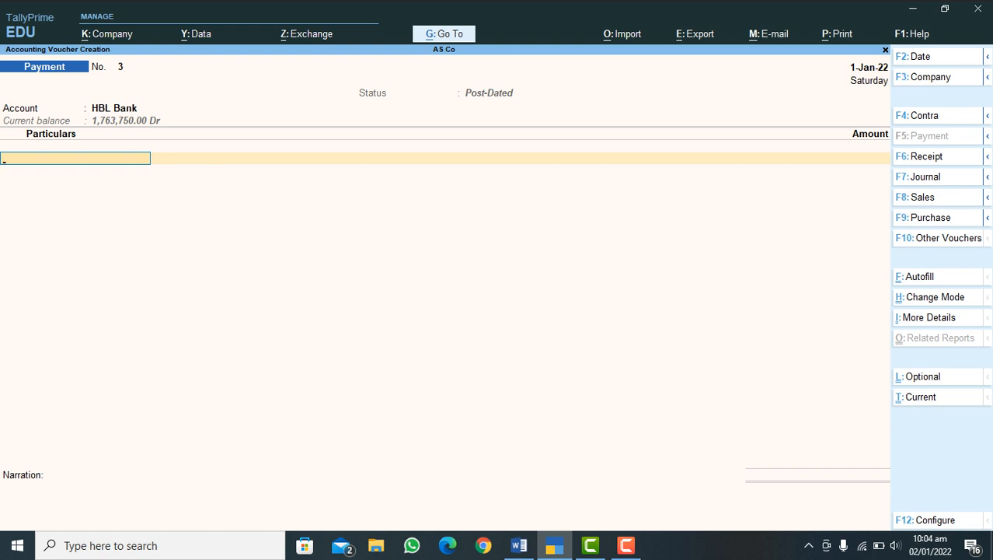
type("S")
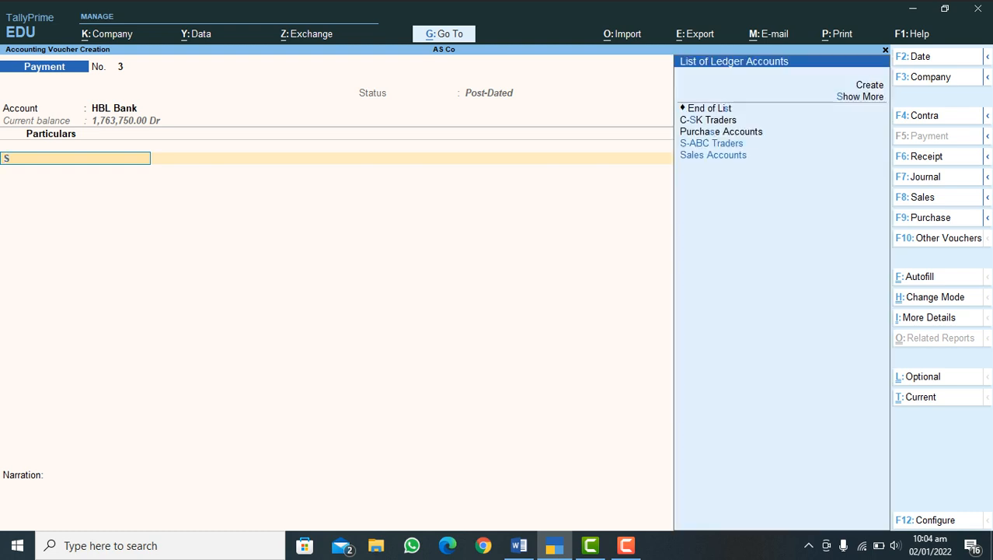
key("Down")
key("Up")
key("Return")
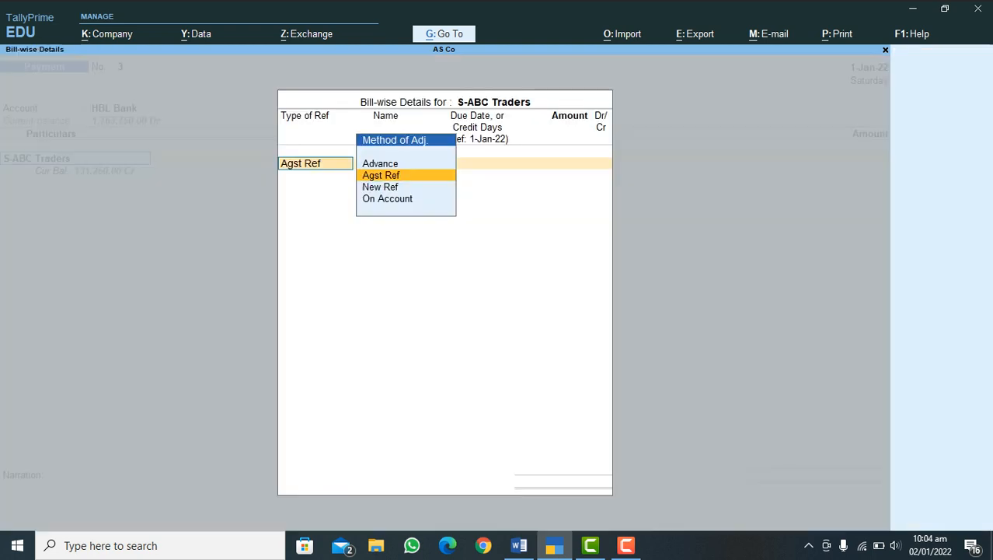
Step: Adjust the payment bill-wise as Agst Ref against bill 89 for 131,250.00 Dr
key("Return")
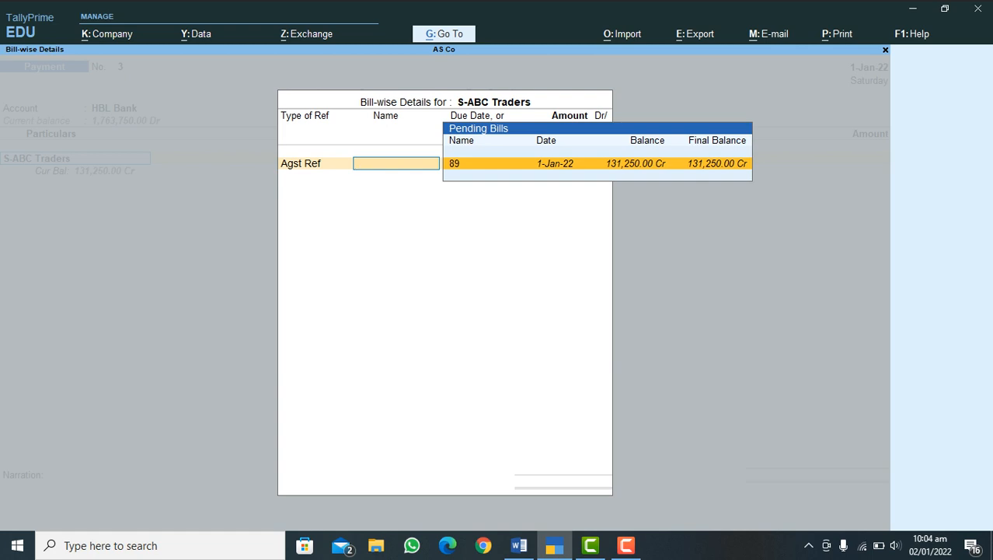
key("Return")
key("Return")
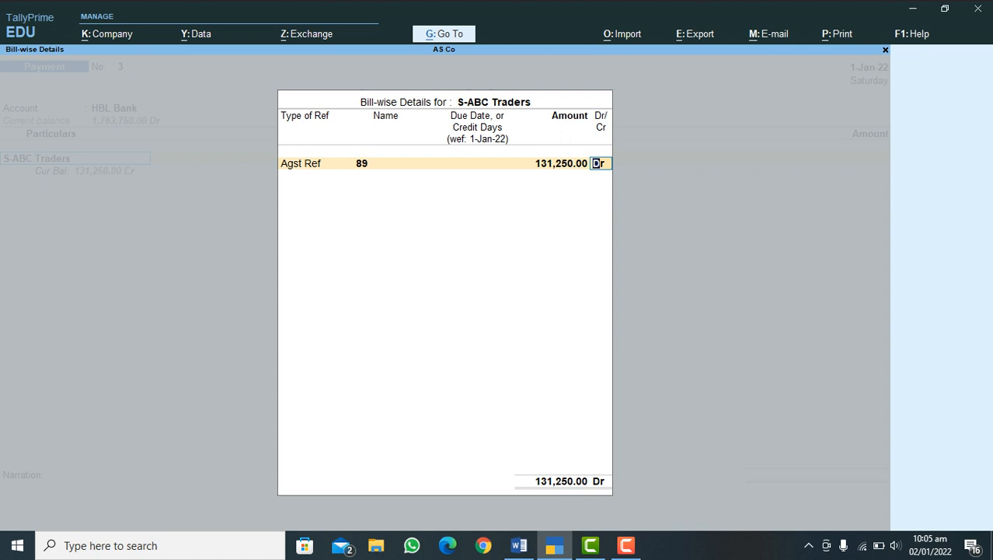
key("Return")
key("Return")
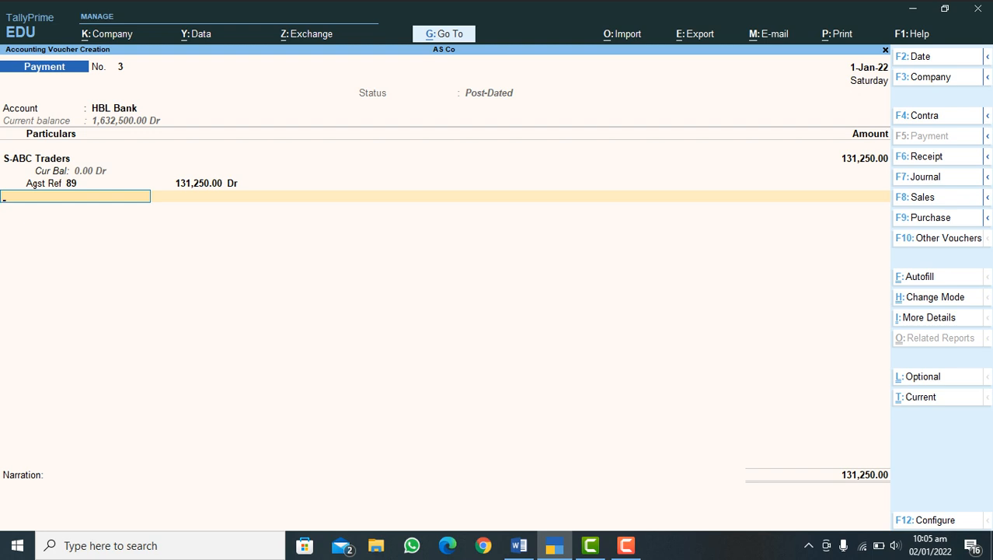
Step: Allocate 131,250.00 from HBL Bank as a Cheque with cheque range Not Applicable and Inst No. 45545546
key("Return")
key("Return")
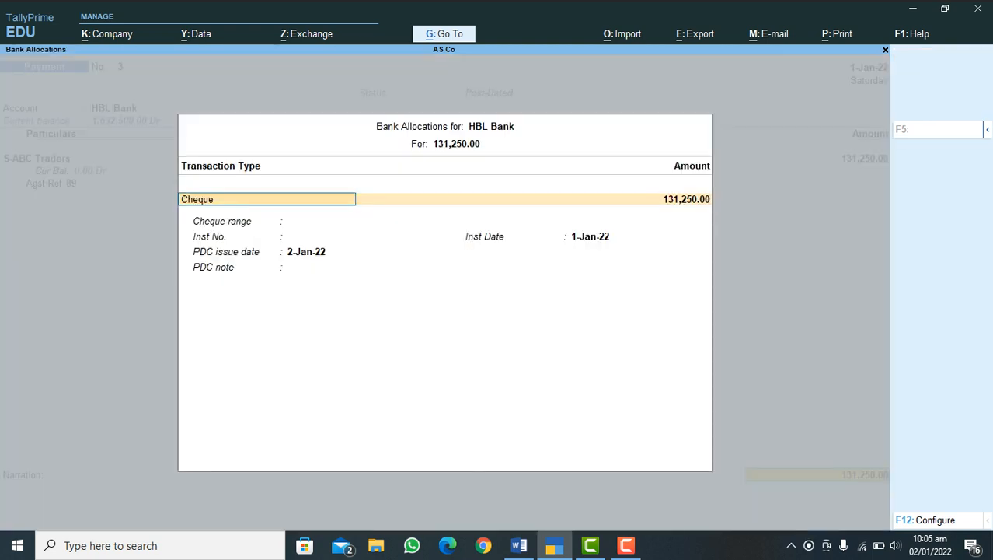
key("Return")
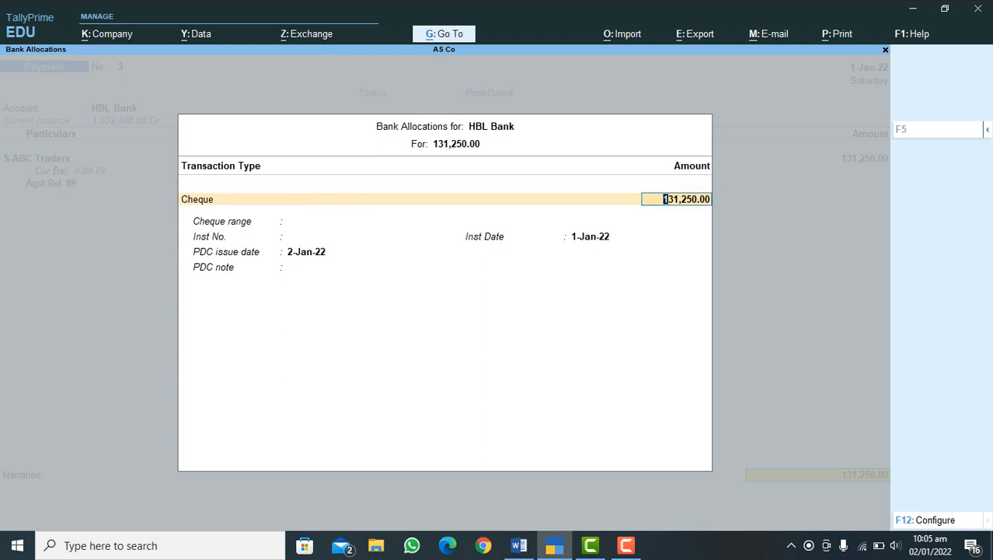
key("Return")
type("45545546")
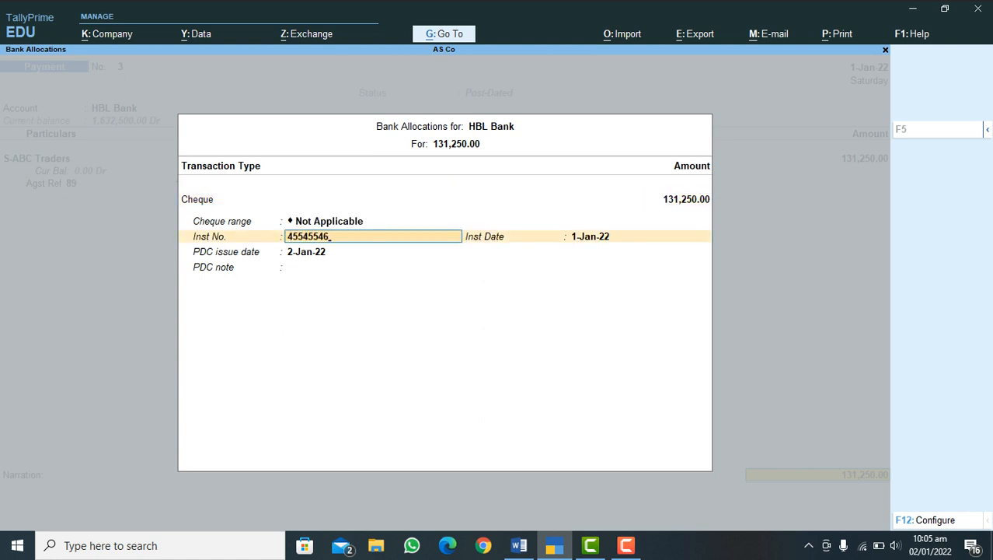
key("Return")
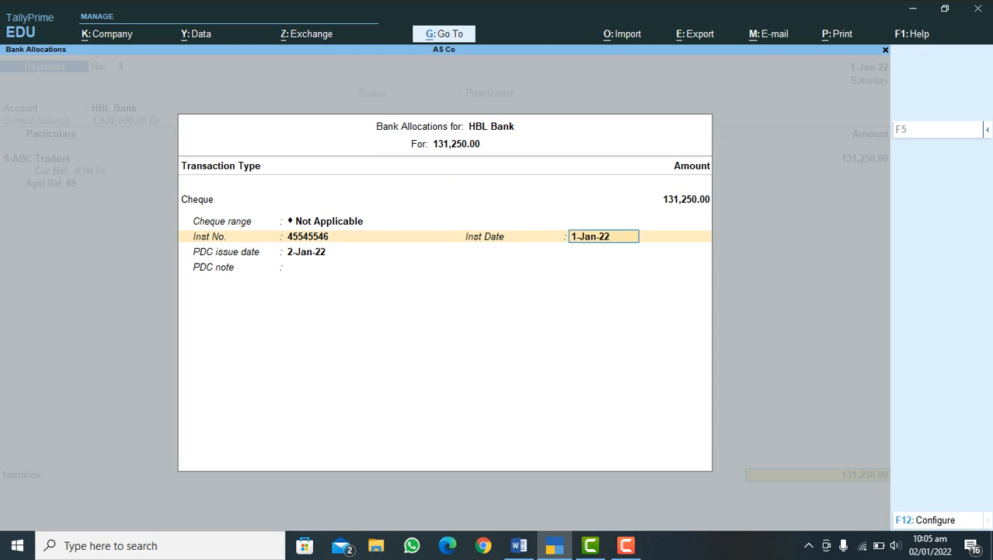
Step: Keep the Inst Date 1-Jan-22 and PDC issue date 2-Jan-22, leave the PDC note and narration blank, and save the payment voucher
key("Return")
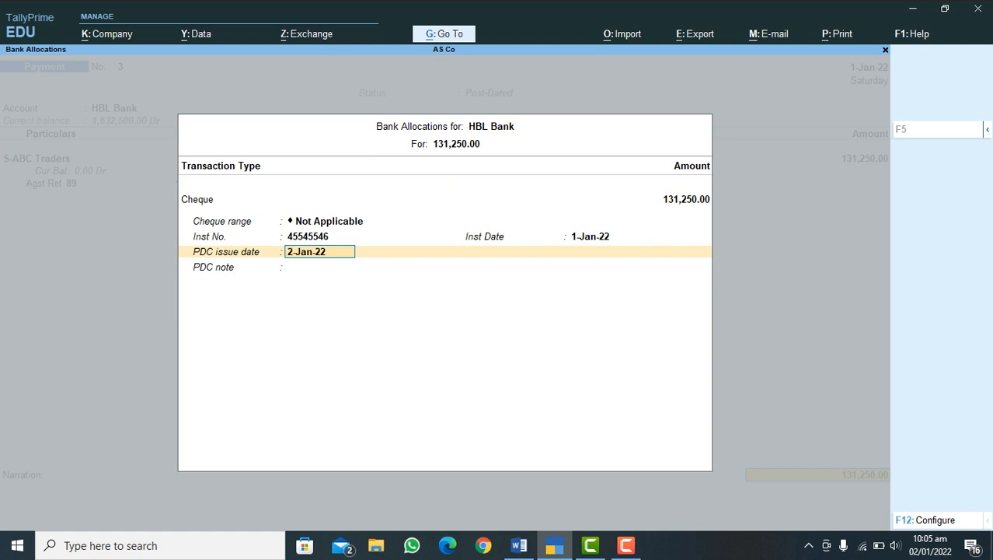
key("Return")
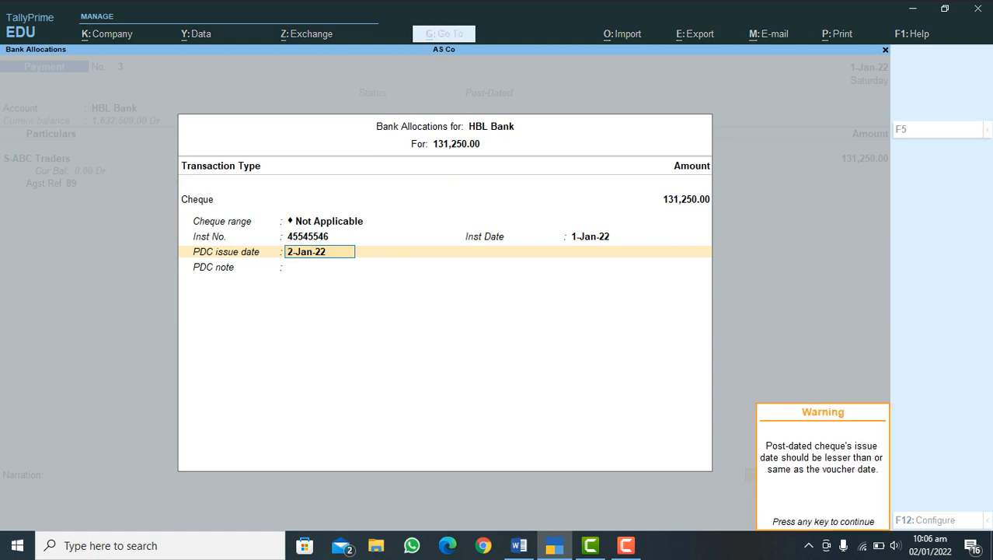
key("Return")
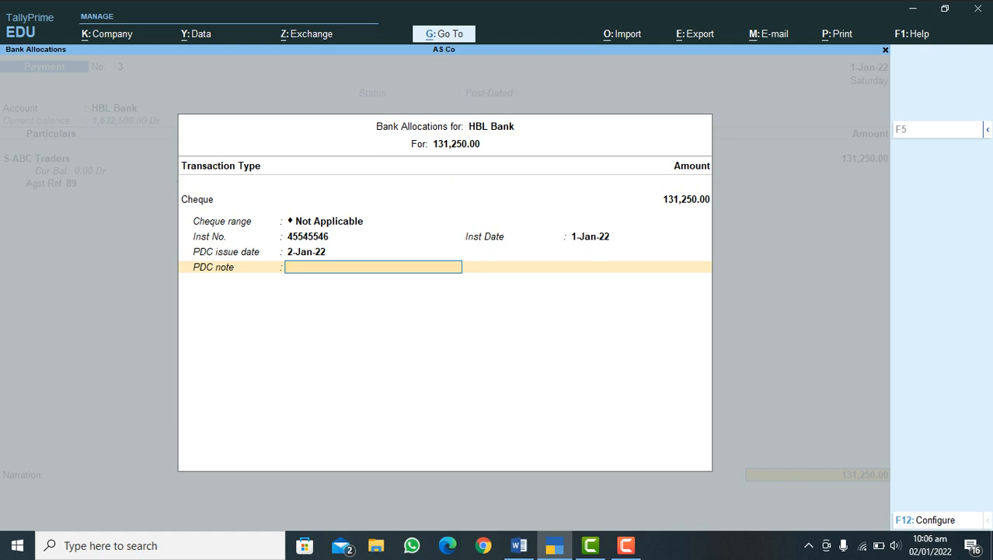
key("Return")
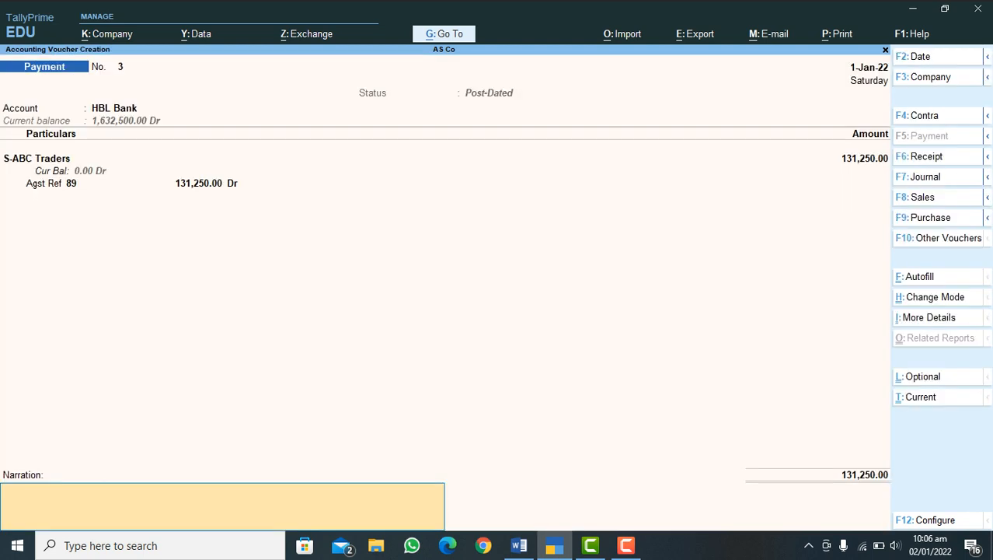
key("Return")
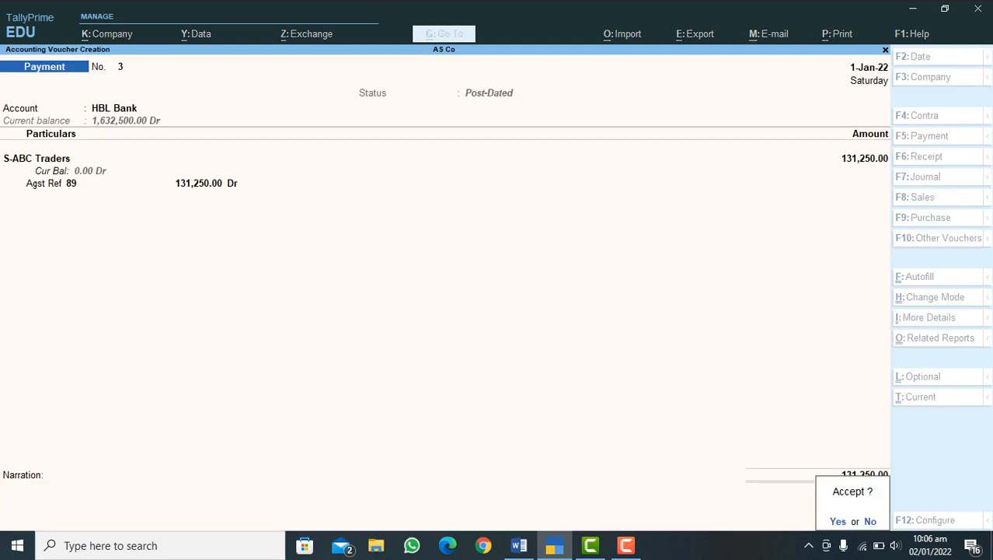
key("Return")
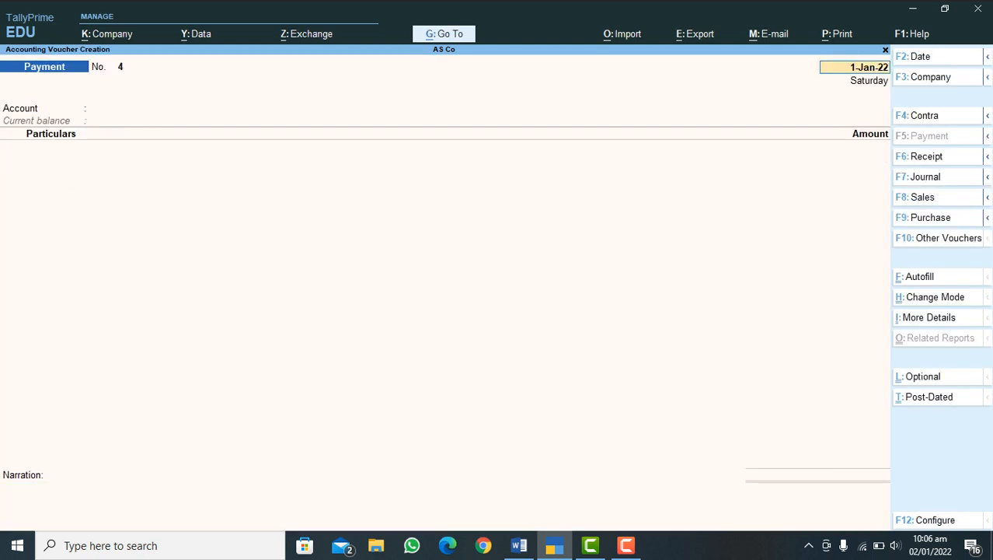
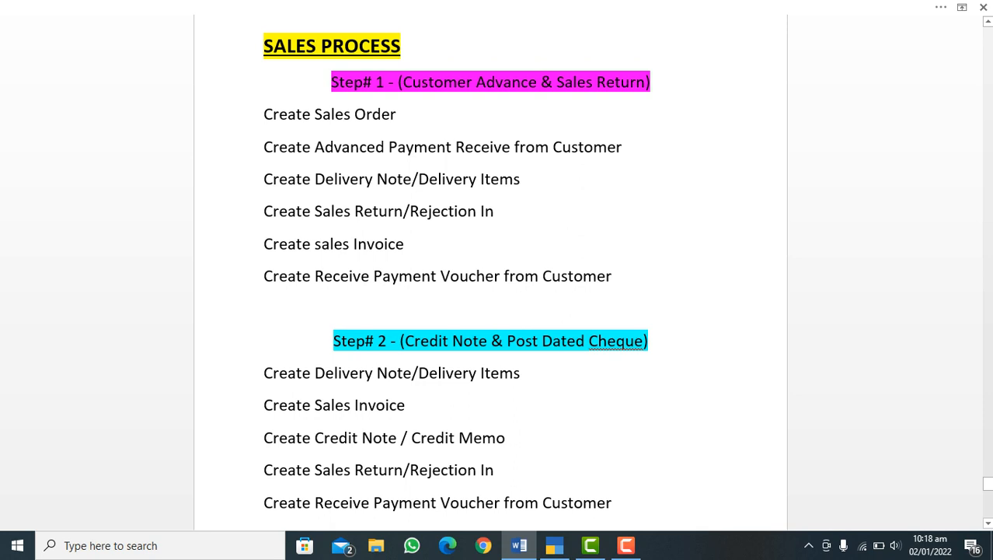
Step: Switch to TallyPrime and start a new Sales Order voucher, keeping the date 1-Jan-22
left_click(554, 545)
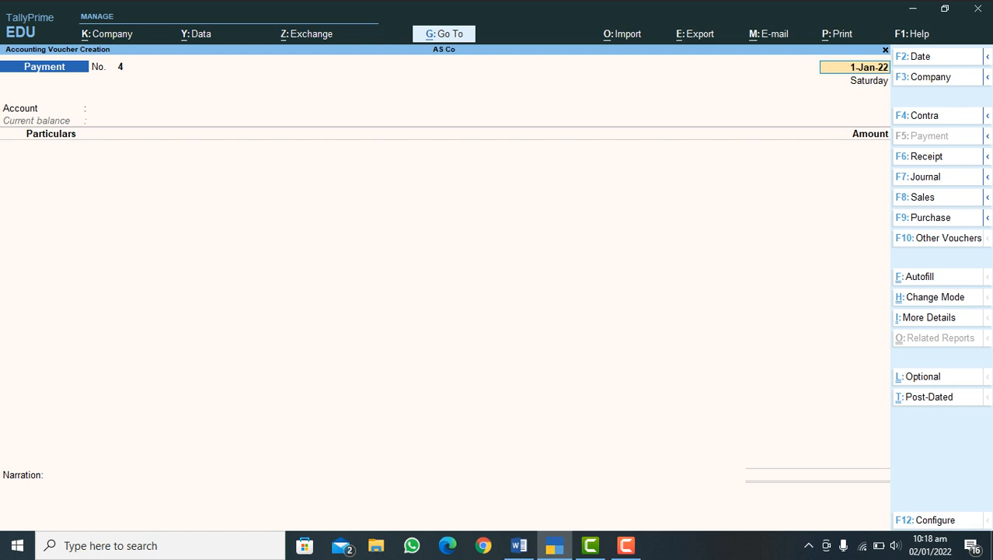
mouse_move(987, 197)
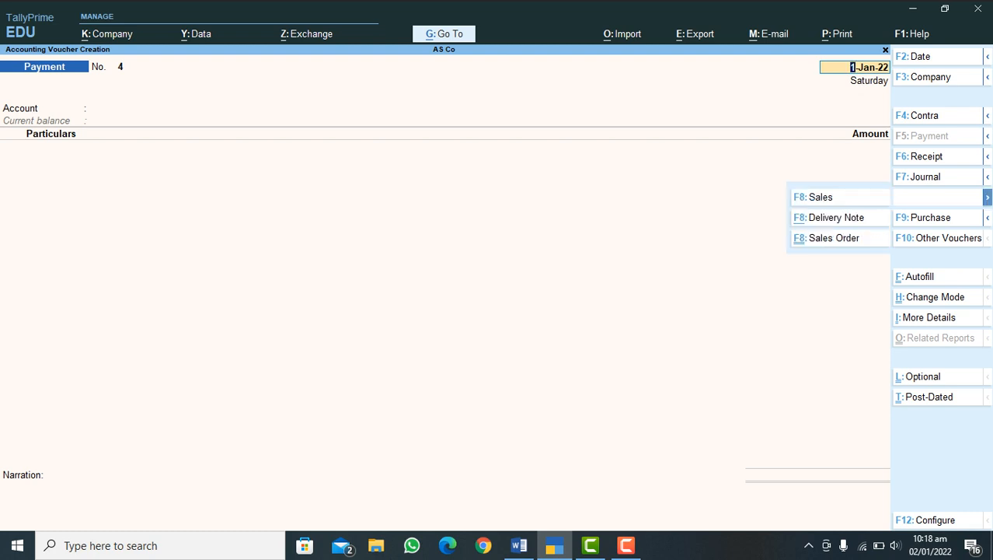
left_click(835, 239)
key("Return")
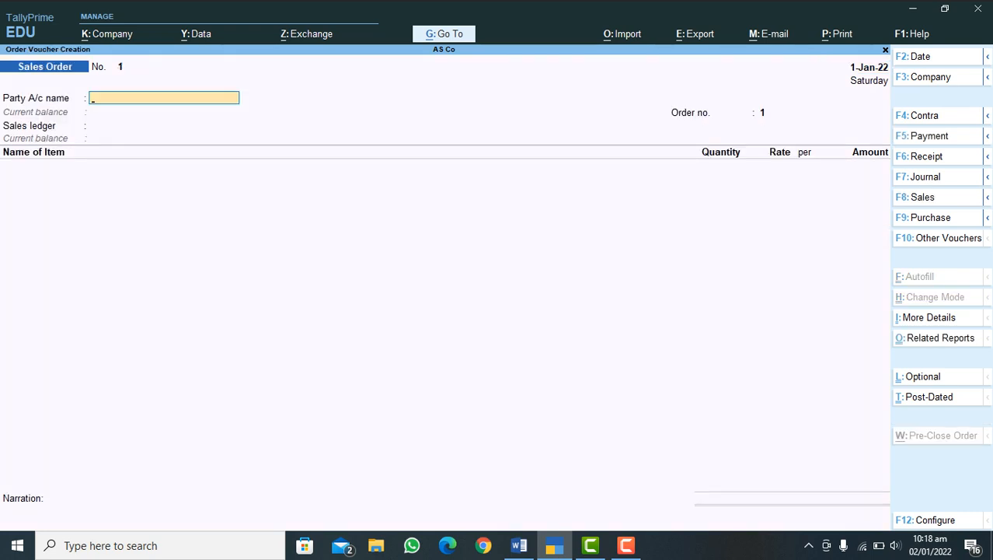
Step: Set C-SK Traders as the sales order's party account and Sales Accounts as its sales ledger
type("C")
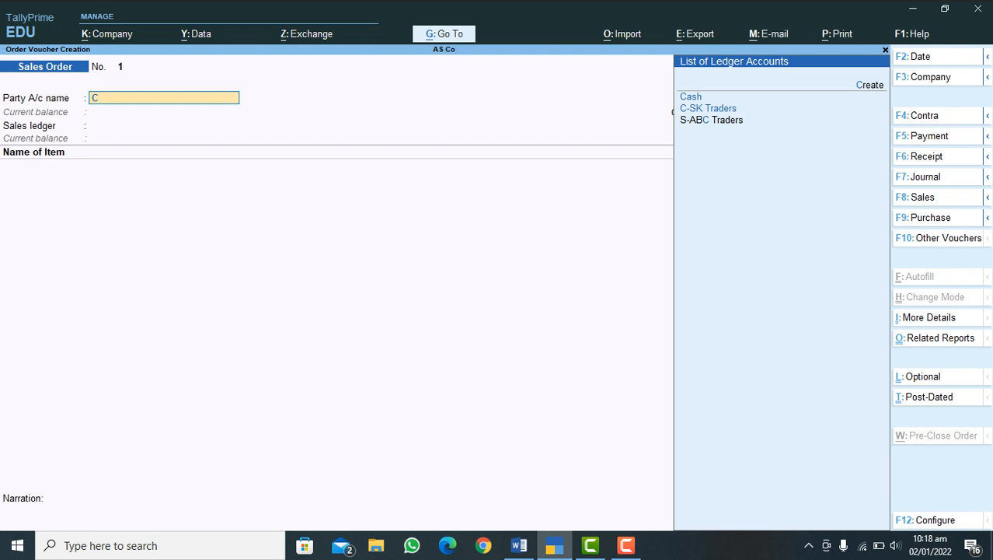
key("Down")
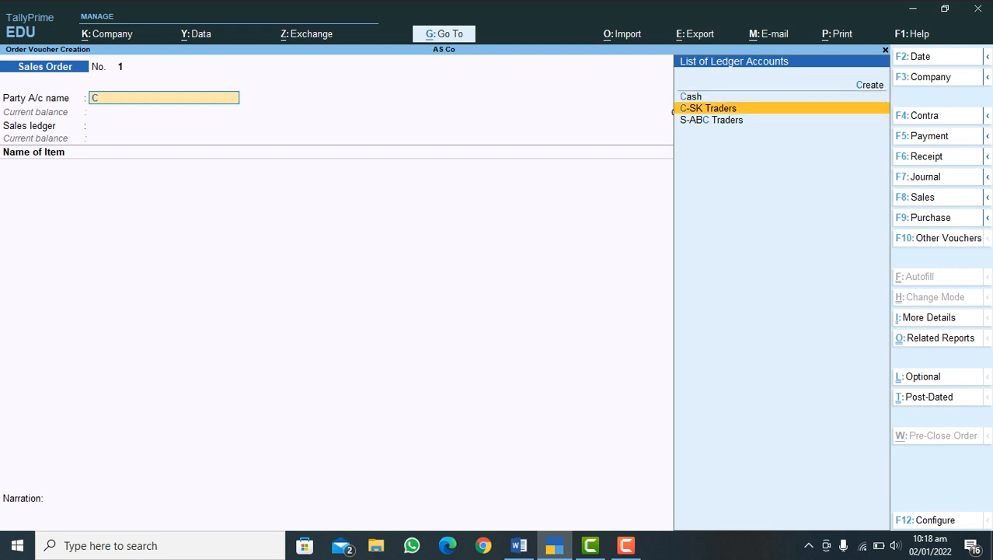
key("Return")
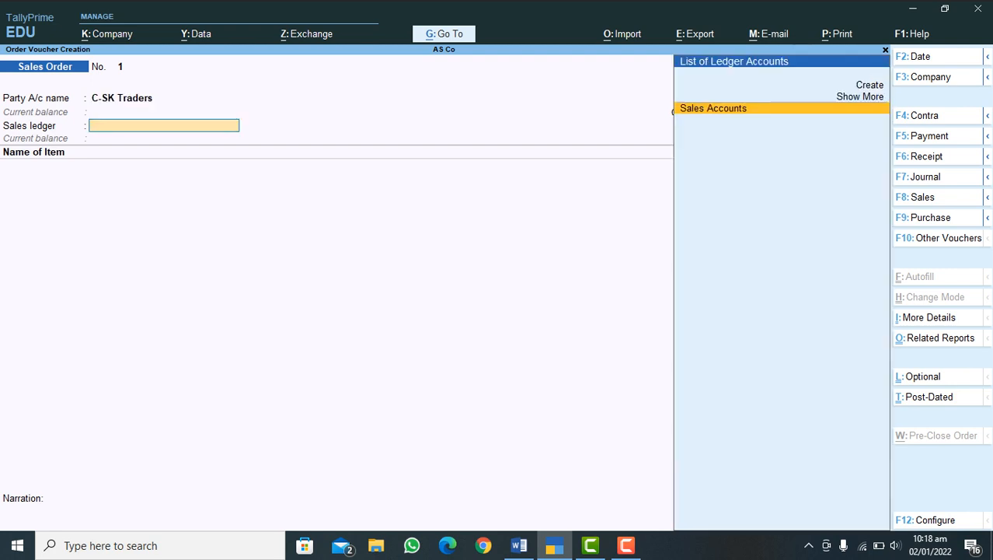
key("Return")
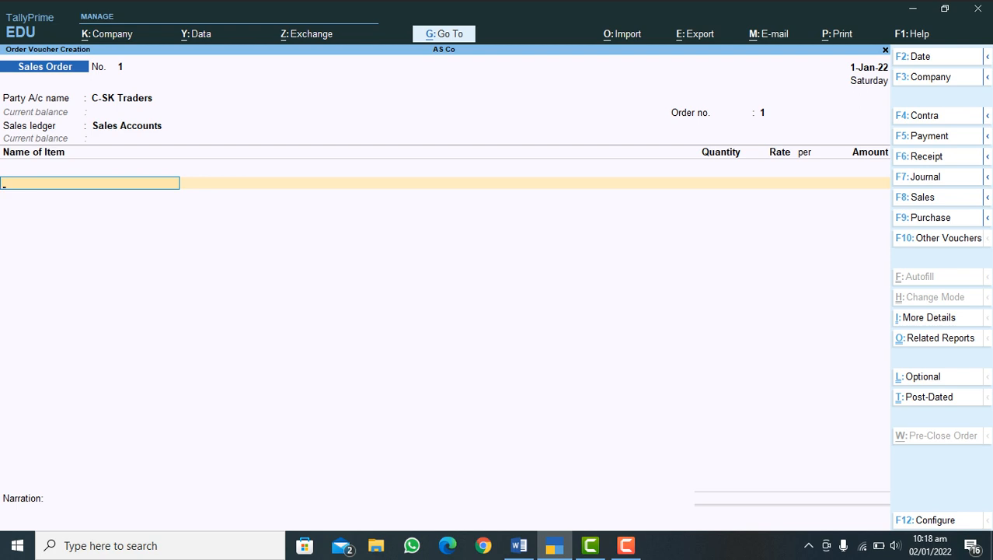
key("BackSpace")
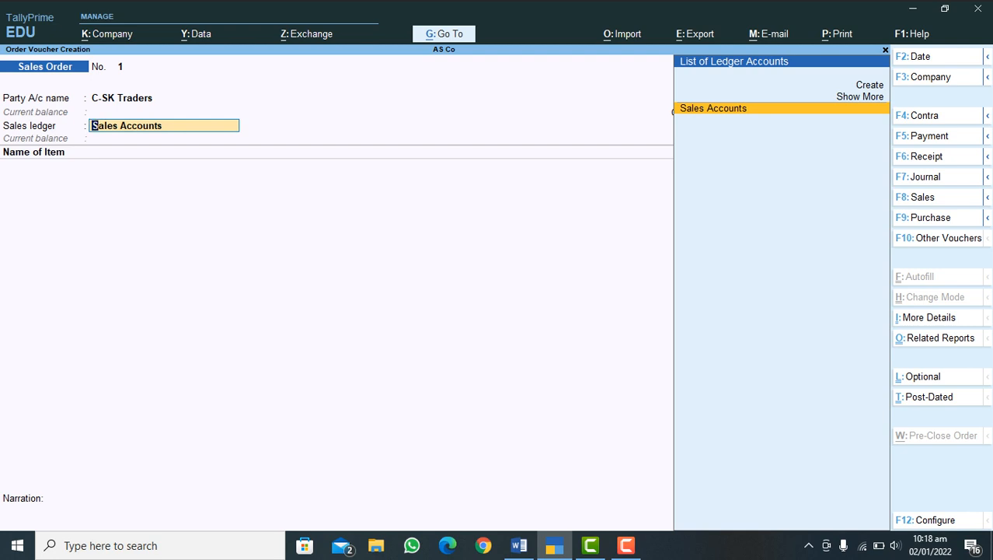
key("Return")
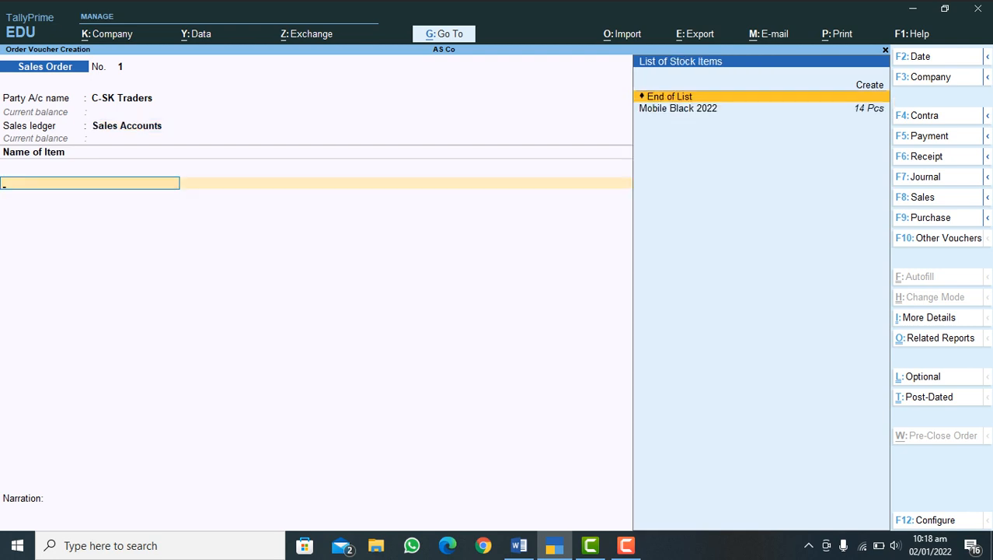
Step: Add the item Mobile Black 2022 to the sales order, due on 1-Jan-22 from godown Store 1
key("Down")
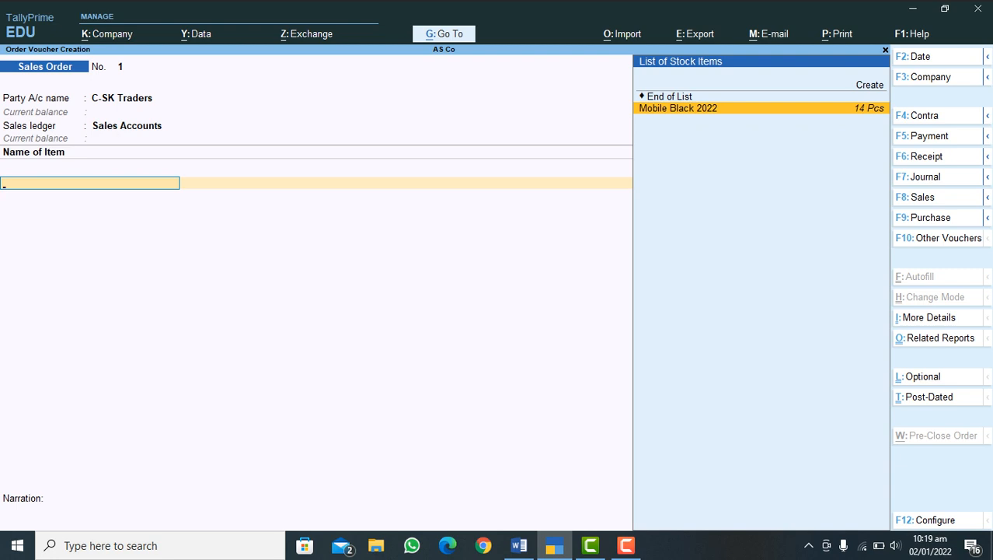
key("Return")
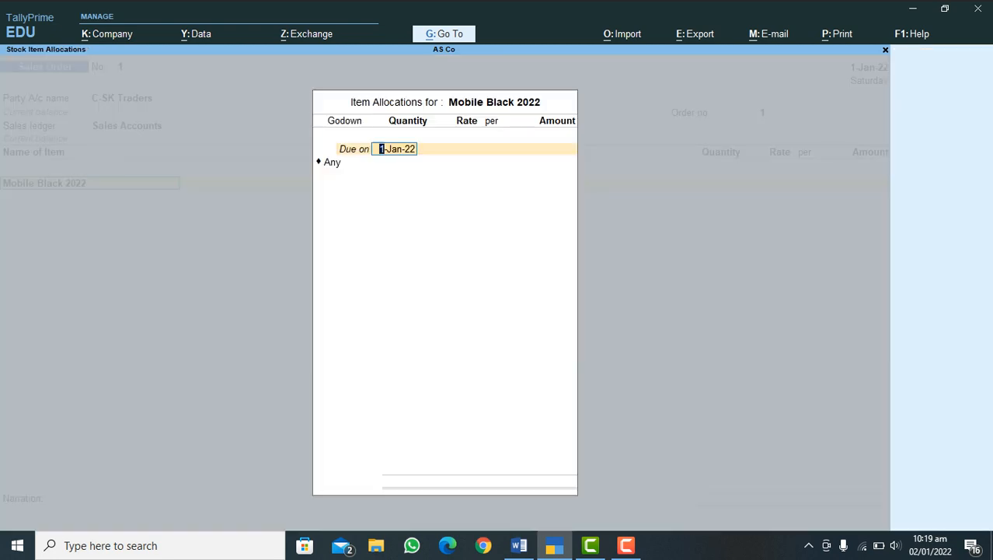
key("Return")
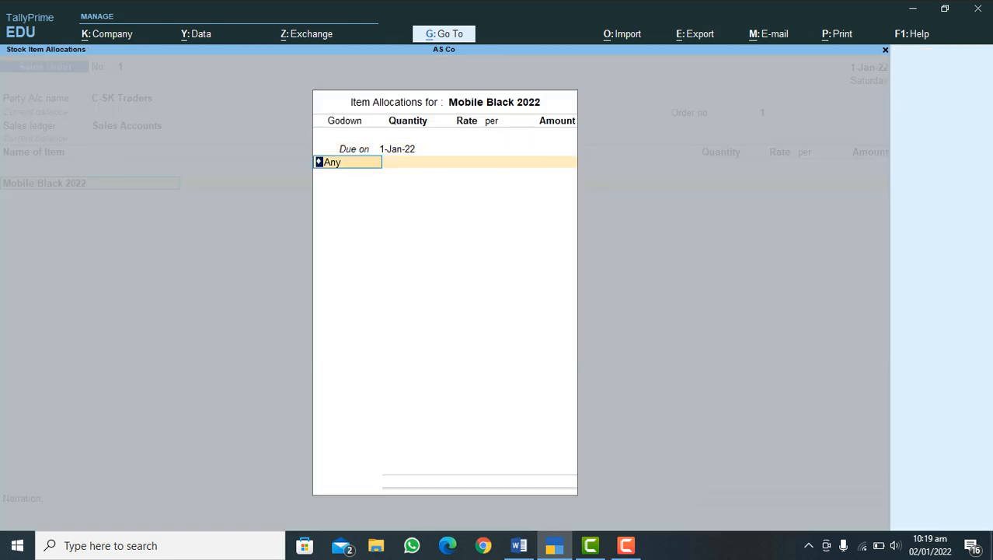
key("BackSpace")
key("Return")
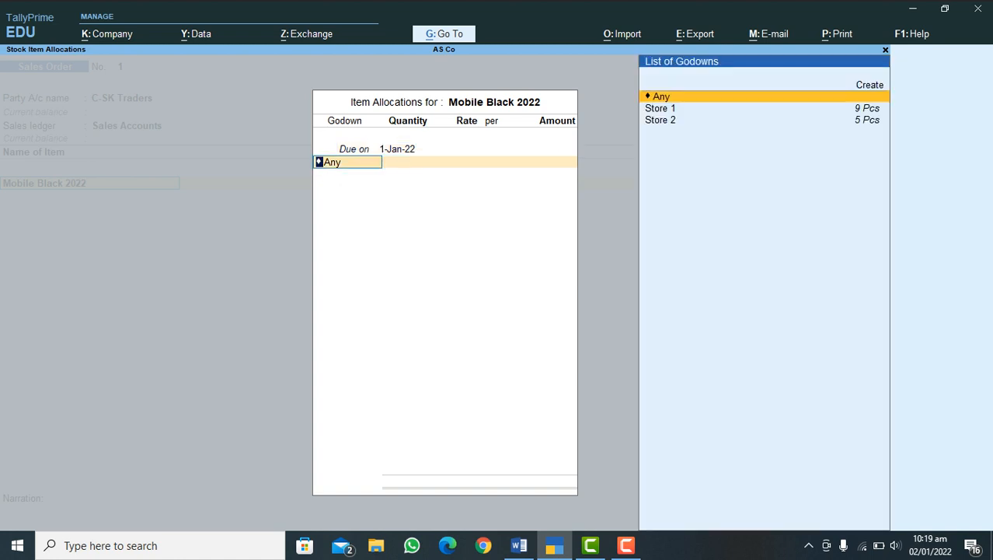
key("Down")
key("Up")
key("Down")
key("Up")
key("Down")
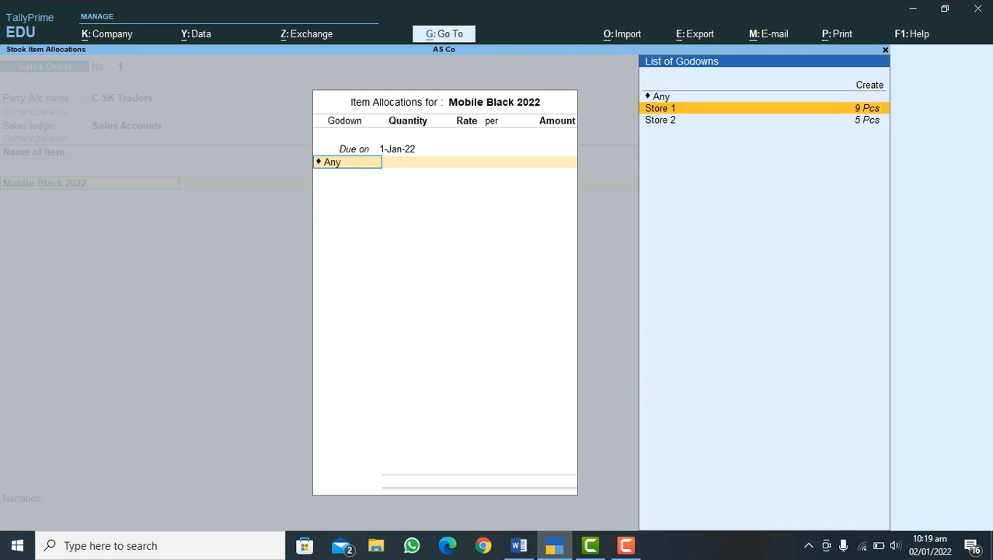
key("Return")
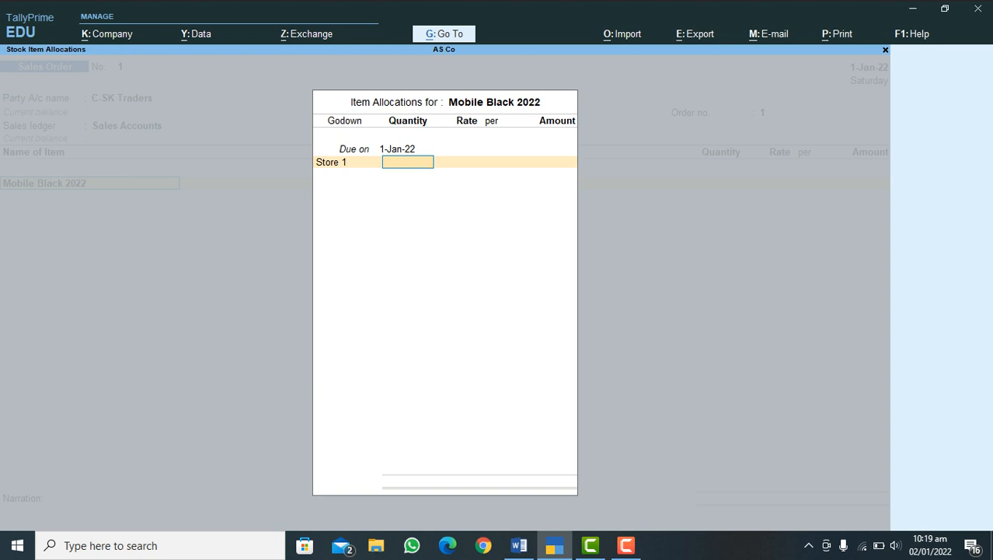
Step: Allocate 7 Pcs of Mobile Black 2022 from Store 1 at a rate of 35,000.00 per Pcs
type("7")
key("Return")
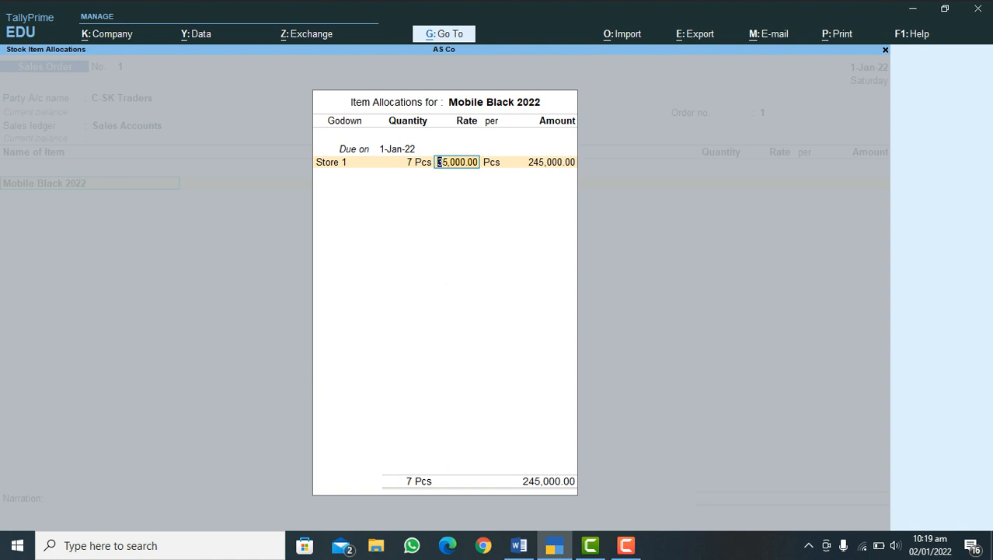
key("Return")
Step: Close the item allocation and the item list, leave the narration blank, and save the sales order
key("Return")
key("Return")
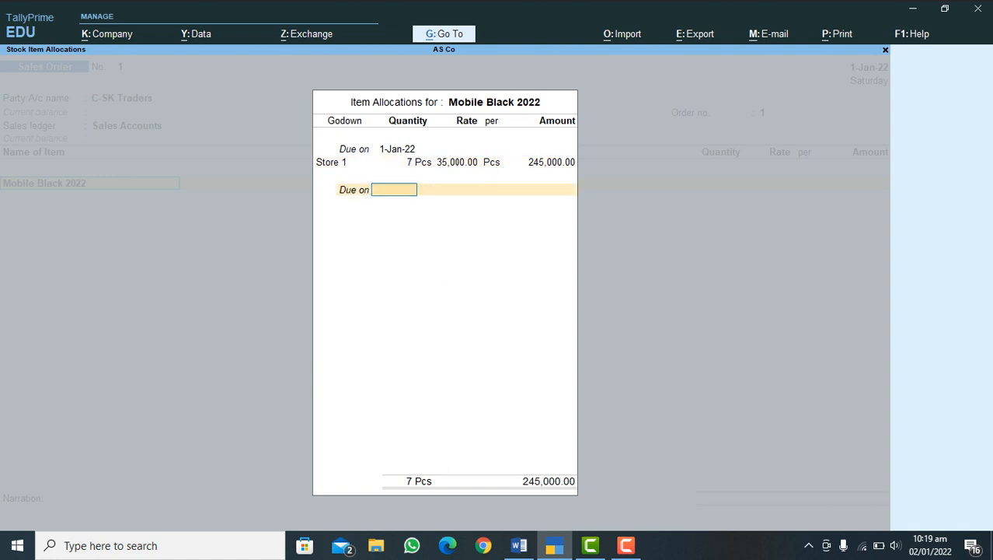
key("Return")
key("Return")
key("Return")
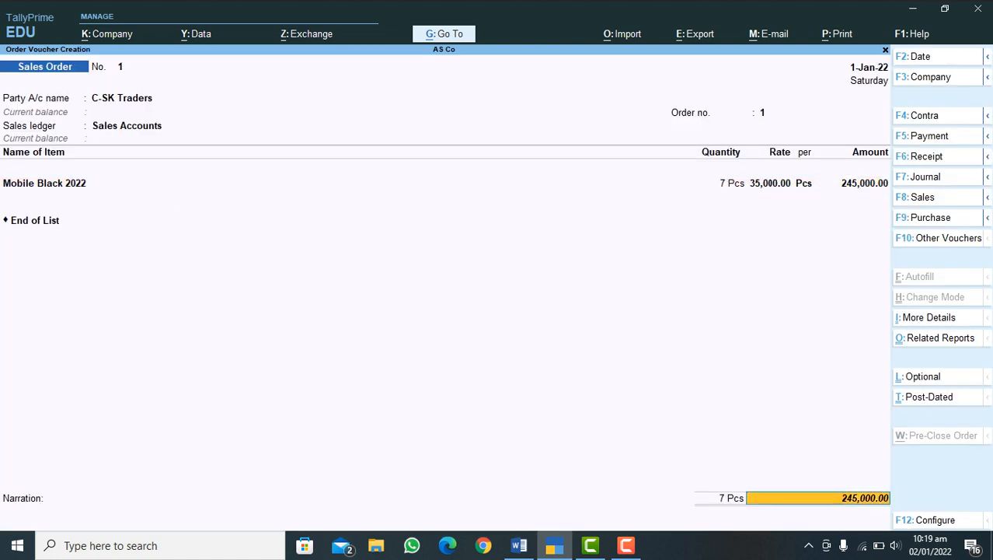
key("Return")
key("Return")
key("Return")
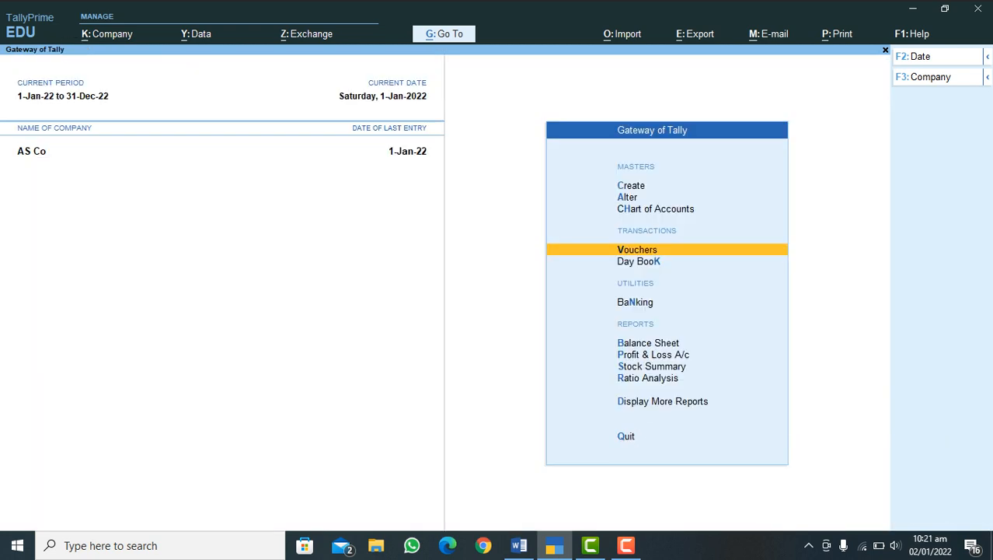
Step: Start a Receipt voucher with HBL Bank as the receiving account and C-SK Traders as the paying party
key("Return")
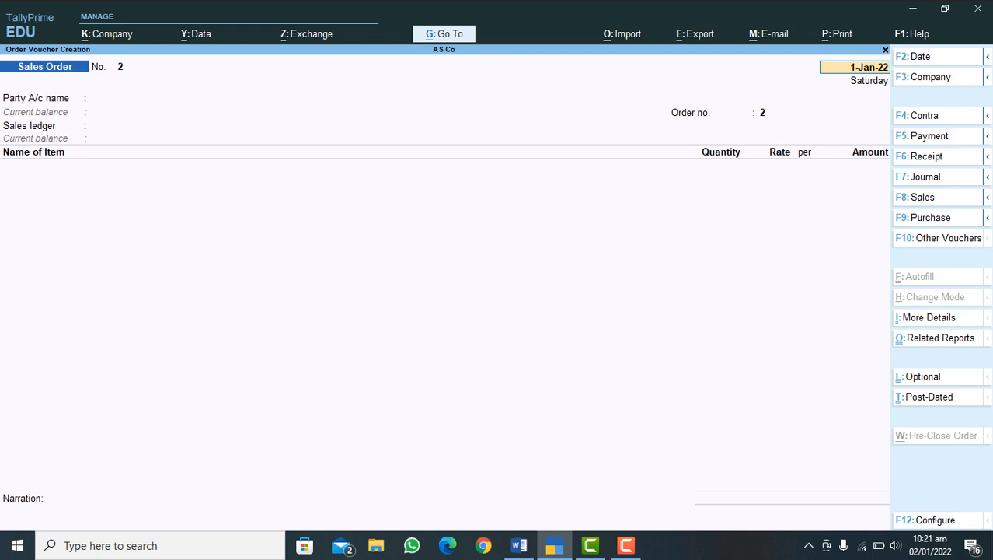
key("F6")
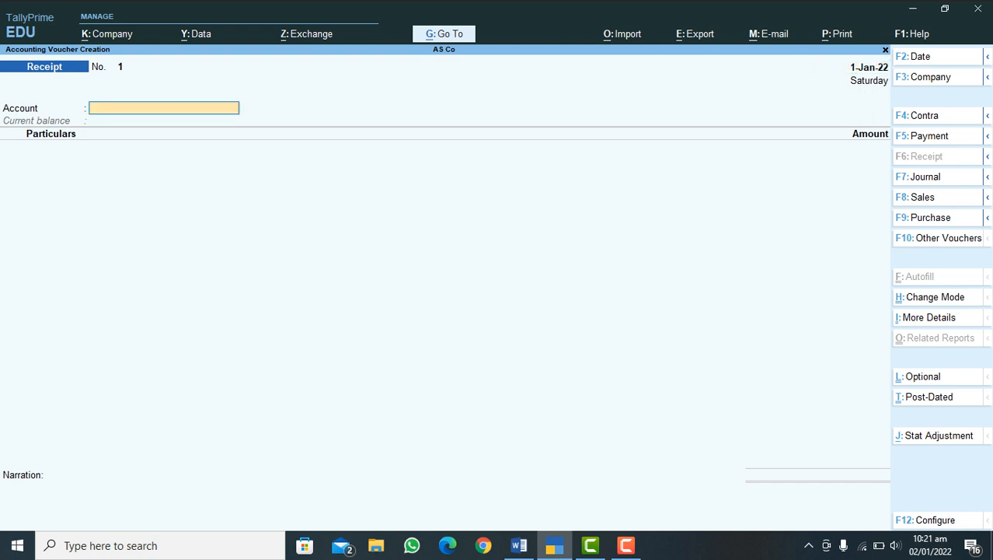
type("H")
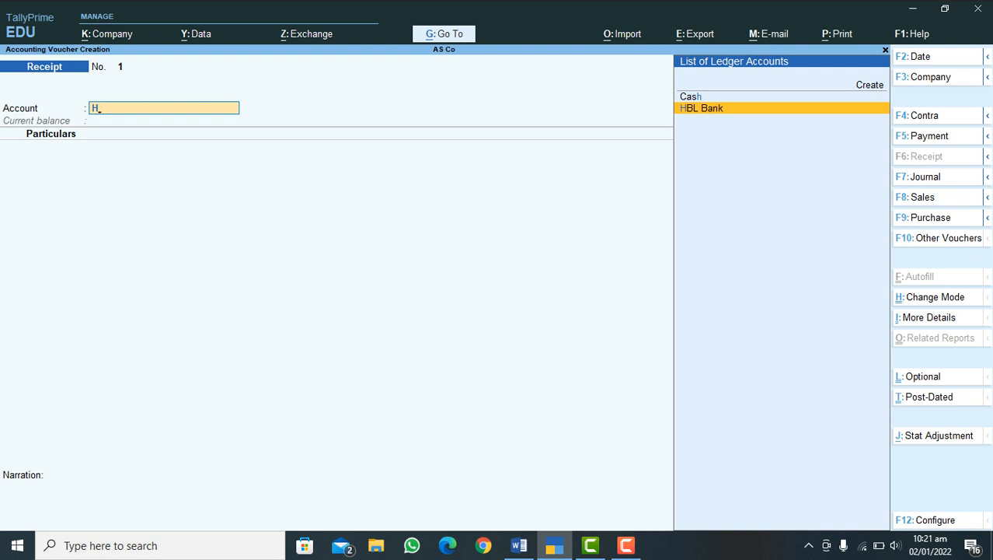
key("Return")
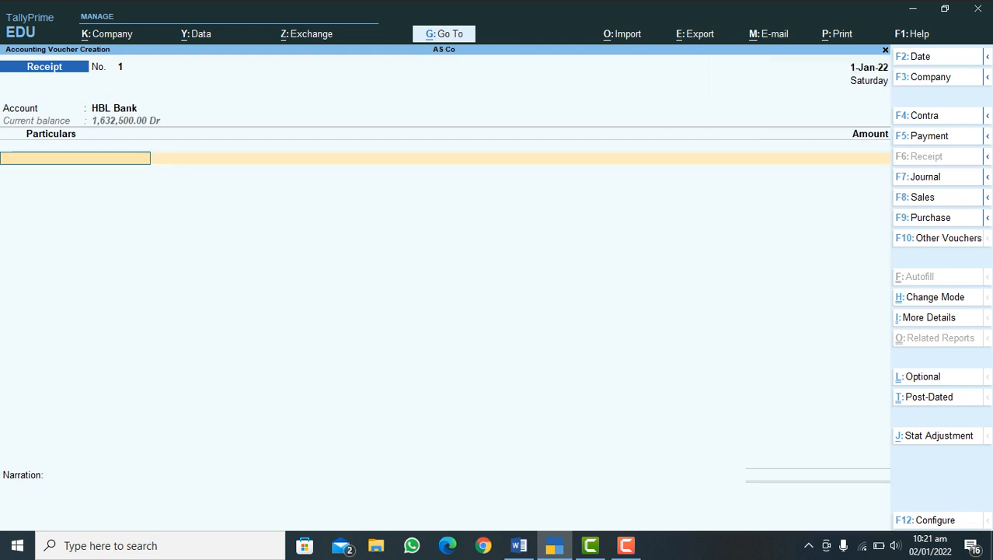
type("C")
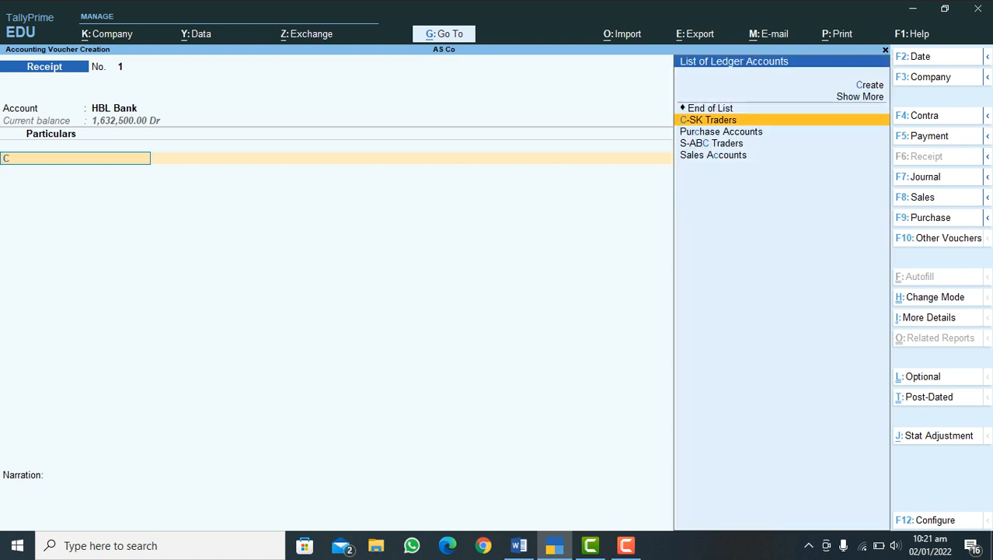
key("Return")
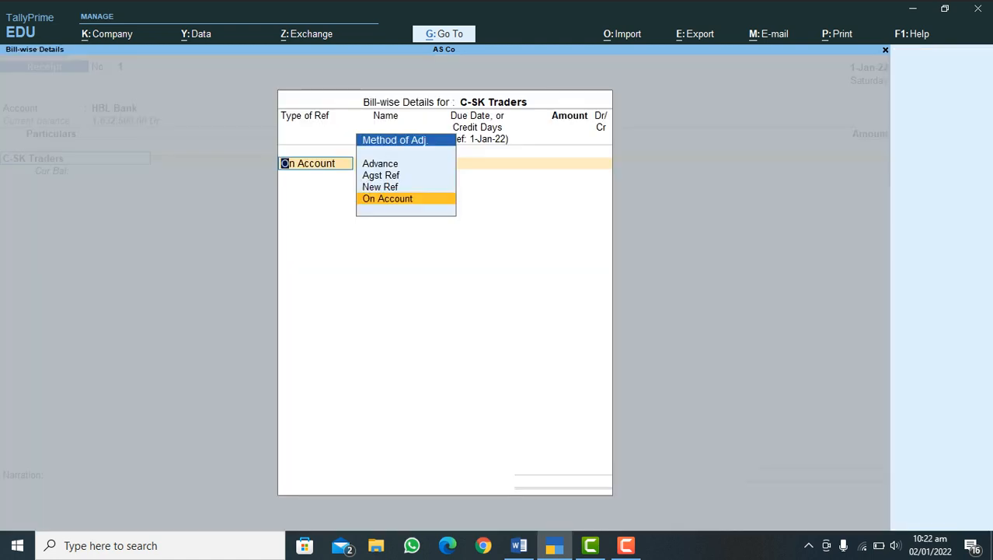
Step: Record the receipt bill-wise as an Advance with reference name 1 for 122,500.00 Cr
key("Up")
key("Up")
key("Up")
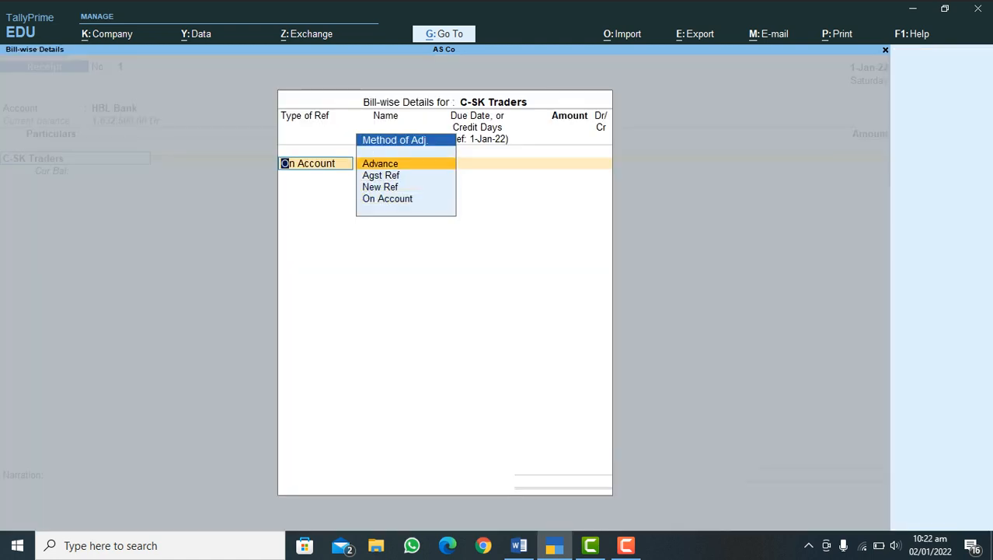
key("Return")
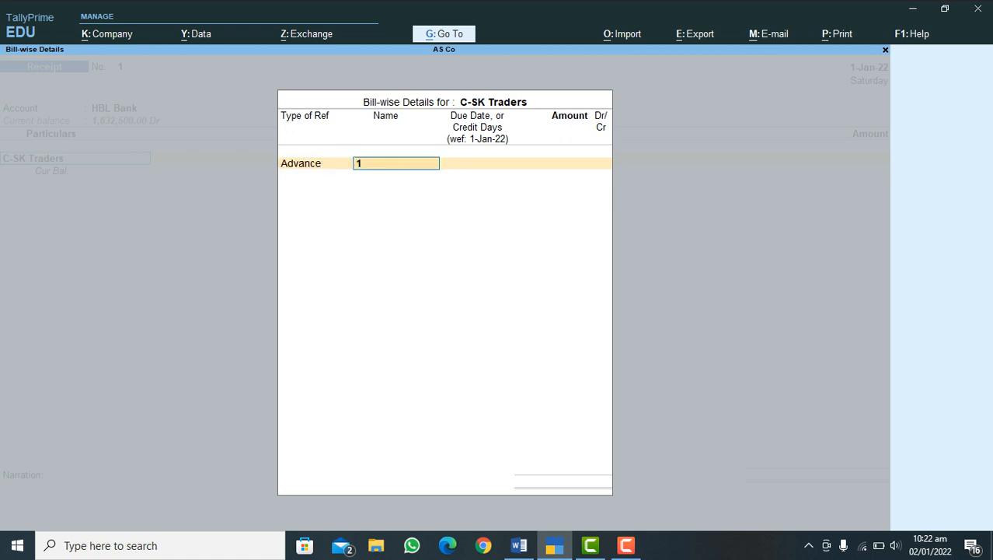
key("Return")
key("Return")
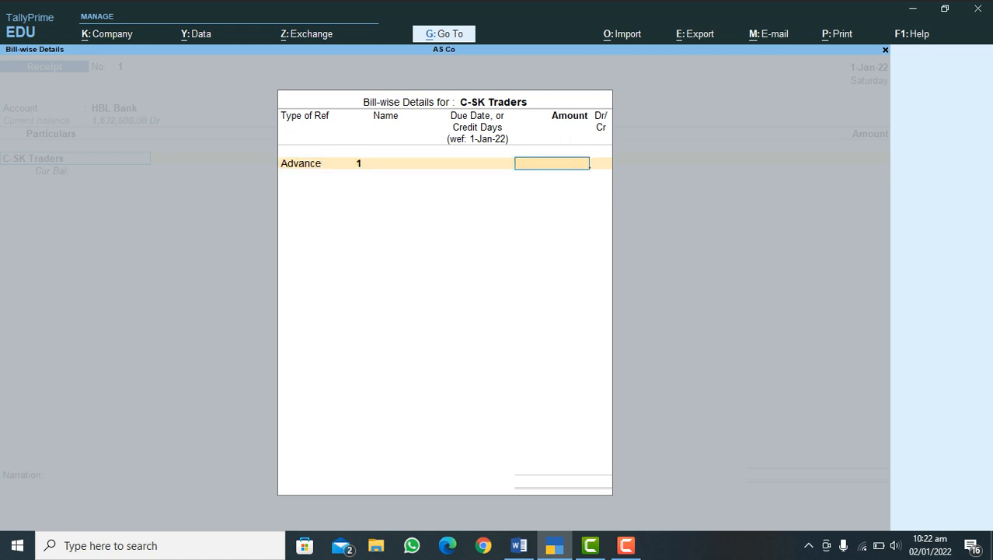
type("122500")
key("Return")
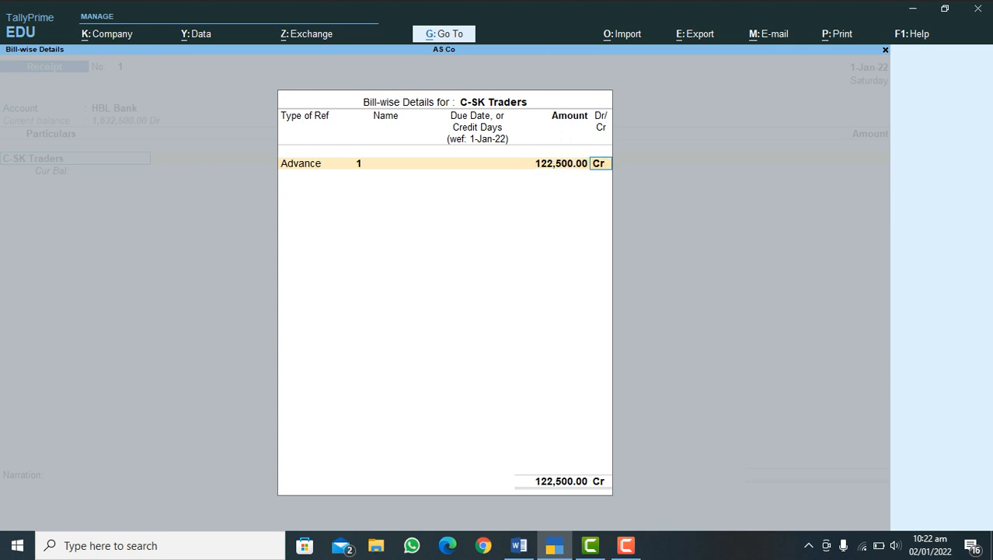
key("Return")
Step: Allocate 122,500.00 to HBL Bank as Cheque/DD with Inst No. 4554554 and Inst Date 1-Jan-22
key("Return")
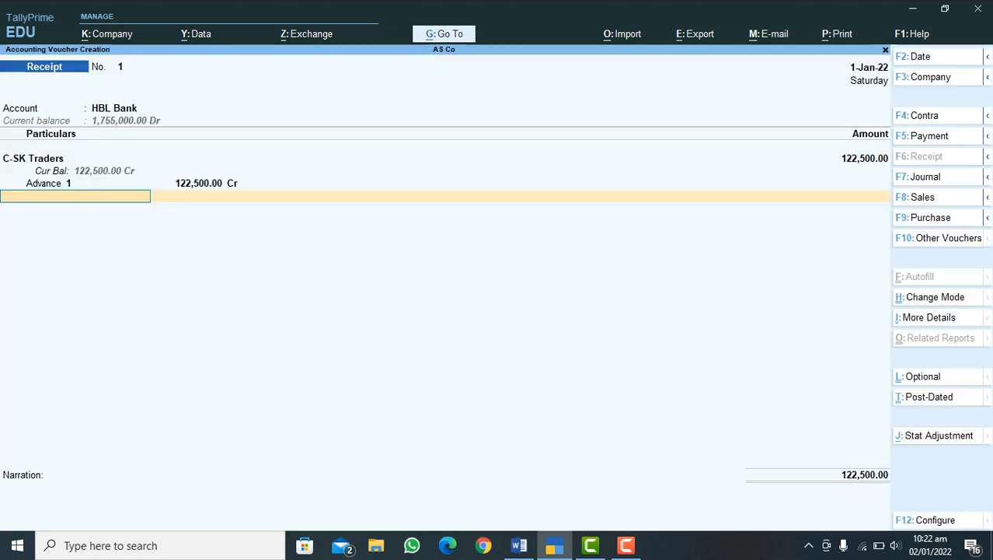
key("Return")
key("Return")
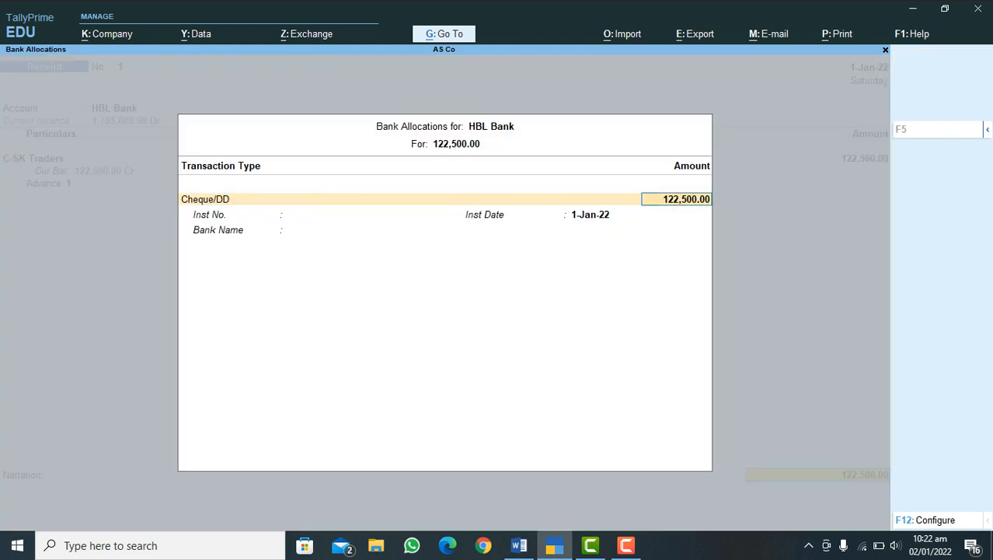
key("Return")
type("4554554")
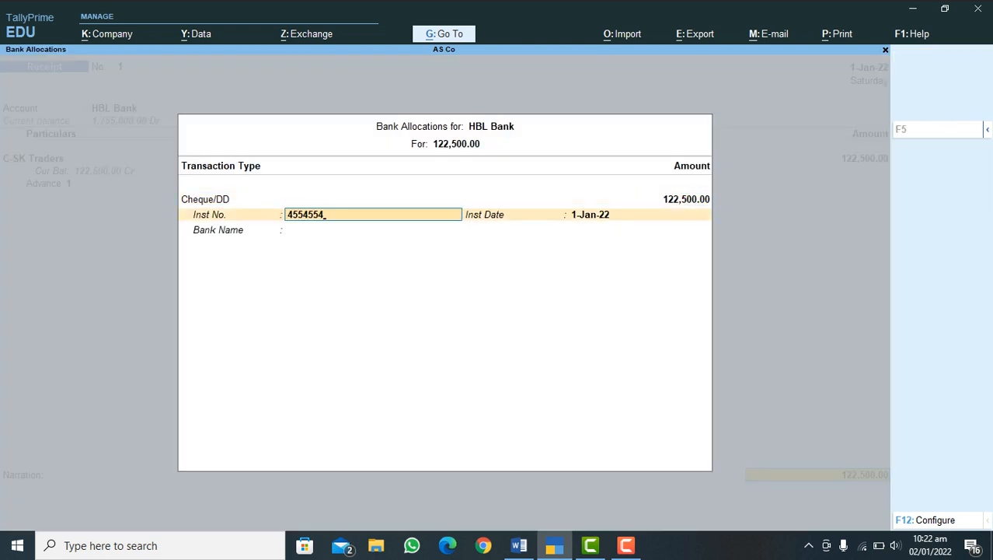
key("Return")
key("Return")
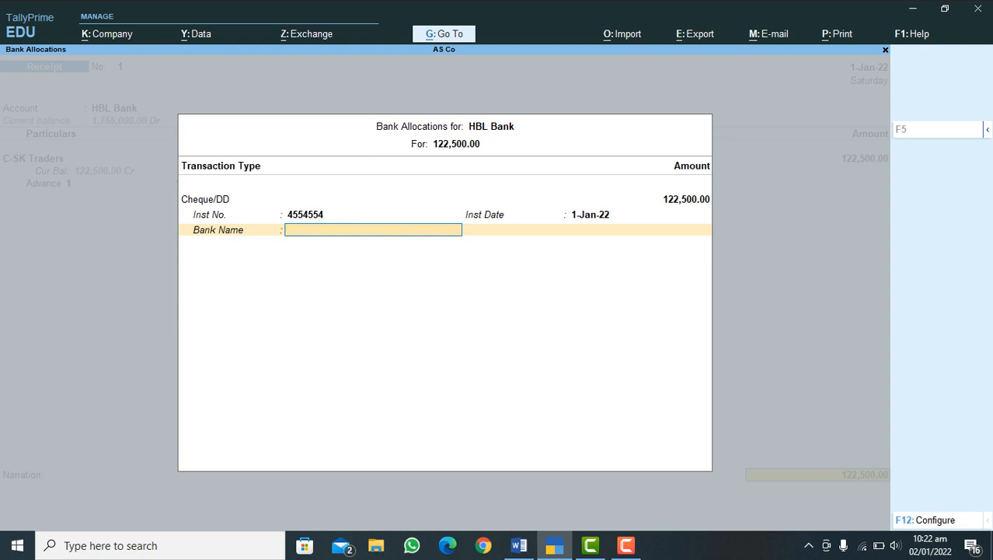
type("BL")
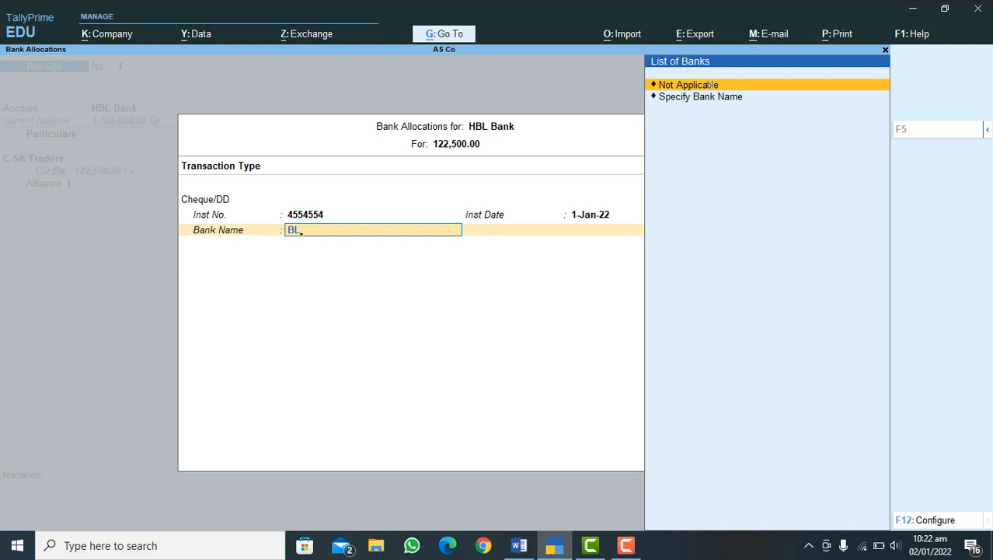
key("BackSpace")
key("BackSpace")
type("H")
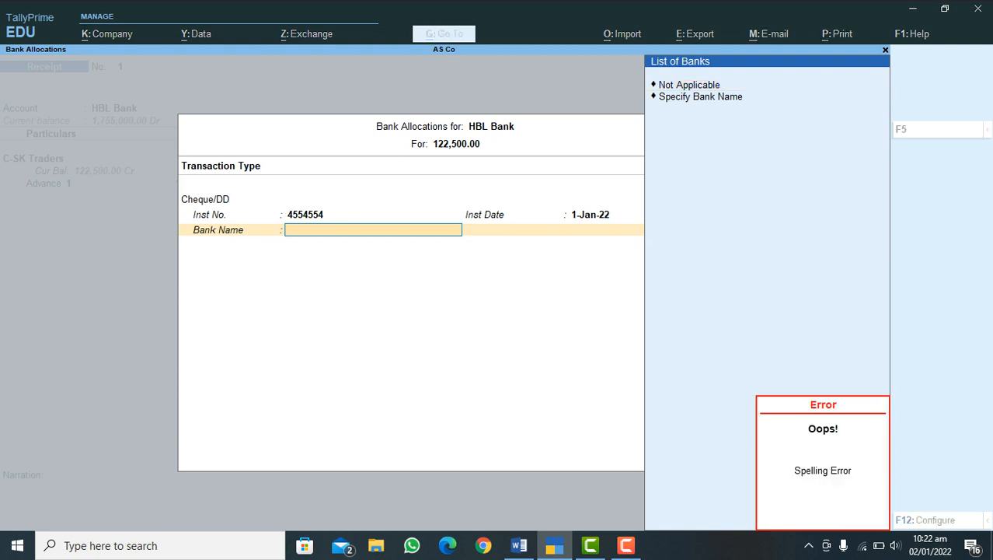
type("BL")
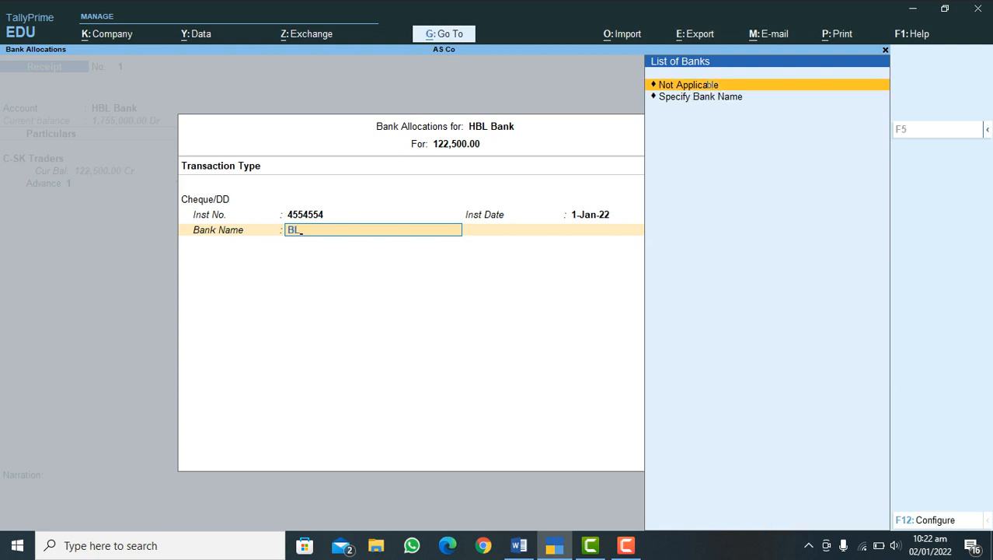
Step: Choose to specify the cheque's bank name manually and enter HBL Bank
key("Down")
key("Return")
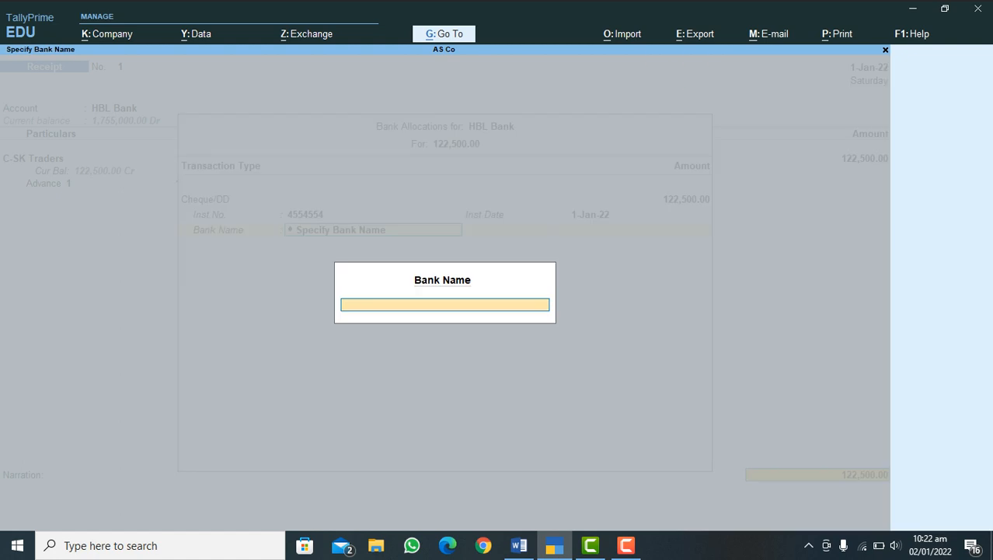
type("HBL Bank")
key("Return")
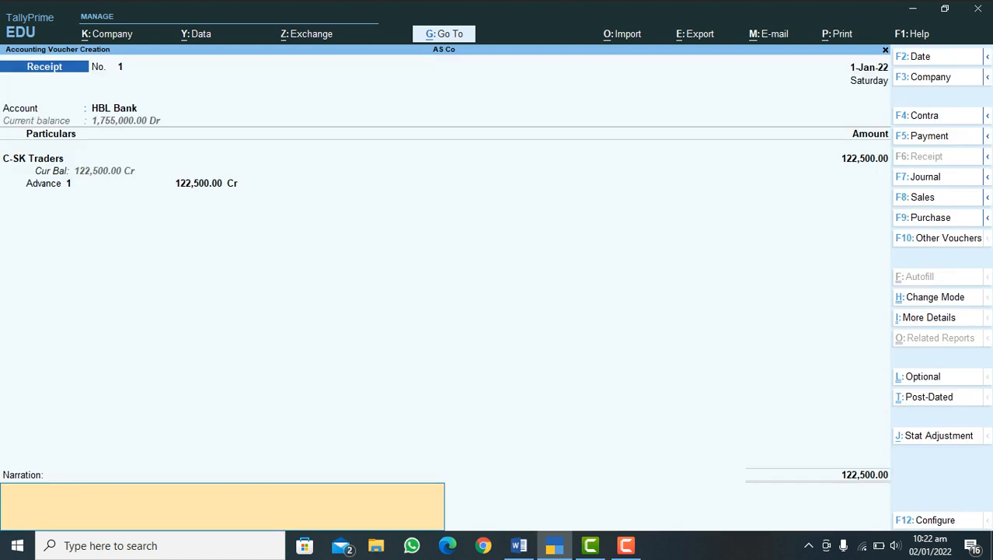
Step: Leave the narration blank, save the receipt voucher, and quit voucher entry
key("Return")
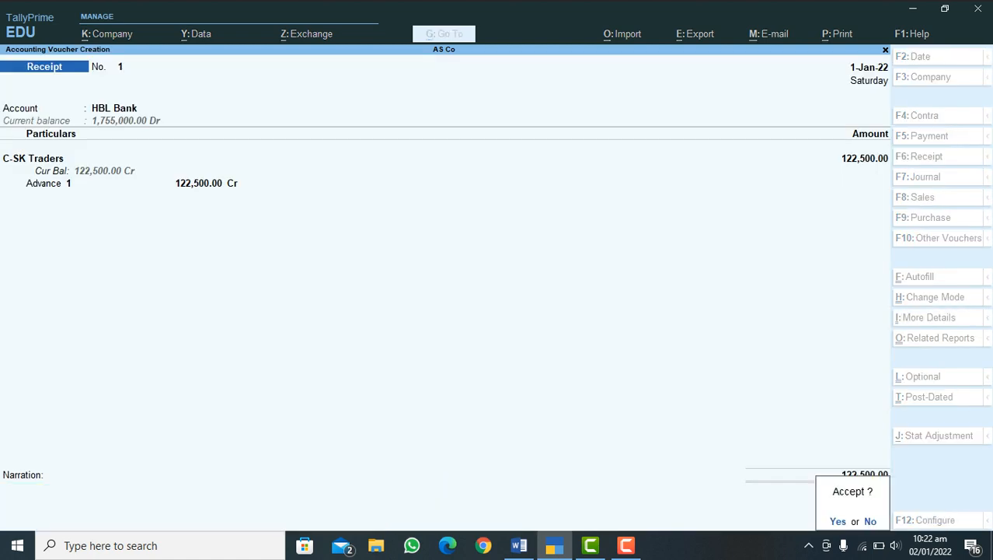
key("Return")
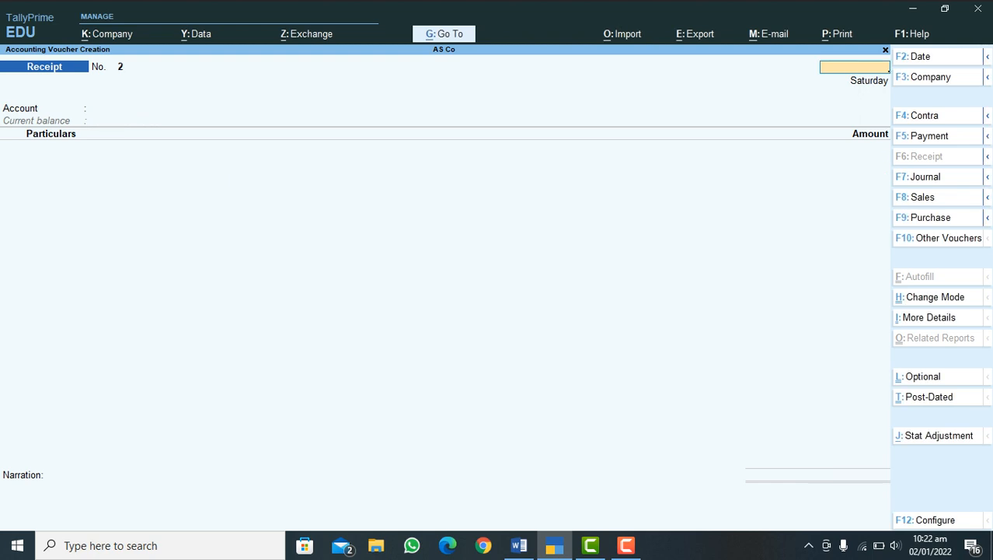
key("Escape")
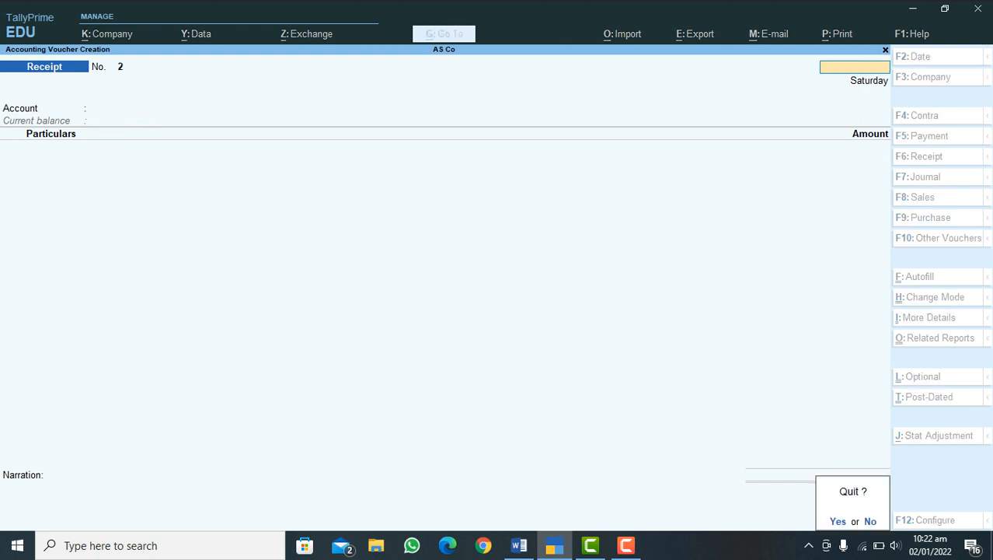
key("y")
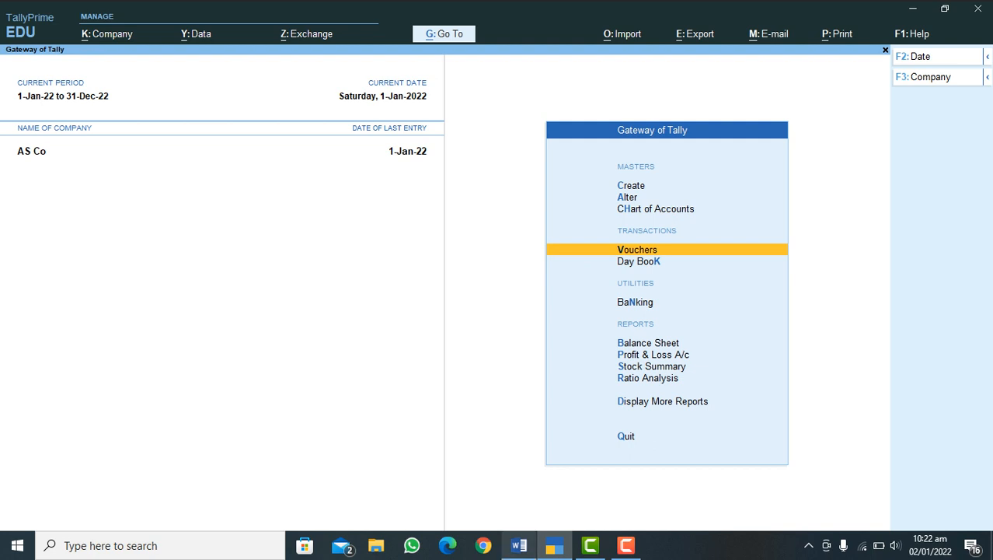
Step: Check the sales process list in Word, return to TallyPrime, and start a Delivery Note voucher
left_click(518, 546)
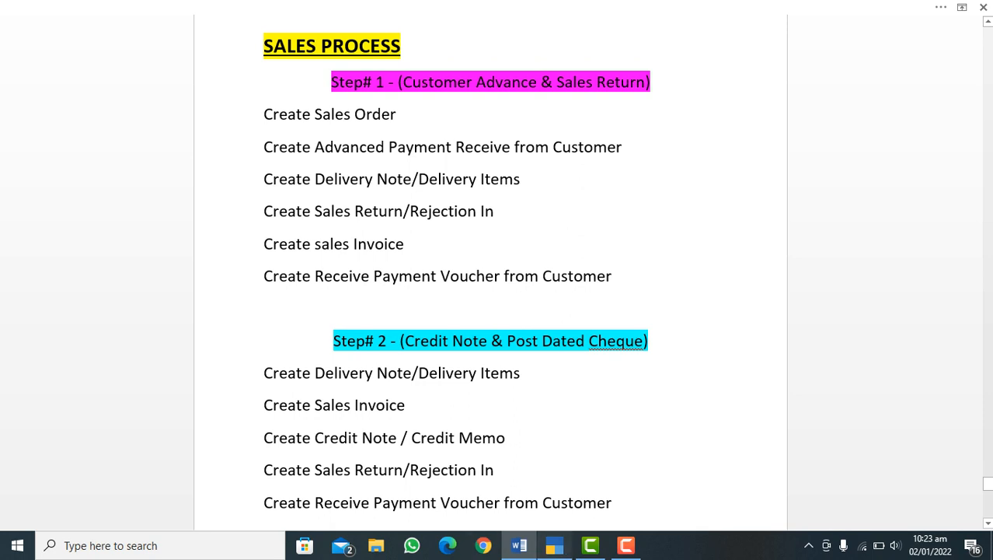
left_click(554, 546)
key("Return")
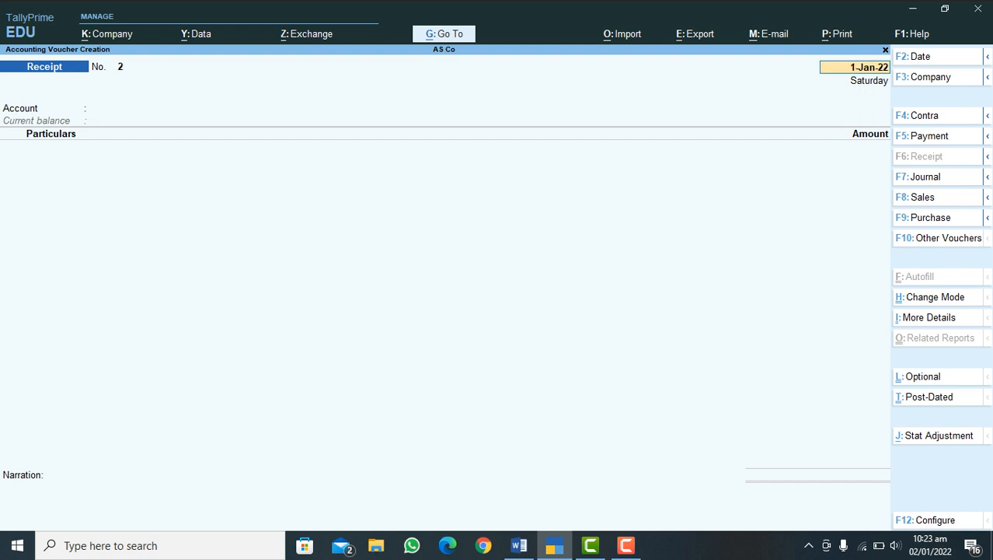
mouse_move(988, 198)
left_click(828, 218)
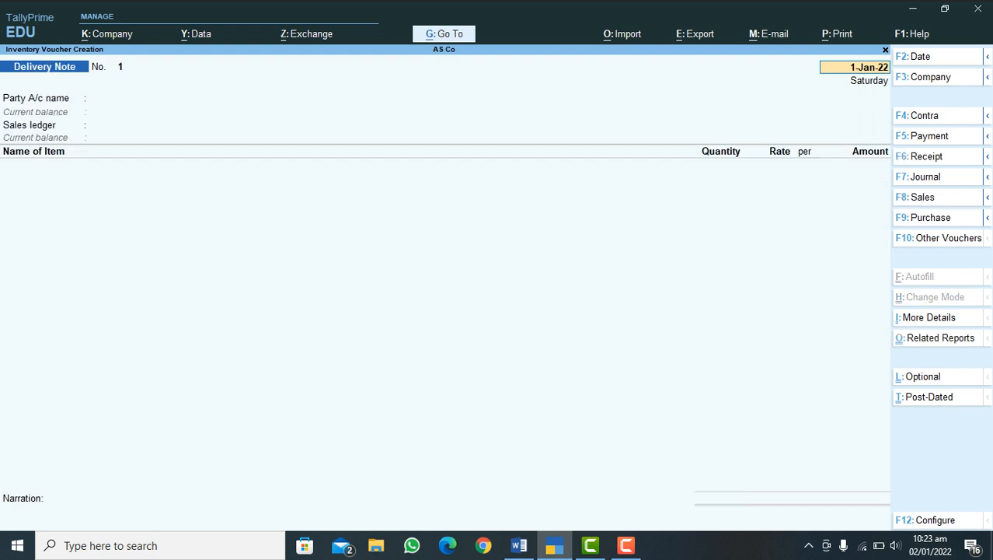
Step: Keep the delivery note's date and set C-SK Traders as the party with Sales Accounts as the sales ledger
key("Return")
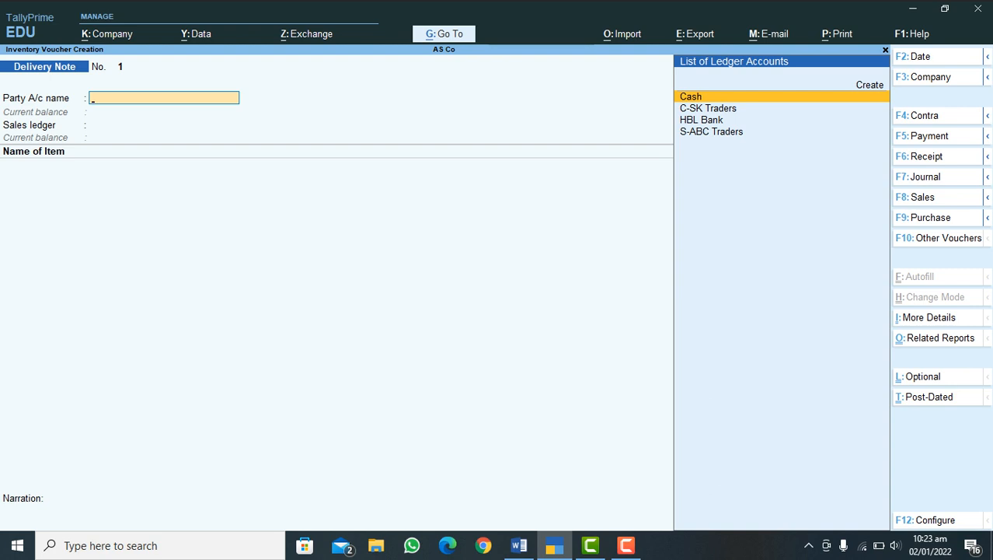
key("Down")
key("Return")
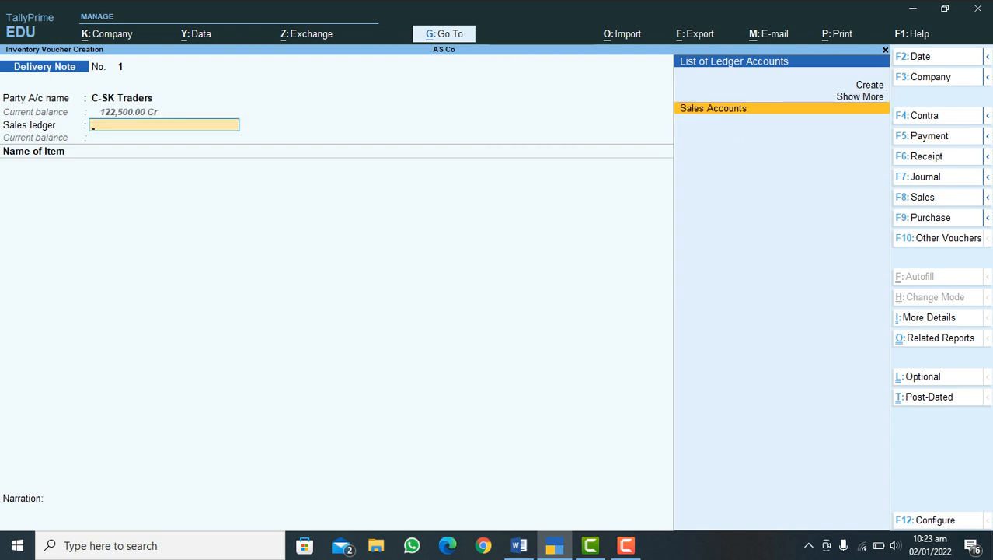
key("Return")
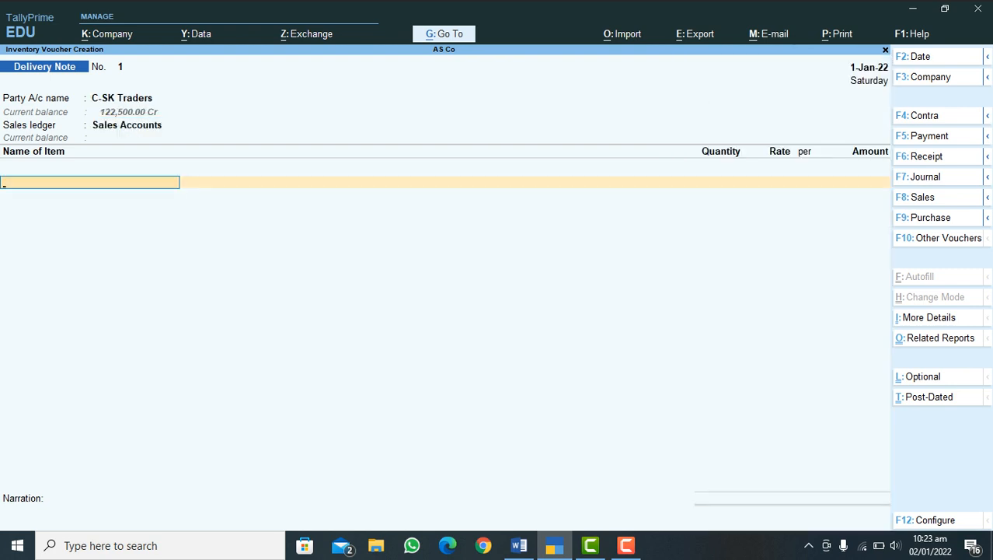
Step: Add Mobile Black 2022 under Tracking No. 1 against Order No. 1, delivering 7 Pcs at 35,000.00 from Store 1
type("M")
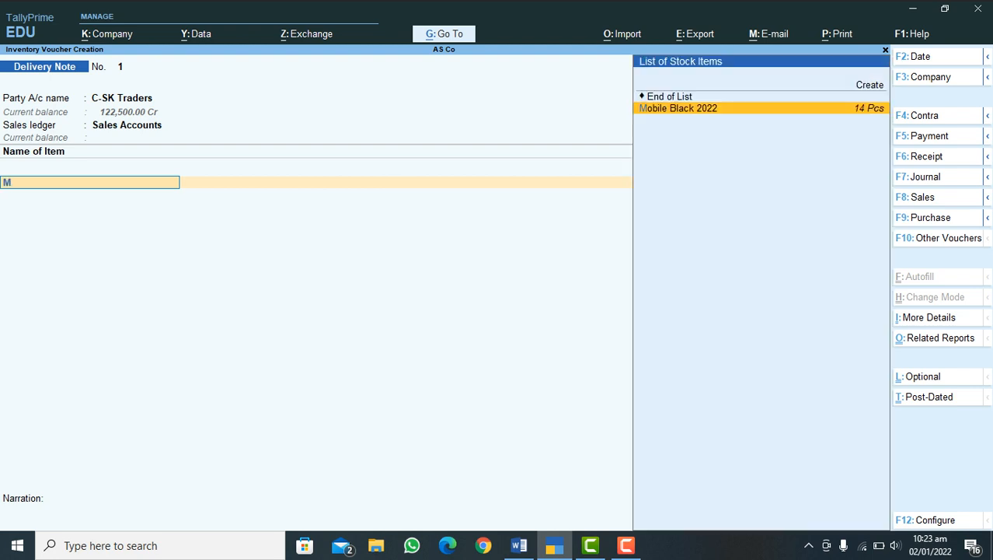
key("Return")
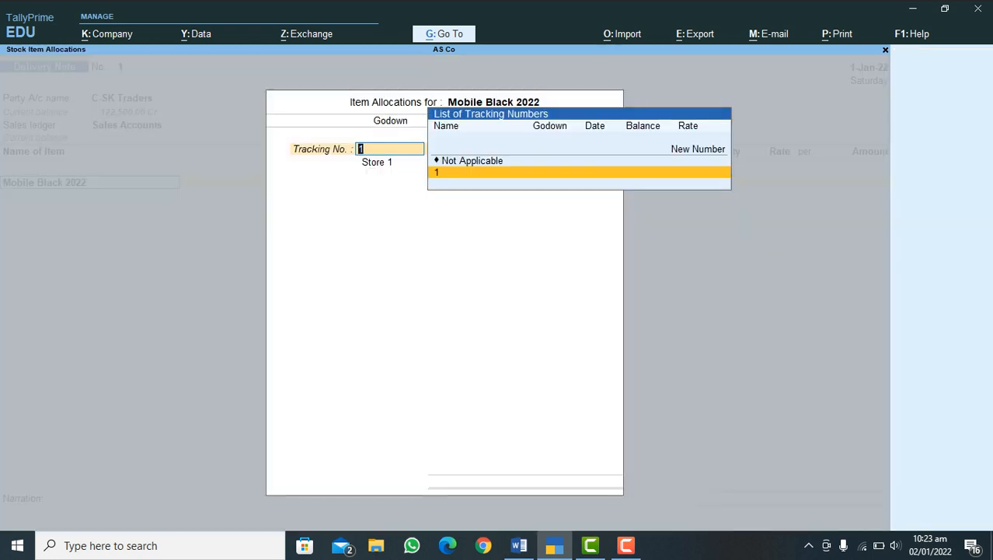
key("Return")
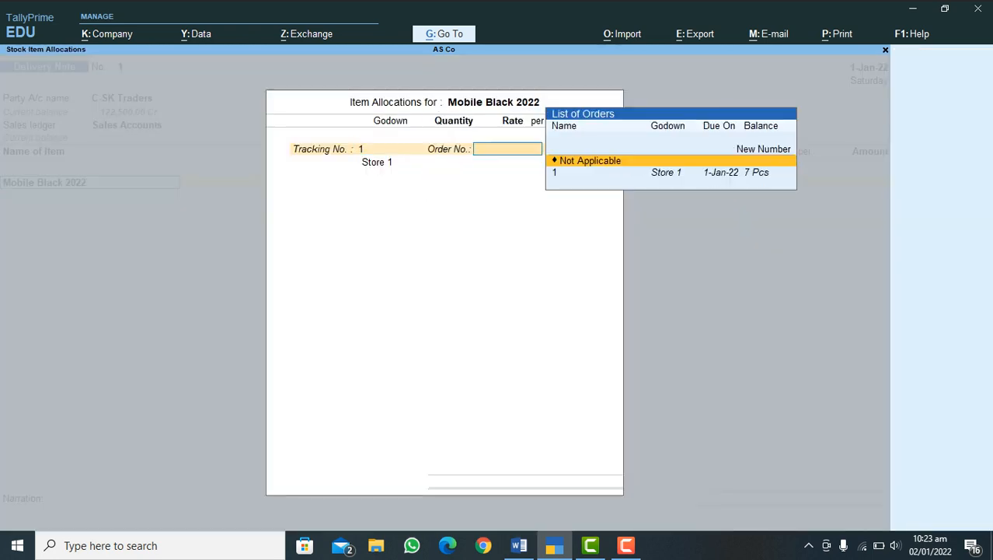
key("Down")
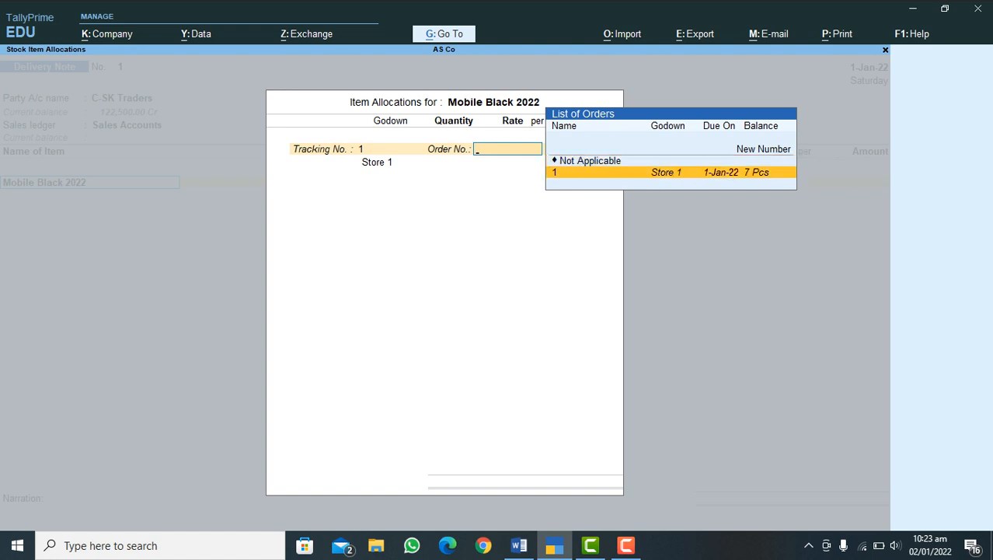
key("Return")
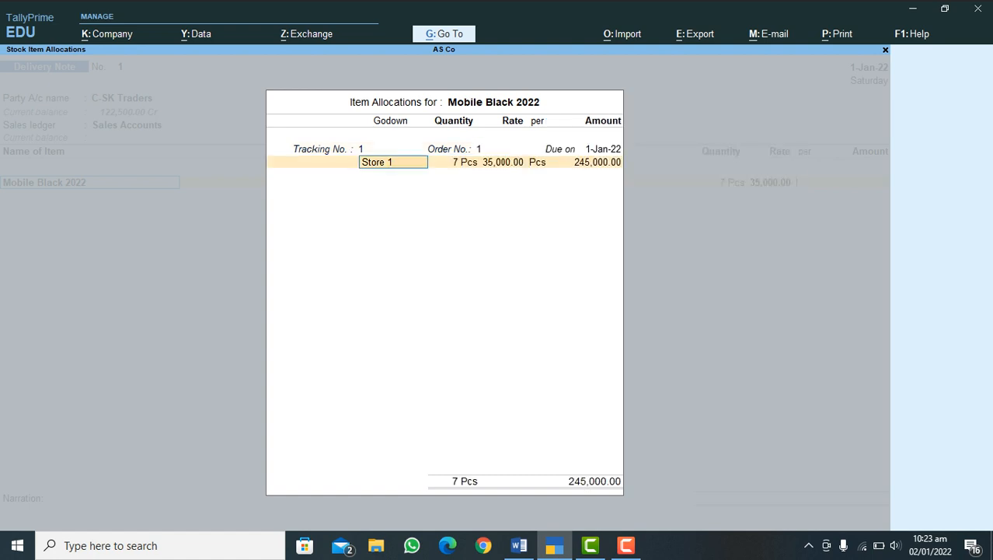
key("Return")
key("Return")
key("Return")
key("Return")
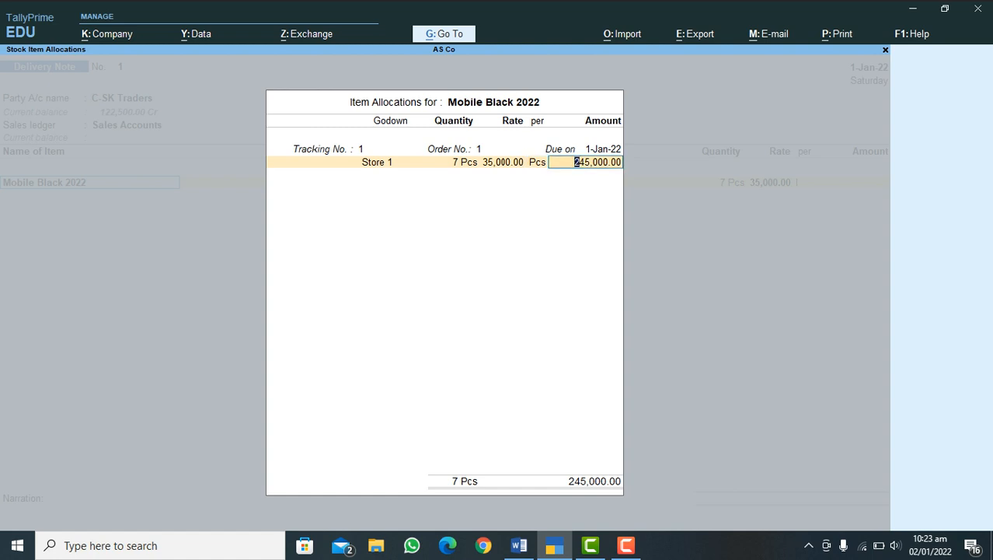
key("Return")
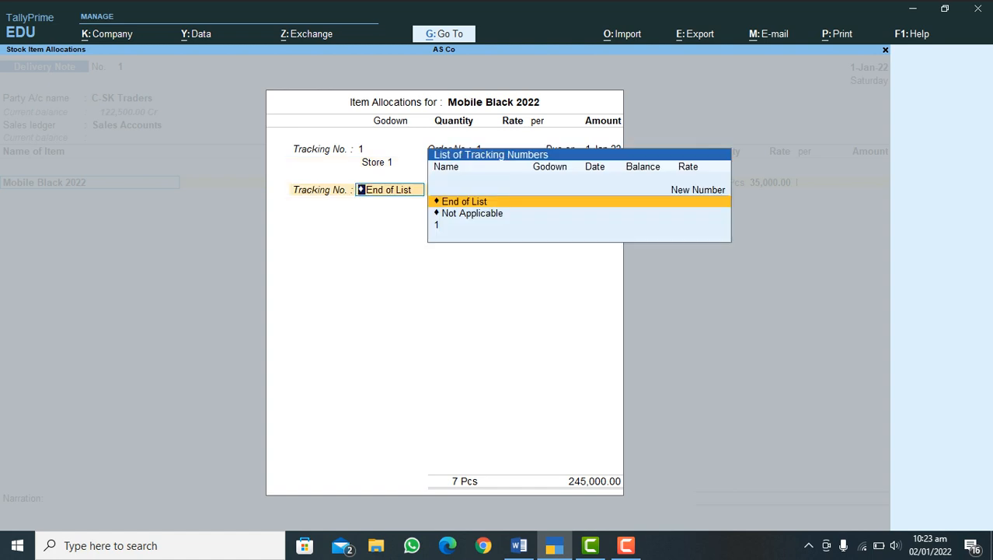
key("Return")
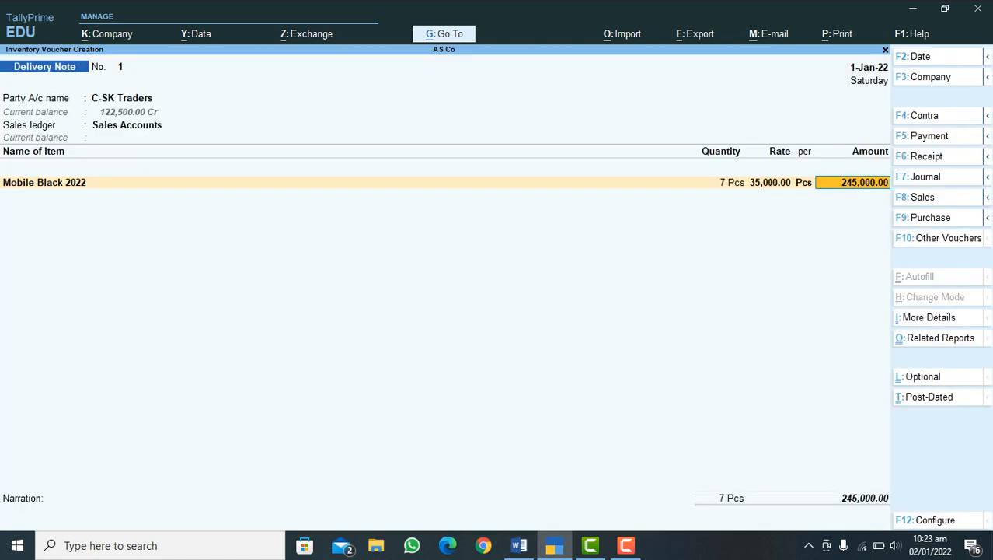
Step: End the item list, leave the narration blank, save the delivery note, and quit voucher entry
key("Return")
key("Return")
key("Return")
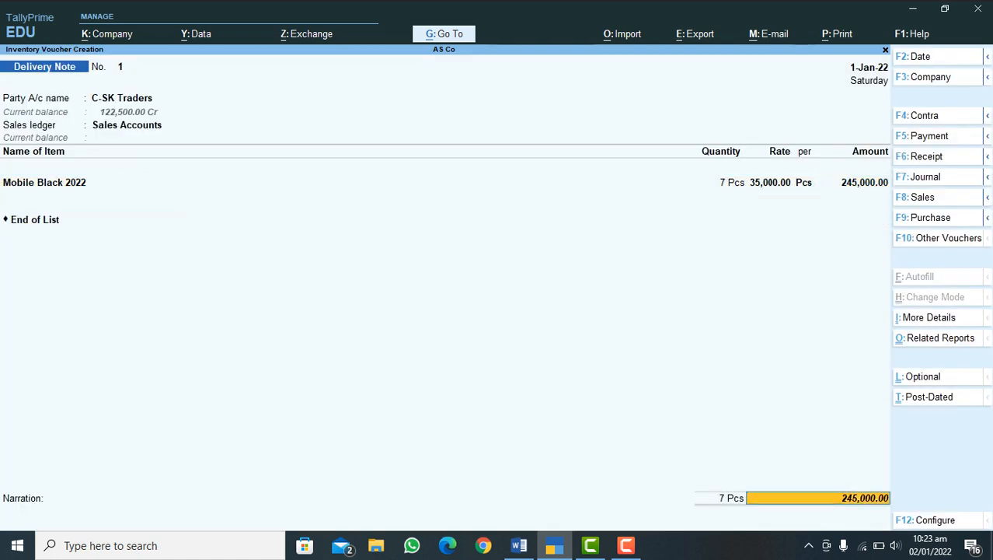
key("Return")
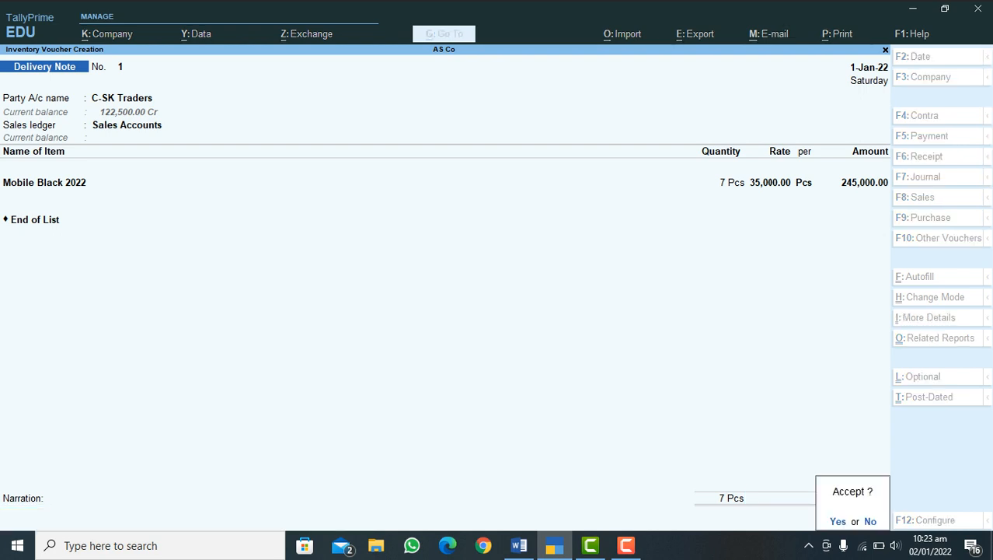
key("Return")
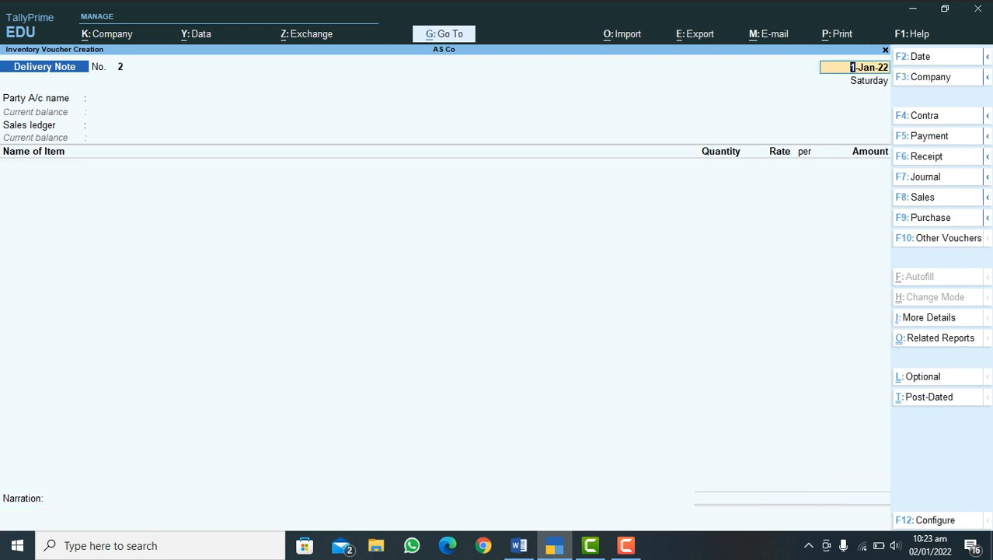
key("Escape")
key("Return")
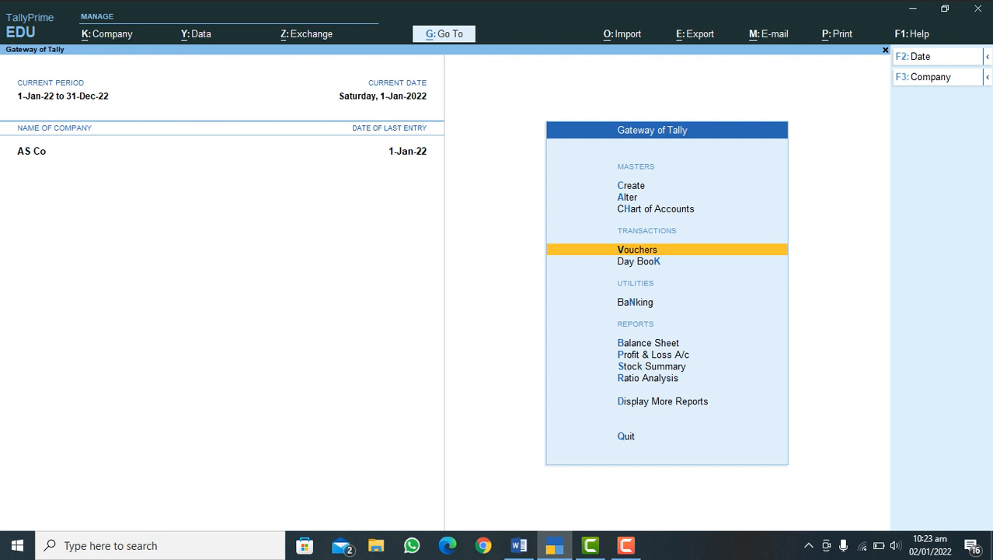
Step: Display the January stock item vouchers for Mobile Black 2022 from the inventory books
key("d")
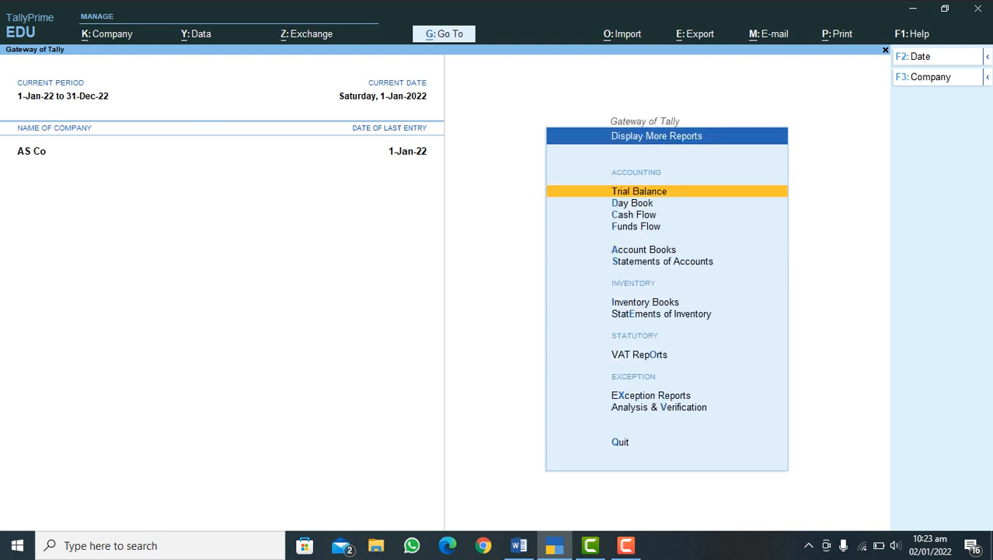
key("i")
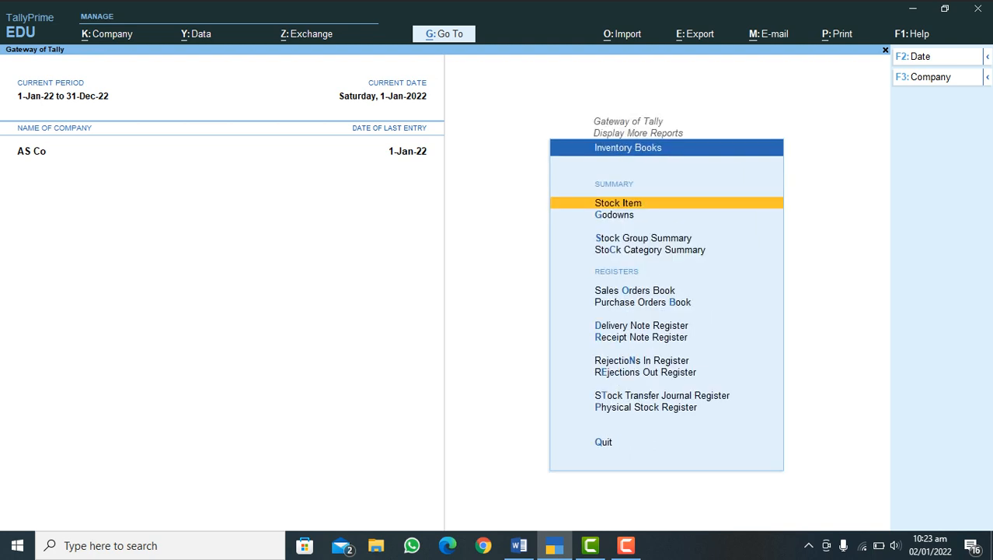
key("Return")
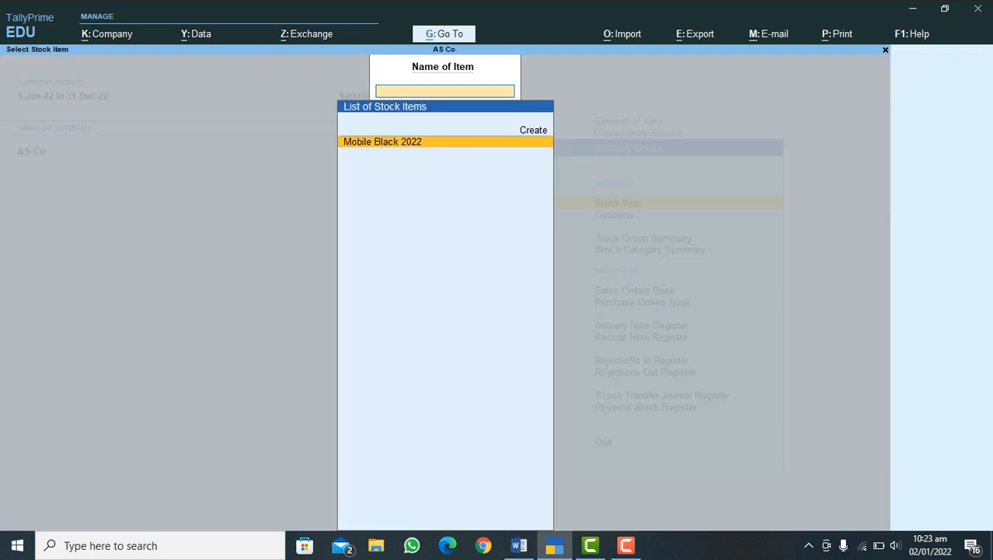
key("Return")
key("Return")
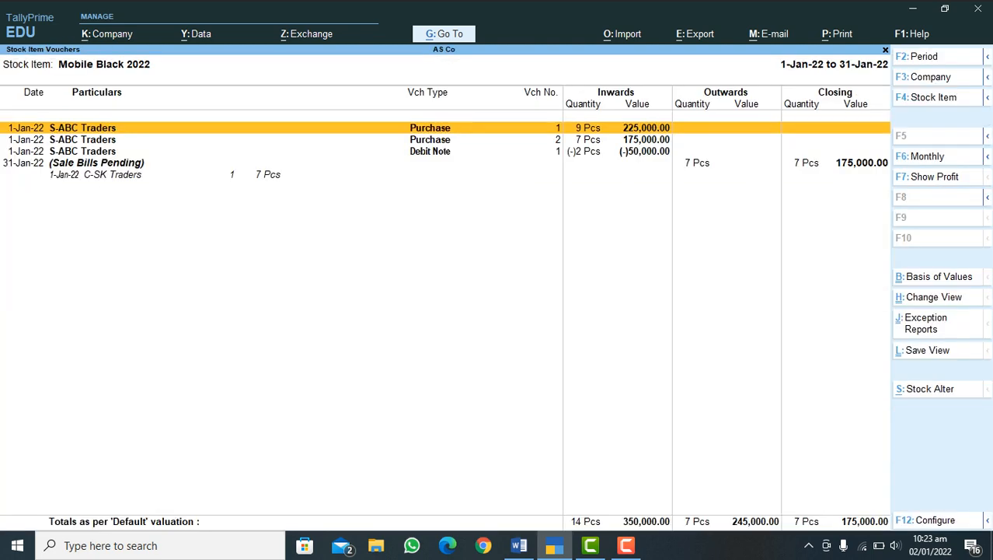
Step: Examine the pending sale bills entry for Mobile Black 2022, and close the stock item reports and Inventory Books
key("Down")
key("Down")
key("Down")
key("Return")
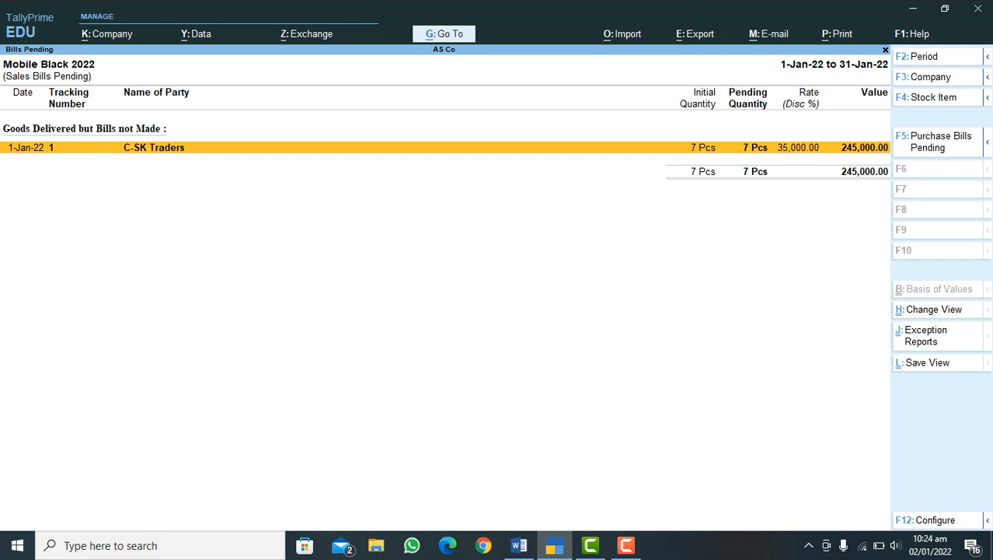
key("Escape")
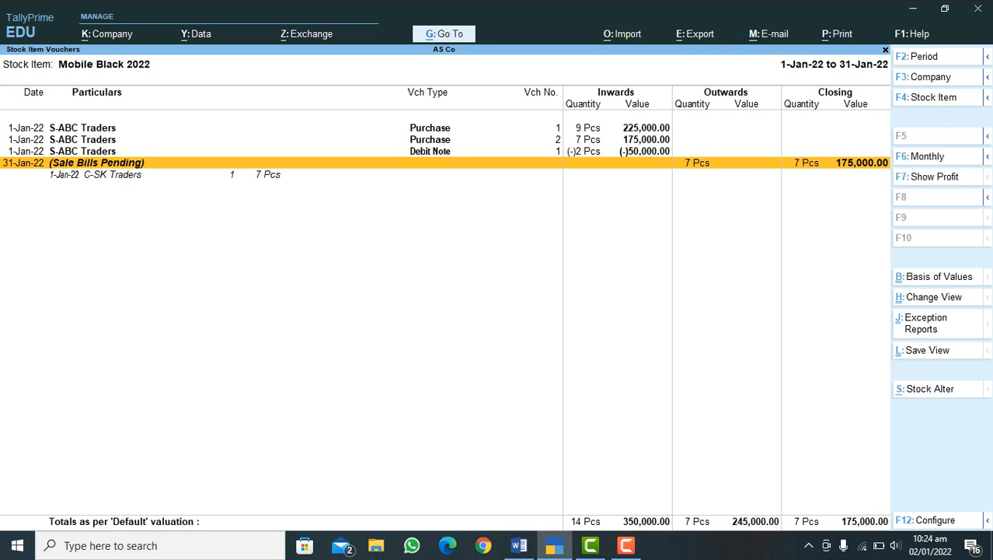
key("Escape")
key("Escape")
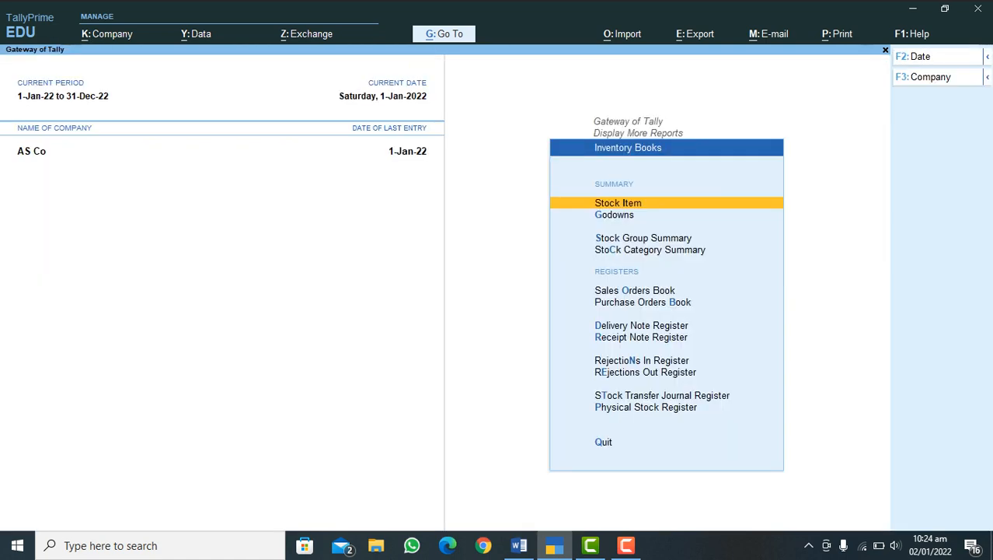
key("Escape")
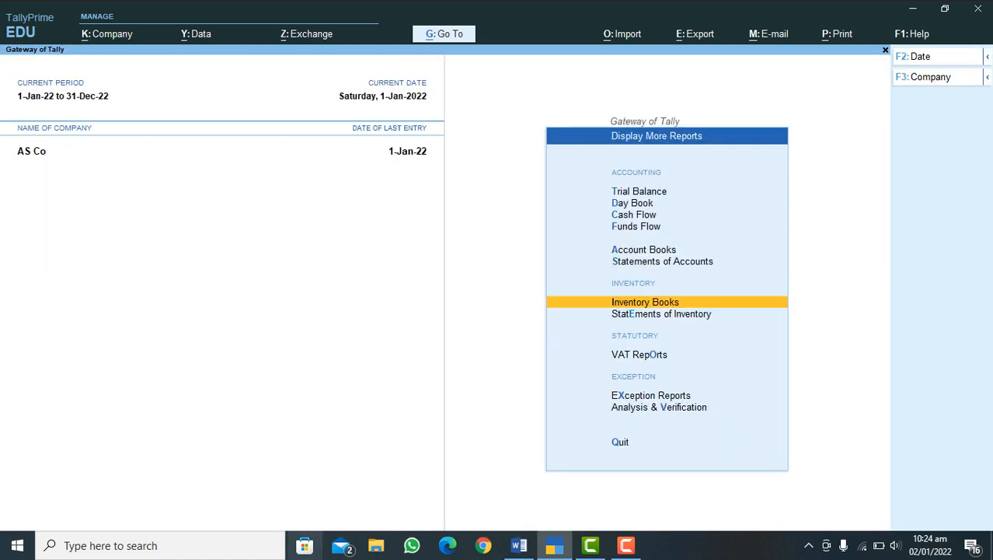
Step: Check the next stage in the Word sales process outline, return to TallyPrime, and close the additional reports list
left_click(519, 545)
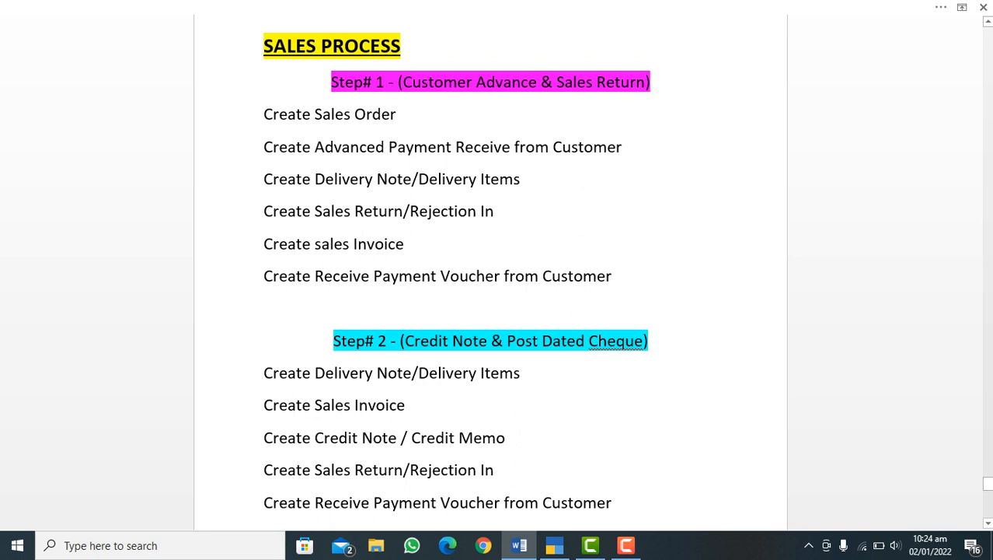
left_click(554, 545)
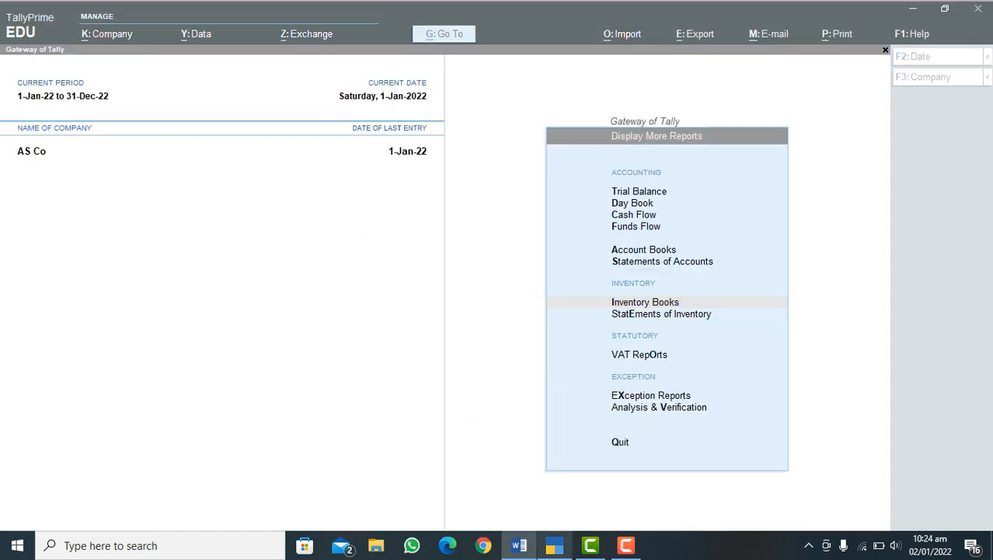
key("Escape")
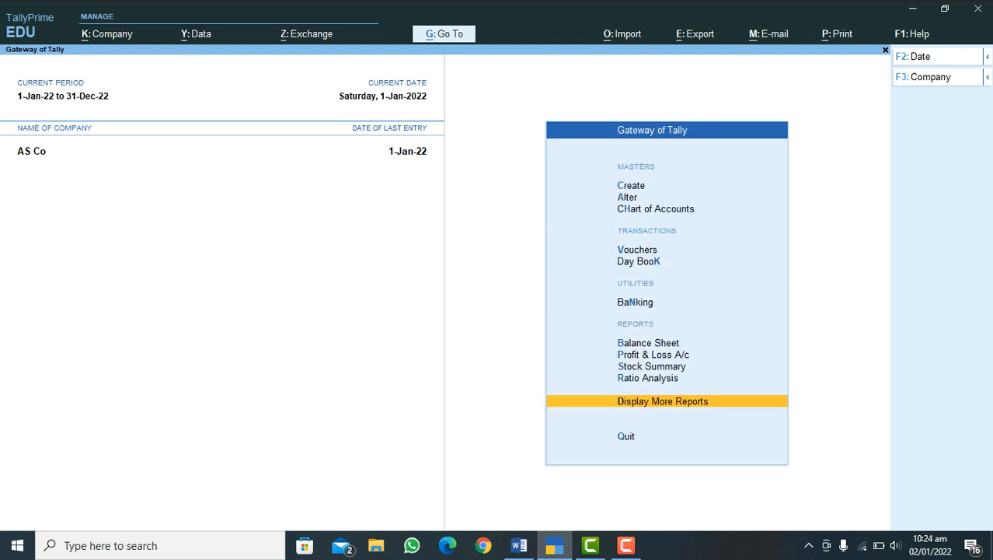
Step: Start a Rejections In voucher dated 1-Jan-22 with C-SK Traders as the ledger account and customer, leaving the address blank
key("alt+F8")
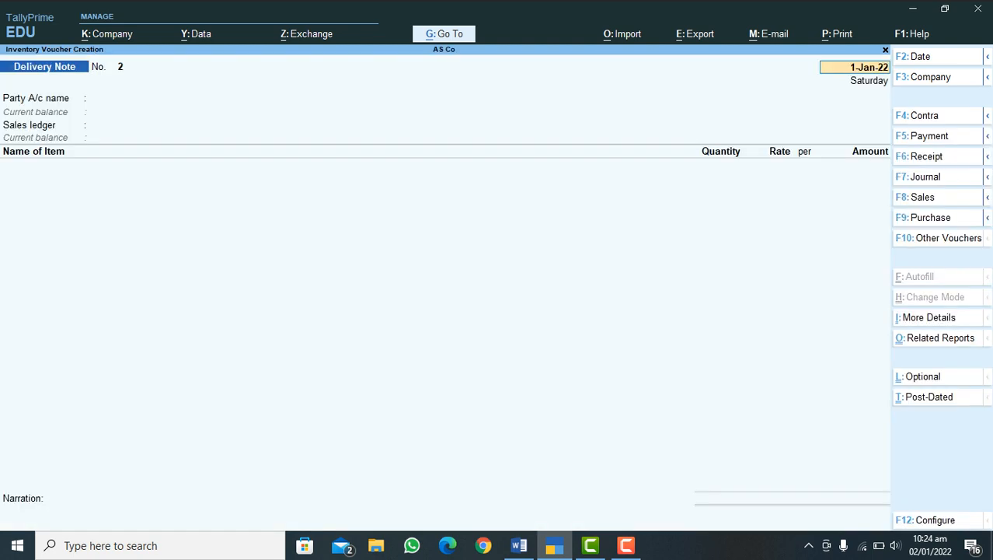
key("F6")
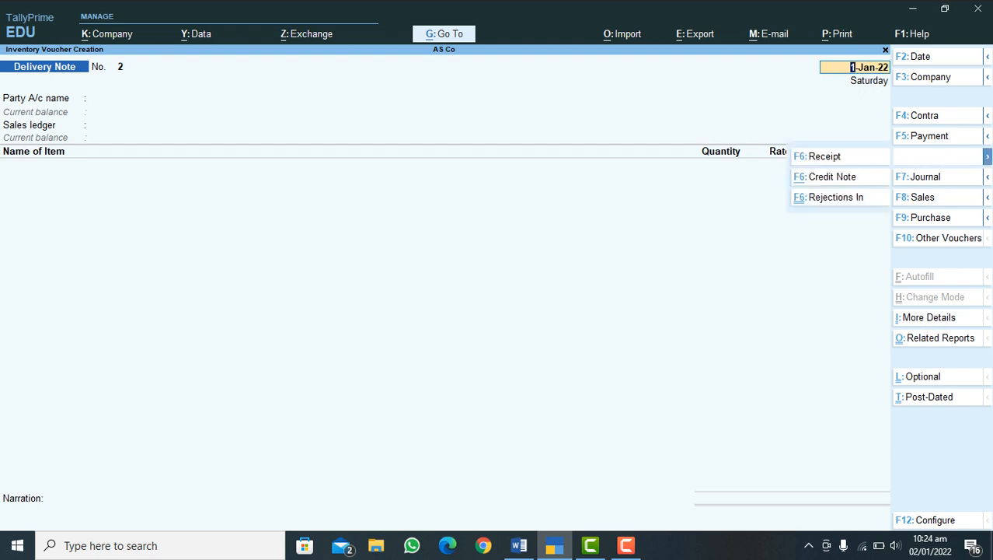
left_click(835, 198)
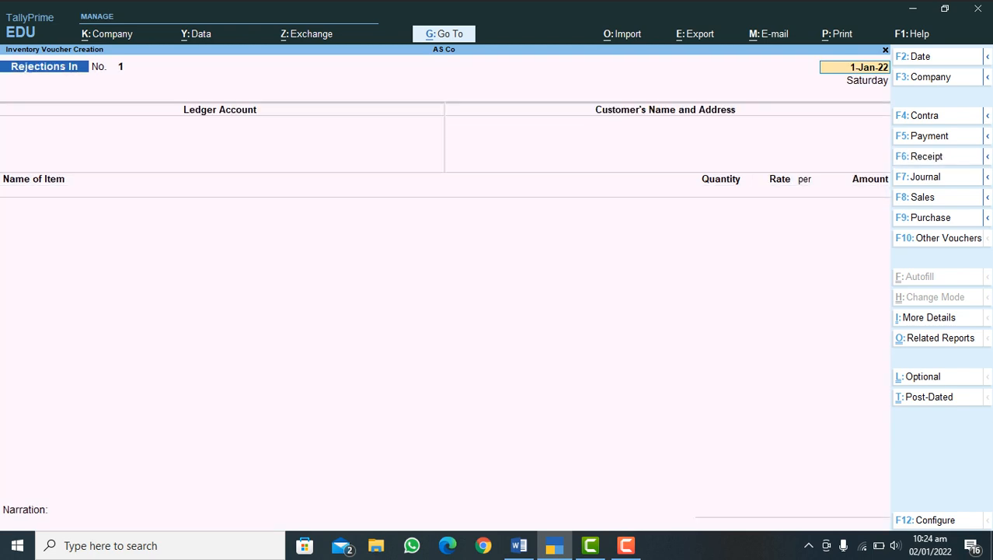
key("Return")
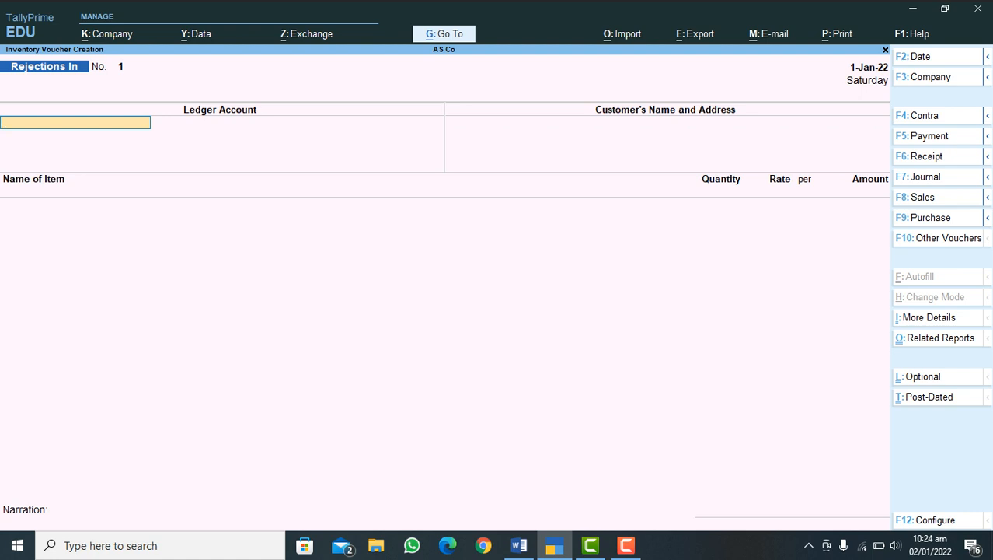
type("C")
key("Down")
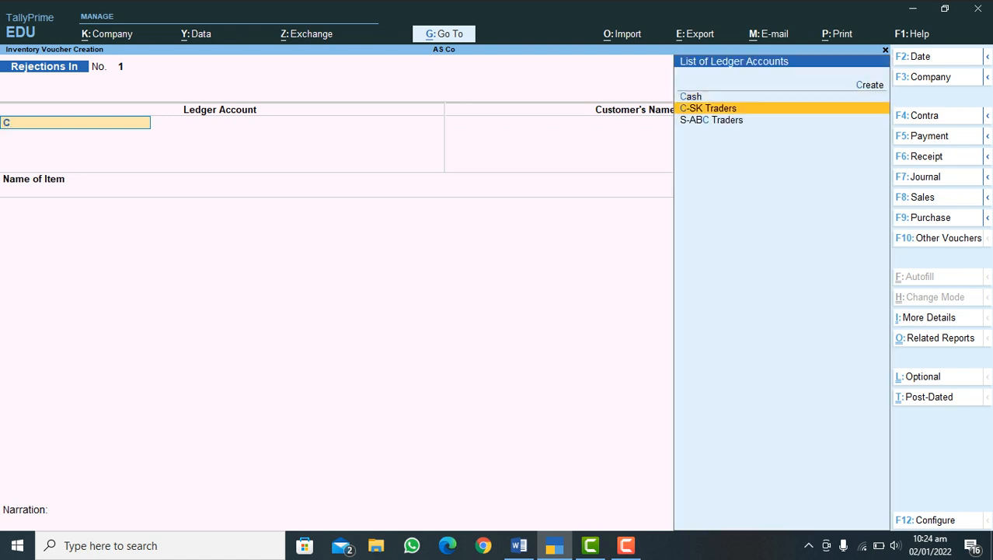
key("Return")
key("Return")
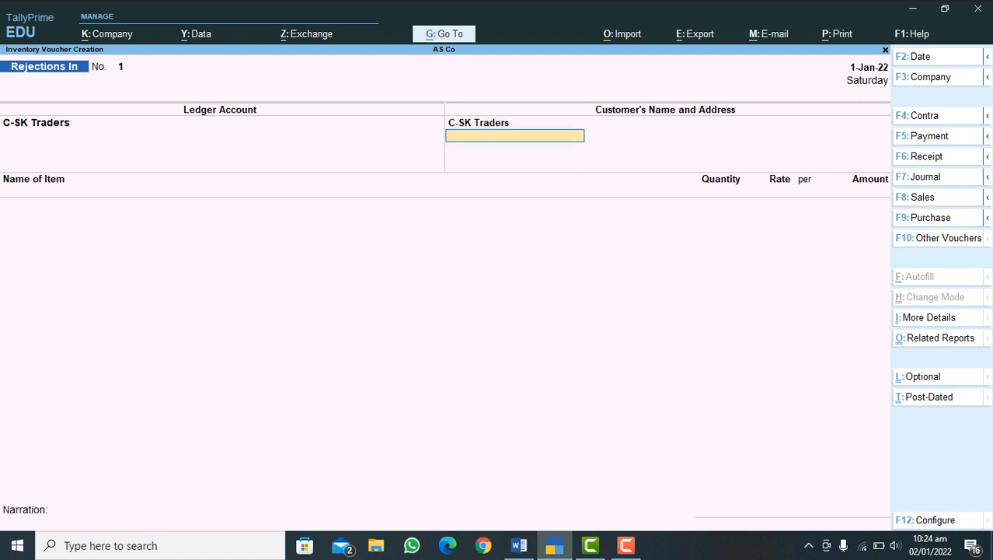
key("Return")
Step: Add Mobile Black 2022 under Tracking No. 1 and Order No. 1, returning 2 Pcs at 35,000.00 to Store 1
type("Mo")
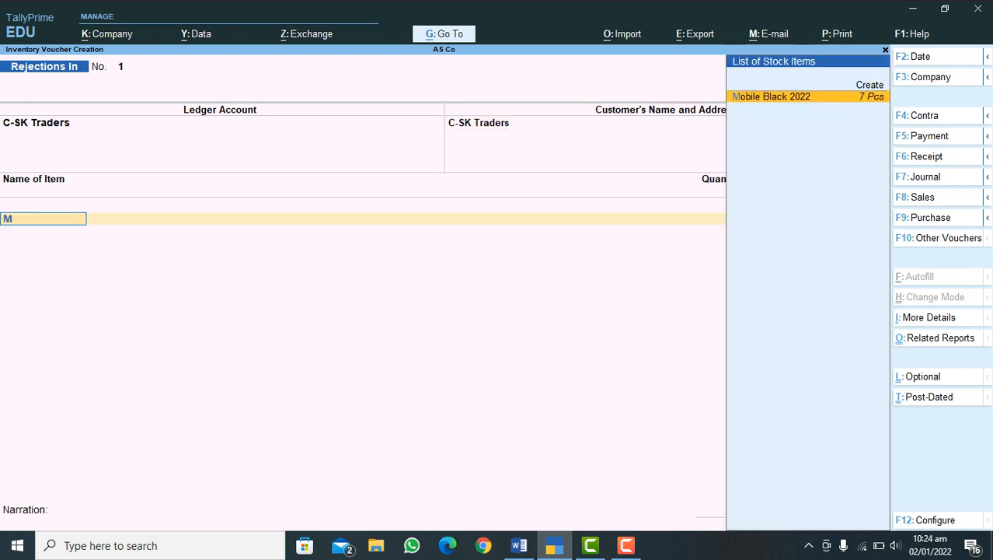
key("Return")
key("Return")
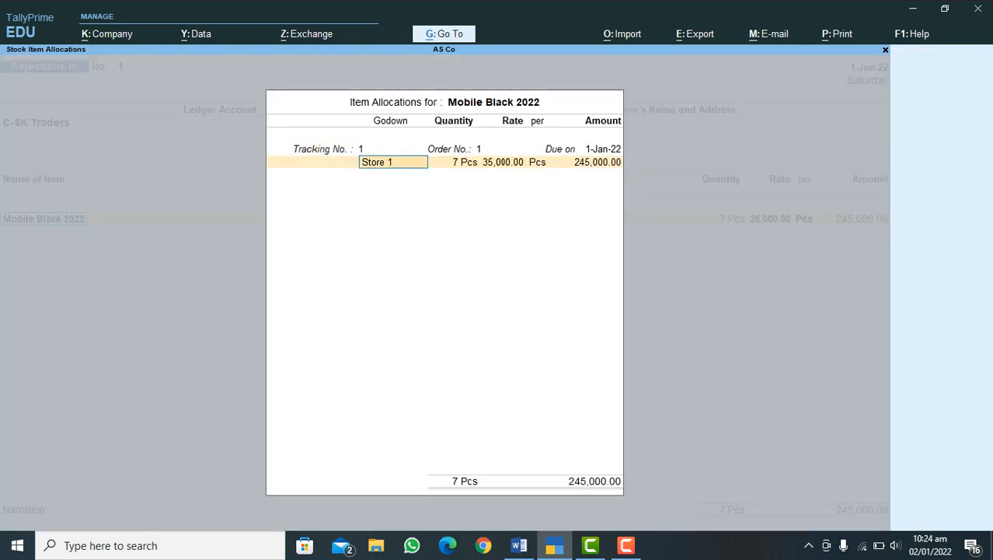
key("Return")
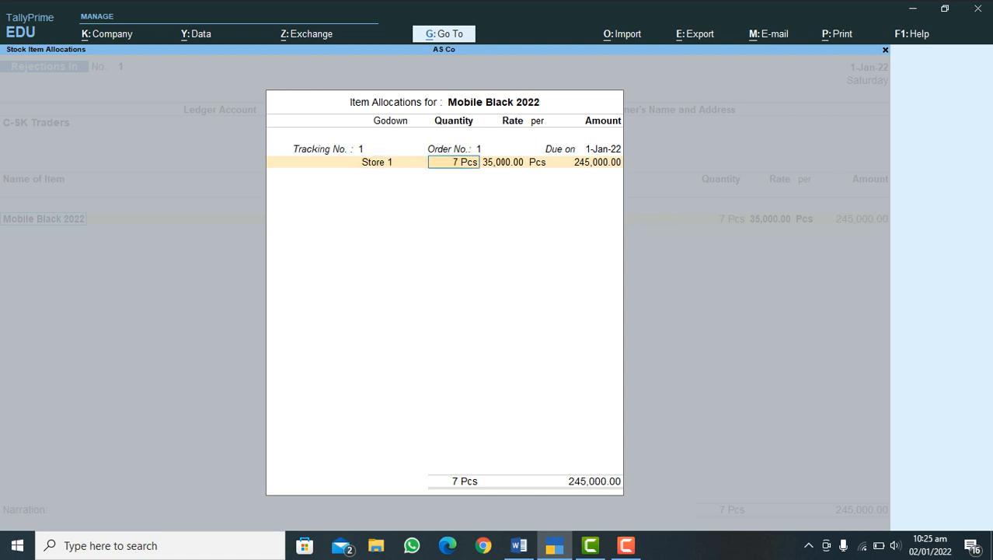
type("2")
key("Return")
key("Return")
key("Return")
key("Return")
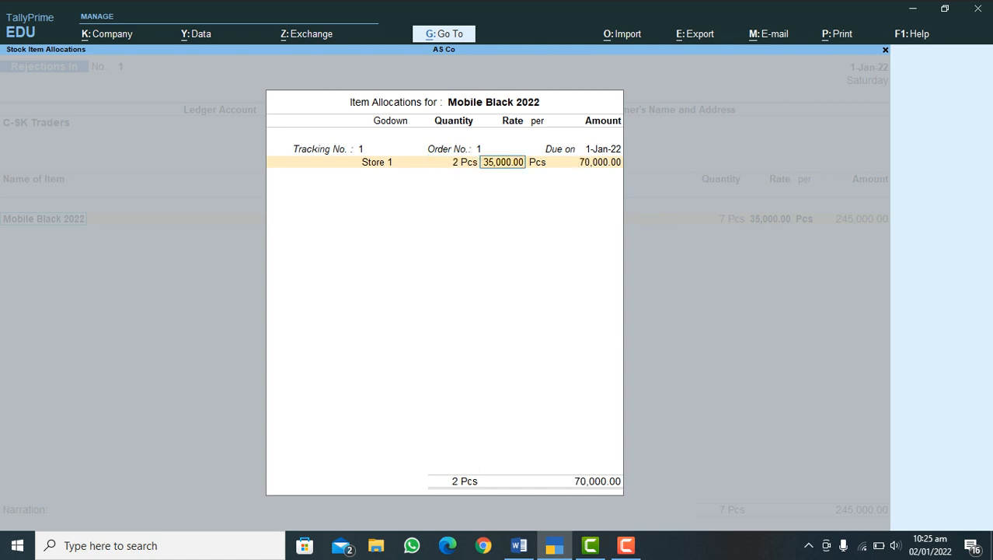
Step: Finish the item allocation, save the Rejections In voucher with a blank narration, and quit voucher entry
key("Return")
key("Return")
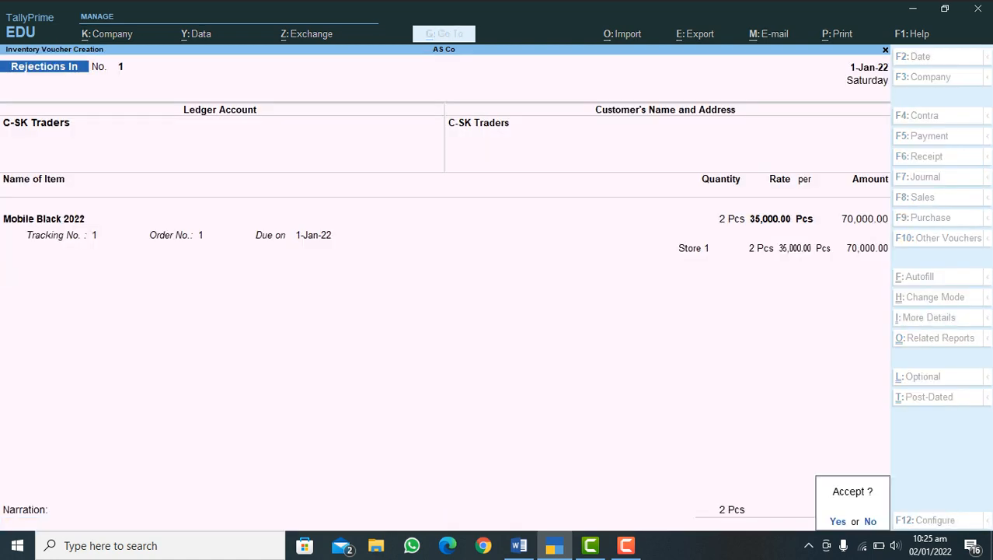
key("Return")
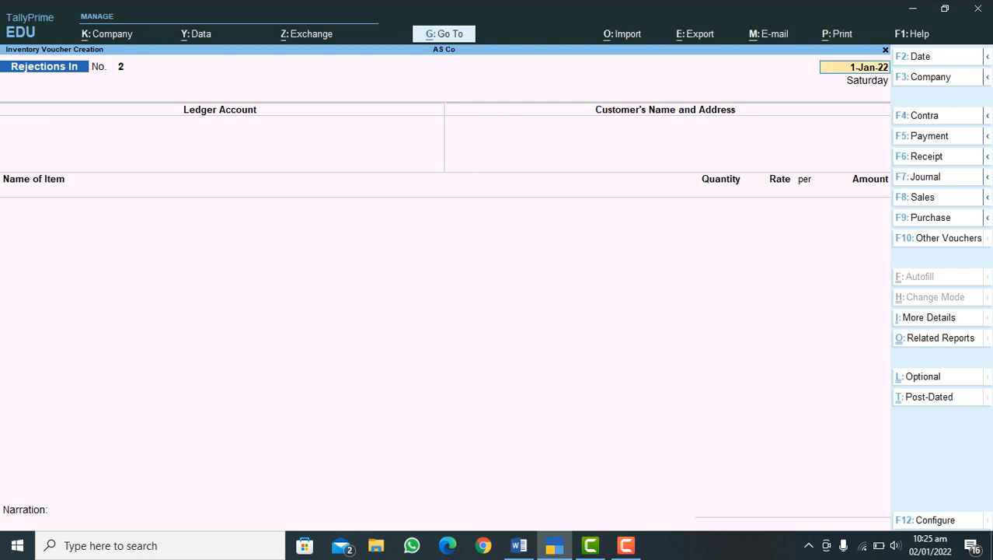
key("Escape")
key("Return")
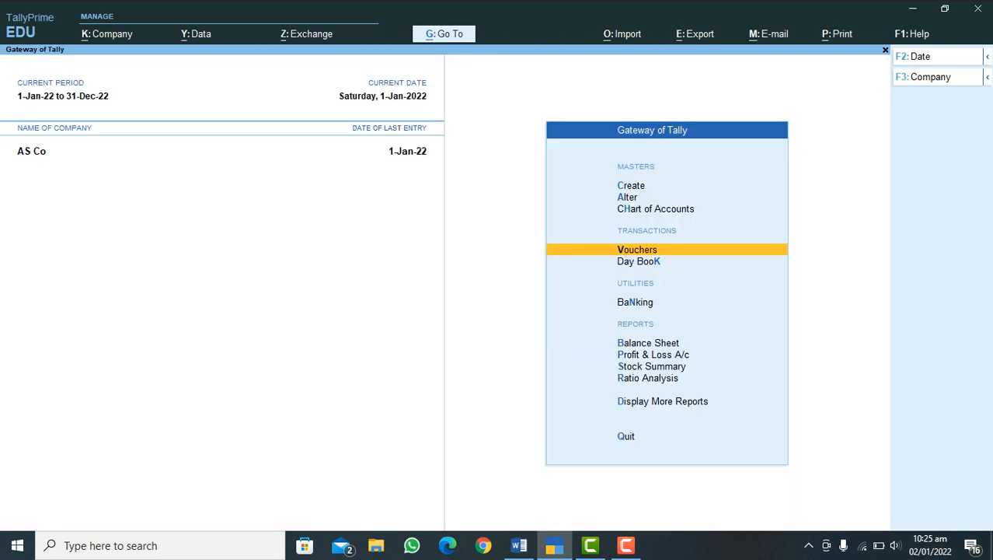
Step: Display the January stock item vouchers for Mobile Black 2022 to check the stock after the sales return
key("d")
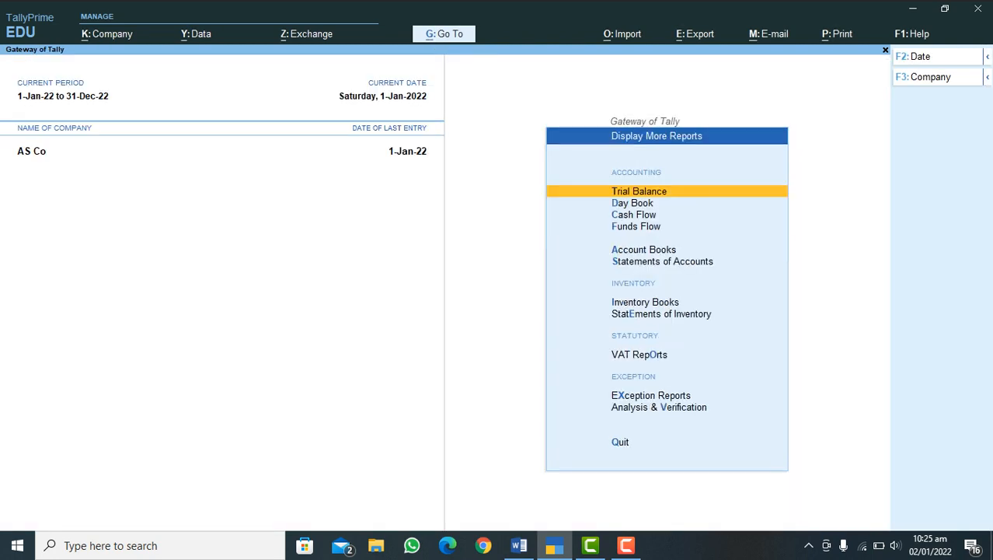
key("i")
key("Return")
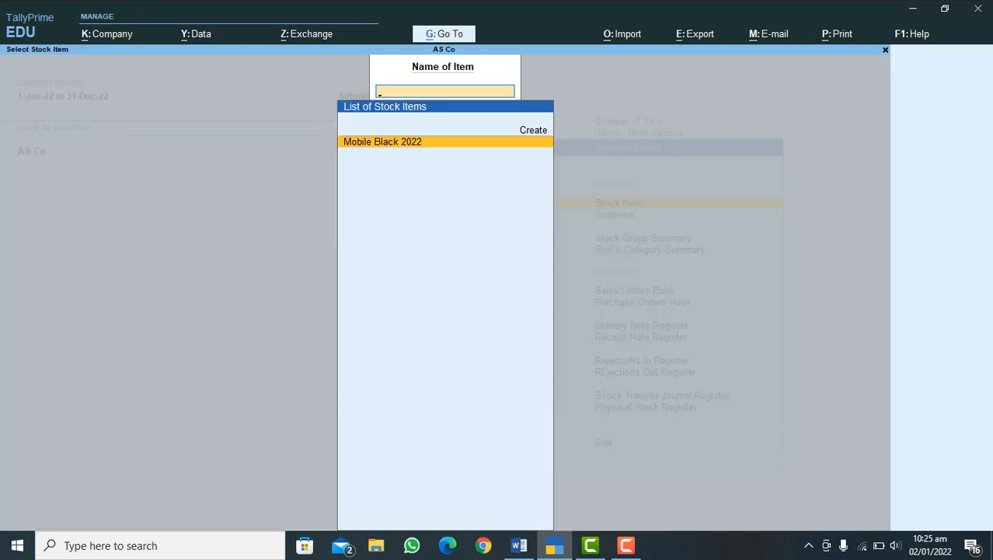
key("Return")
key("Return")
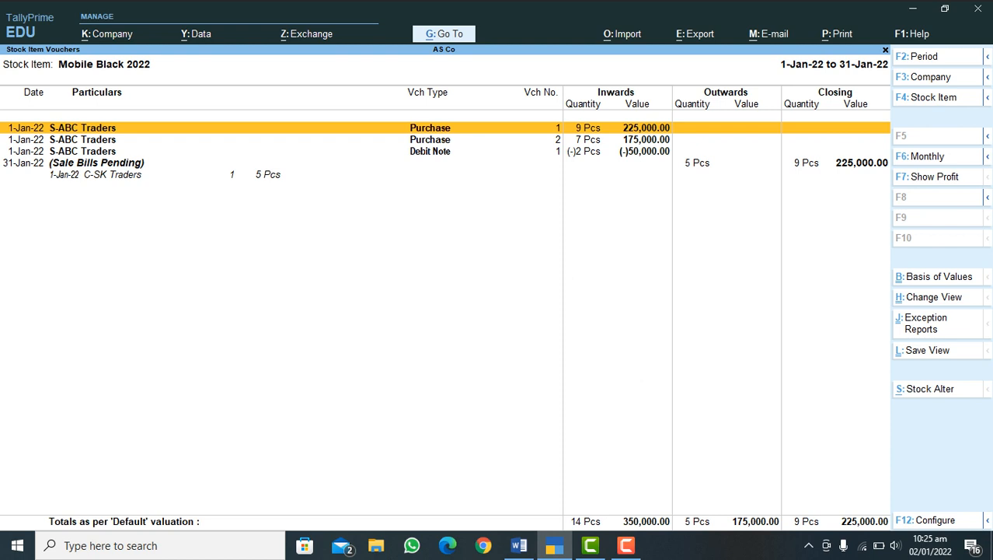
Step: Examine the pending sales bills for Mobile Black 2022, and go back to the Gateway of Tally
key("Up")
key("Return")
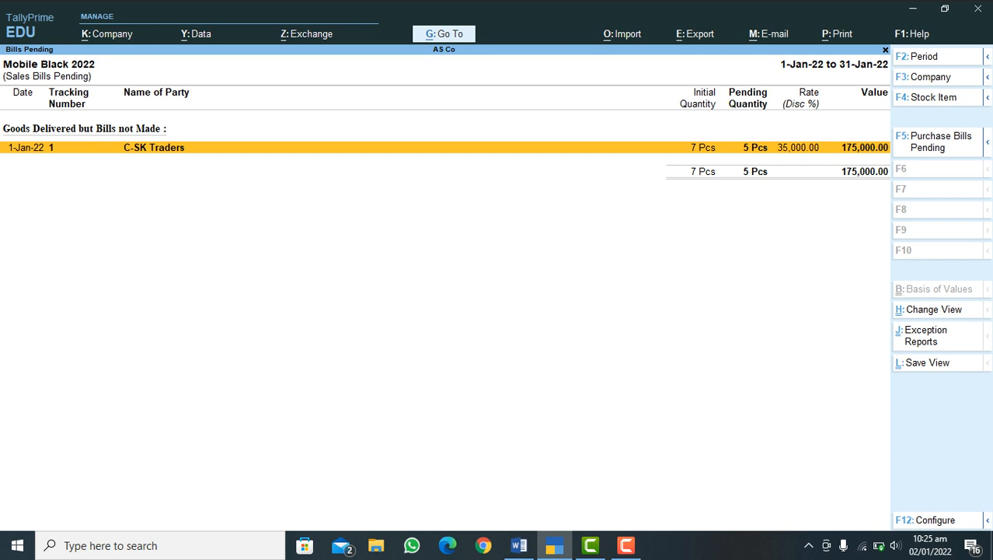
key("Escape")
key("Escape")
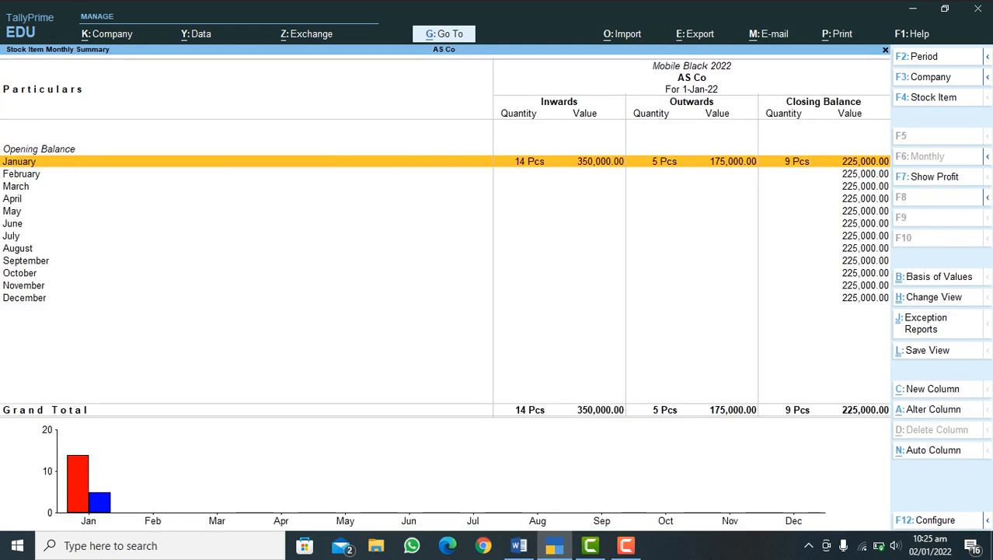
key("Escape")
key("Escape")
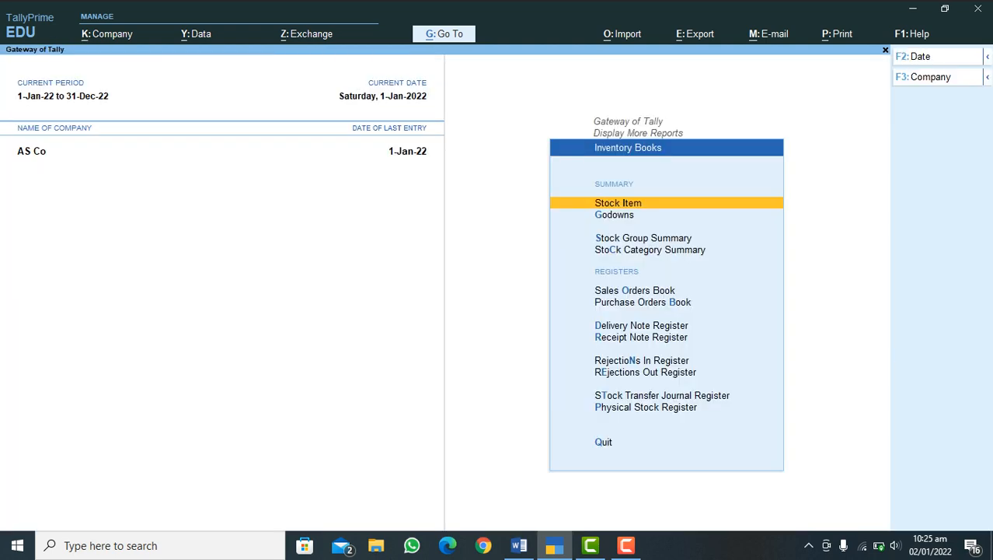
key("Escape")
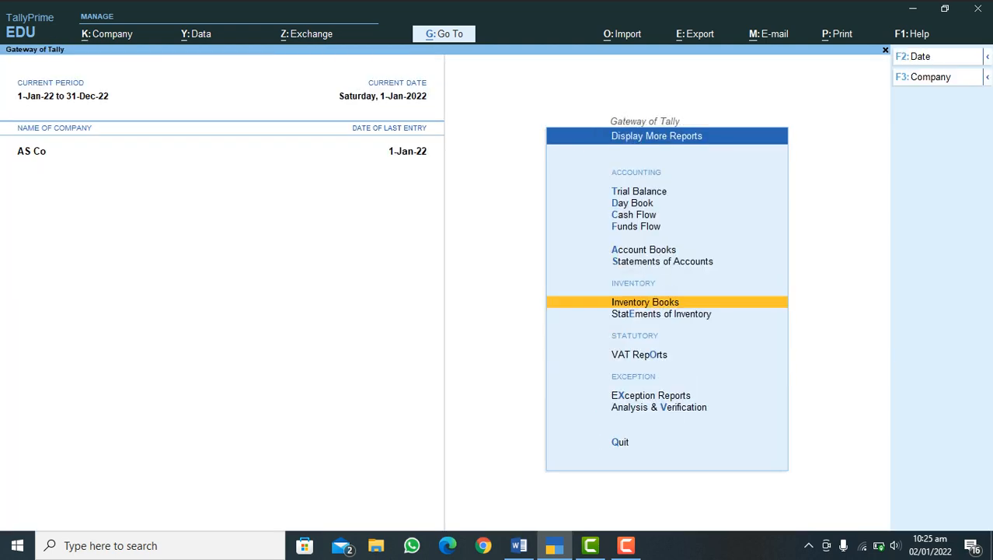
key("Escape")
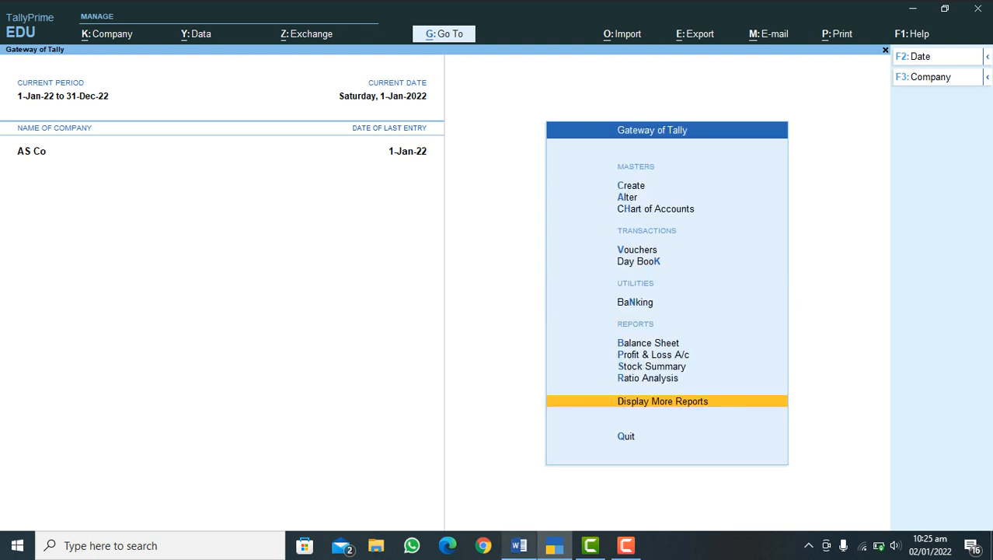
Step: Consult the Word sales process outline, and in TallyPrime start a sales voucher dated 1-Jan-22 for C-SK Traders under Sales Accounts
left_click(519, 544)
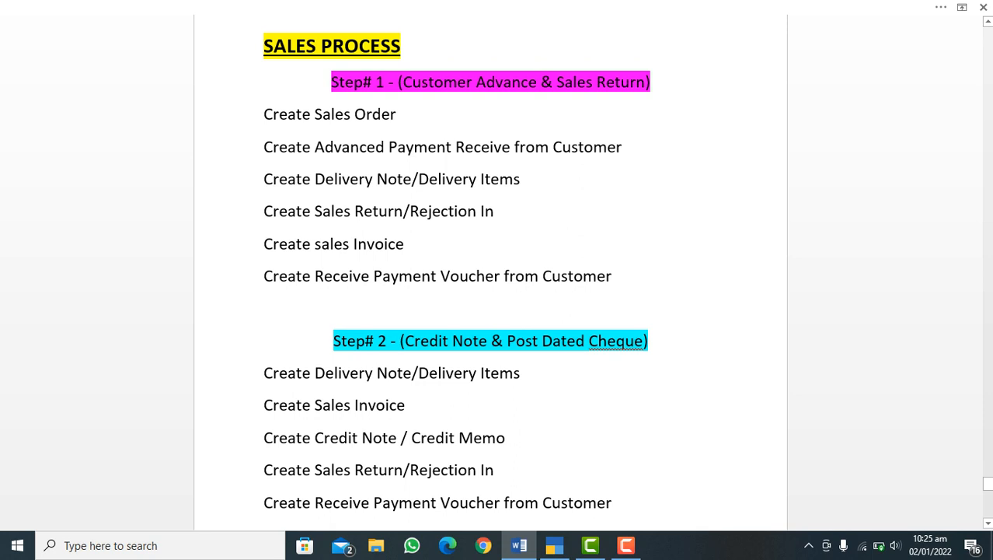
left_click(554, 545)
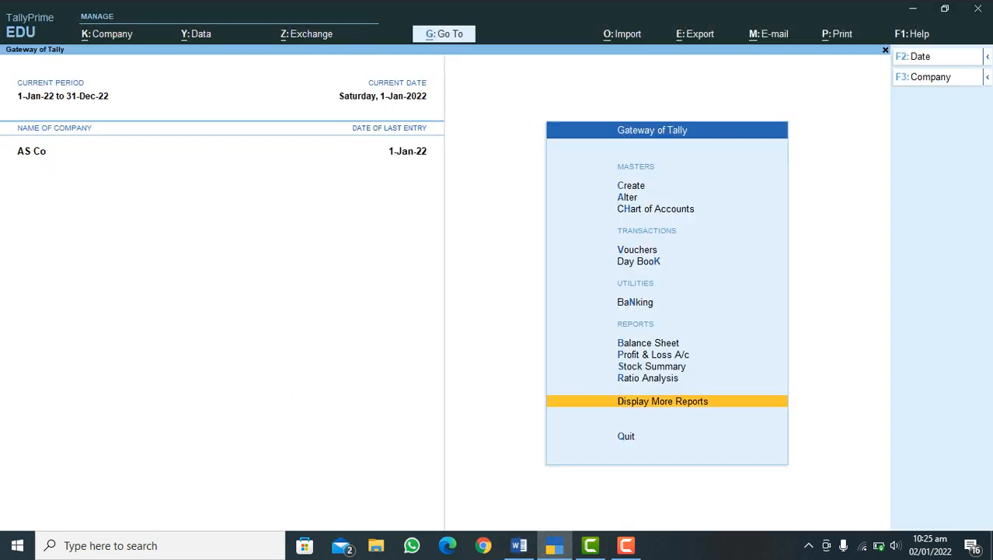
key("v")
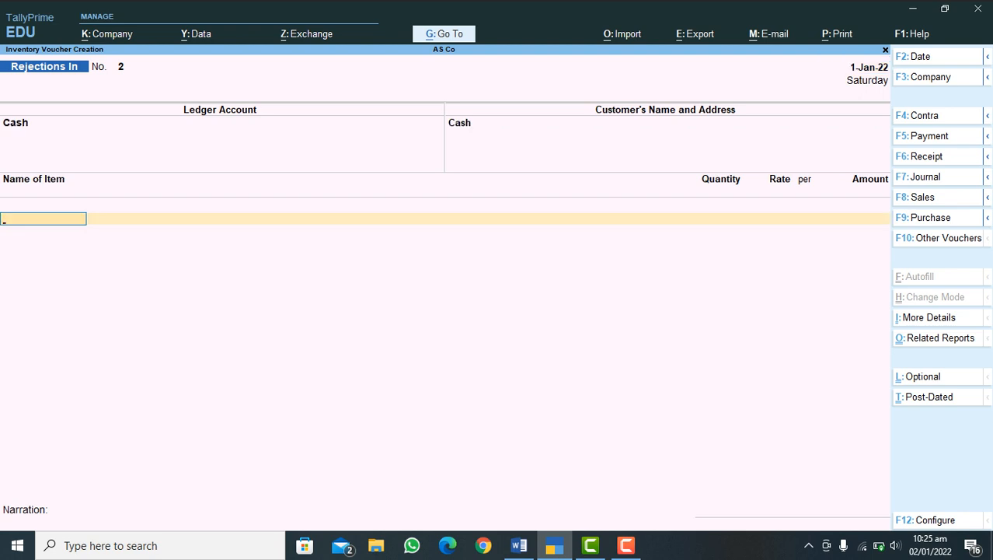
key("F8")
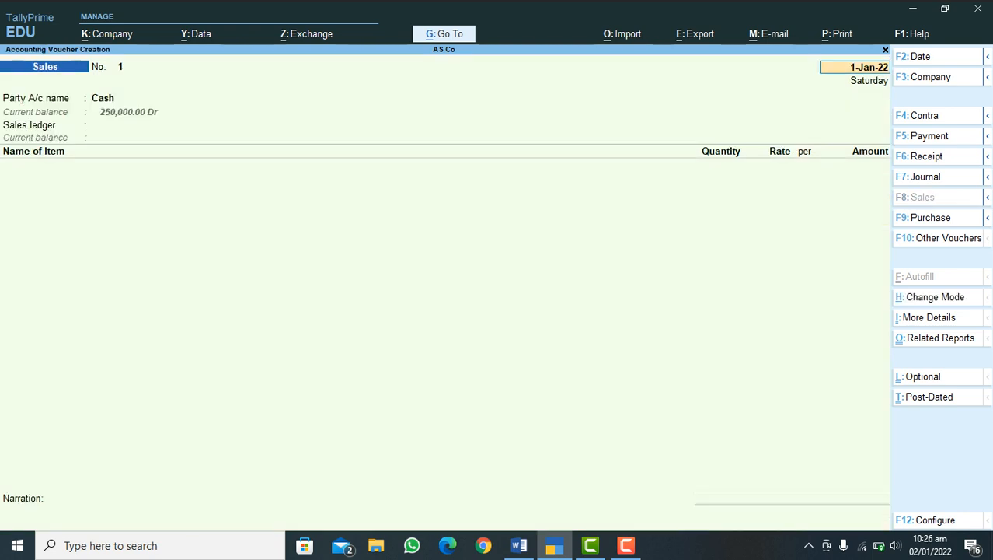
key("Return")
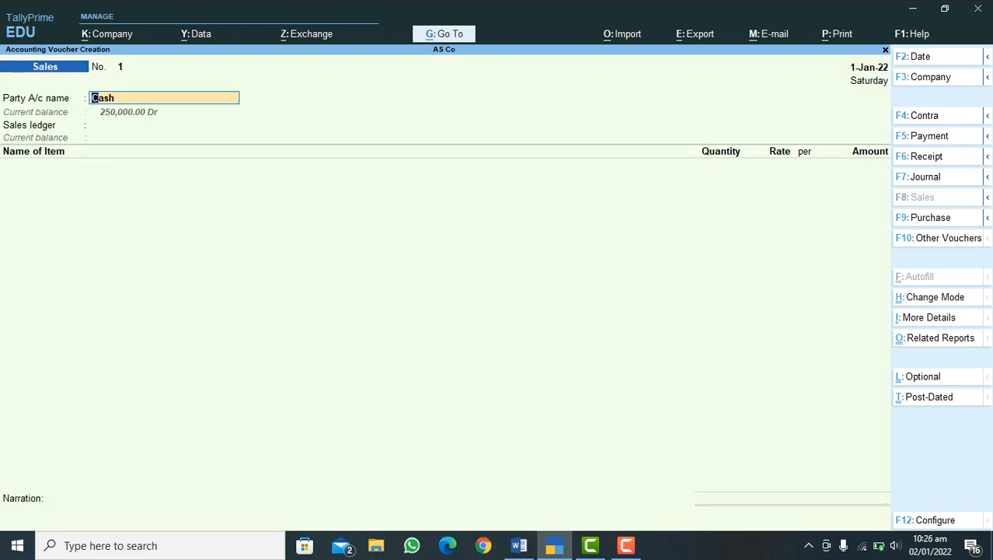
key("F2")
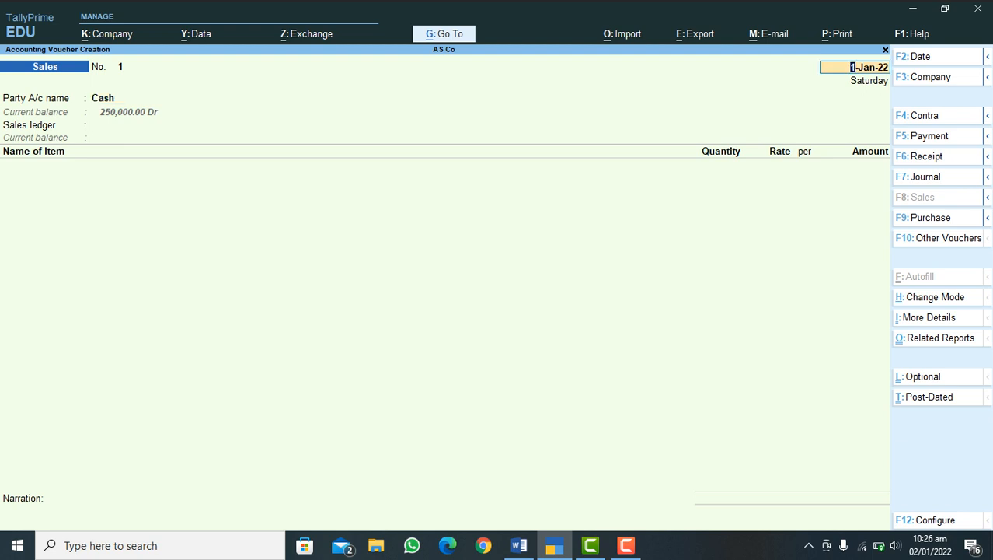
key("Return")
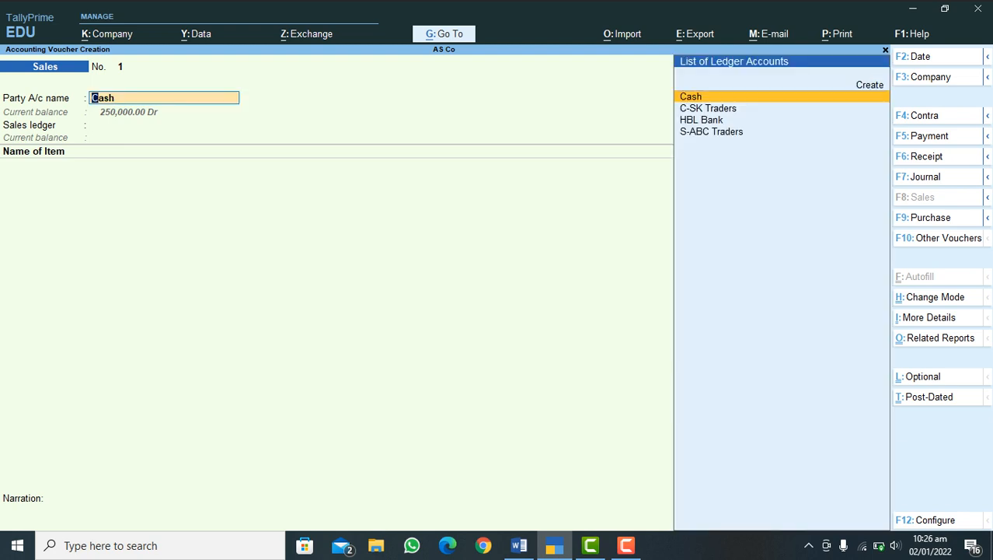
key("Down")
key("Return")
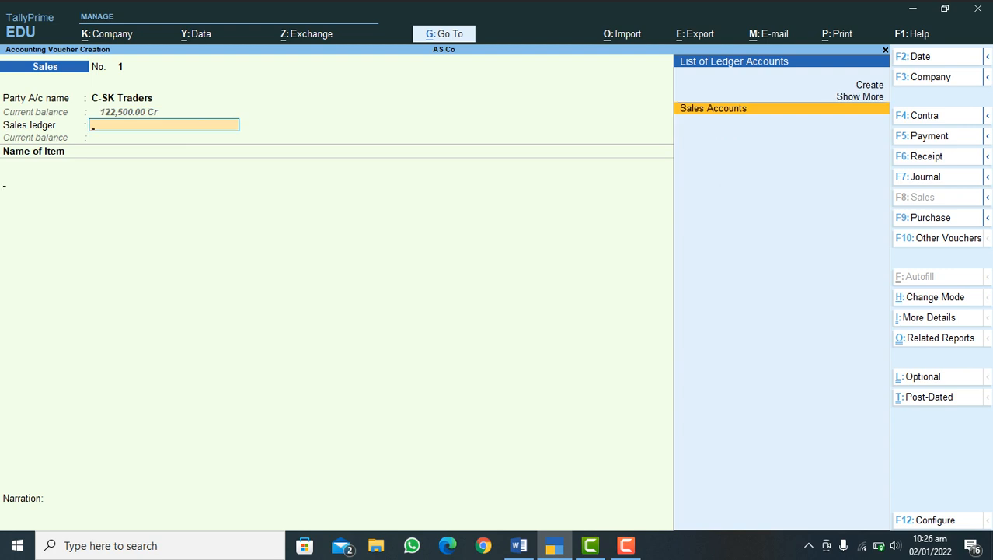
key("Return")
Step: Add Mobile Black 2022 to the sales invoice from Tracking No. 1 and Order No. 1, billing 5 Pcs at 35,000.00 from Store 1
type("M")
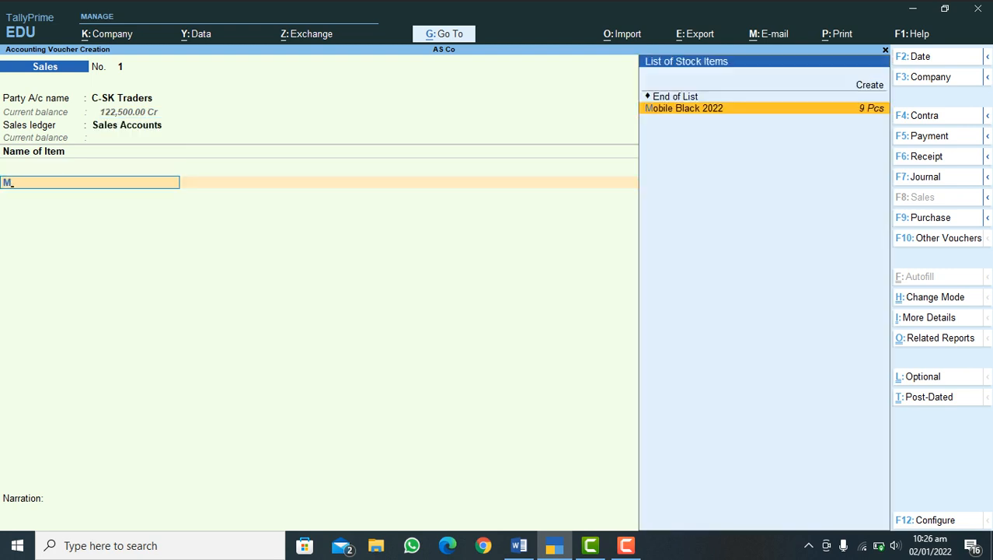
key("Return")
key("Return")
key("Return")
key("Return")
key("Return")
key("Return")
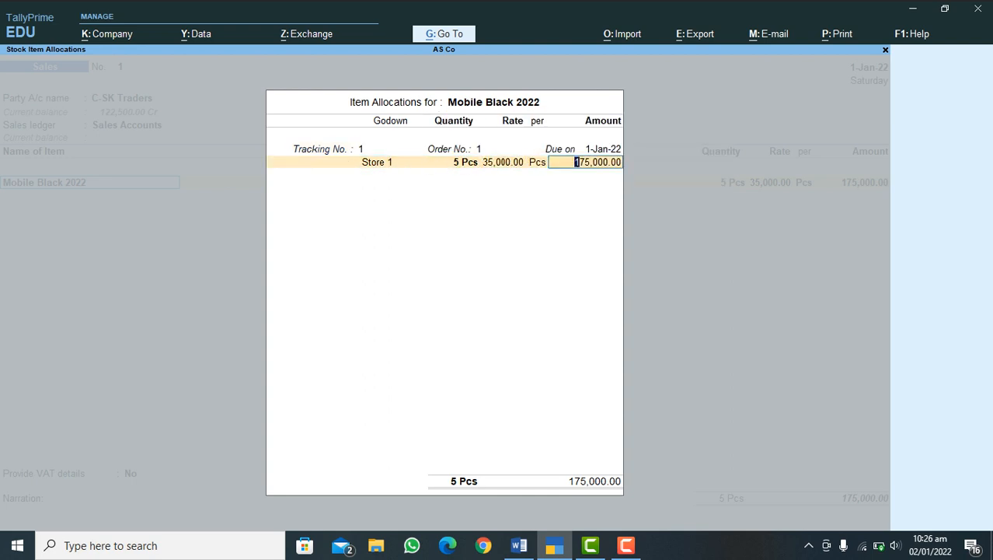
key("Return")
Step: Add the Output VAT Tax 5% ledger to the C-SK Traders sales invoice, accepting 8,750.00
key("Return")
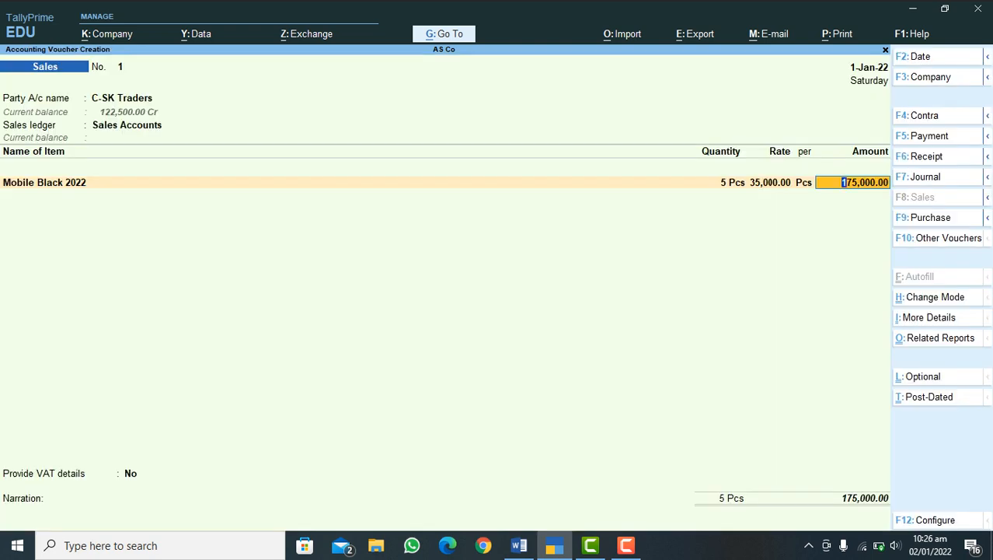
key("Return")
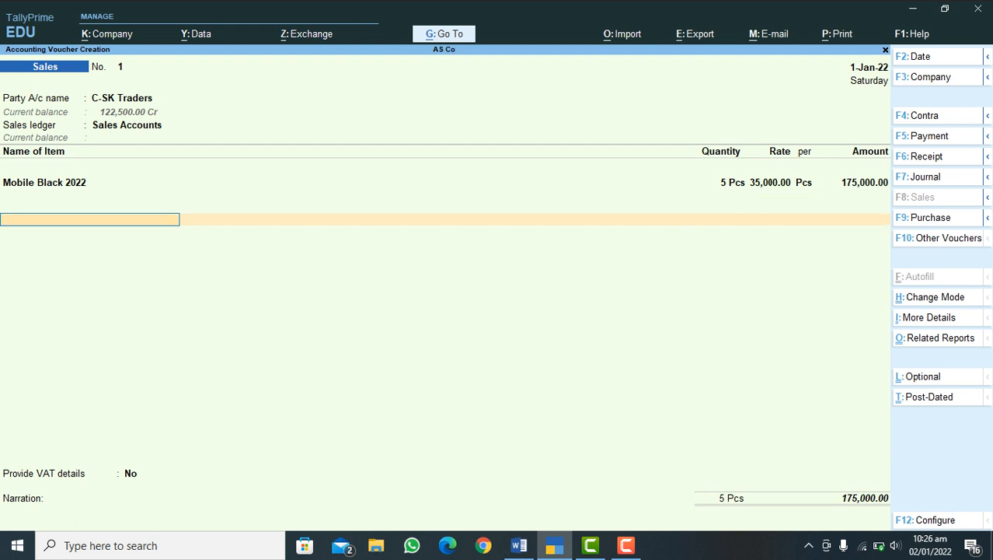
type("Va")
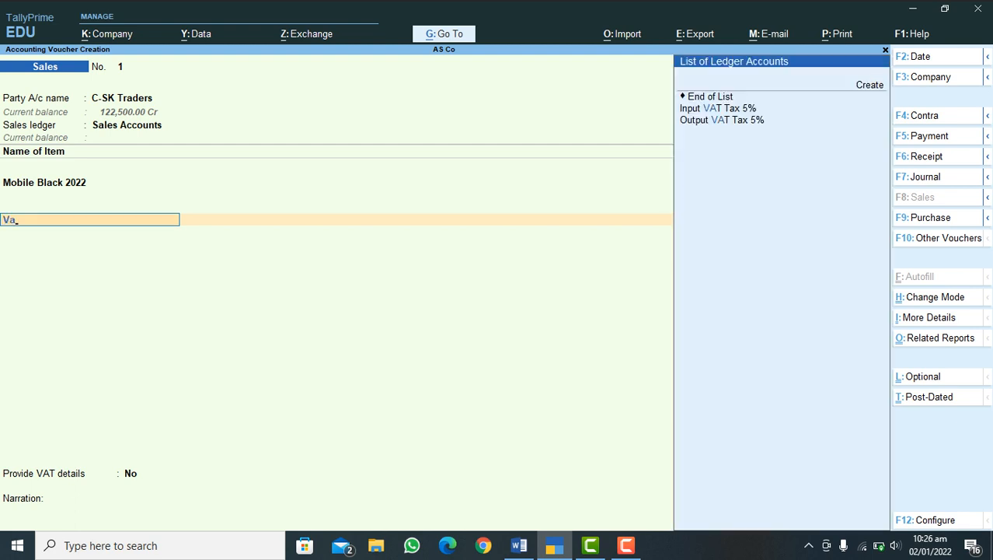
key("Down")
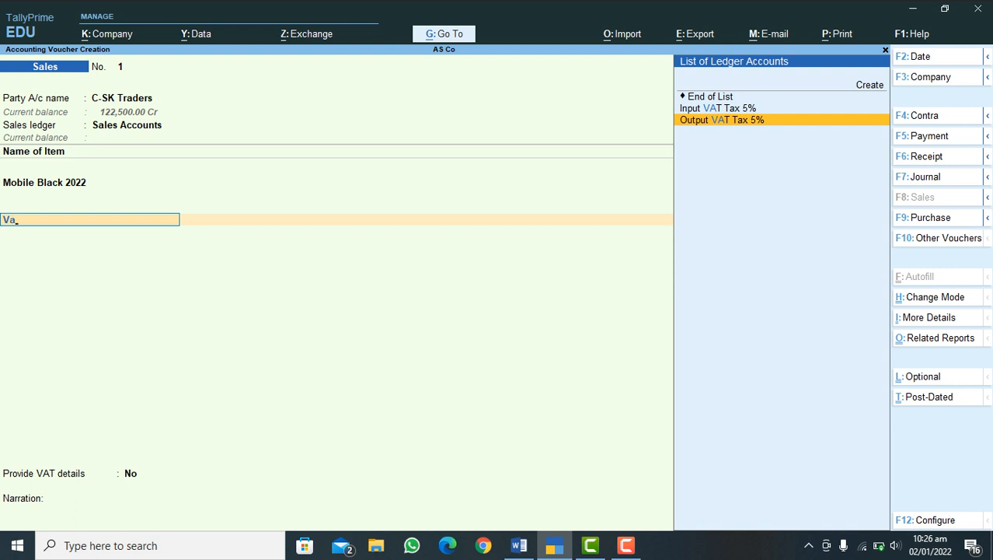
key("Return")
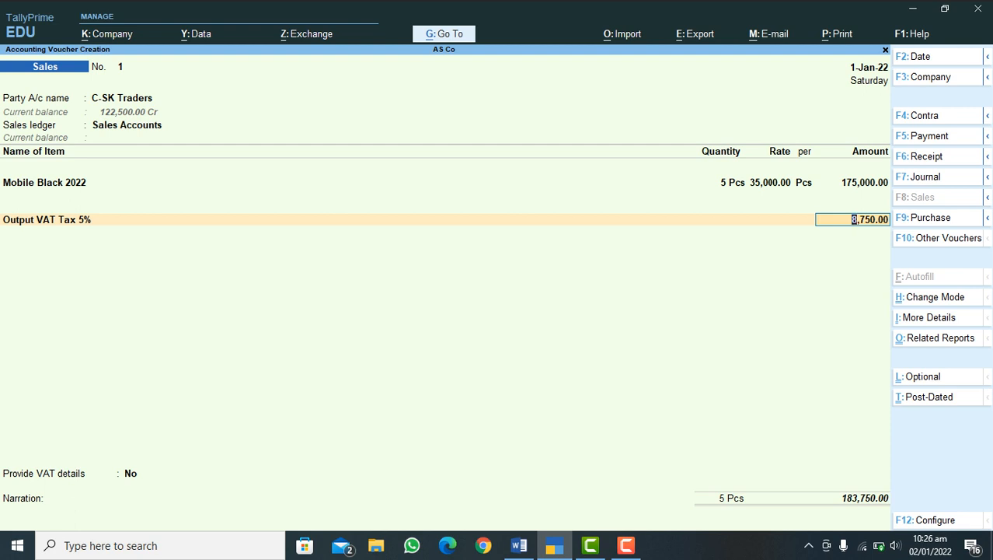
key("Return")
key("Return")
key("Return")
key("Return")
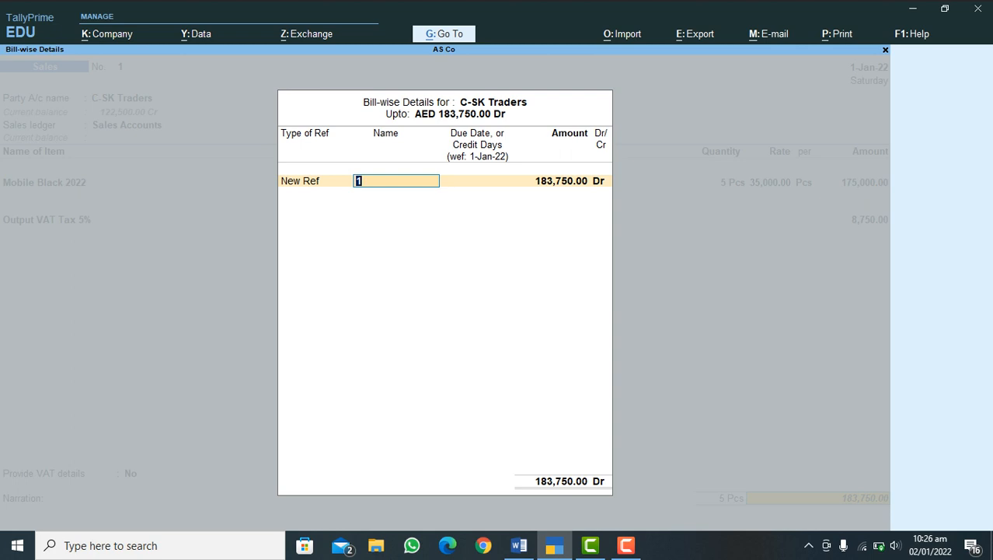
Step: Keep Provide VAT details at No, allocate 183,750.00 Dr to New Ref 1 for C-SK Traders, and save the invoice without narration
key("Return")
key("Return")
key("Return")
key("Return")
key("Return")
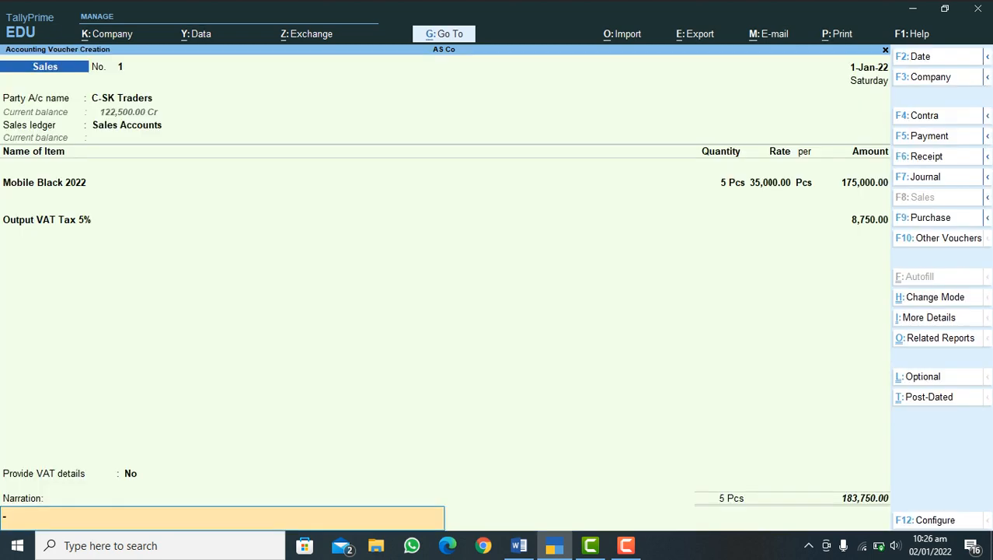
key("Return")
key("Return")
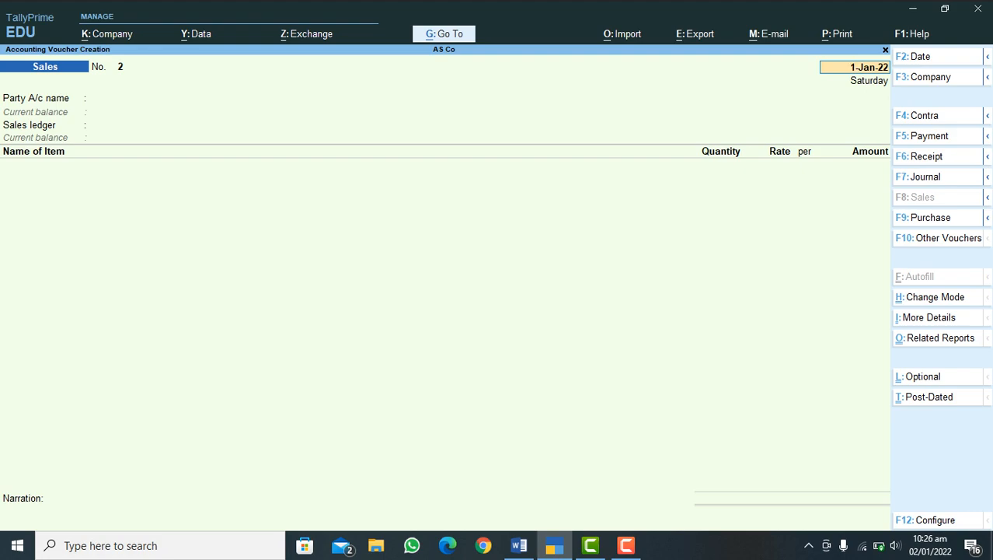
Step: Consult the Word sales process outline, and in TallyPrime start a receipt voucher dated 1-Jan-22 with HBL Bank as the account
left_click(519, 546)
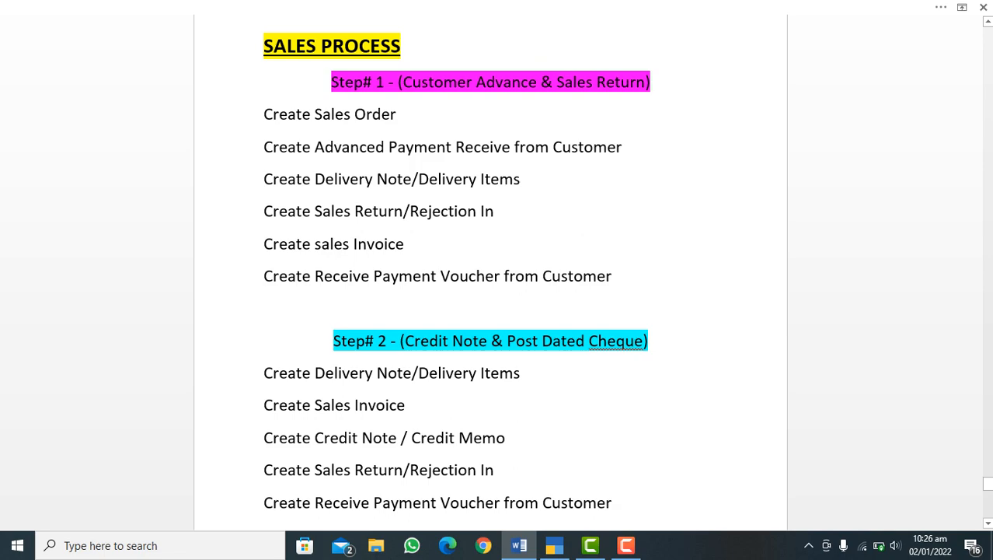
left_click(554, 545)
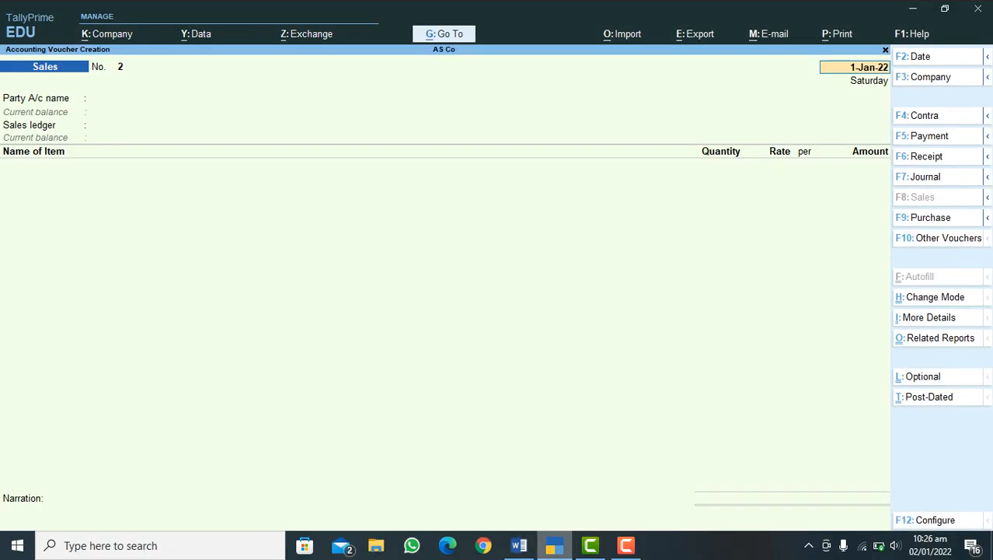
key("F6")
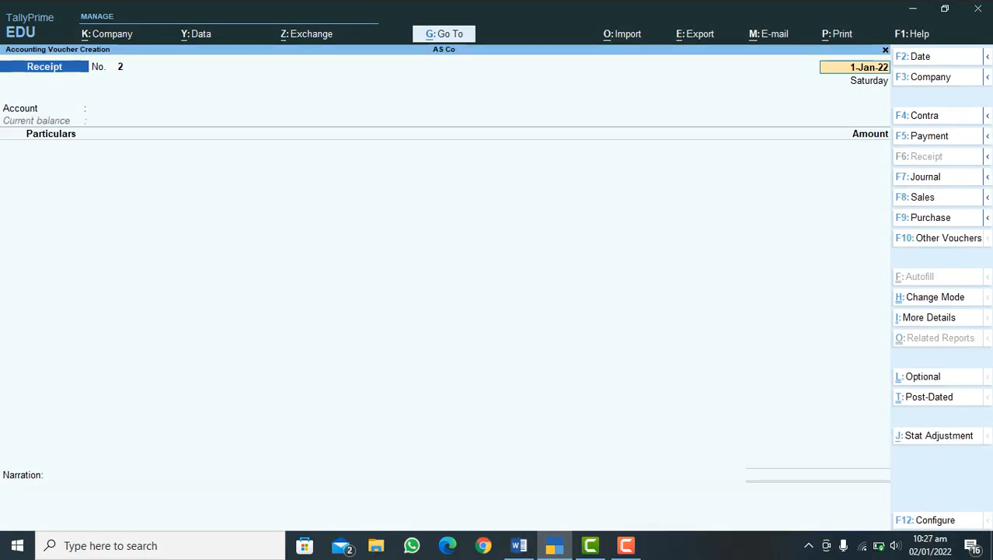
key("Return")
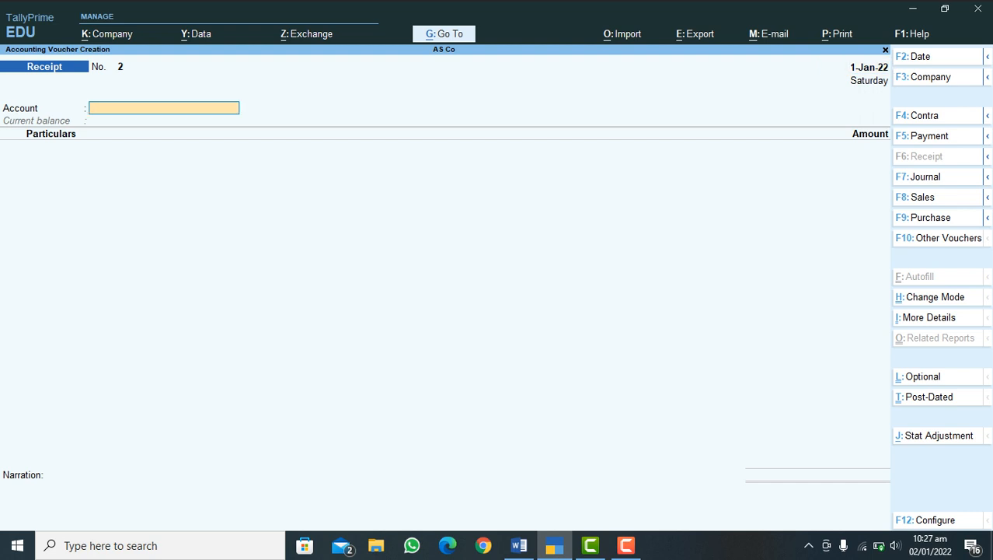
type("H")
key("Return")
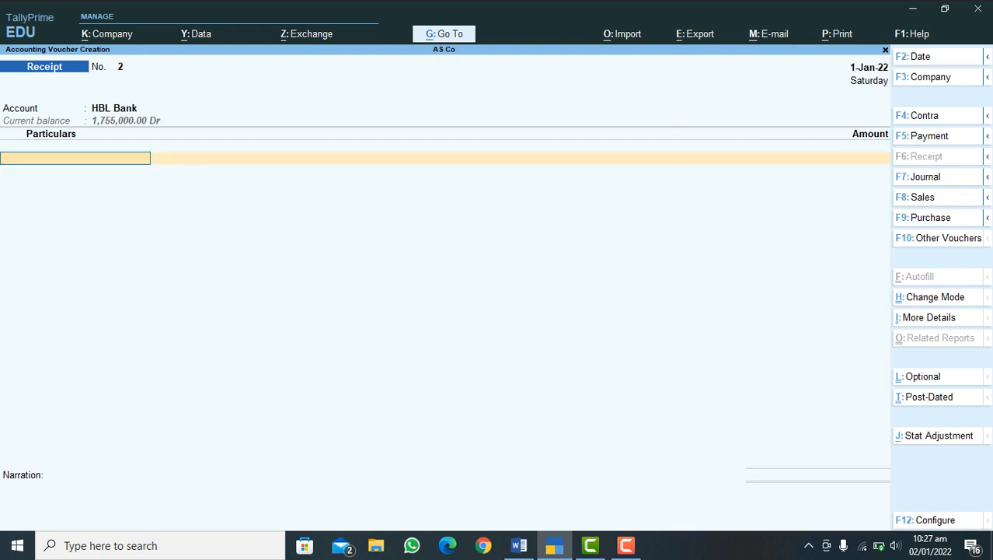
Step: Credit C-SK Traders in the receipt with 61,250.00 allocated as Agst Ref against pending bill 1
type("C")
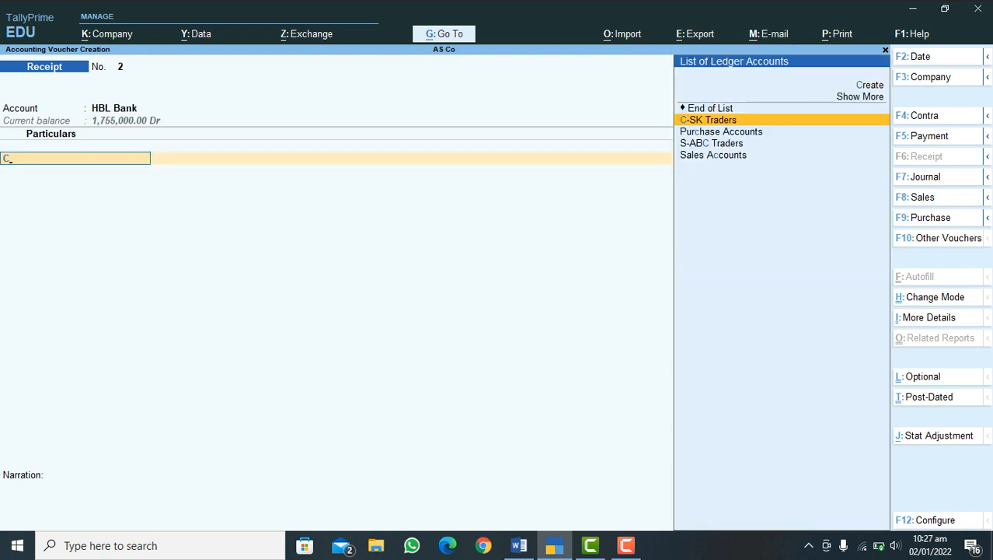
key("Return")
key("Return")
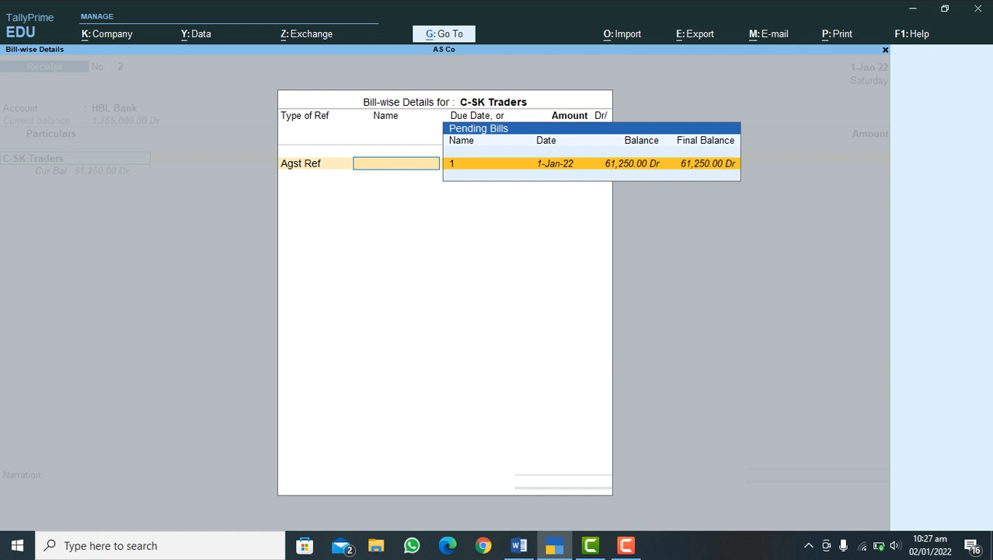
type("1")
key("Return")
key("Return")
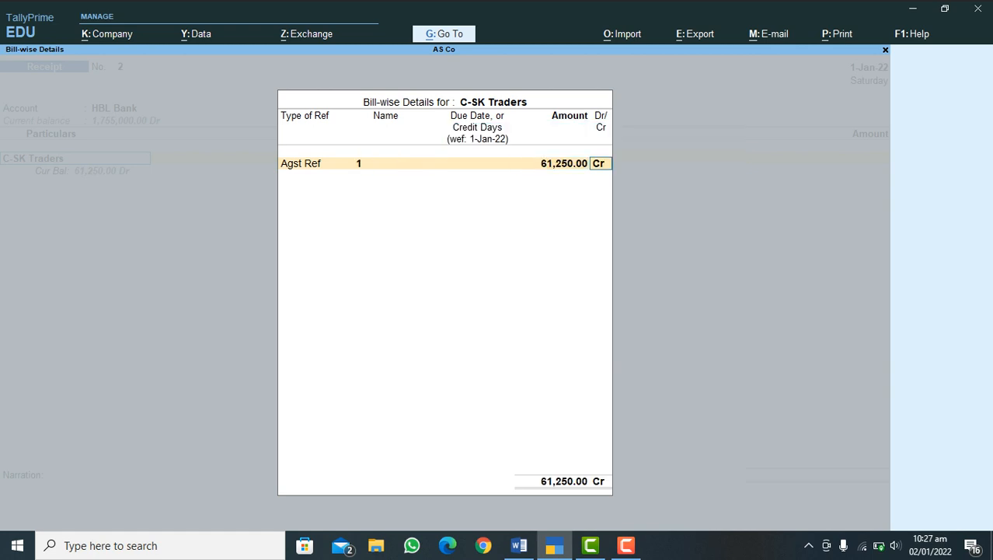
key("Return")
Step: Allocate the 61,250.00 HBL Bank receipt as Cheque/DD with Inst No. 67767676 dated 1-Jan-22, and save the voucher without narration
key("Return")
key("Return")
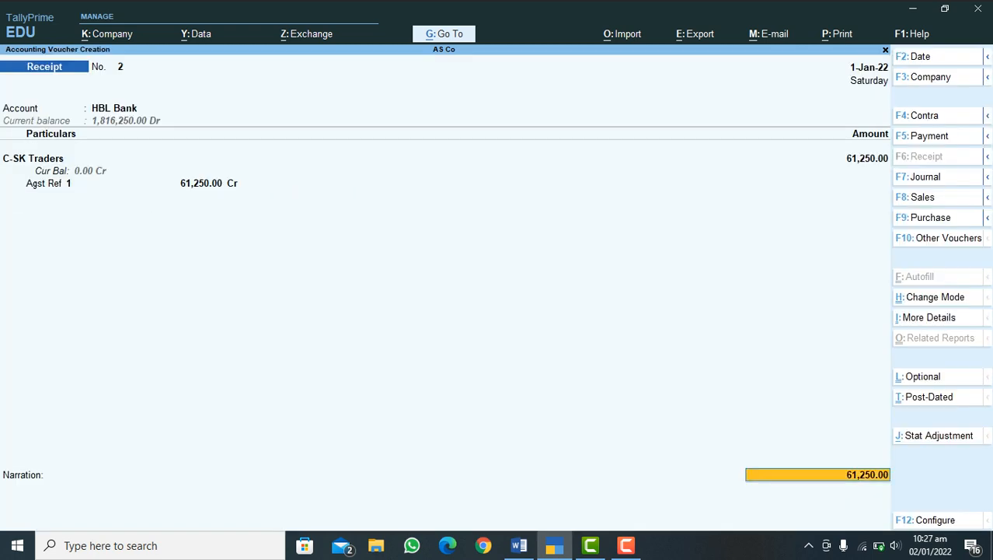
key("Return")
key("Return")
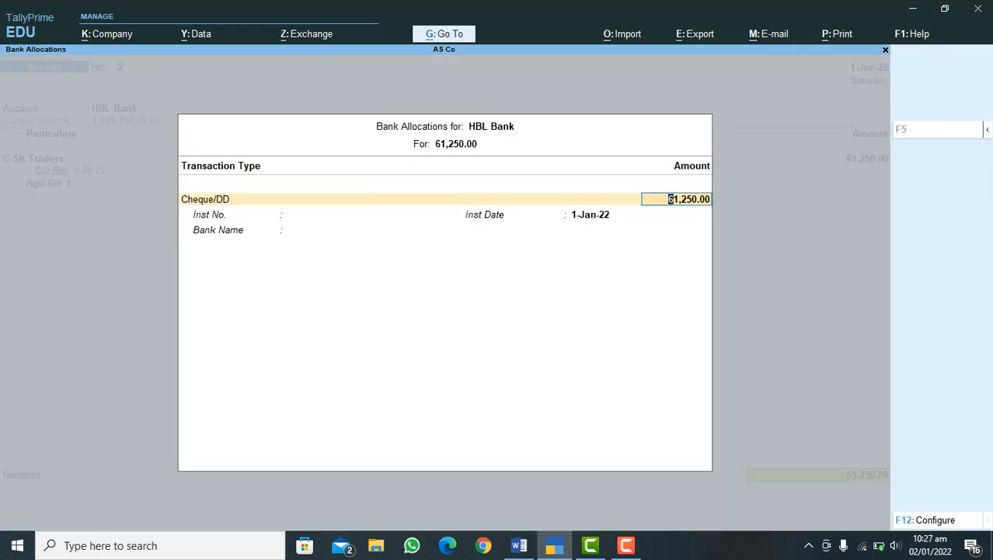
key("Return")
type("67767676")
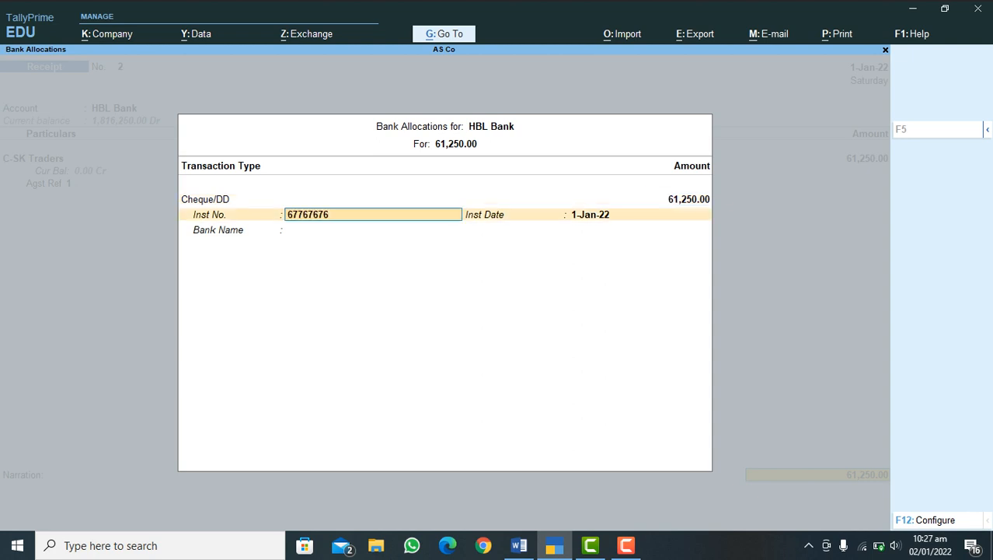
key("Return")
key("Return")
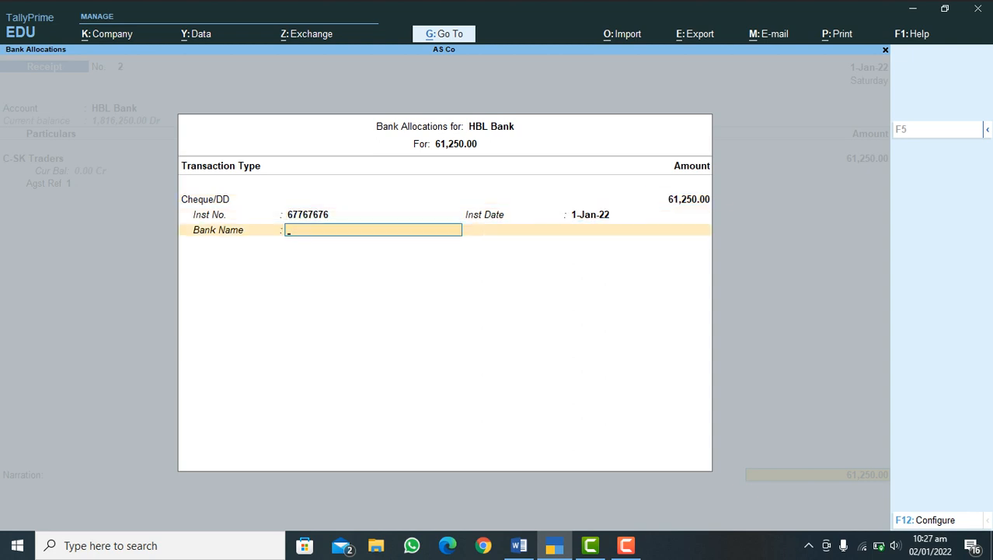
key("Return")
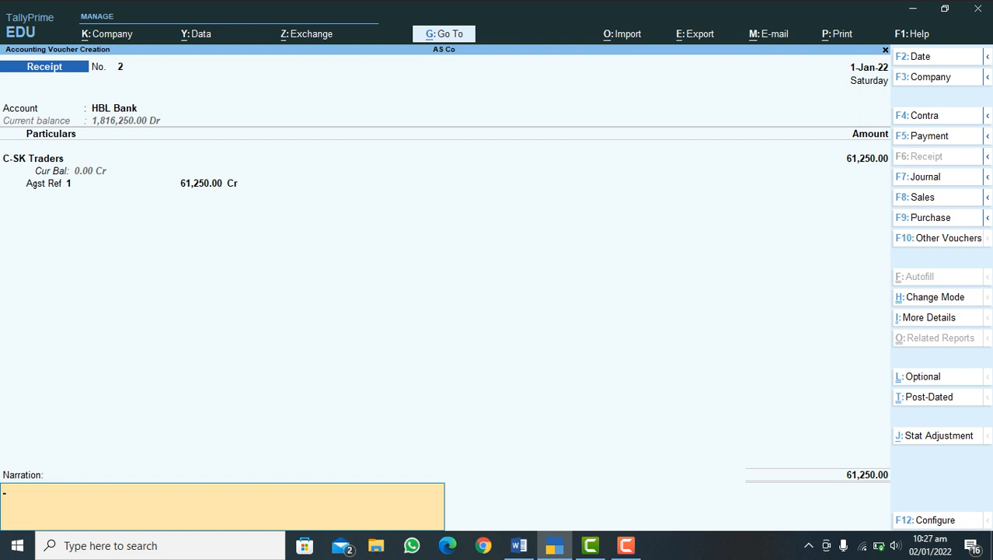
key("Return")
key("Return")
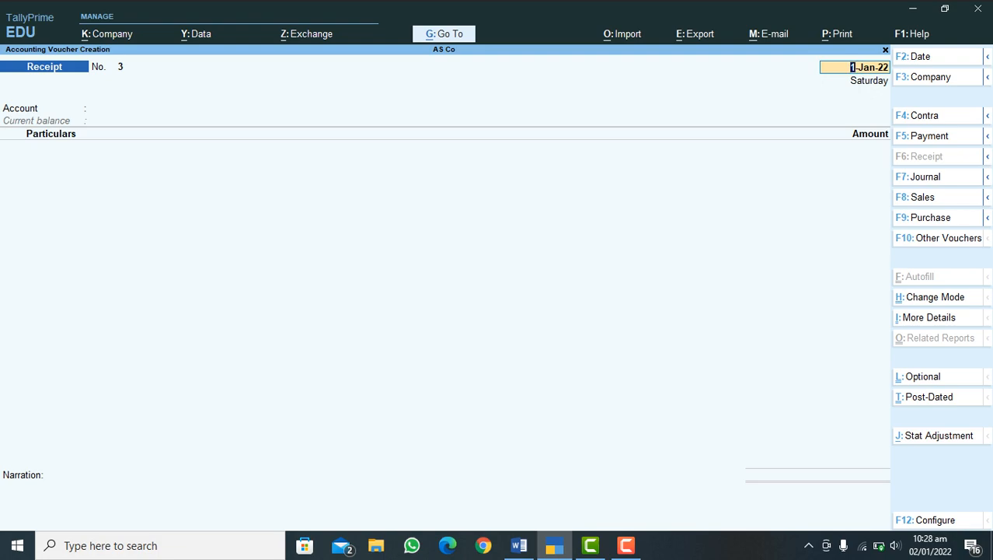
Step: Review Step# 2 of the Word outline, and in TallyPrime start a delivery note dated 1-Jan-22 for C-SK Traders under Sales Accounts
left_click(519, 545)
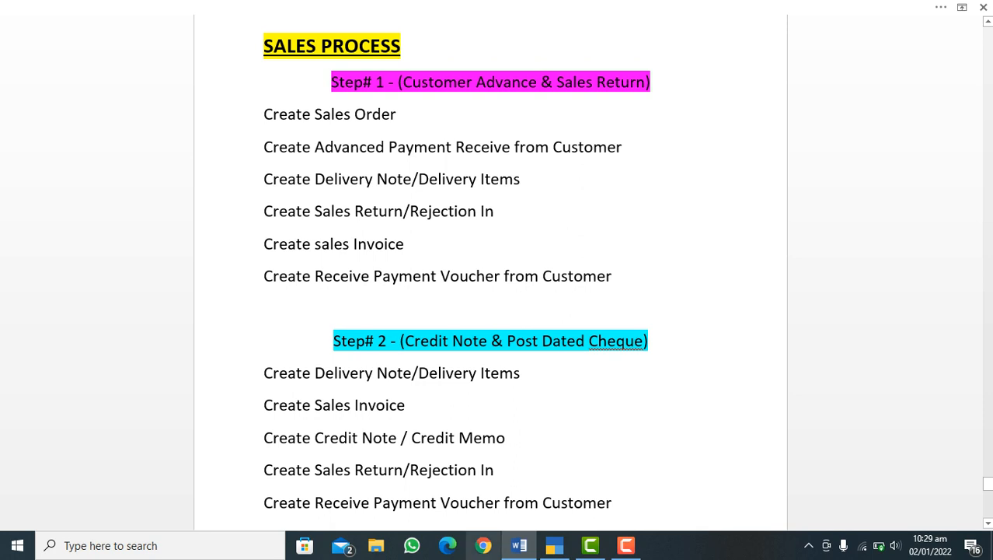
left_click(554, 546)
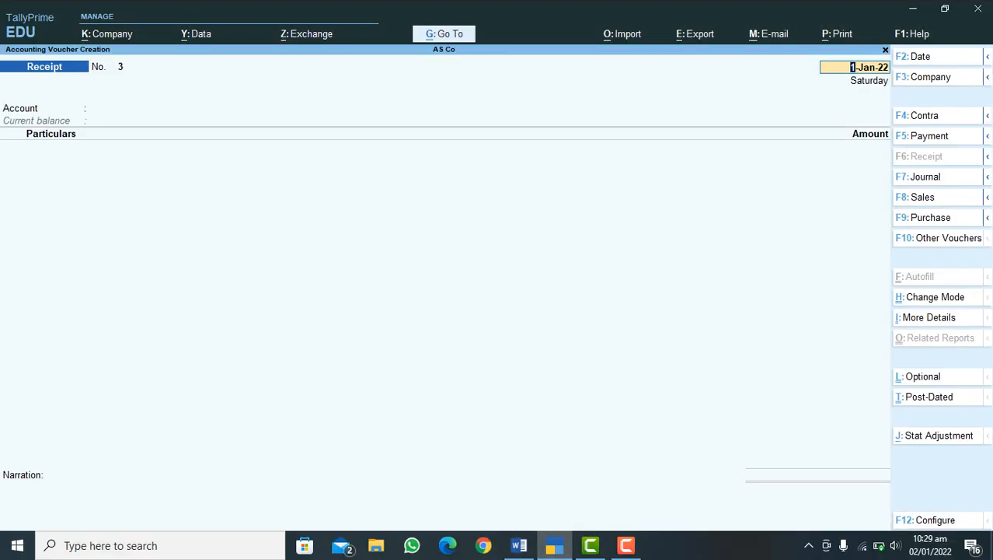
mouse_move(987, 198)
key("alt+F8")
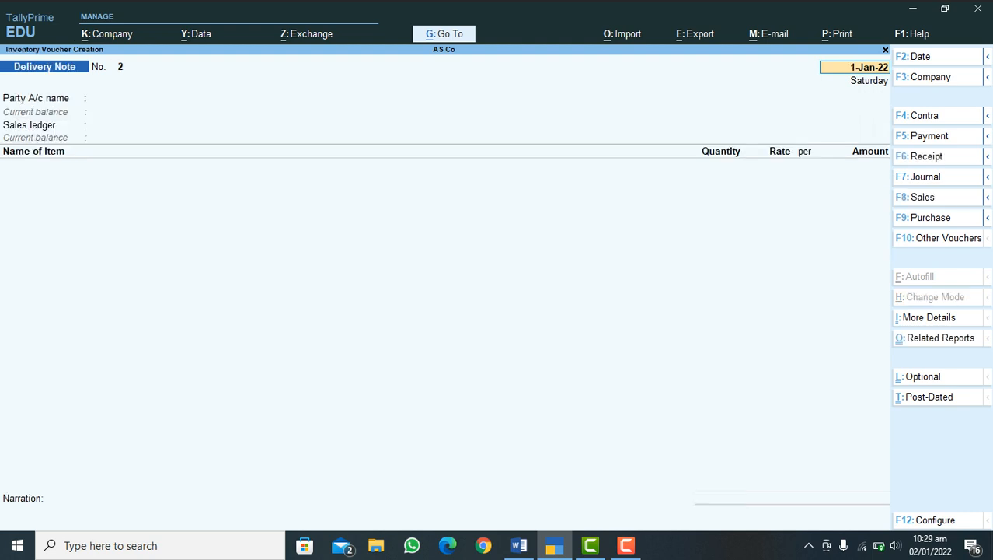
key("Return")
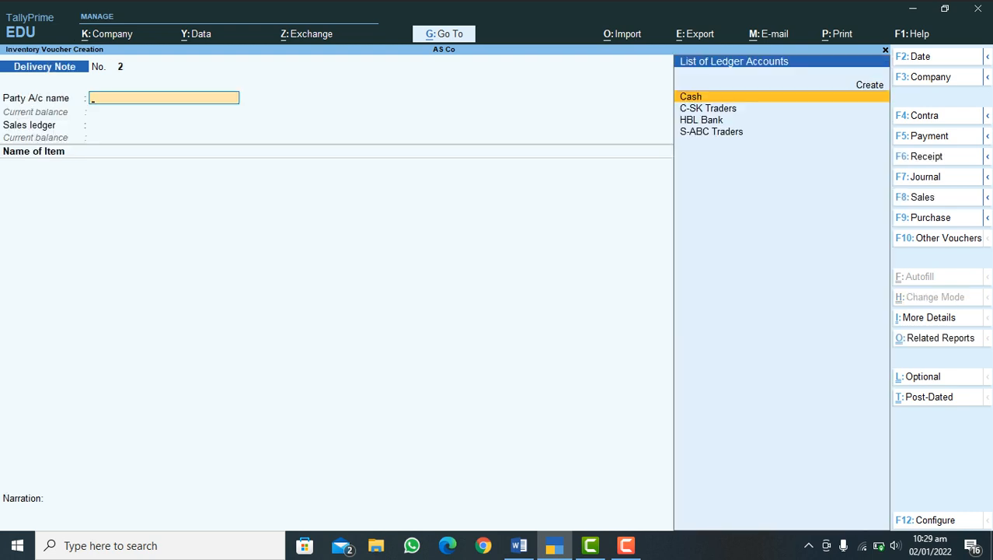
key("Down")
key("Return")
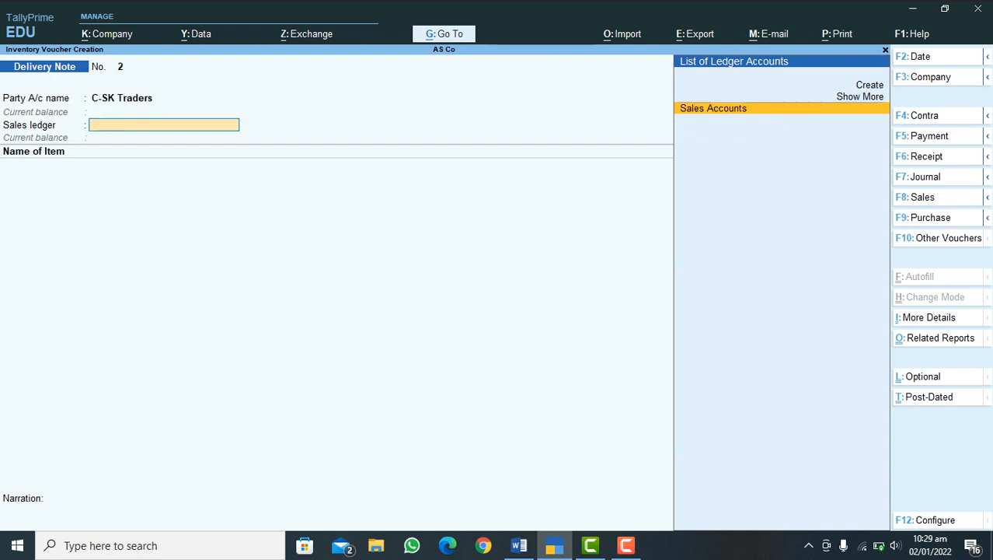
key("Return")
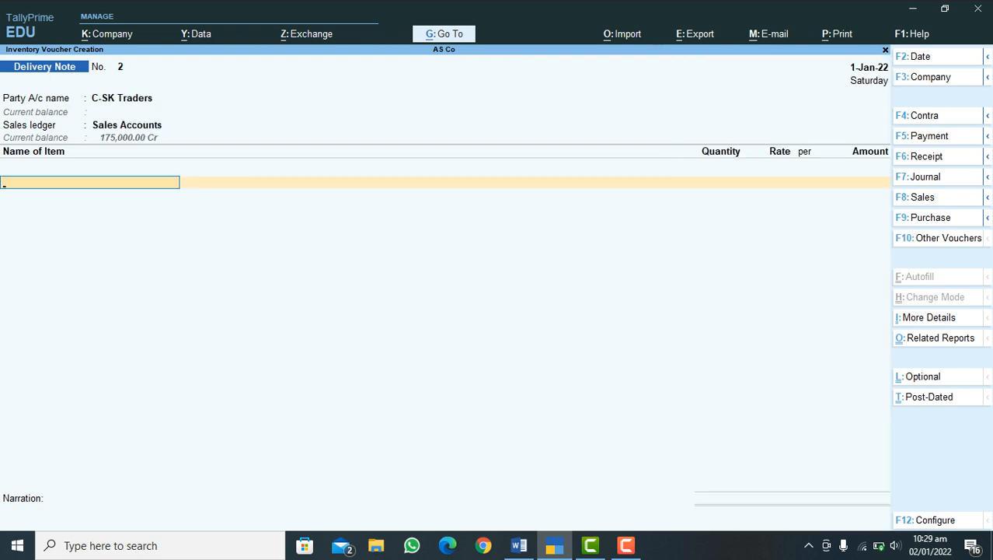
Step: Add Mobile Black 2022 to the delivery note with tracking number 2 and the order number set to Not Applicable
type("mo")
key("Return")
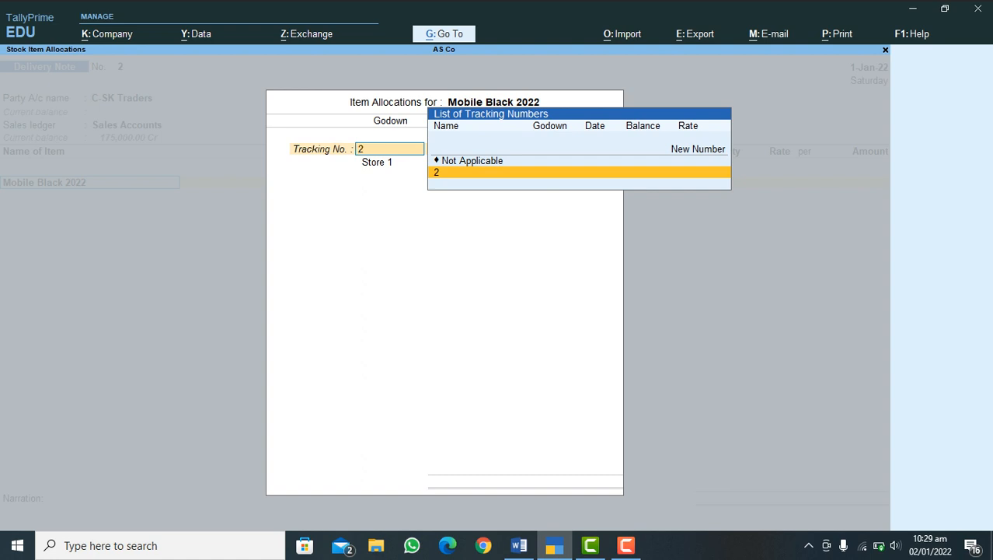
key("Return")
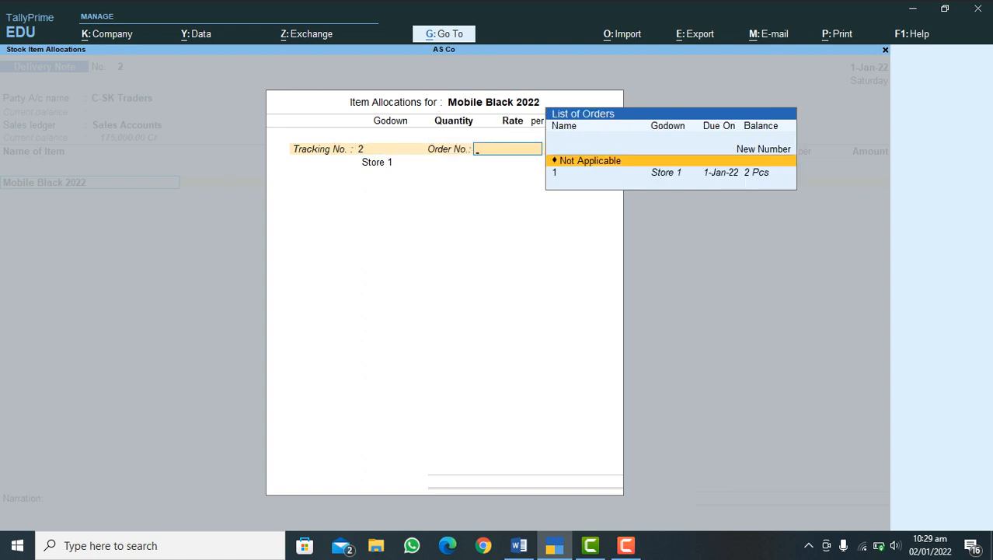
key("Return")
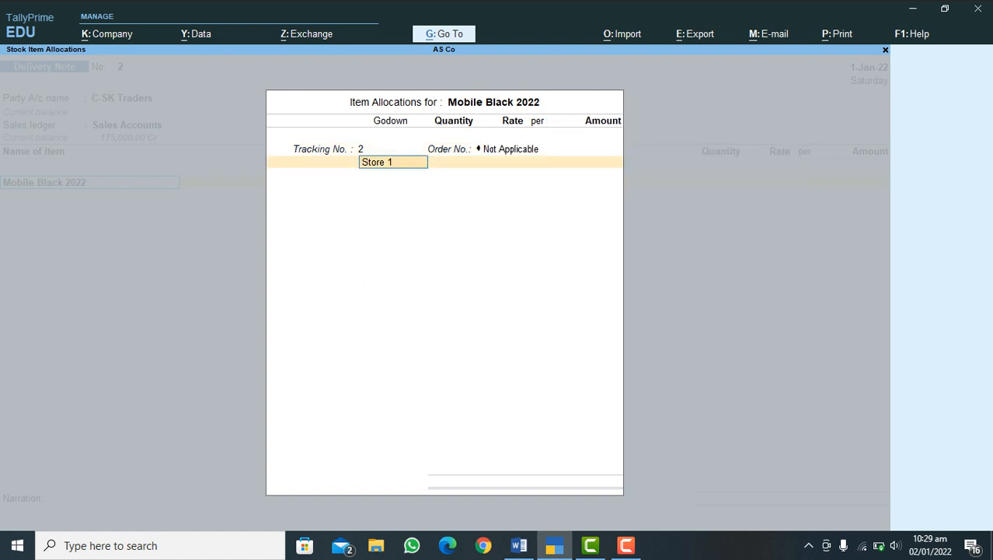
key("BackSpace")
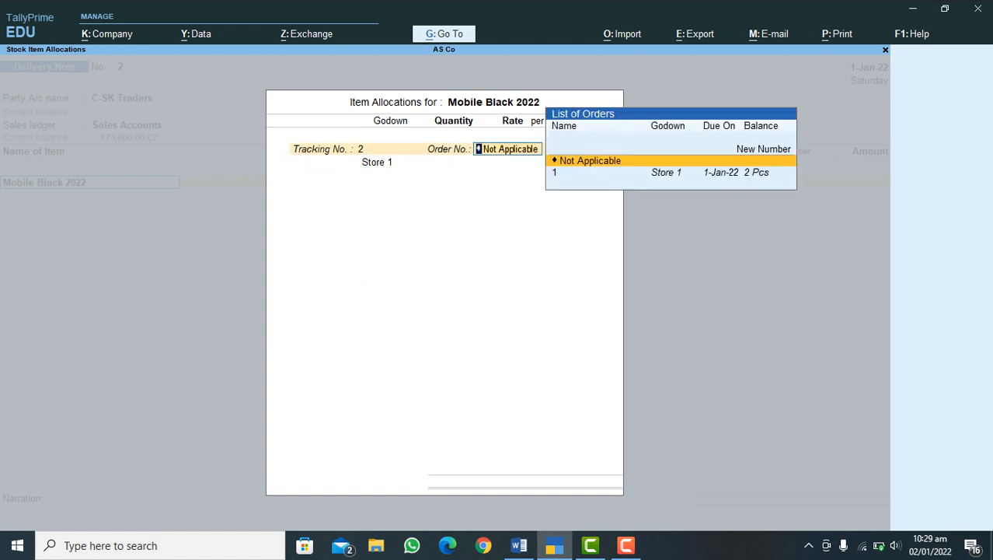
key("Return")
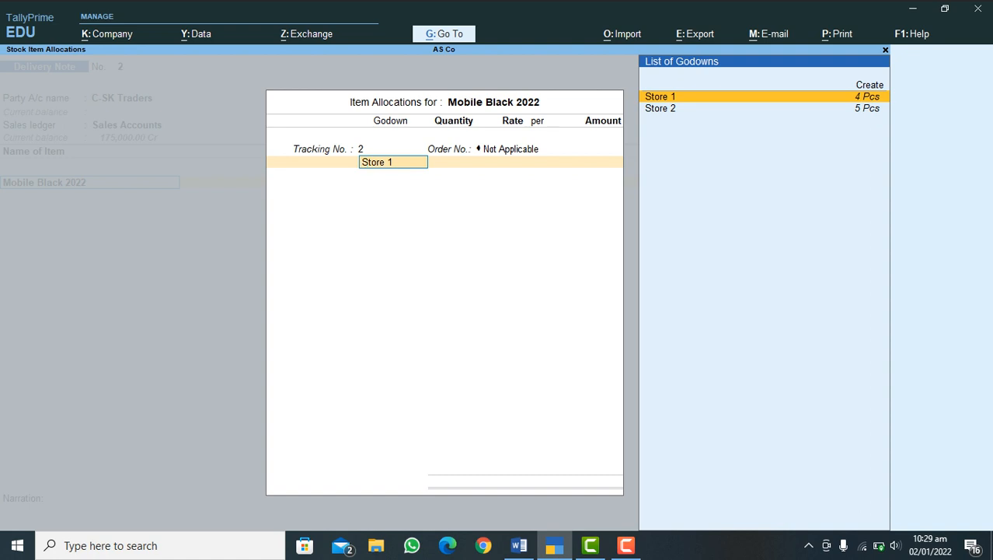
Step: Allocate 4 Pcs of Mobile Black 2022 from Store 2 at 35,000.00 per piece, and save the delivery note without narration
key("Down")
key("Return")
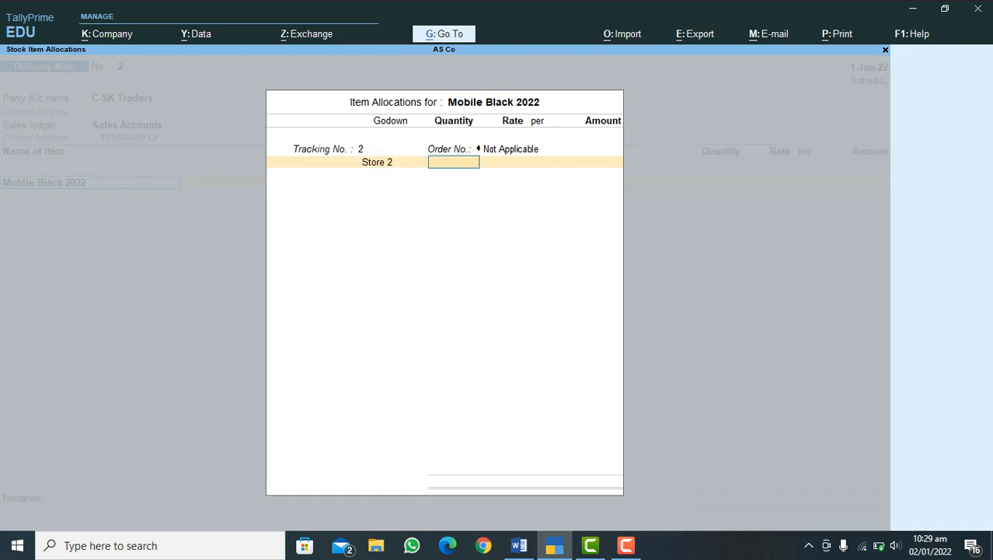
type("4")
key("Return")
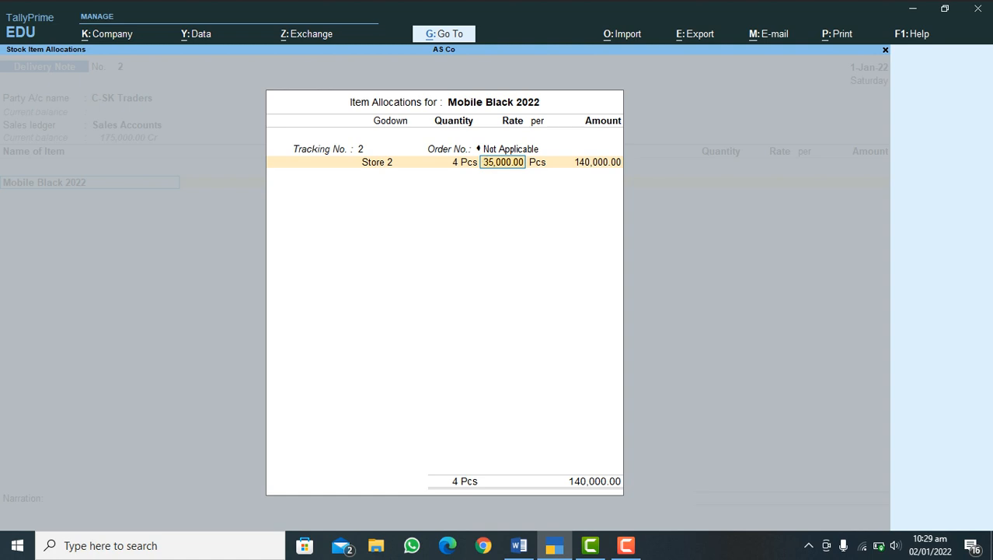
key("Return")
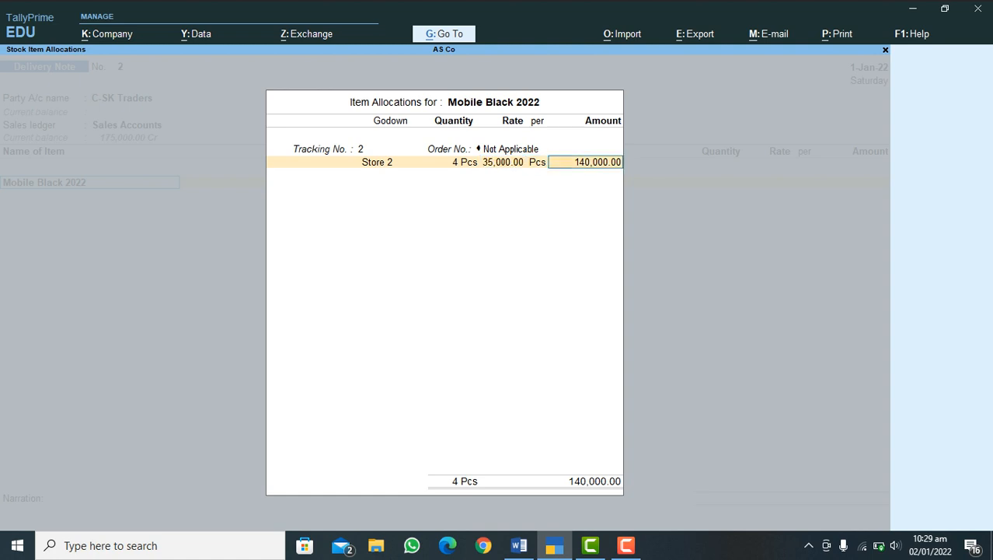
key("Return")
key("Return")
key("Return")
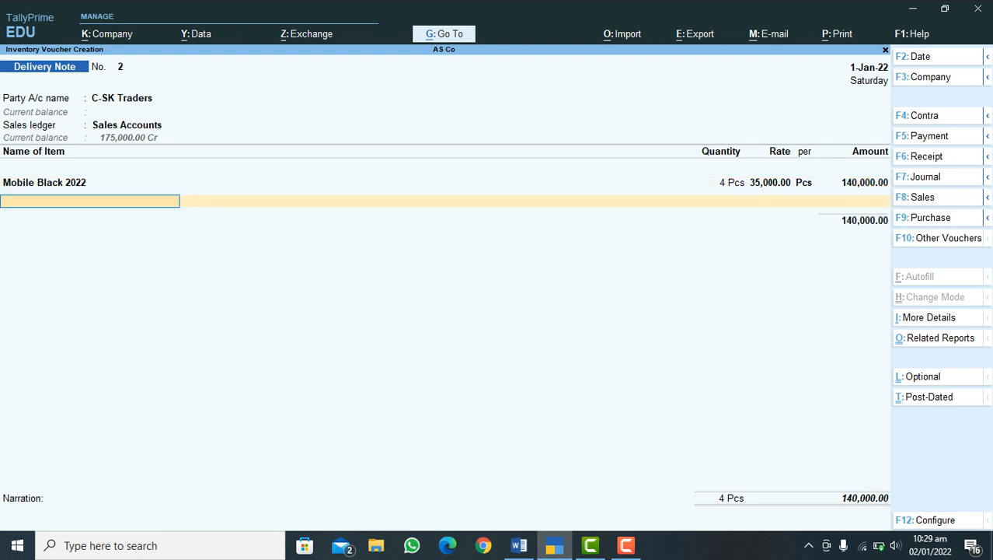
key("Return")
key("Return")
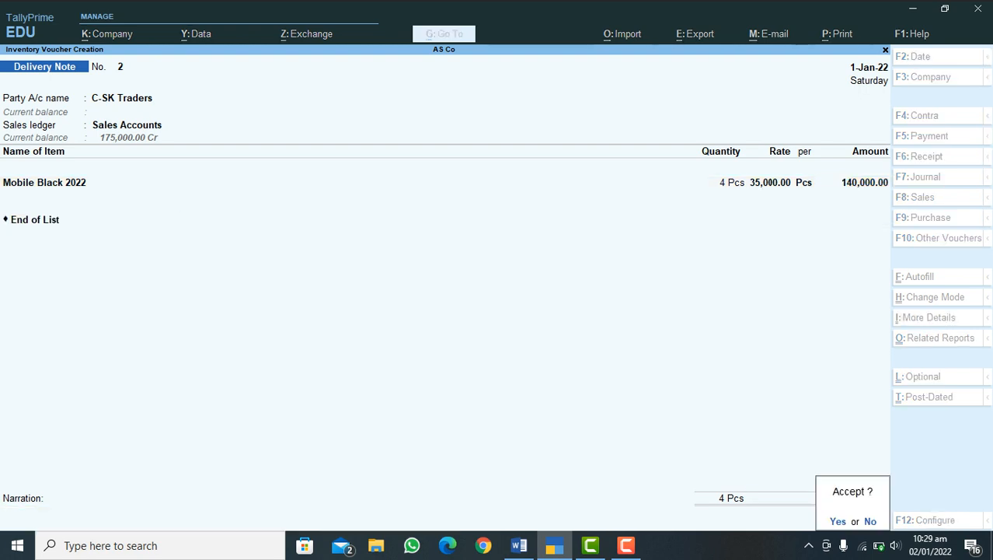
key("Return")
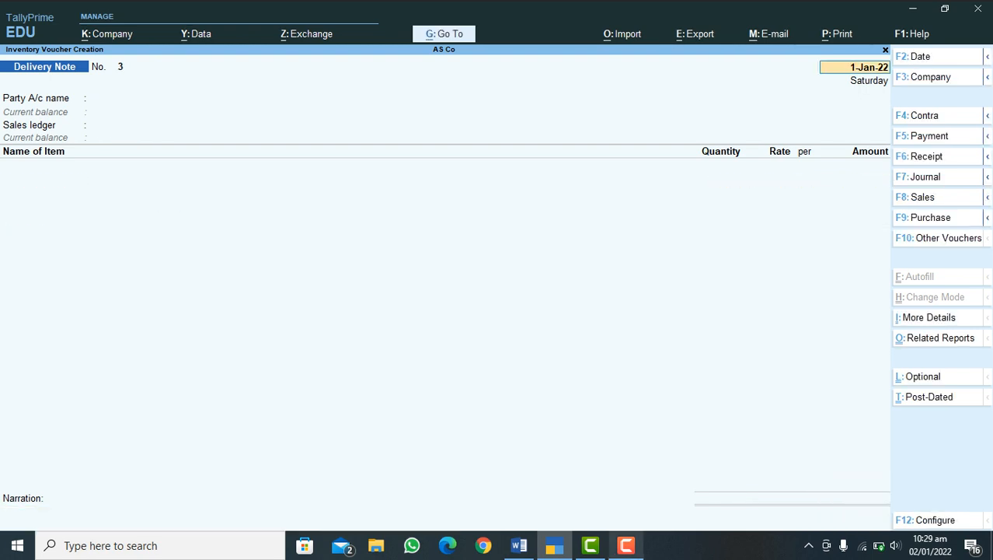
Step: Consult the Word sales process outline, and in TallyPrime start a sales voucher dated 1-Jan-22 for C-SK Traders under Sales Accounts
left_click(519, 544)
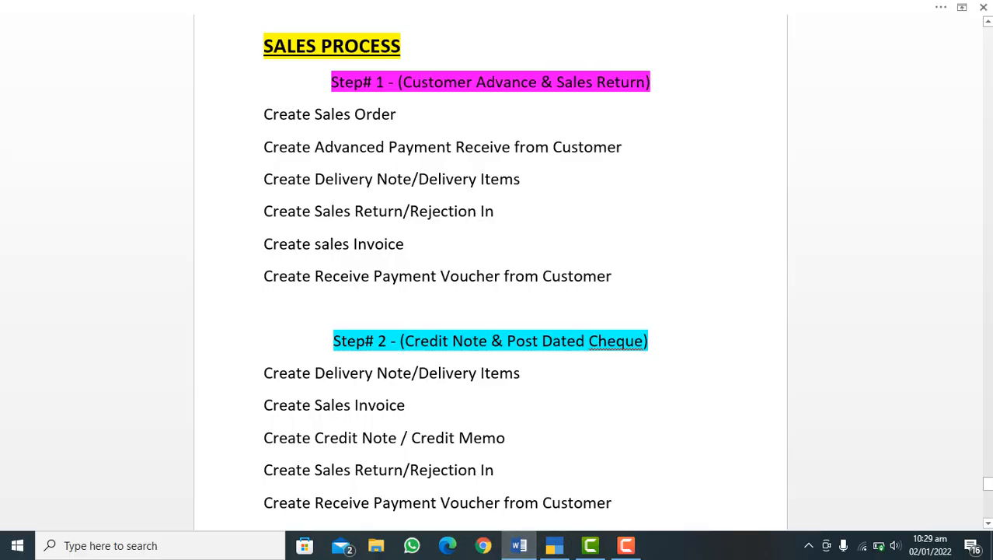
left_click(554, 545)
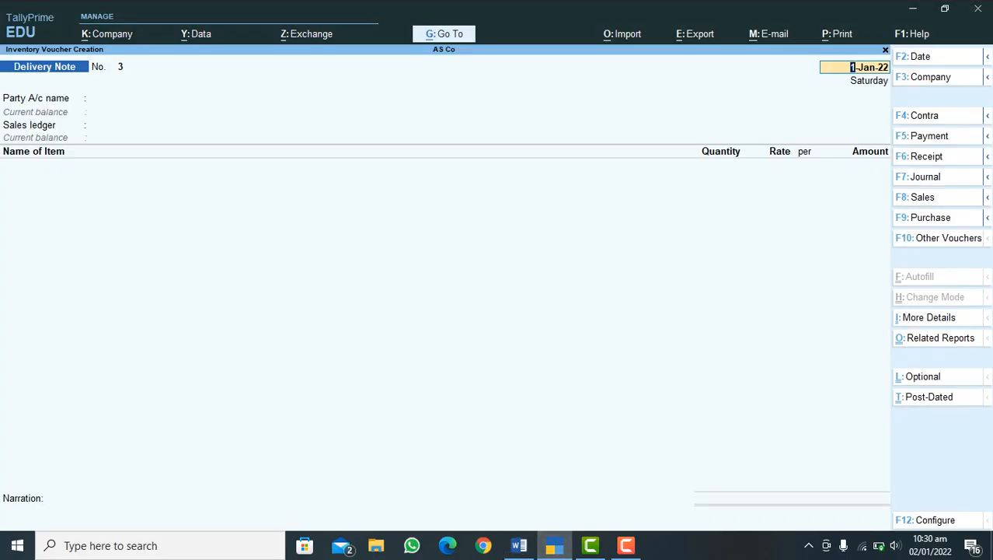
key("F8")
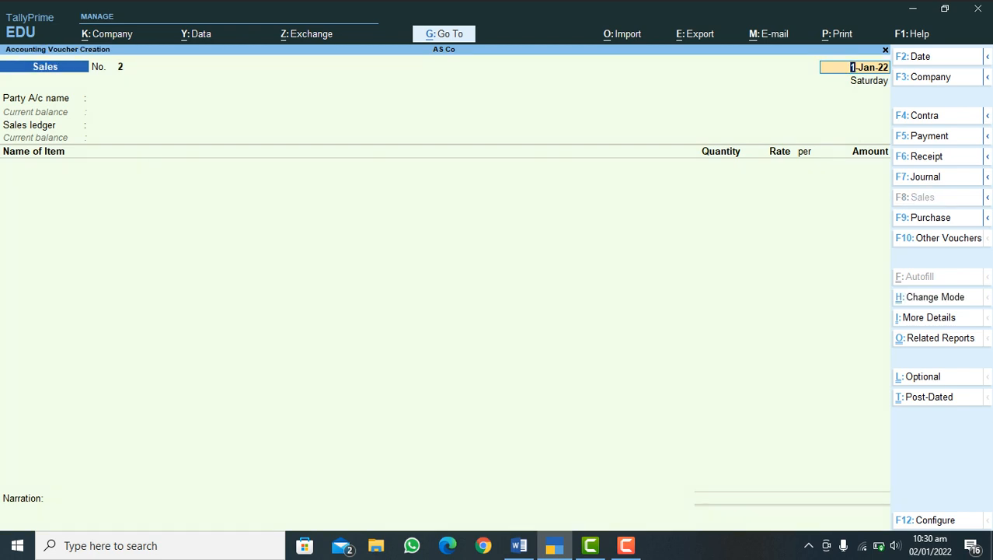
key("Return")
key("Down")
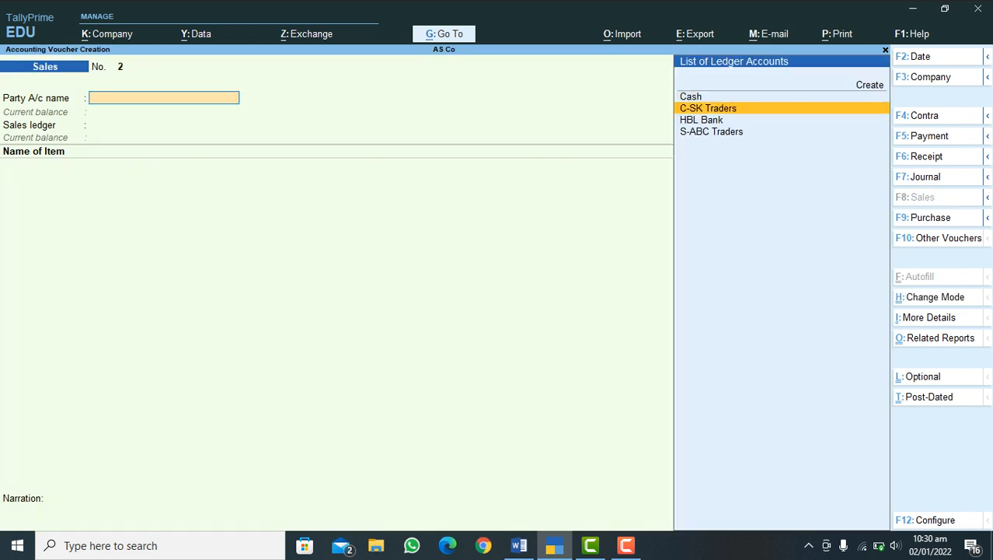
key("Return")
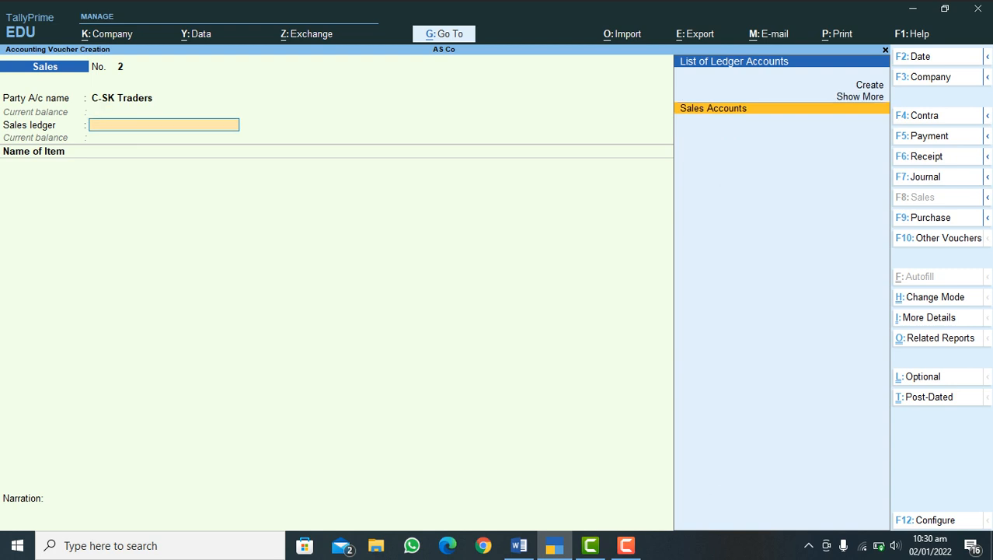
key("Return")
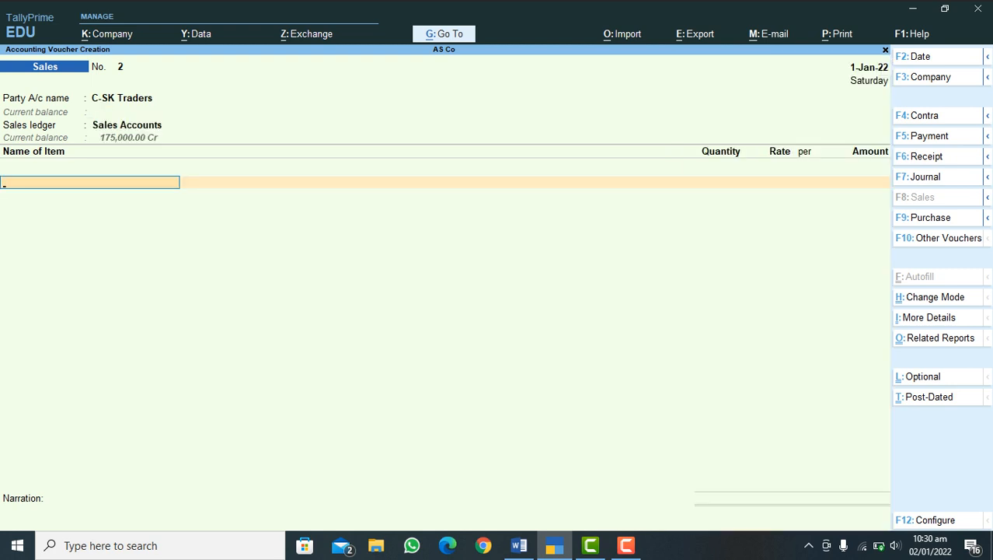
Step: Add Mobile Black 2022 to the sales voucher against tracking number 2, with 4 Pcs from Store 2 at 35,000.00 per piece
type("M")
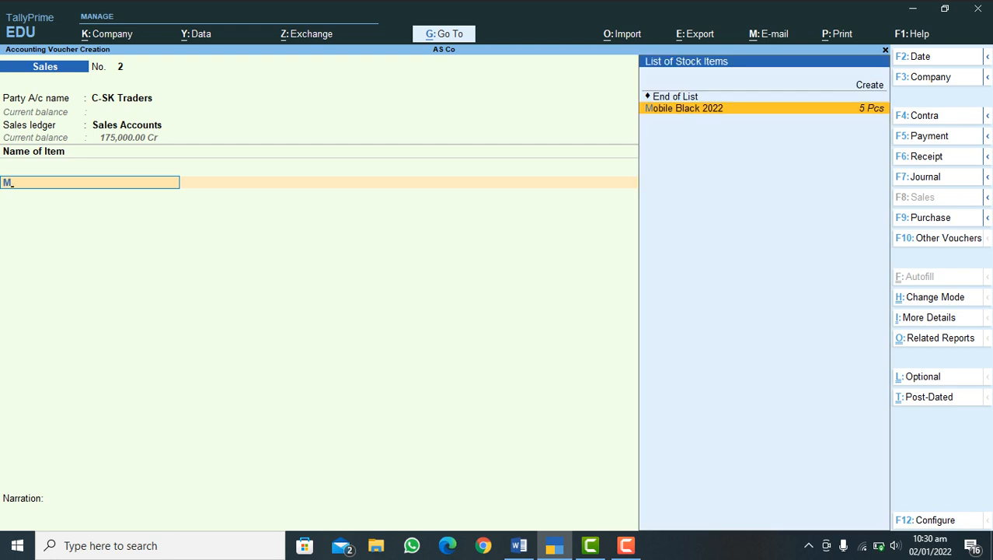
key("Return")
key("Return")
key("Return")
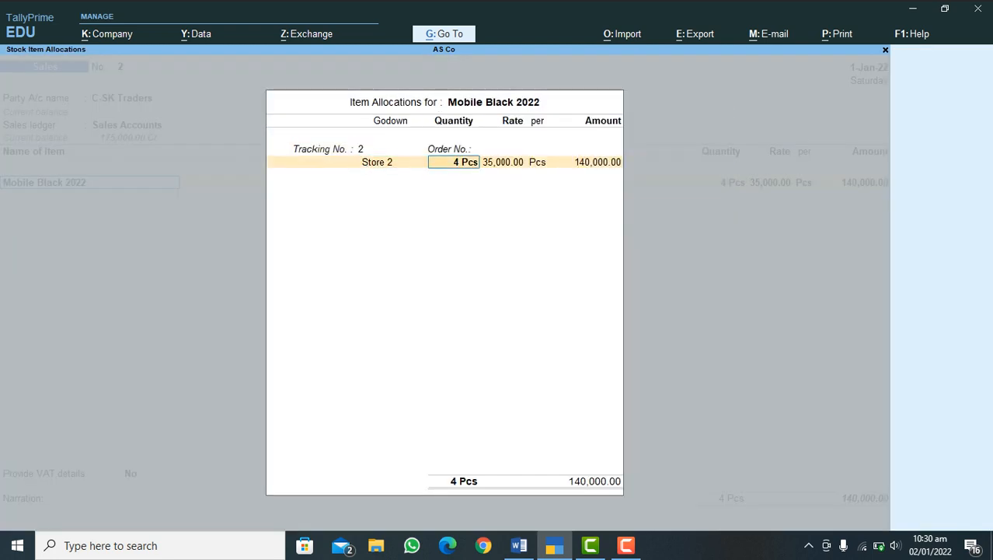
key("Return")
key("Return")
key("Return")
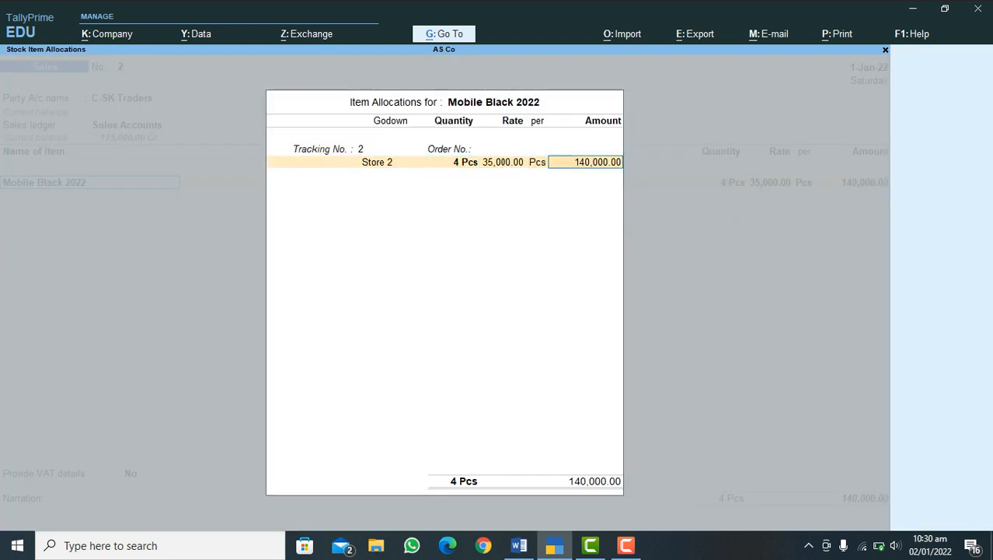
key("Return")
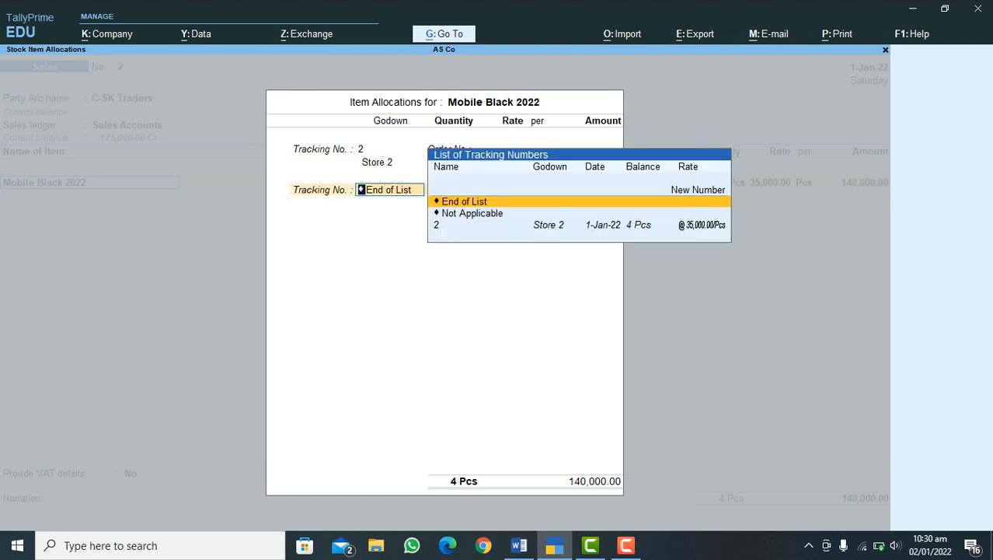
key("Return")
Step: Add the Output VAT Tax 5% ledger to the sales voucher with an amount of 7,000.00, and end the ledger list
key("Return")
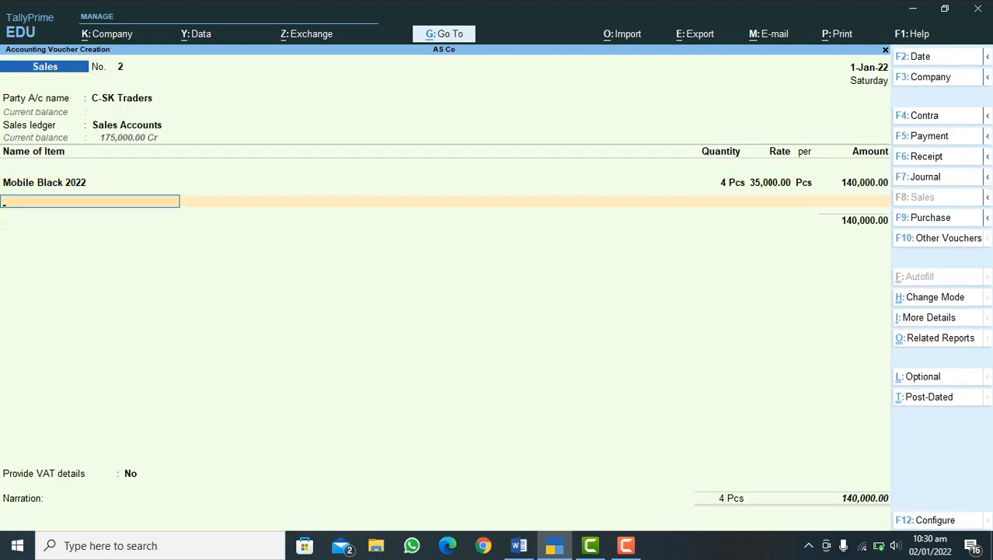
key("Return")
type("Va")
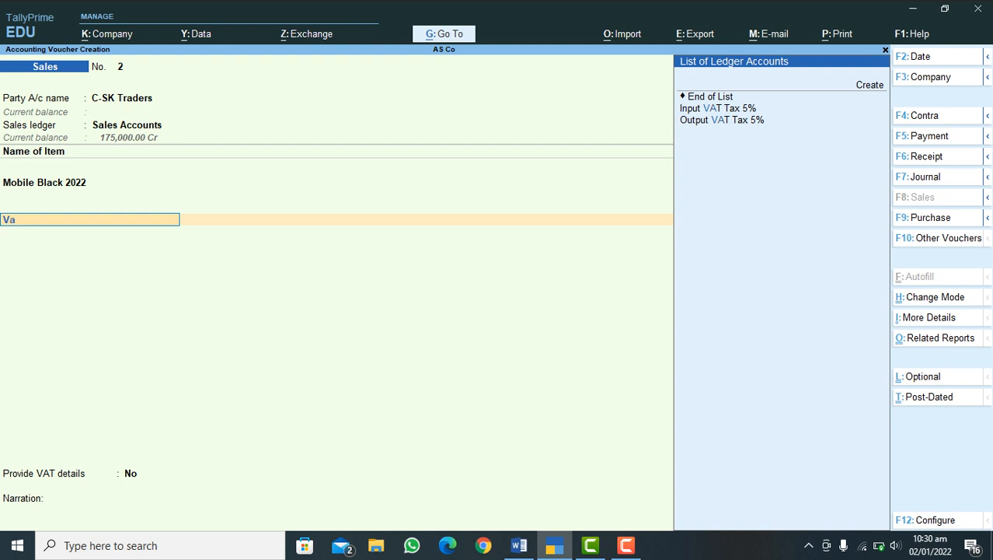
key("Down")
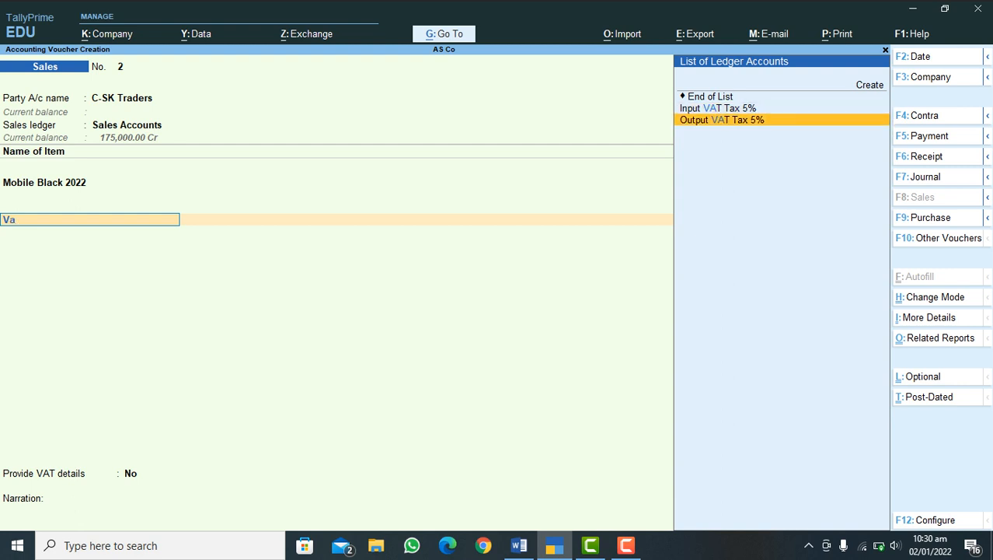
key("Return")
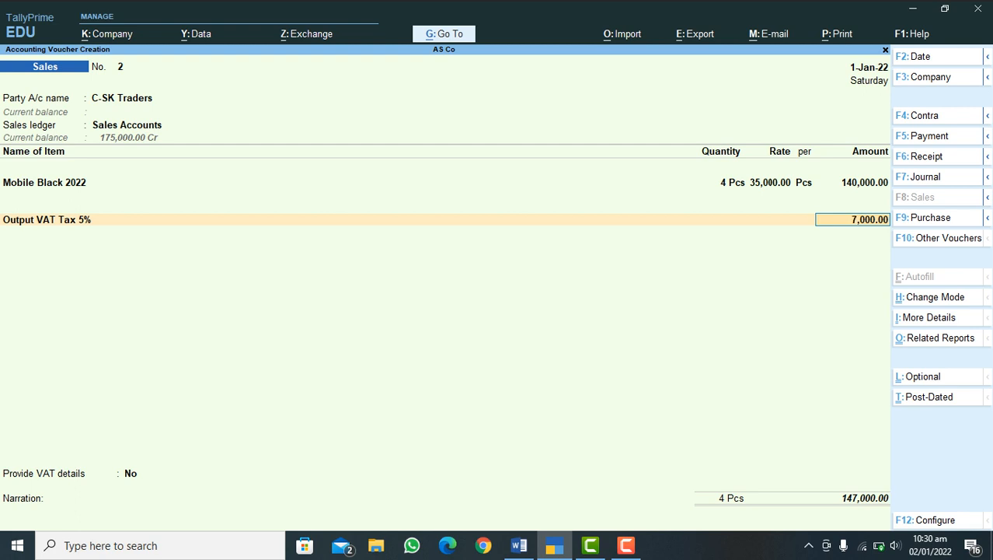
key("Return")
key("Return")
Step: Allocate the C-SK Traders bill of 147,000.00 as Agst Ref to reference 2, and save the sales voucher without narration
key("Return")
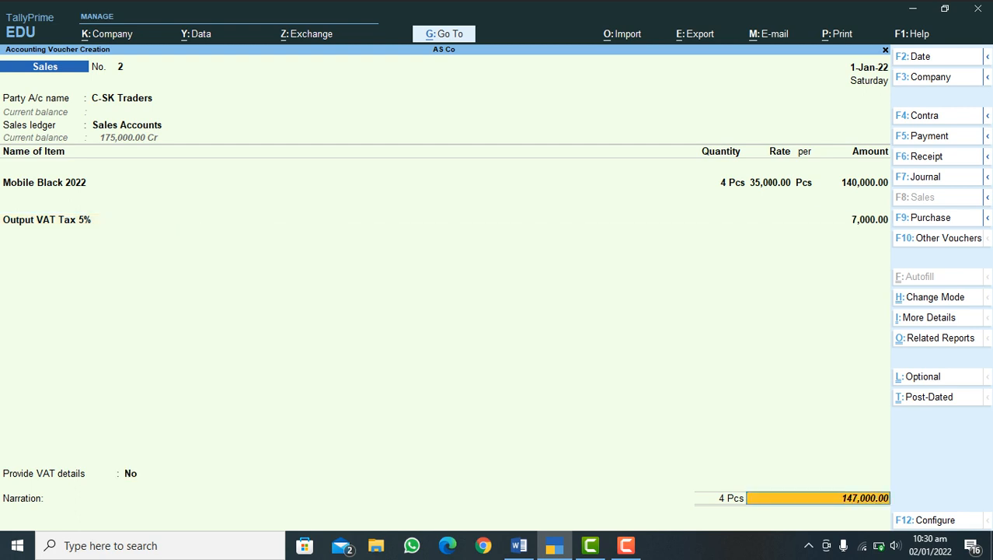
key("Return")
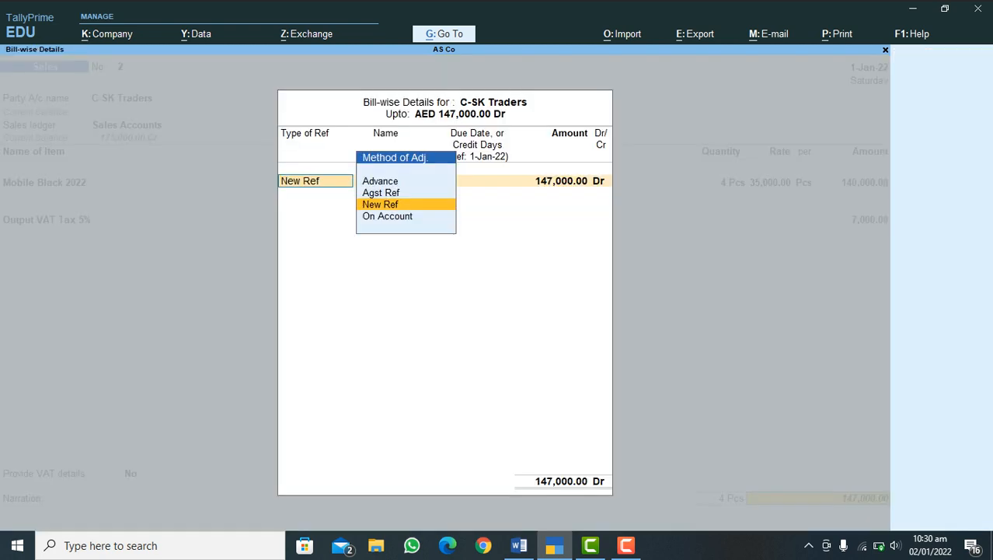
key("Up")
key("Return")
key("Return")
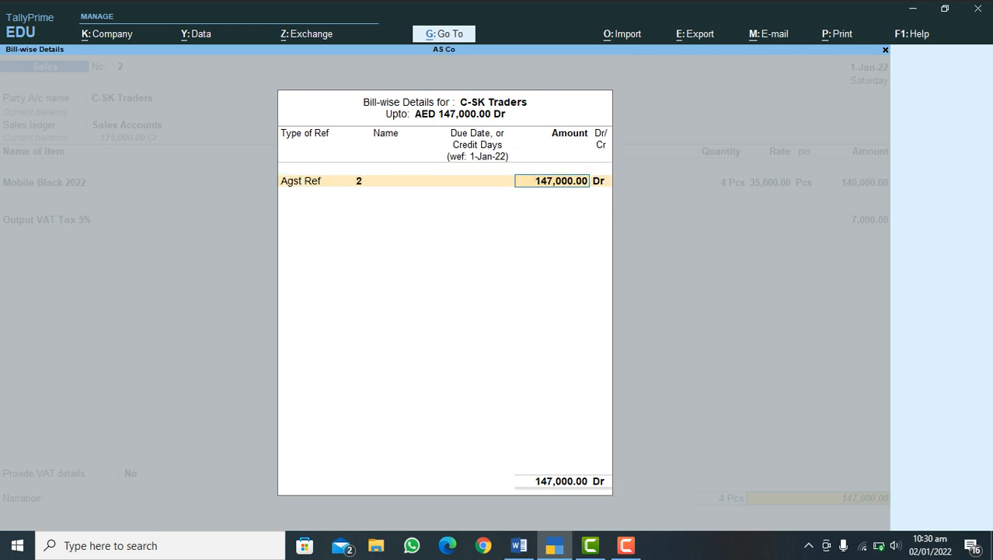
key("Return")
key("Return")
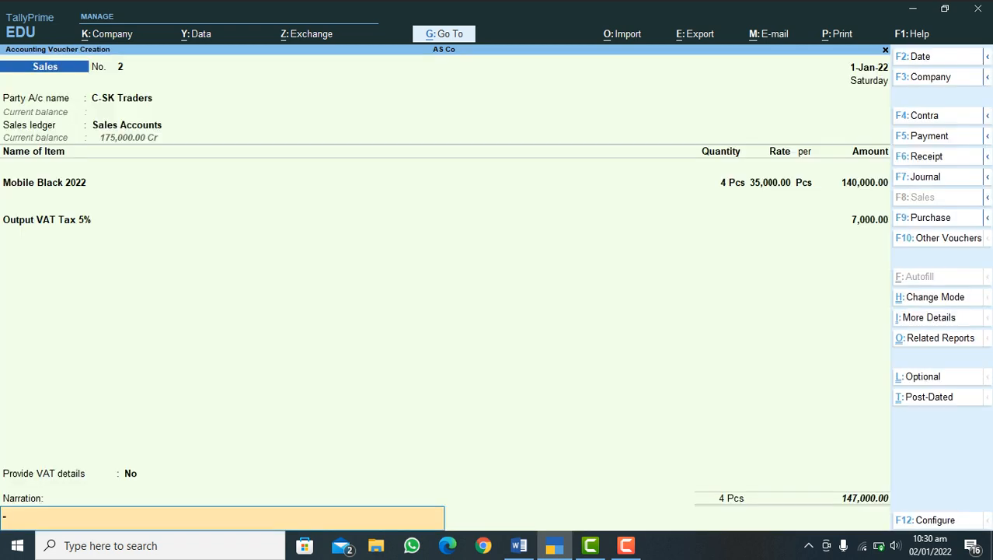
key("Return")
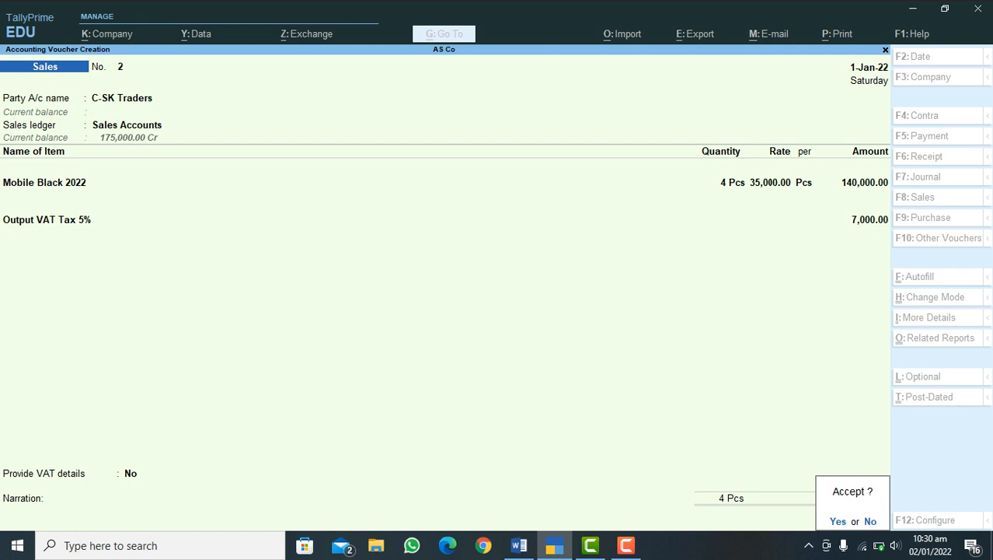
key("Return")
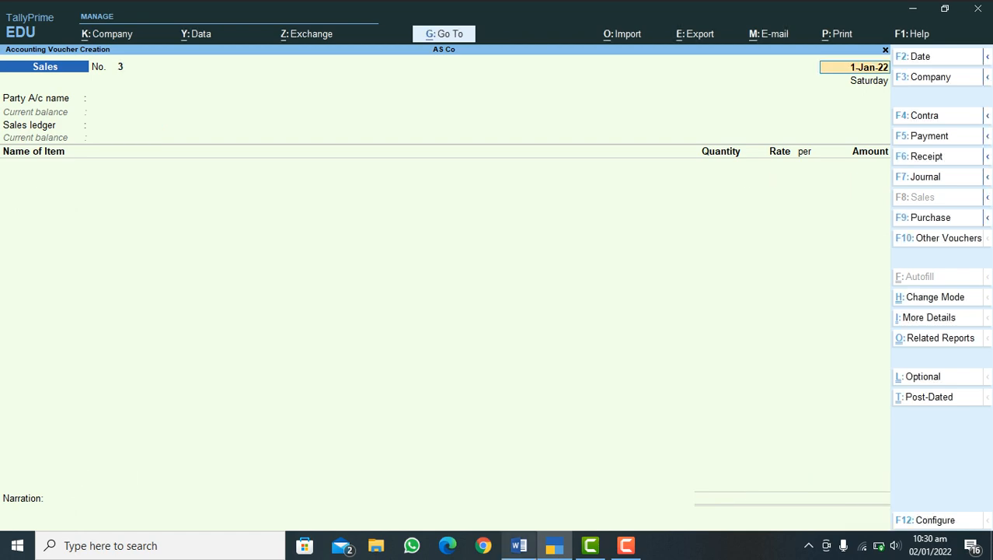
Step: Consult the Word sales process outline, and in TallyPrime start a credit note dated 1-Jan-22 for C-SK Traders under Sales Accounts
key("alt+Tab")
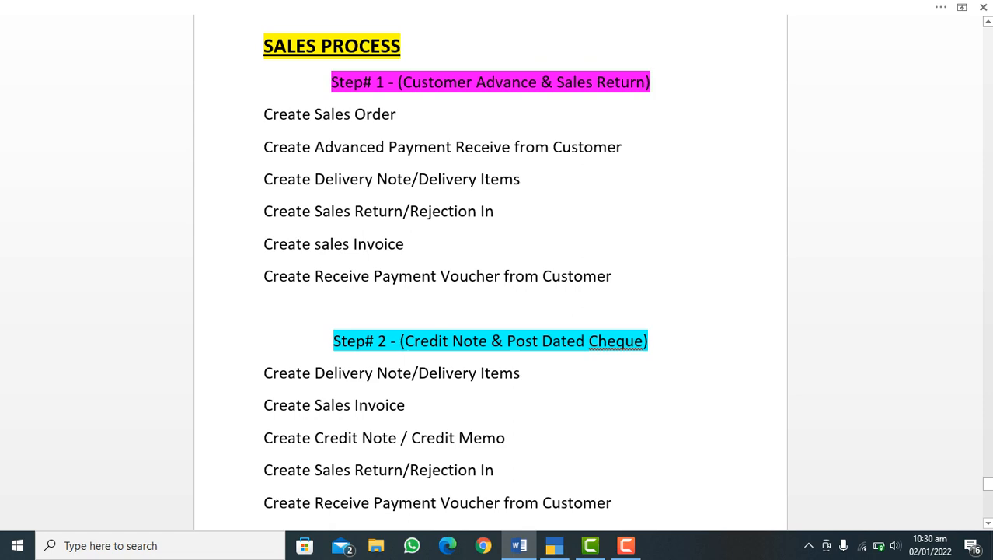
left_click(554, 545)
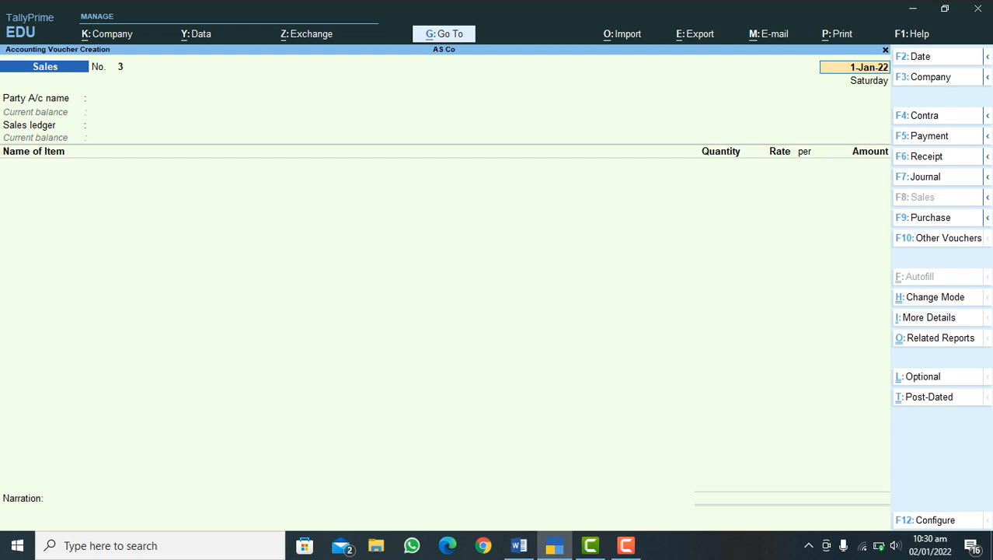
mouse_move(987, 156)
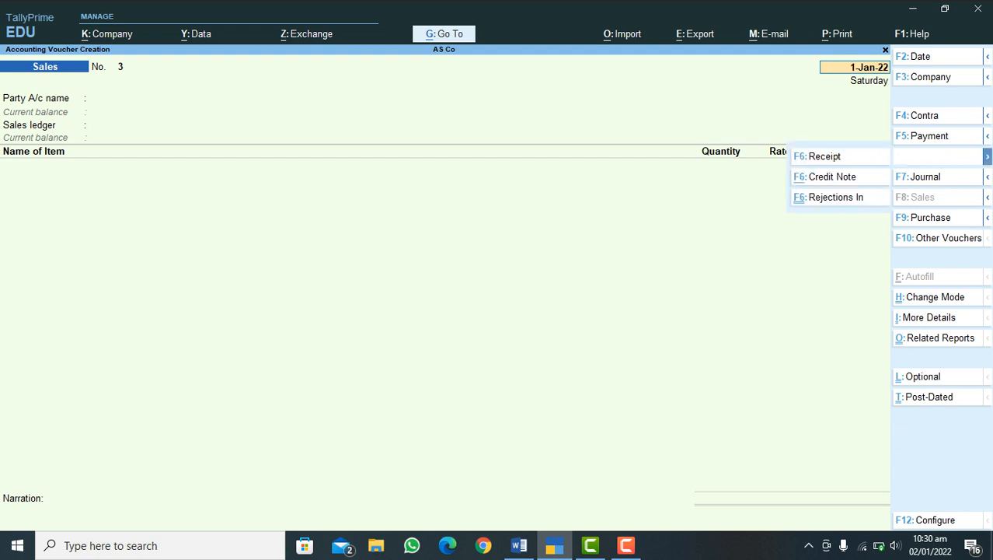
left_click(832, 177)
key("Return")
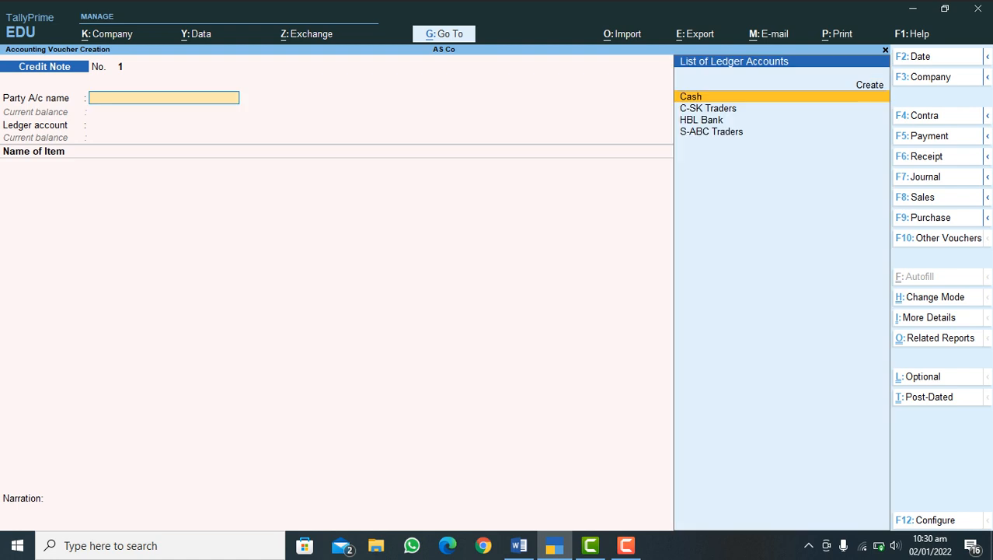
type("C")
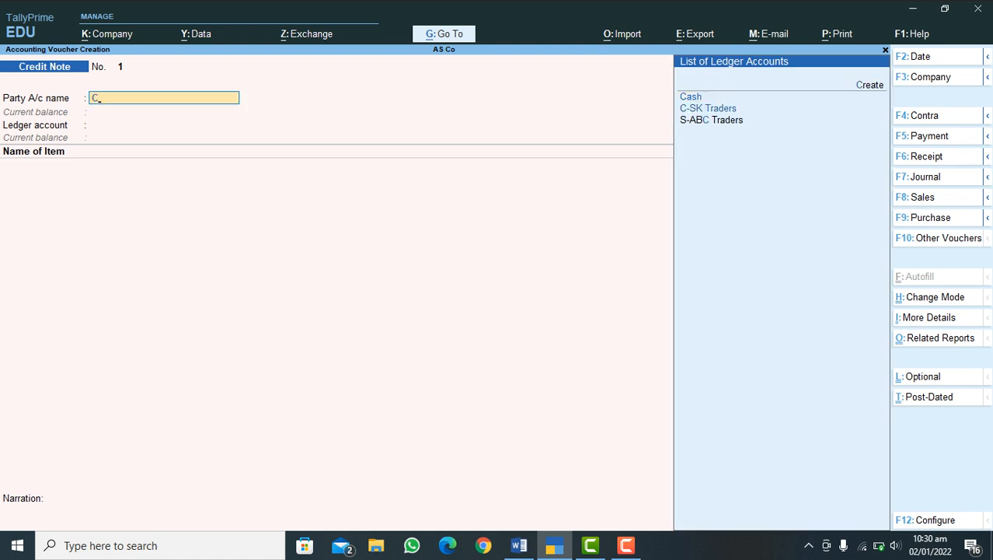
key("Down")
key("Return")
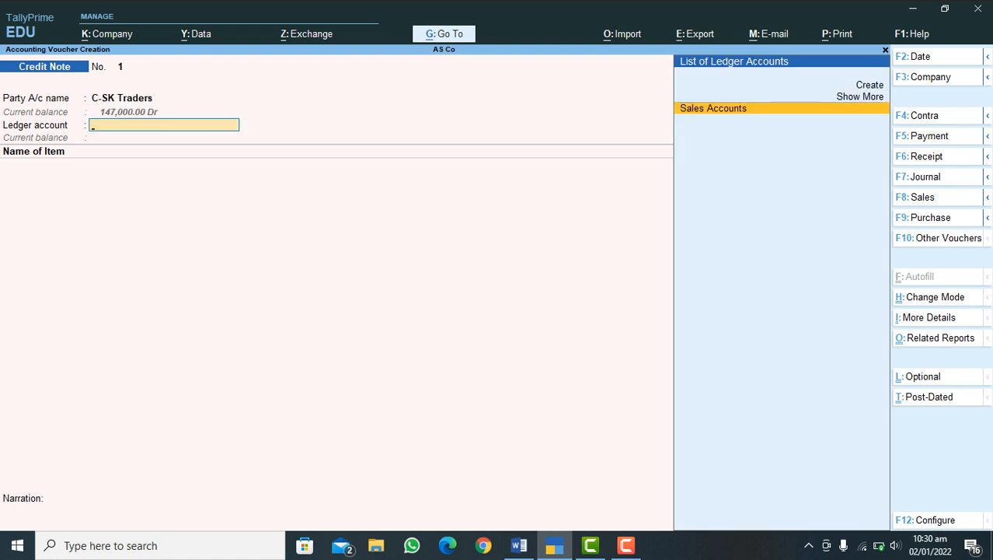
key("Return")
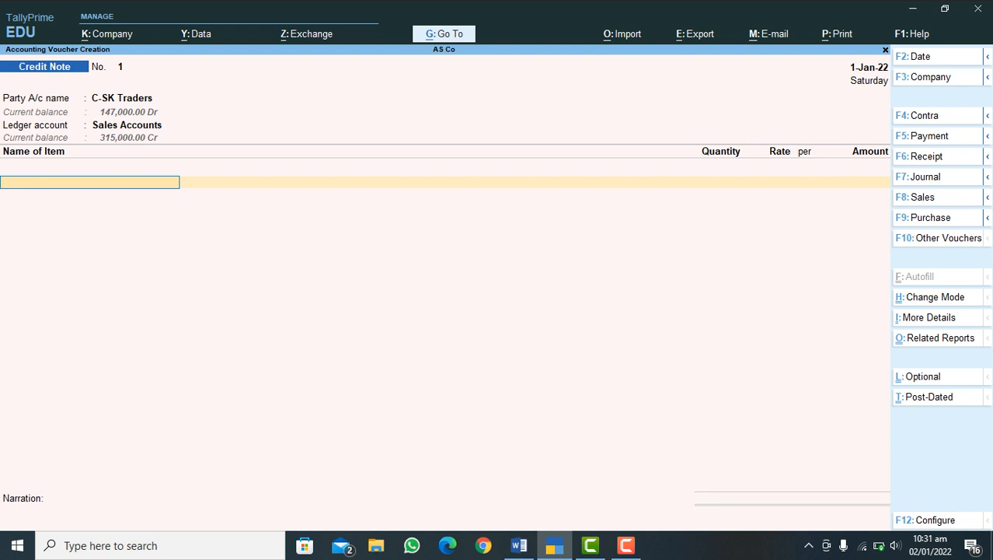
Step: Add Mobile Black 2022 to the credit note against tracking number 1, with the order number as Not Applicable
type("M")
key("Return")
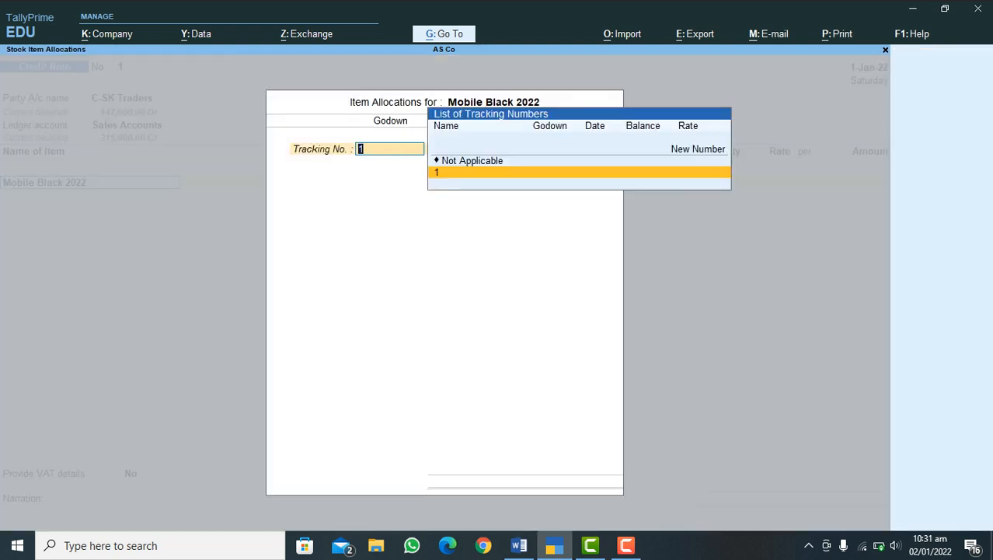
key("Return")
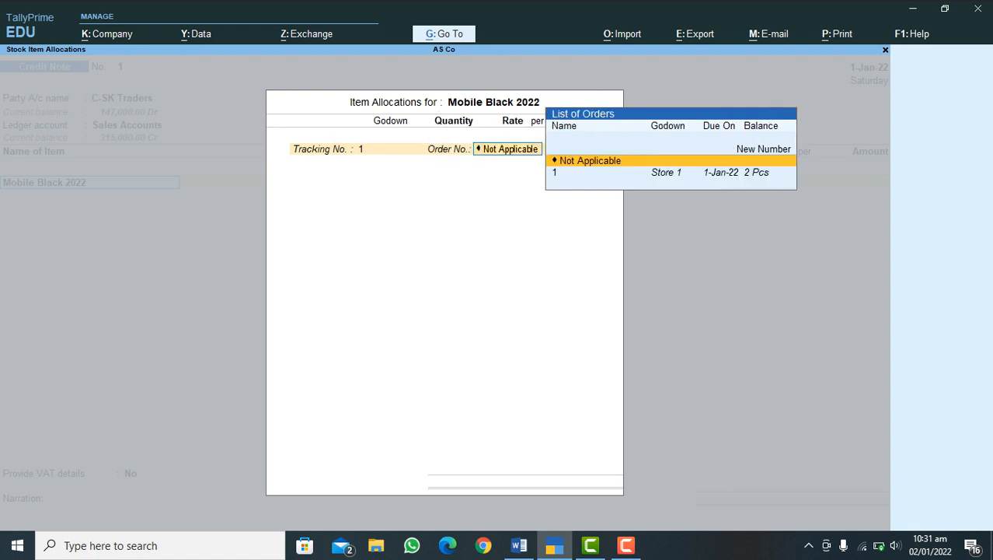
key("Return")
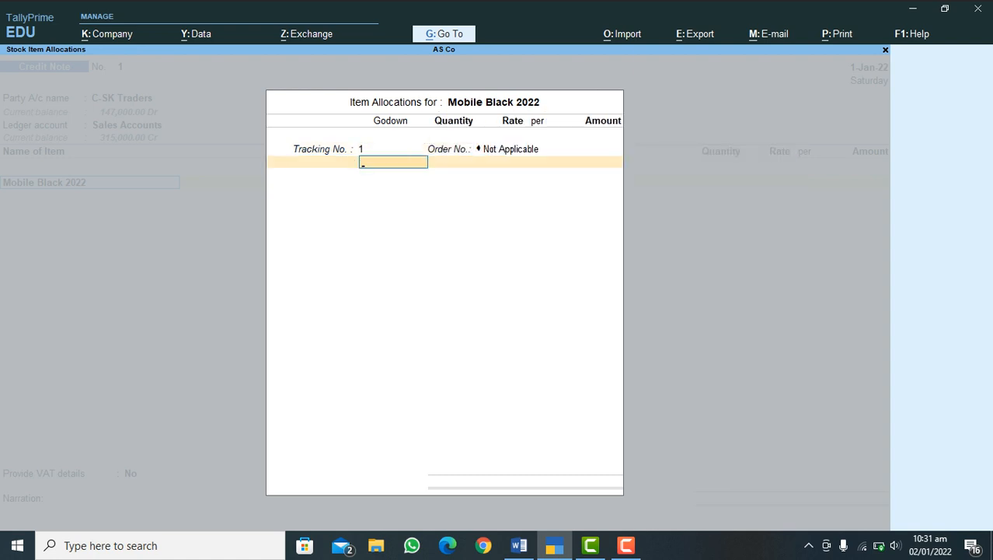
Step: Allocate 1 Pcs of Mobile Black 2022 to Store 2 at 35,000.00 per piece, and end the tracking number list
key("Return")
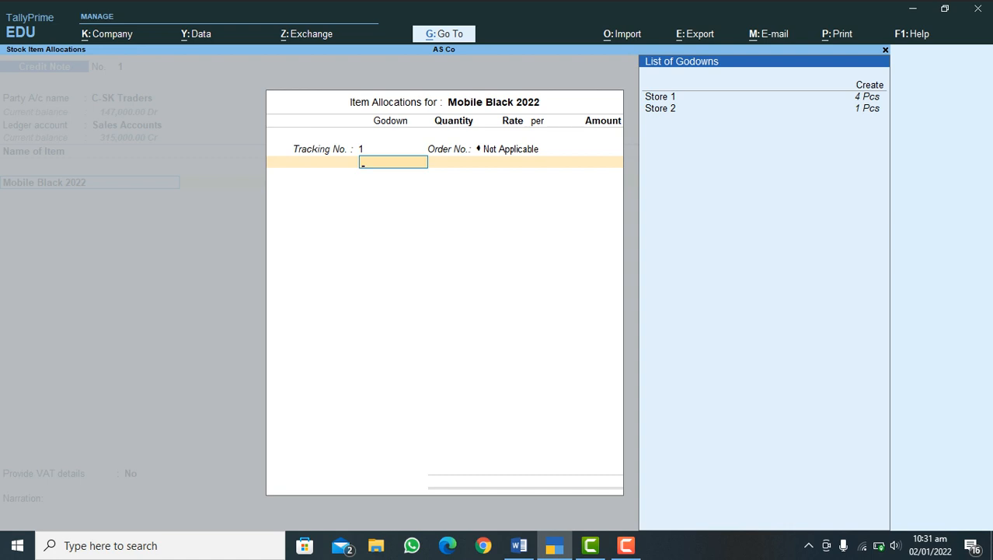
key("Down")
key("Up")
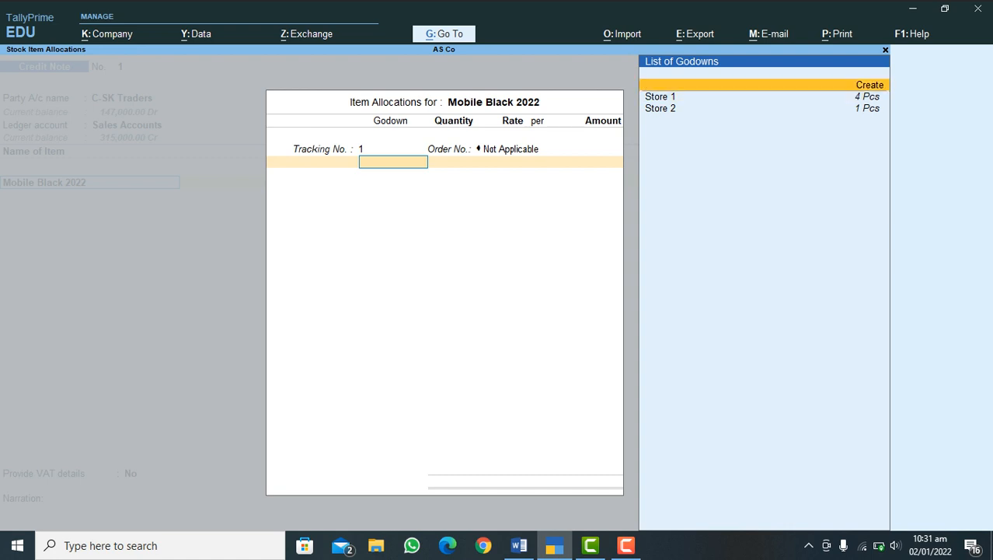
key("Down")
key("Down")
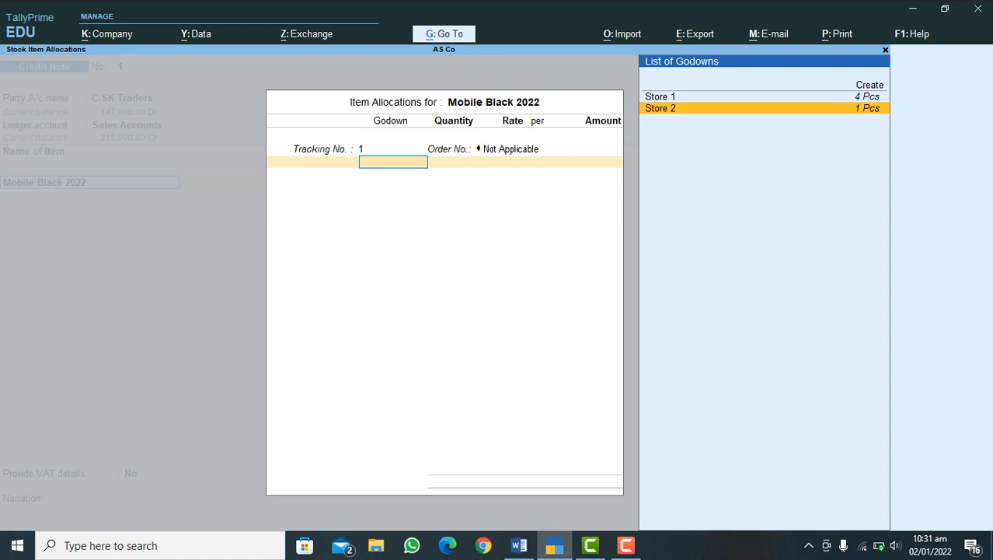
key("Return")
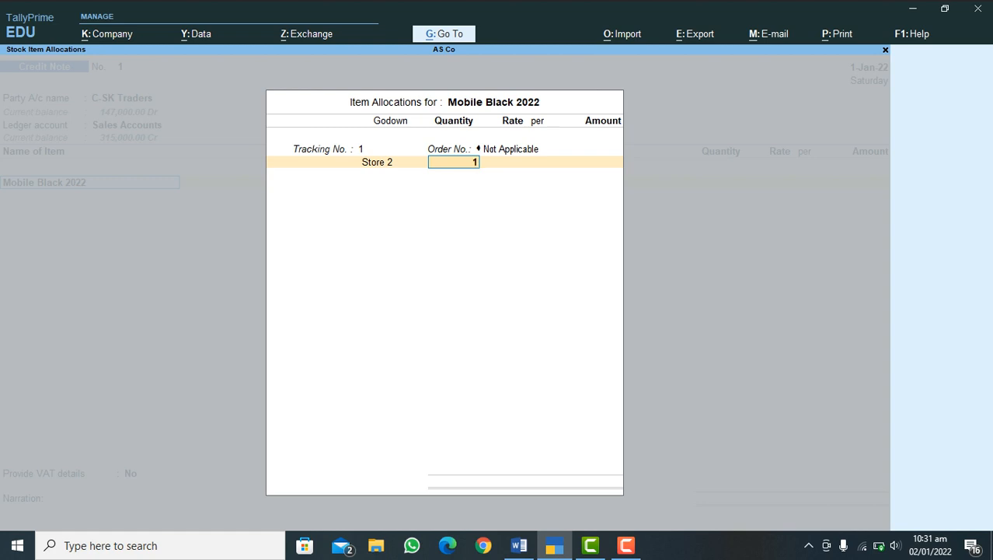
key("Return")
key("Return")
key("Return")
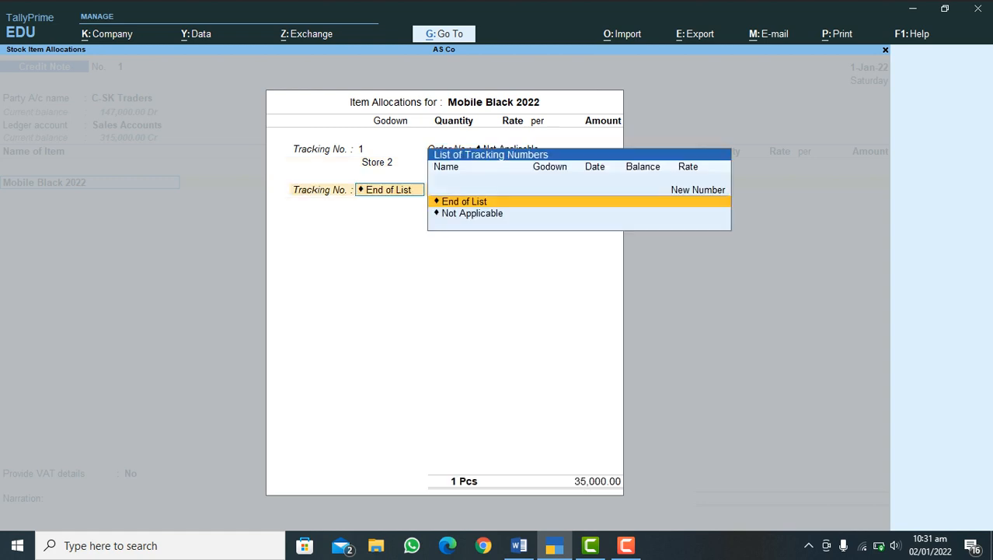
key("Return")
key("Return")
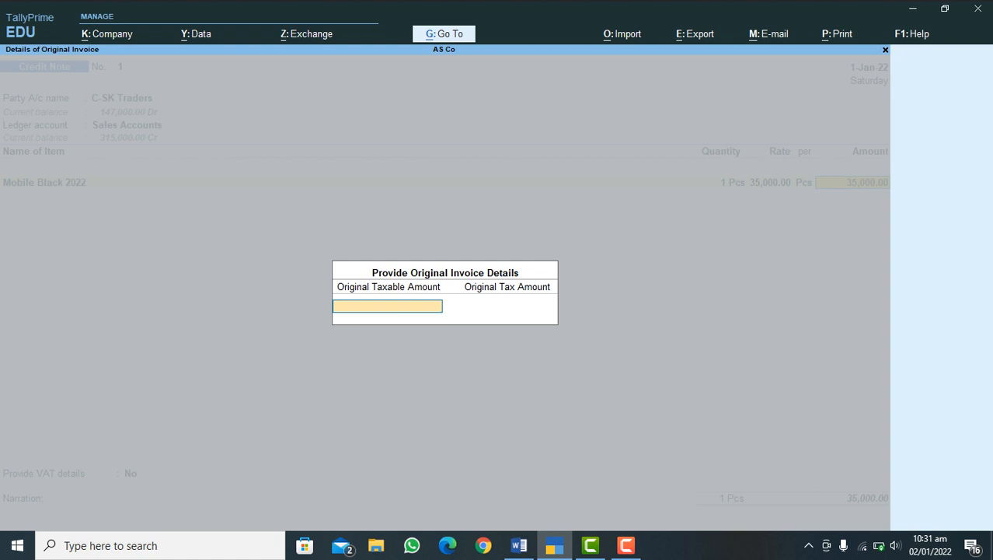
Step: Accept the item amount, leave the original invoice details blank, and end the credit note's item list
key("Return")
key("Return")
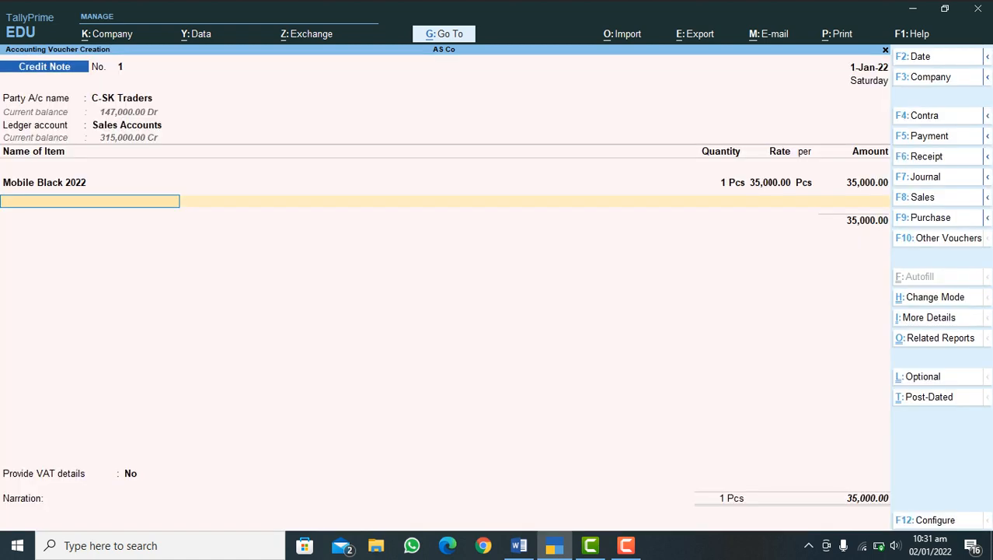
key("Return")
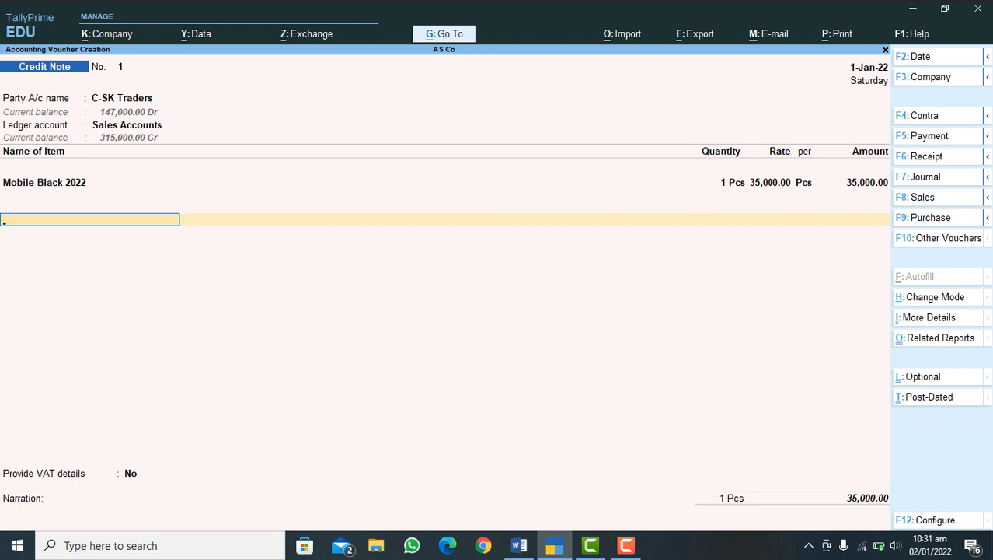
Step: Add the Output VAT Tax 5% ledger to the credit note with an amount of 1,750.00, and end the ledger list
type("Va")
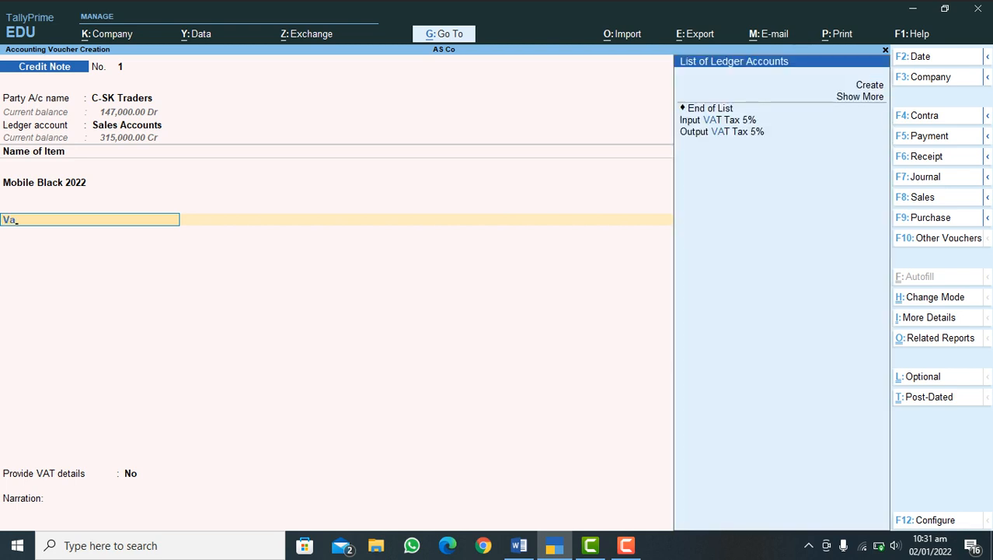
key("Down")
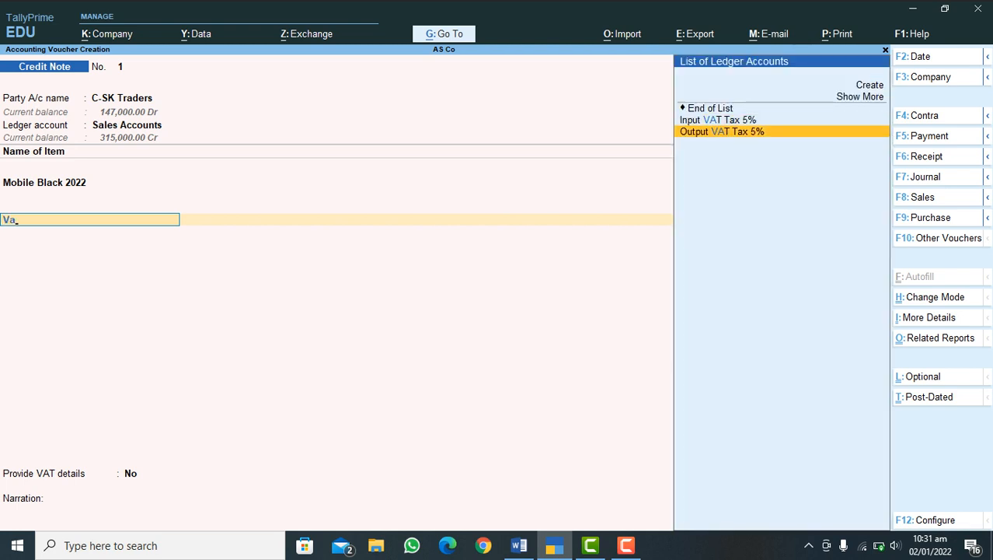
key("Return")
key("Return")
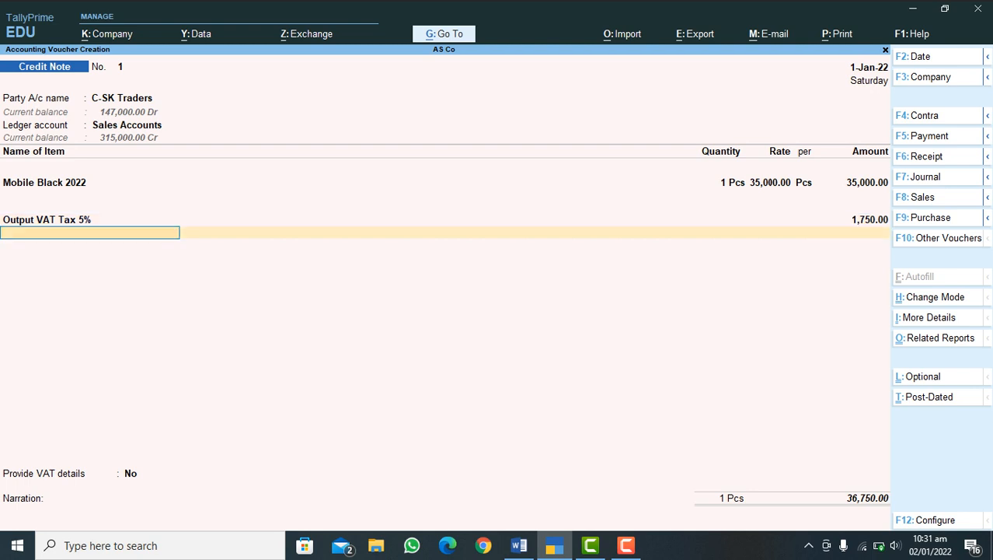
key("Return")
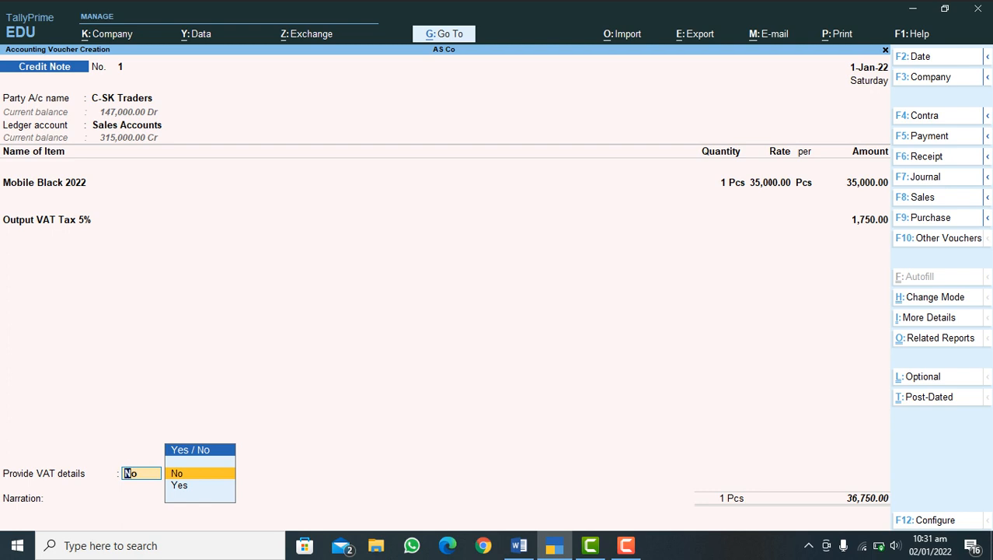
Step: Keep VAT details at No, allocate the 36,750.00 credit as Agst Ref to reference 2, and save the credit note without narration
key("Return")
key("Return")
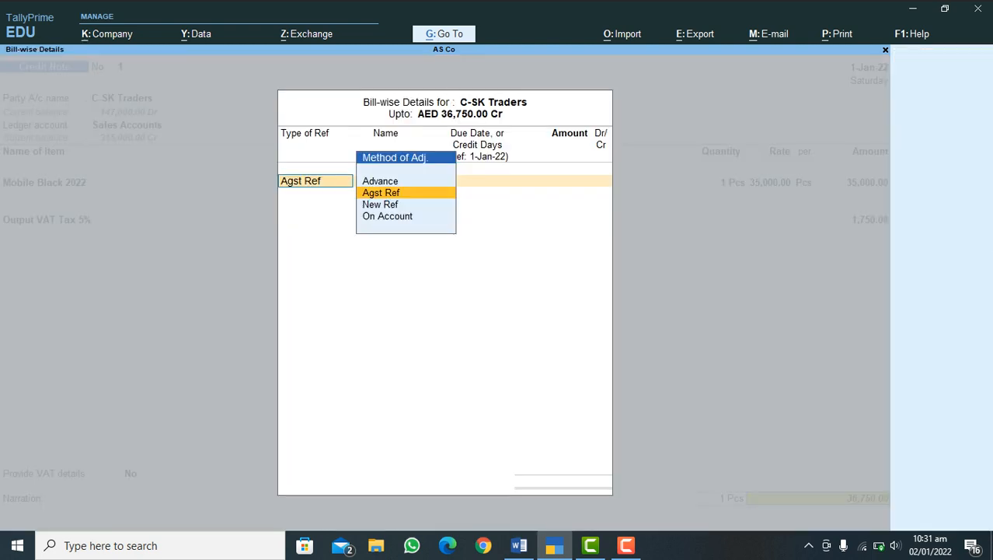
key("Return")
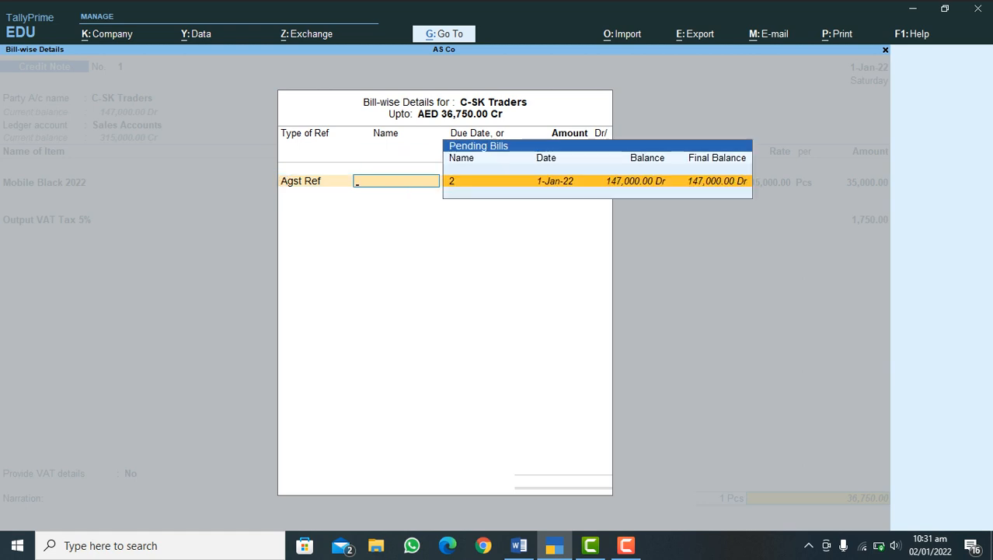
key("Return")
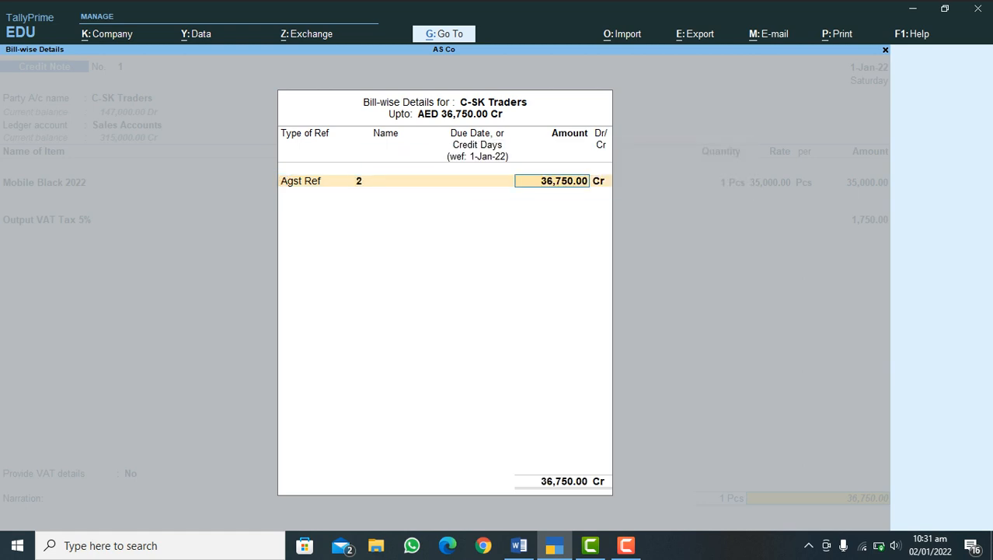
key("Return")
key("Return")
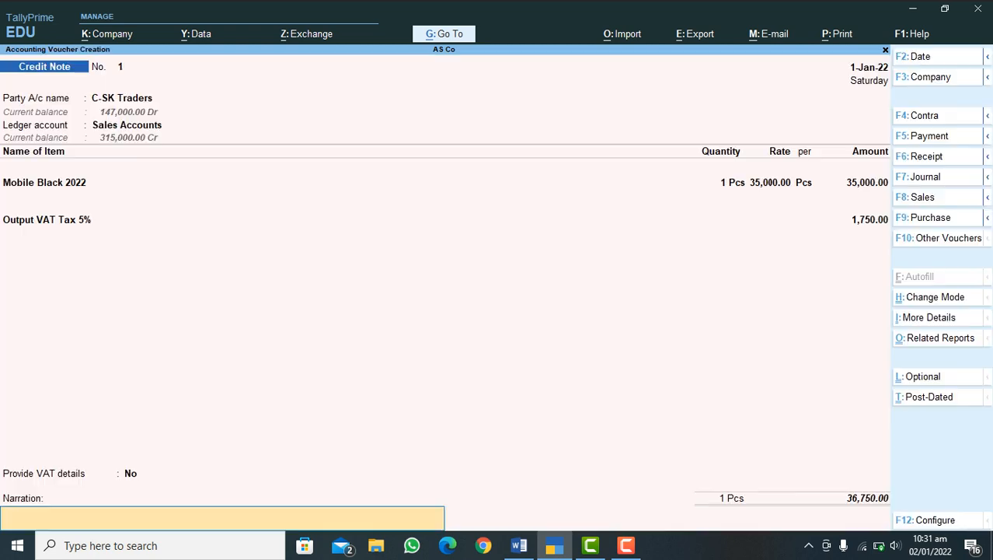
key("Return")
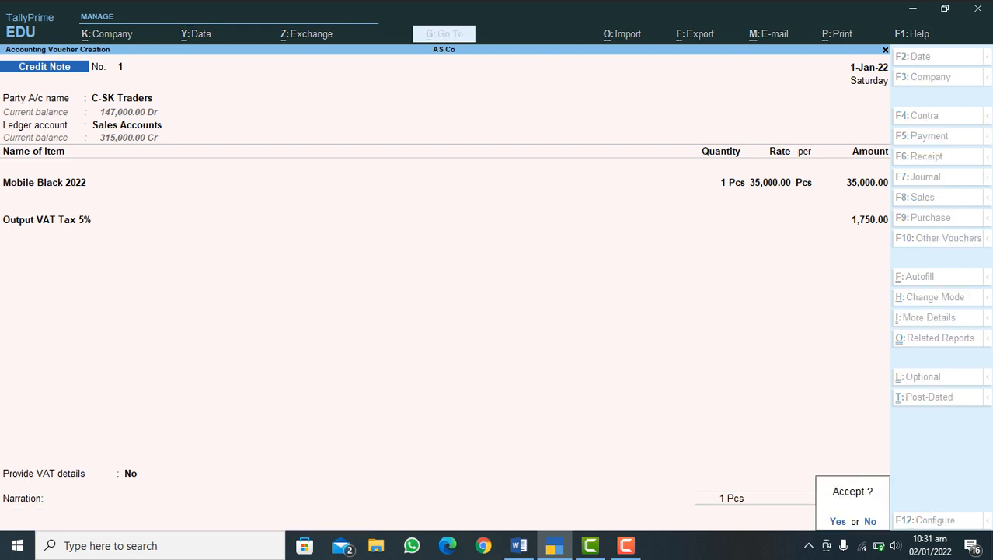
key("Return")
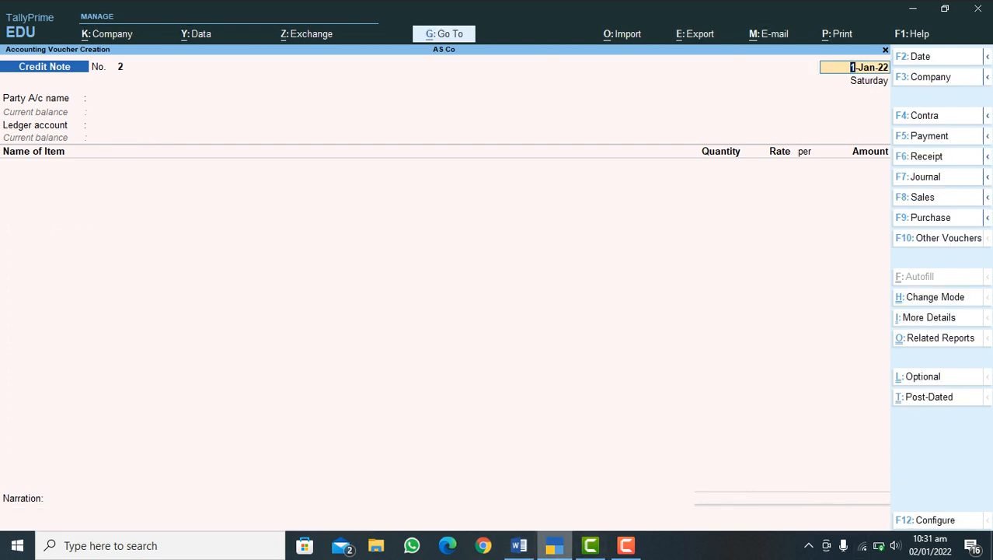
Step: Check the sales process list in Word, return to TallyPrime and open a Rejections In voucher
key("alt+Tab")
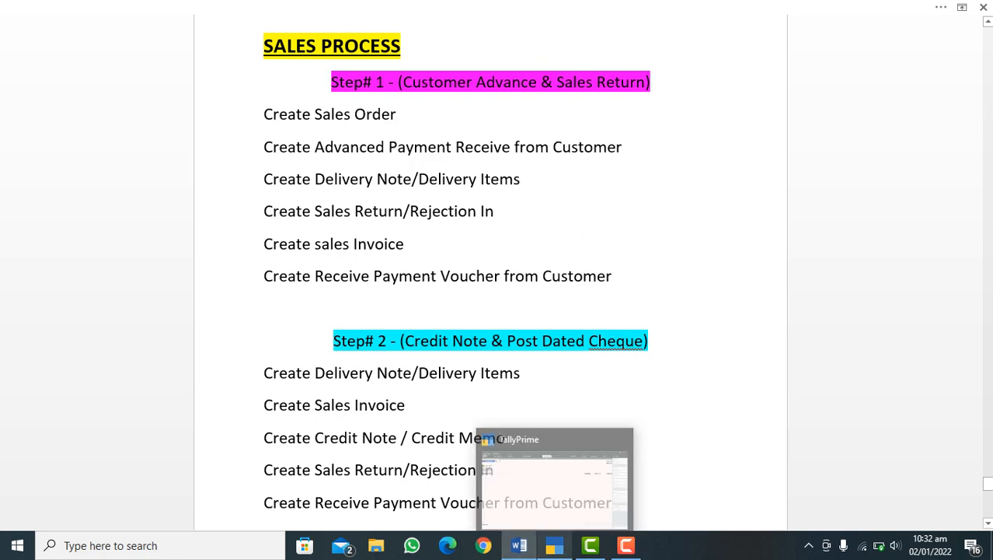
left_click(554, 545)
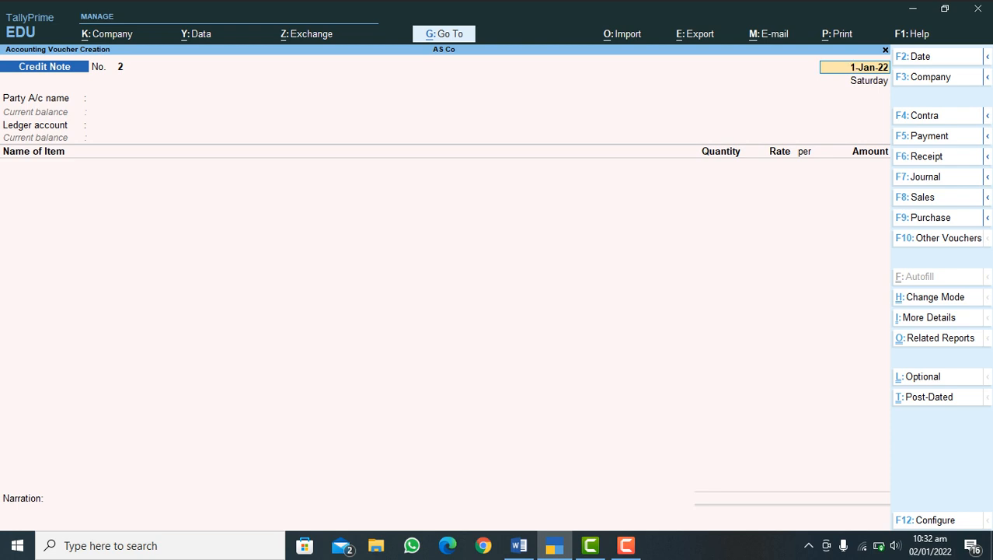
mouse_move(987, 197)
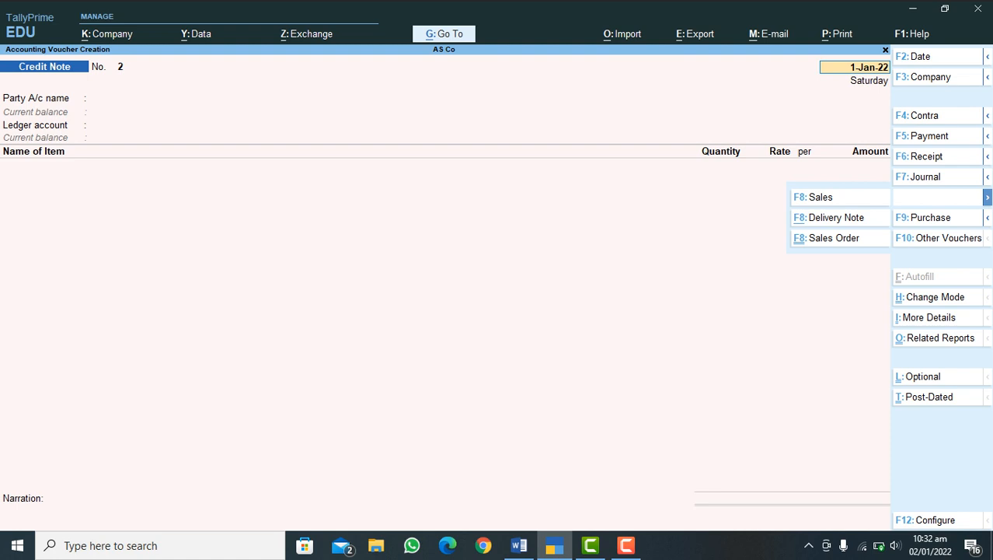
mouse_move(987, 156)
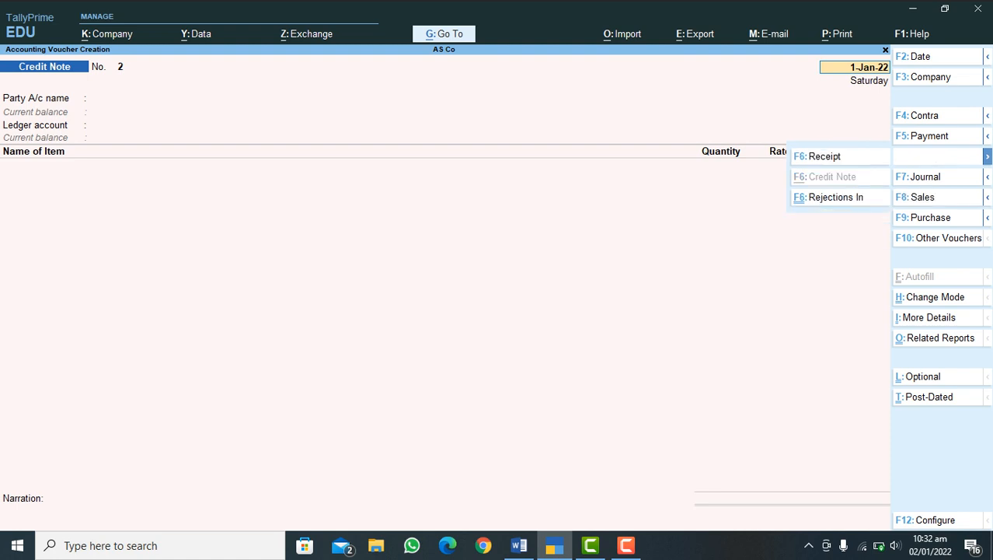
left_click(836, 198)
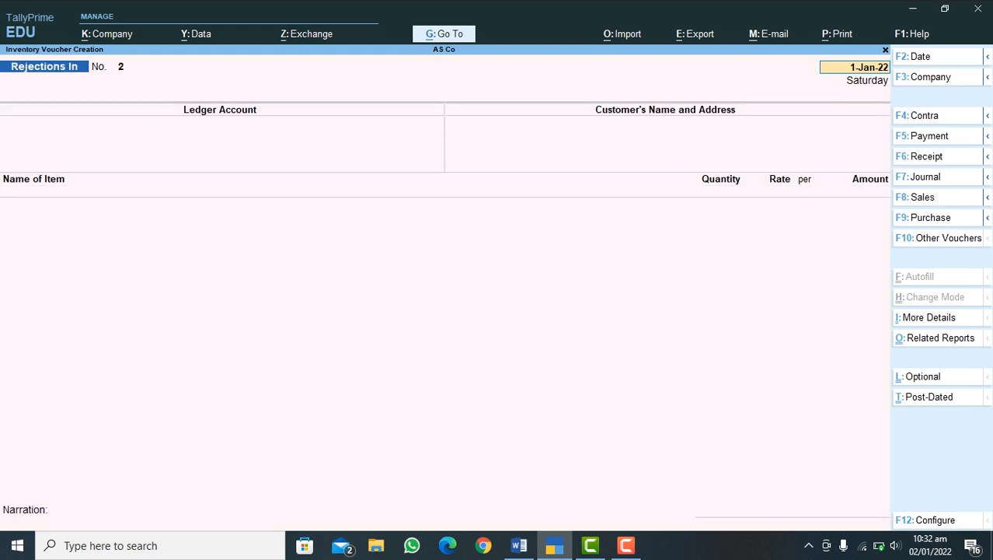
Step: Keep the date 1-Jan-22 and select C-SK Traders as the ledger account, accepting the customer's name and address details
key("Return")
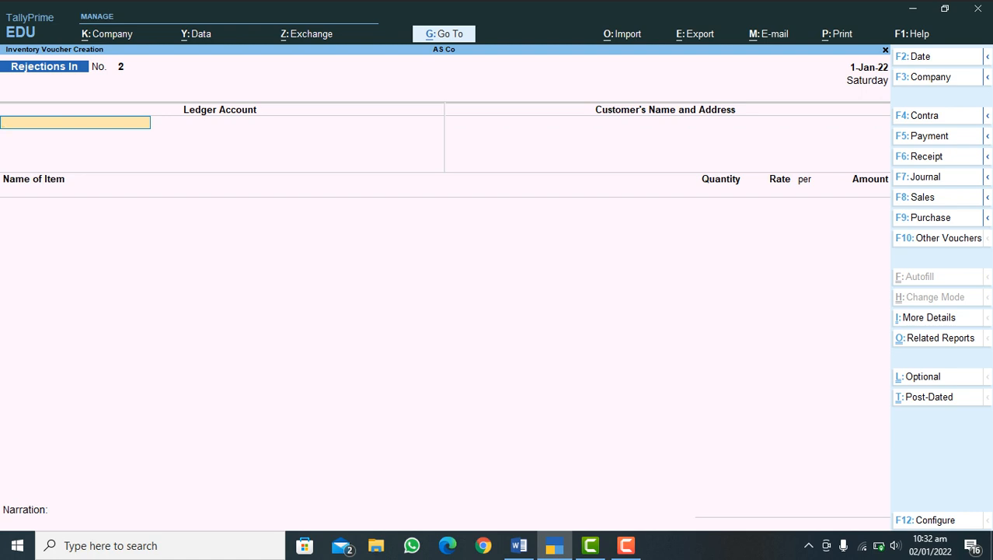
type("C")
key("Down")
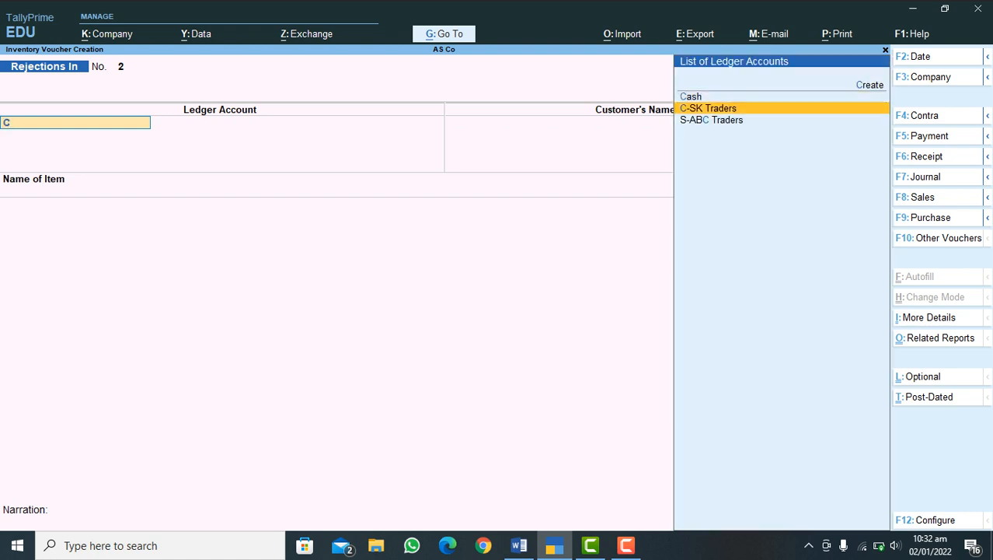
key("Return")
Step: Add Mobile Black 2022 against tracking number 1, with 1 Pcs in Store 2 at 35,000.00, and end the tracking and item lists
key("Return")
key("Return")
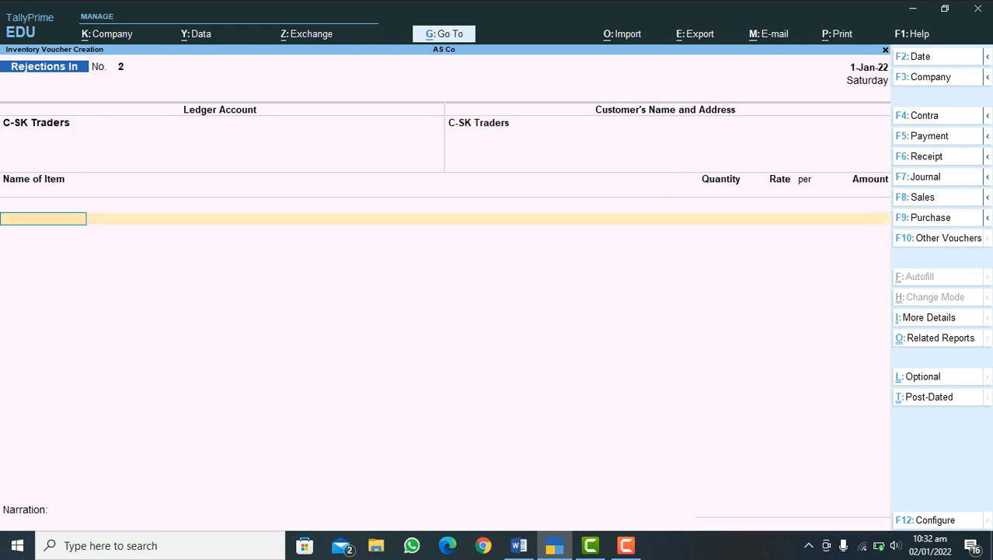
type("M")
key("Return")
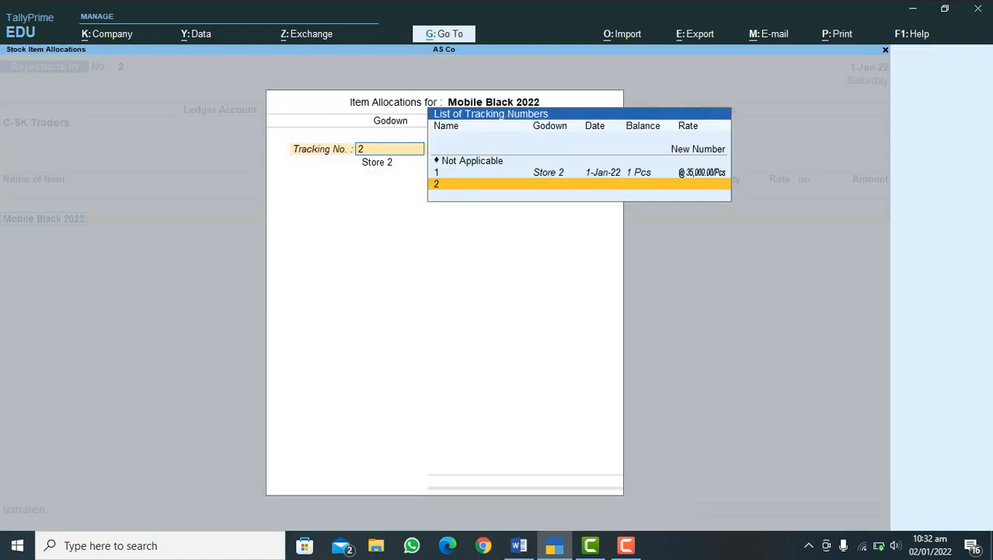
key("Up")
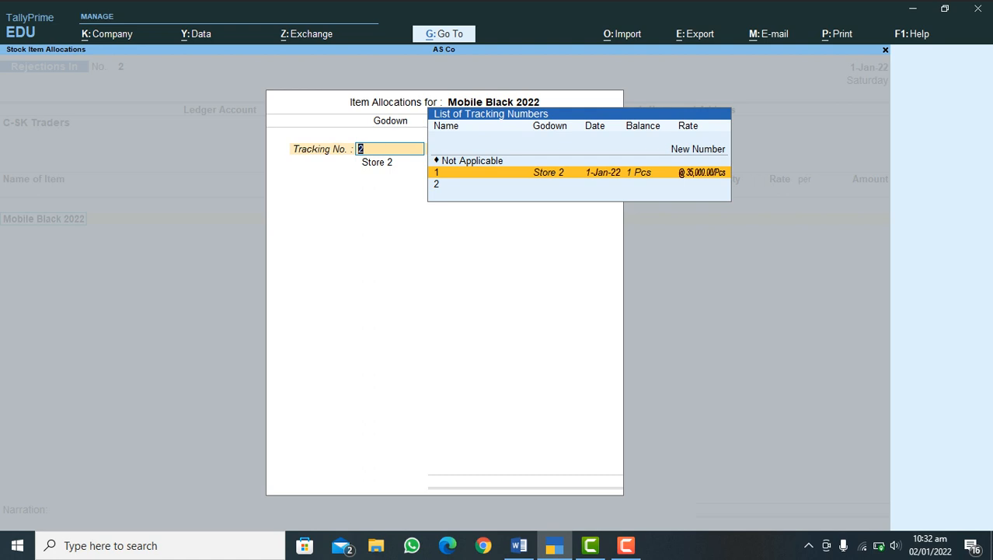
key("Return")
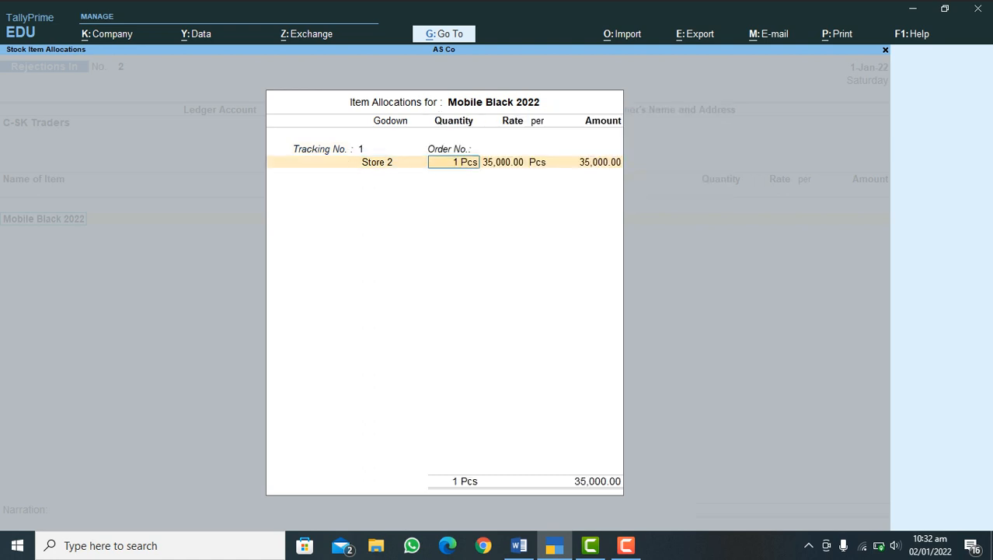
key("Return")
key("Return")
key("Return")
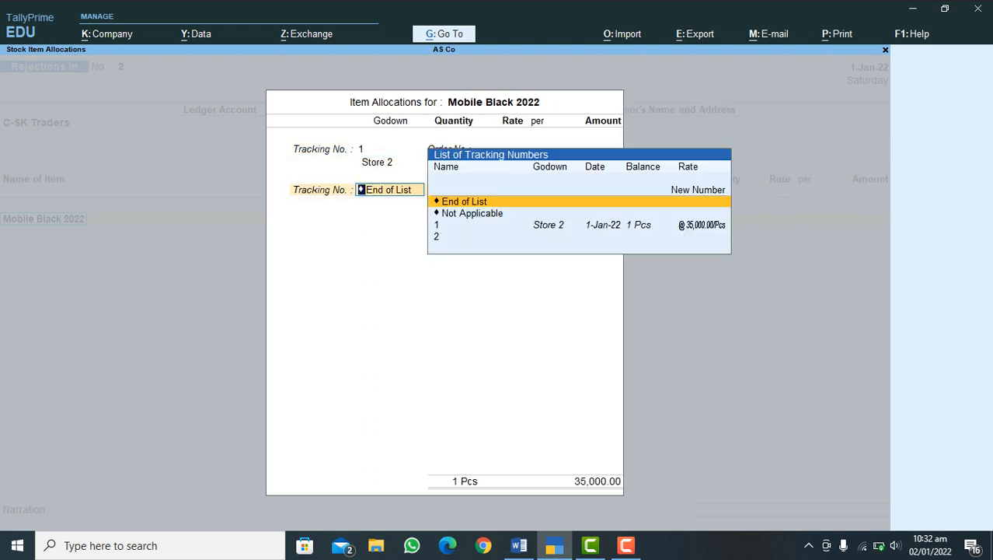
key("Return")
key("Return")
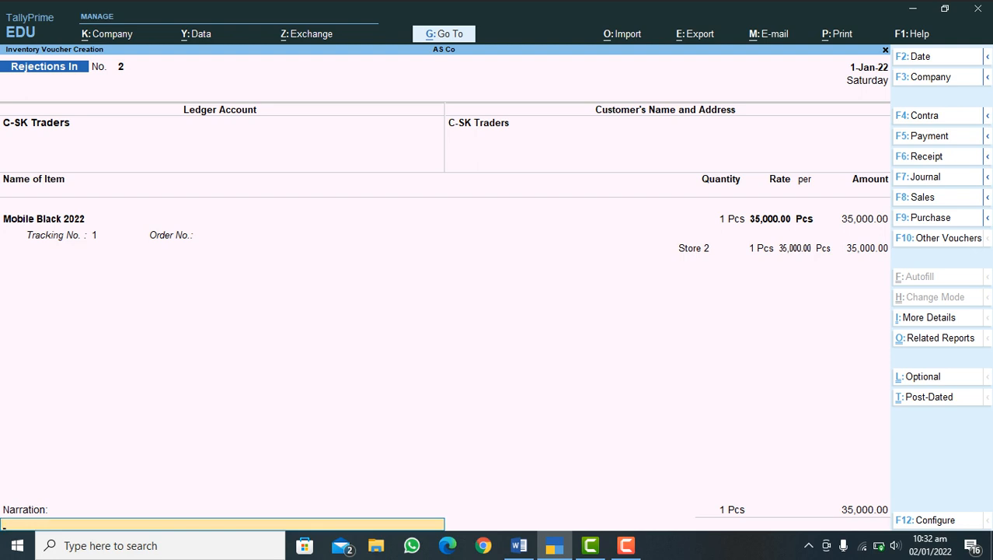
Step: Enter the narration "Due to Damage" and save the Rejections In voucher
type("Due to Damage")
key("Return")
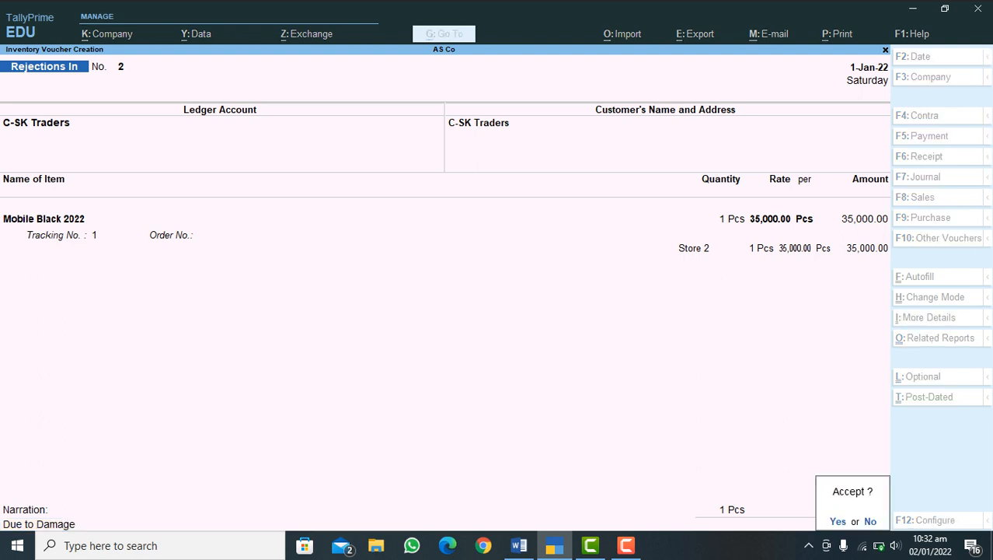
key("Return")
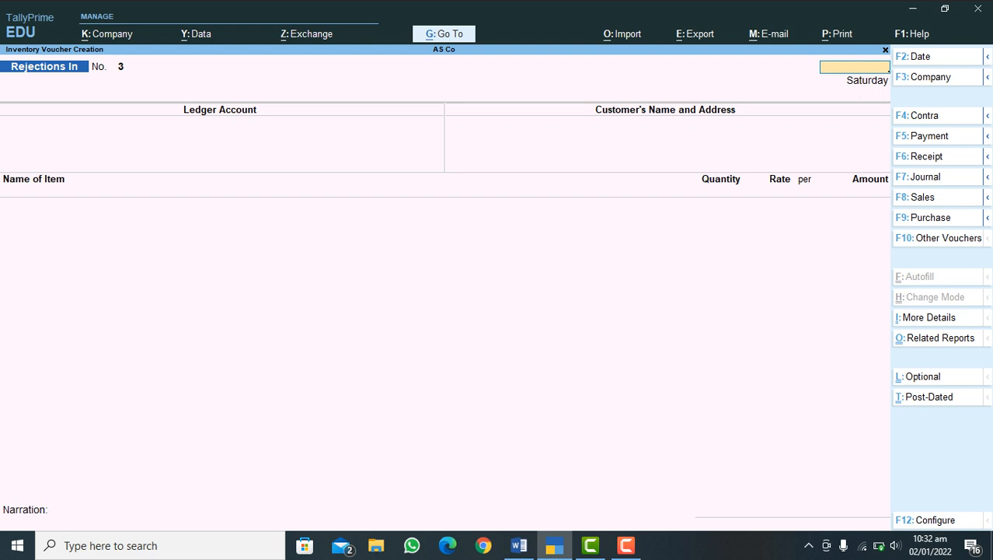
Step: Leave voucher entry, check the next sales process step in the Word document, and return to TallyPrime
key("Escape")
key("Return")
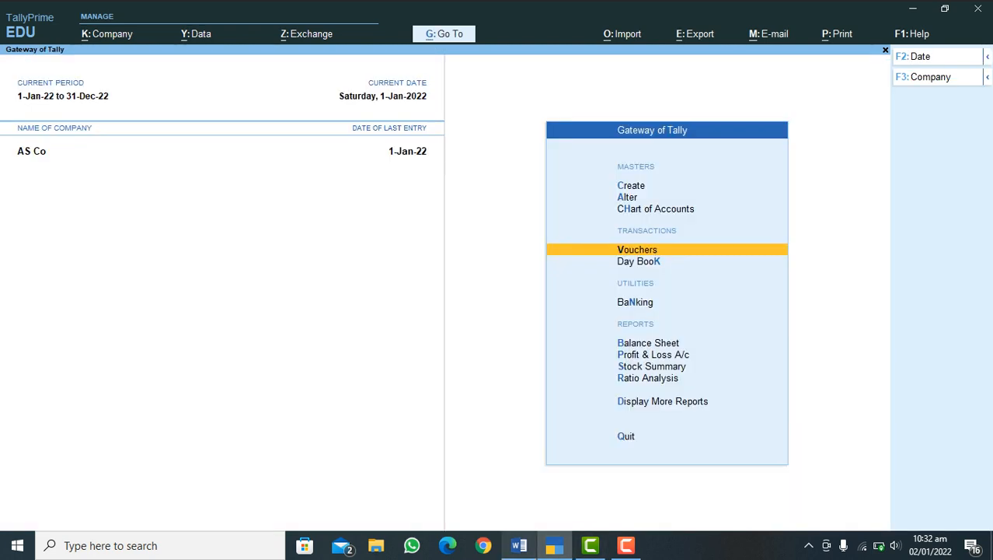
left_click(520, 545)
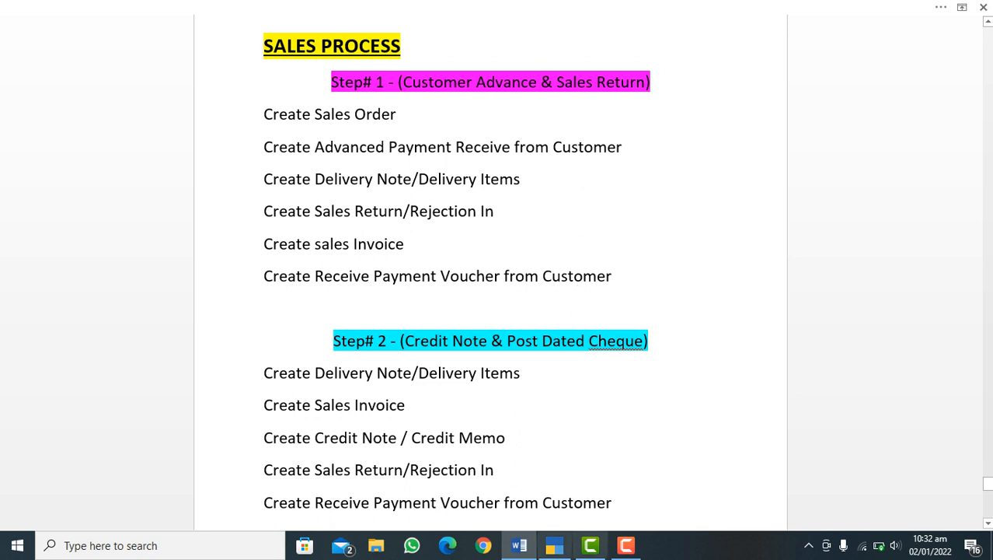
mouse_move(554, 545)
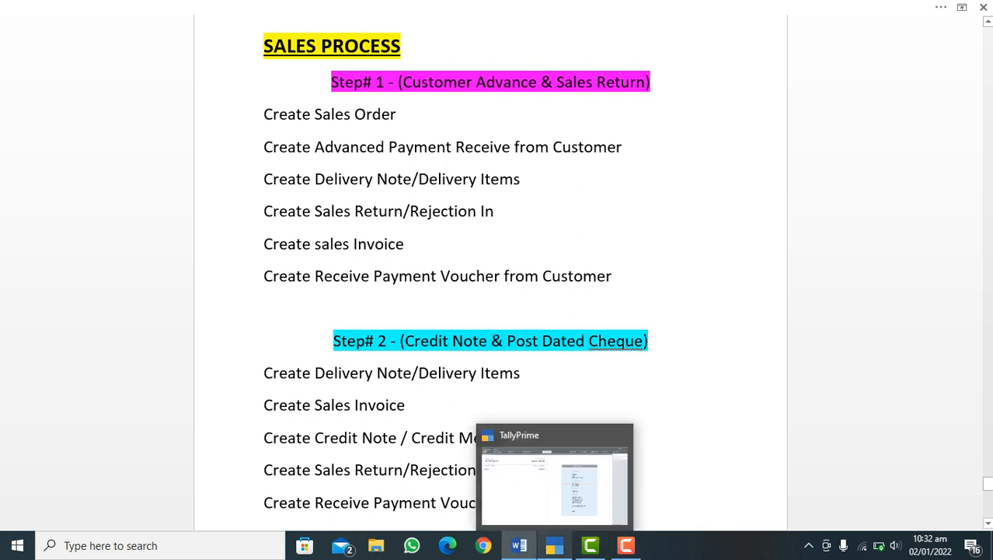
left_click(554, 545)
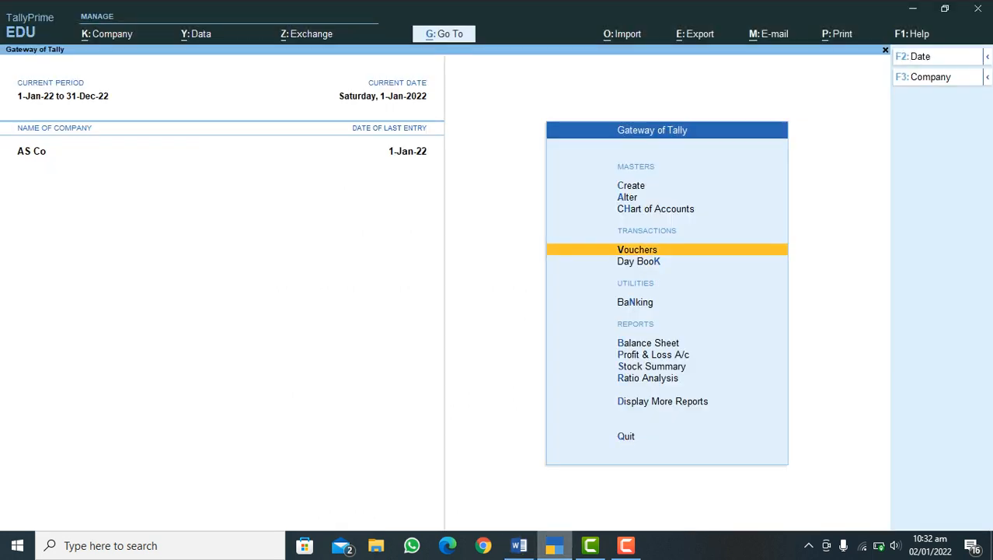
Step: Start a post-dated Receipt voucher dated 1-Jan-22 with HBL Bank as the receiving account
key("Return")
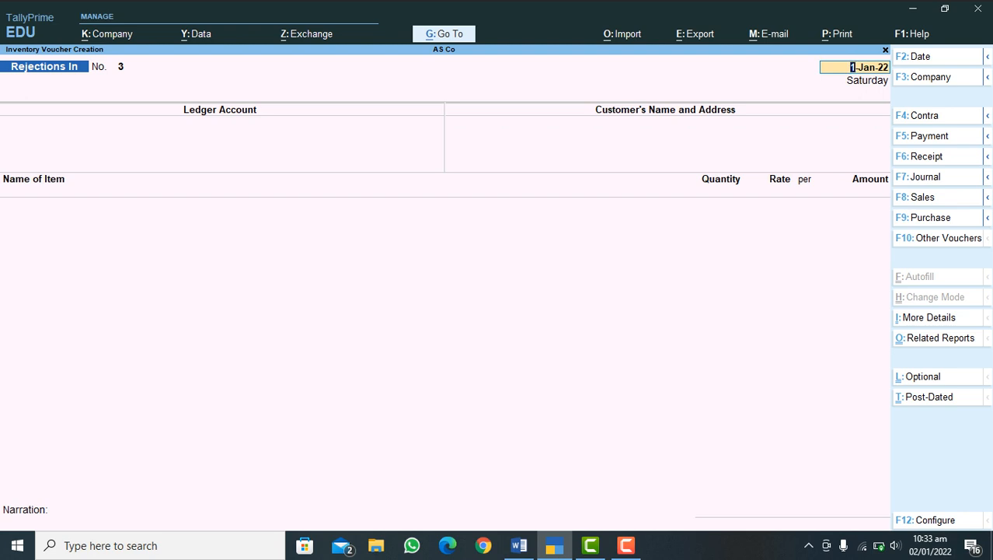
key("F6")
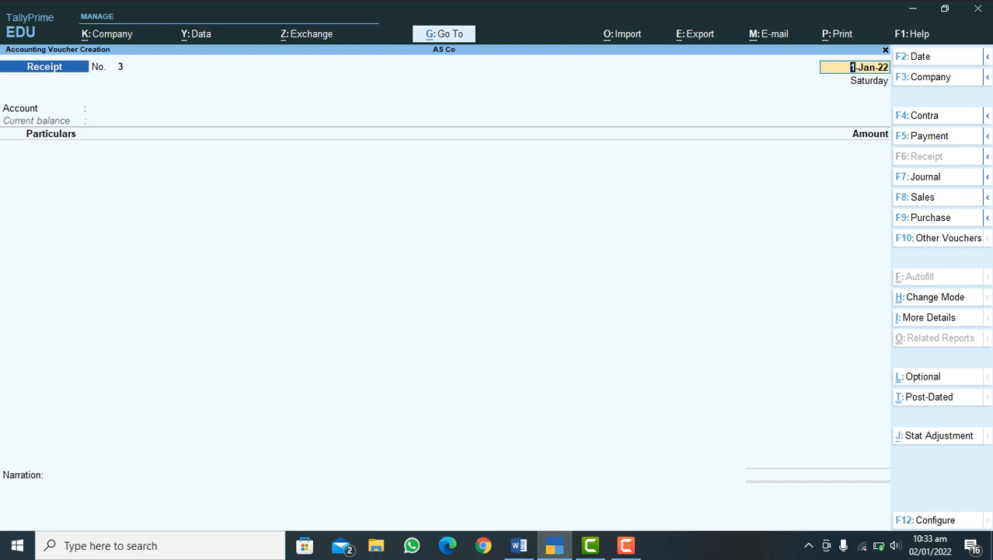
key("ctrl+t")
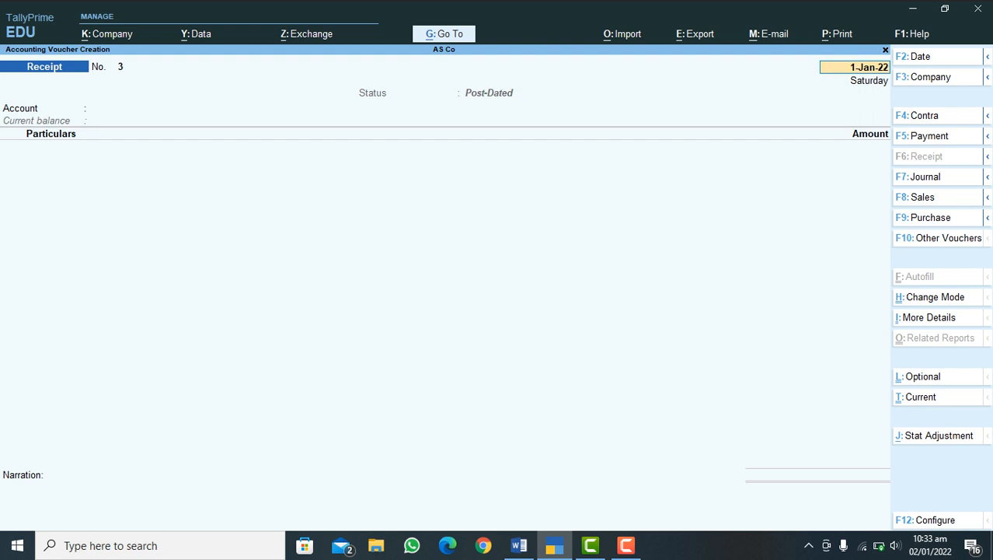
key("Return")
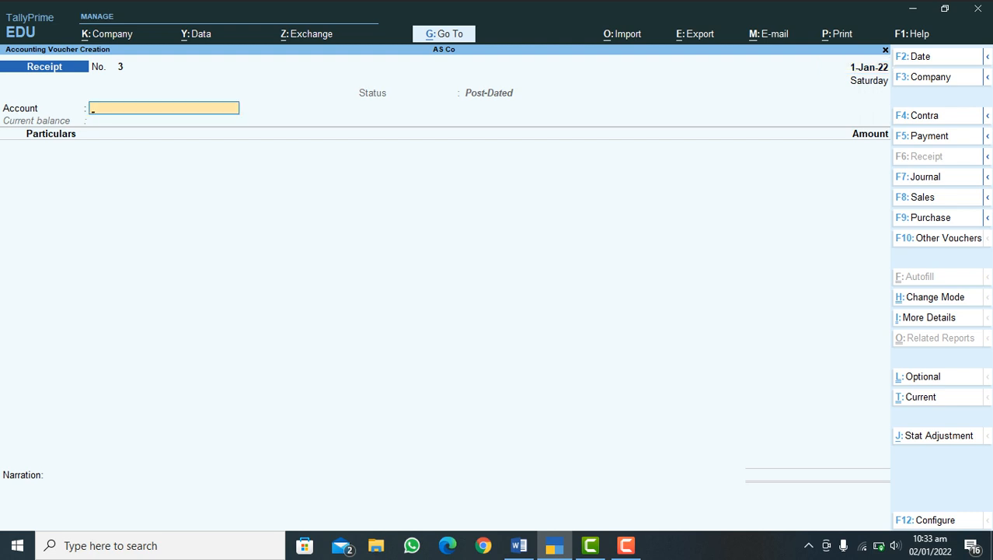
type("H")
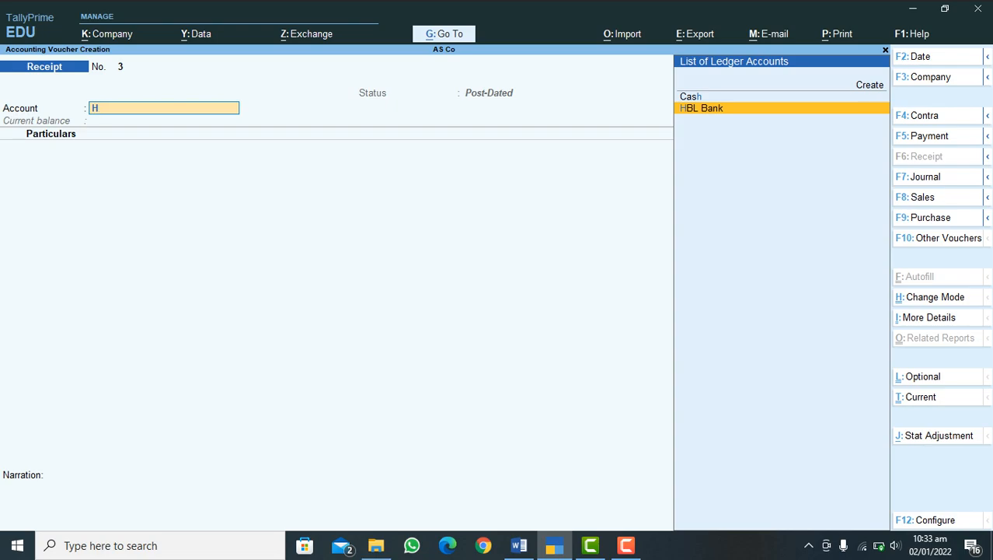
key("Return")
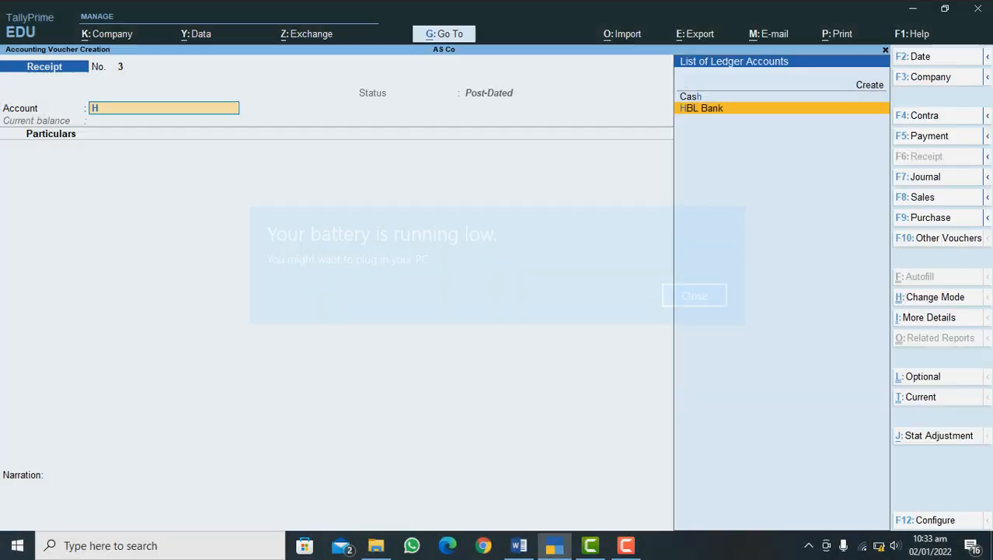
key("Return")
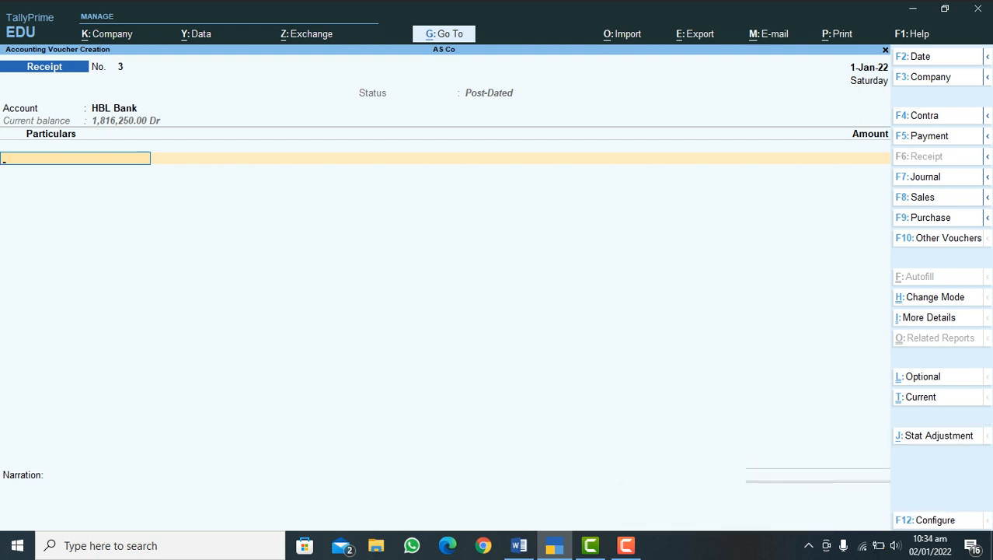
Step: Credit C-SK Traders with 110,250.00 as Agst Ref to bill 2, and end the bill-wise and ledger lists
type("C")
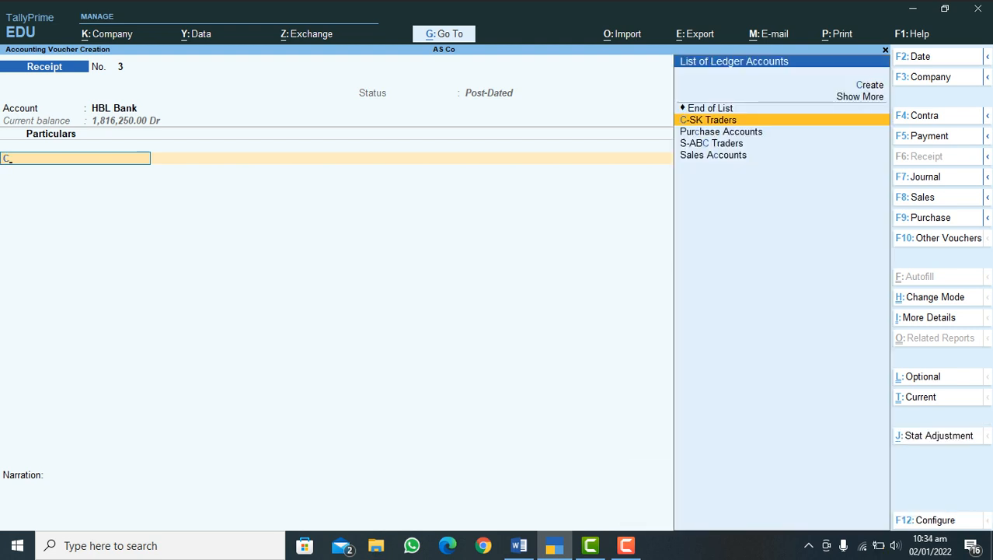
key("Return")
key("Return")
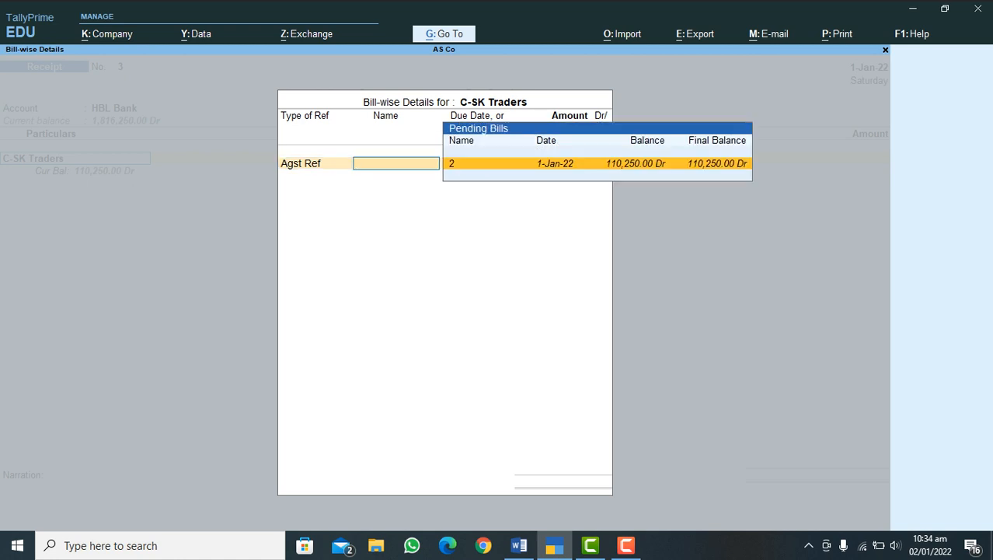
key("Return")
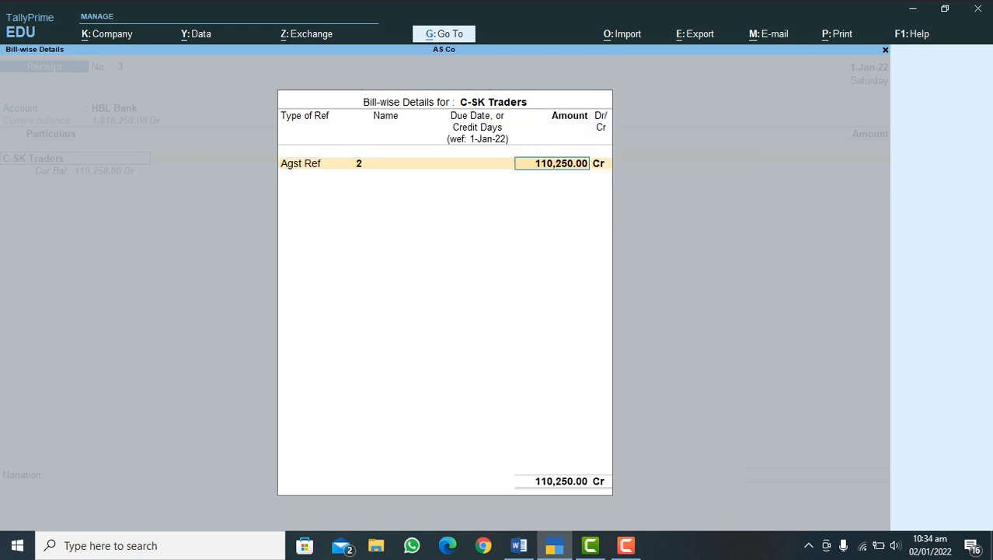
key("Return")
key("Return")
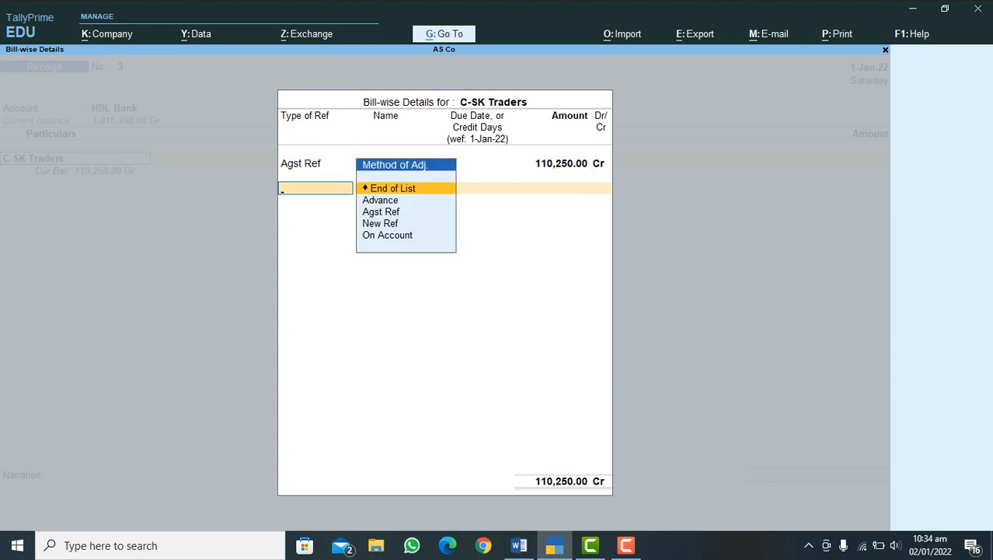
key("Return")
Step: Fill in the HBL Bank cheque allocation with Inst No. 45545454, Inst Date 1-Jan-22, bank name Not Applicable and PDC receipt date 2-Jan-22
key("Return")
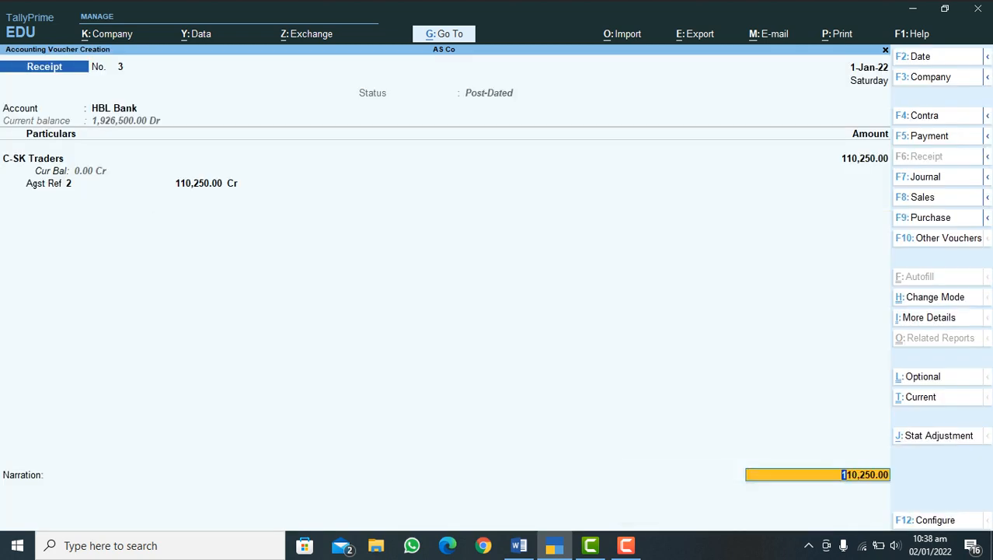
key("Return")
key("Return")
key("Return")
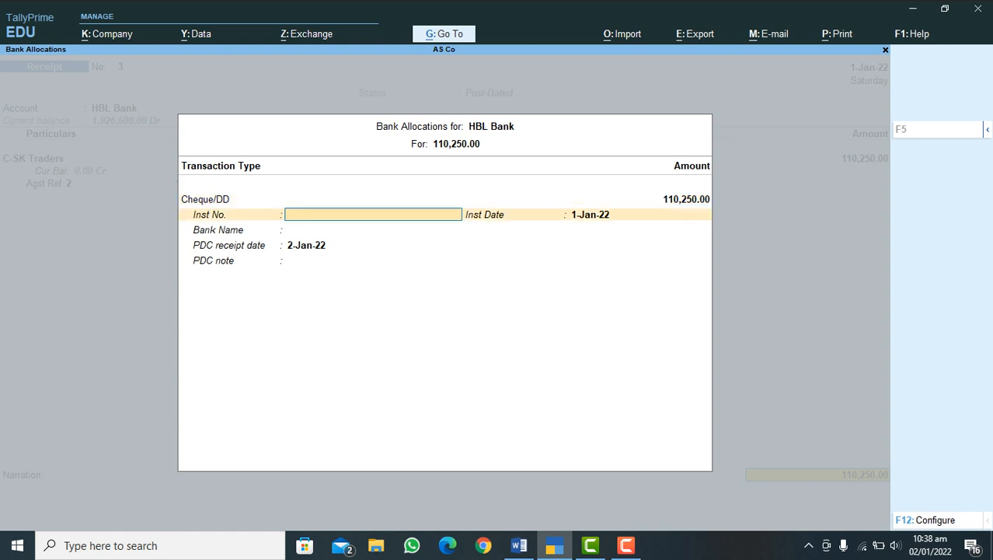
type("45545454")
key("Return")
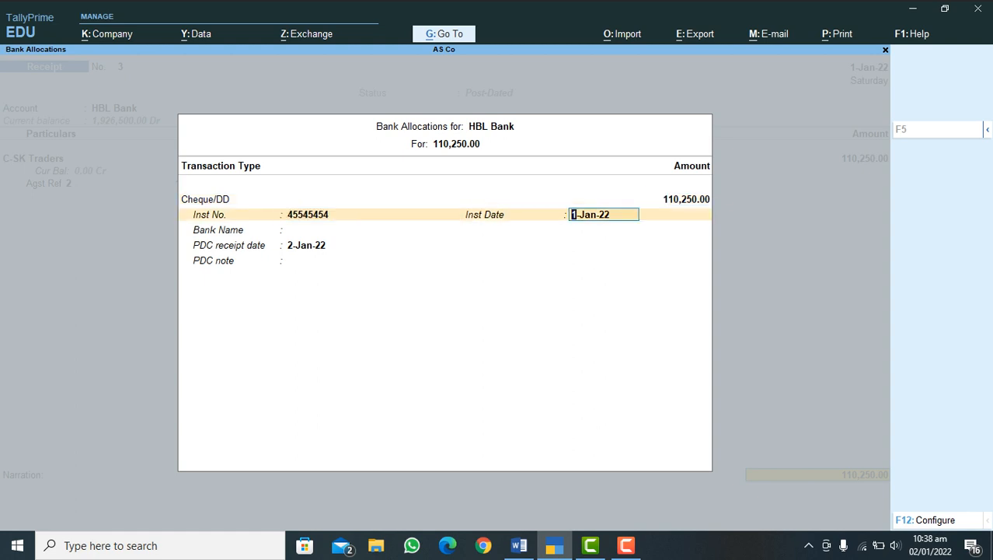
key("Return")
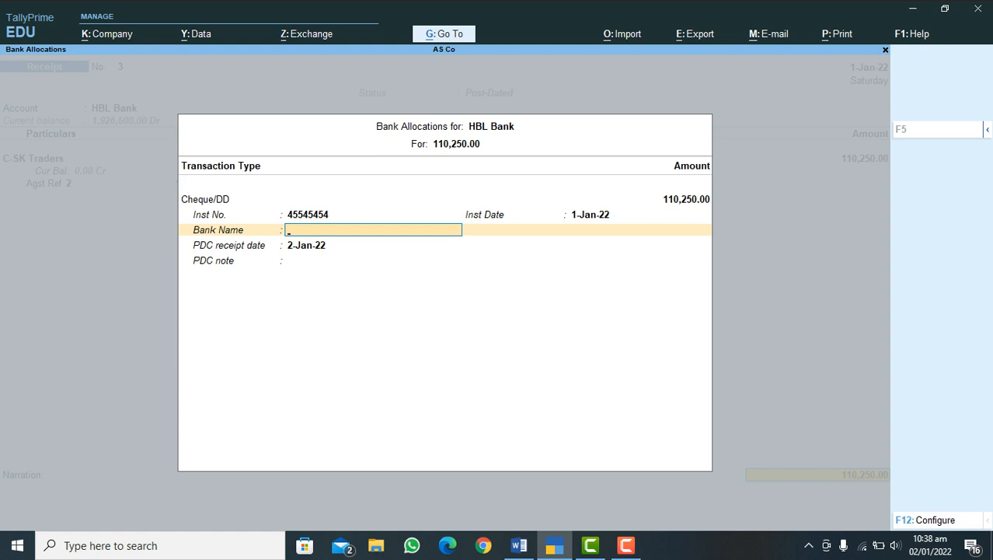
key("Return")
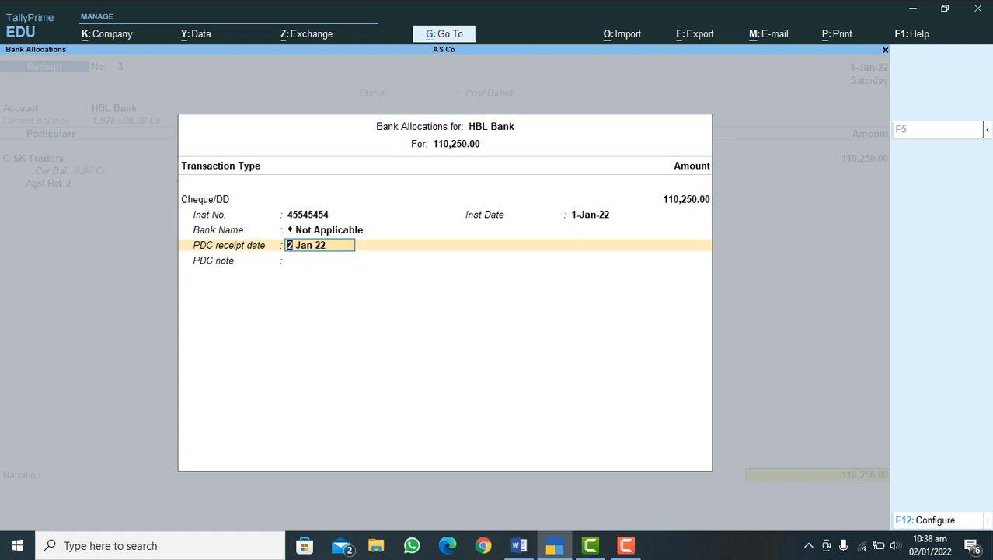
key("Return")
Step: Save the post-dated Receipt voucher with an empty narration and leave voucher entry
key("Return")
key("Return")
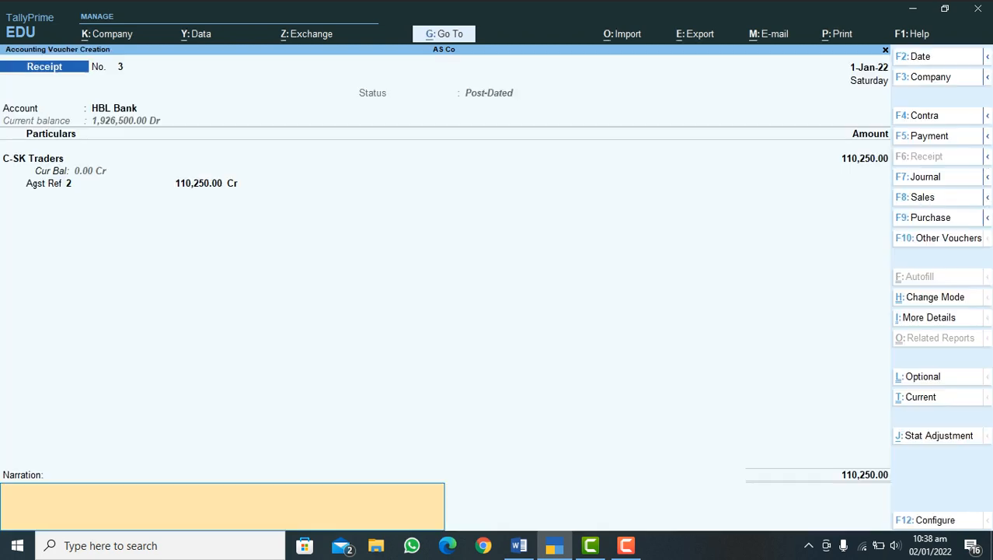
key("Return")
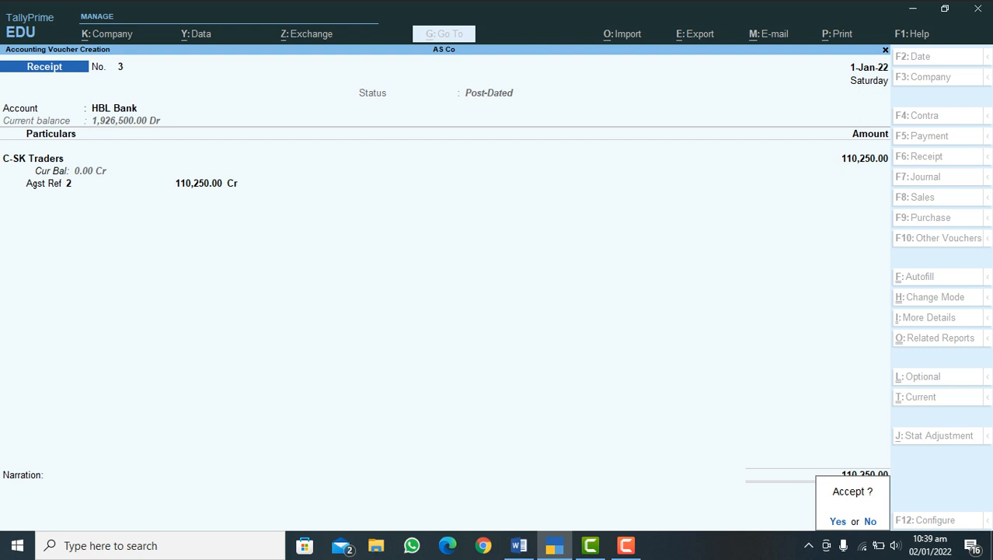
key("Return")
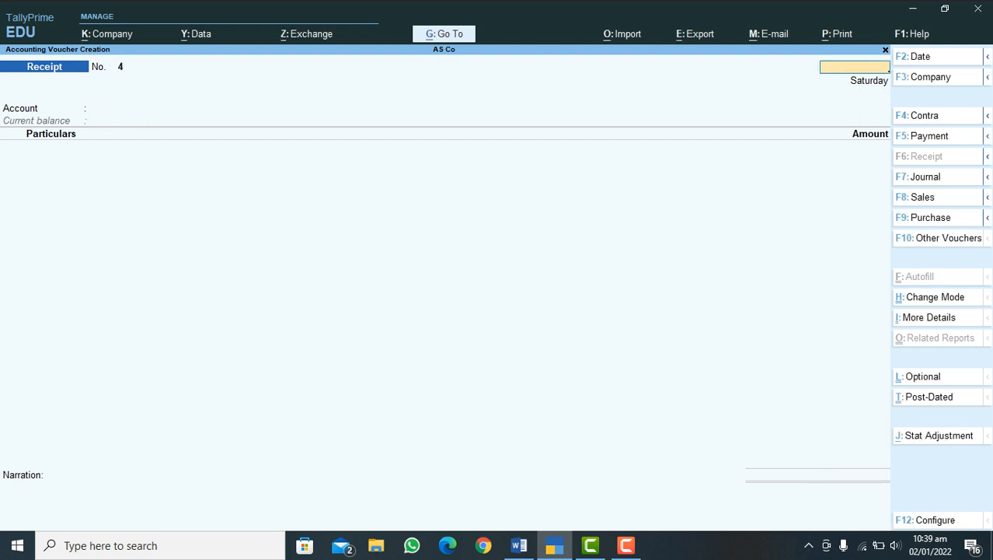
key("Escape")
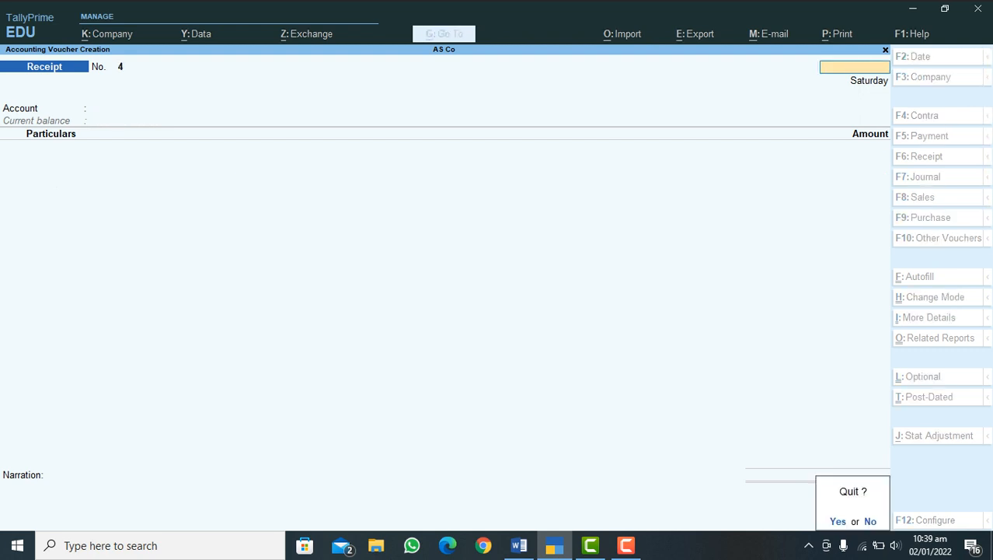
key("Return")
Step: Review AS Co's Balance Sheet in detailed view and return to the Gateway of Tally
key("Down")
key("Down")
key("Down")
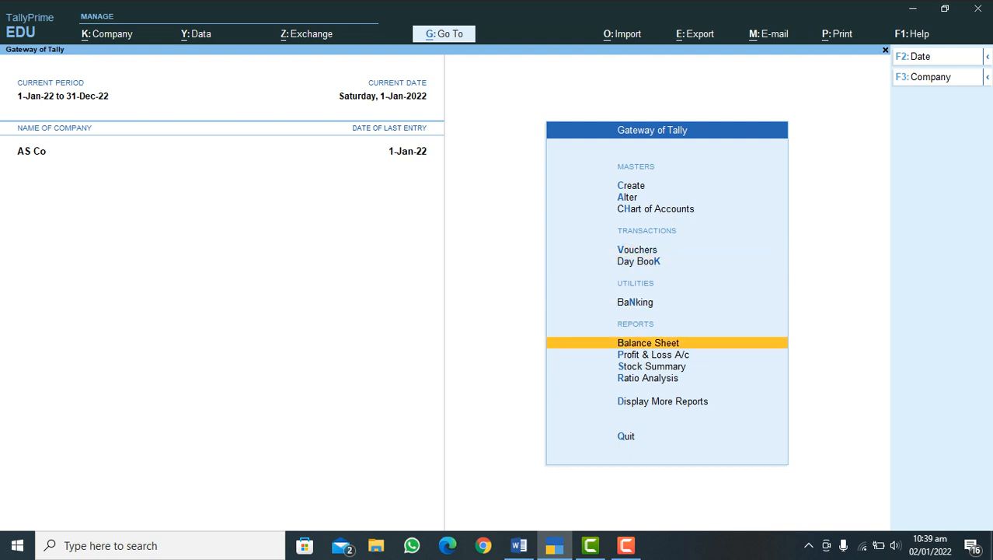
key("Down")
key("Up")
key("Return")
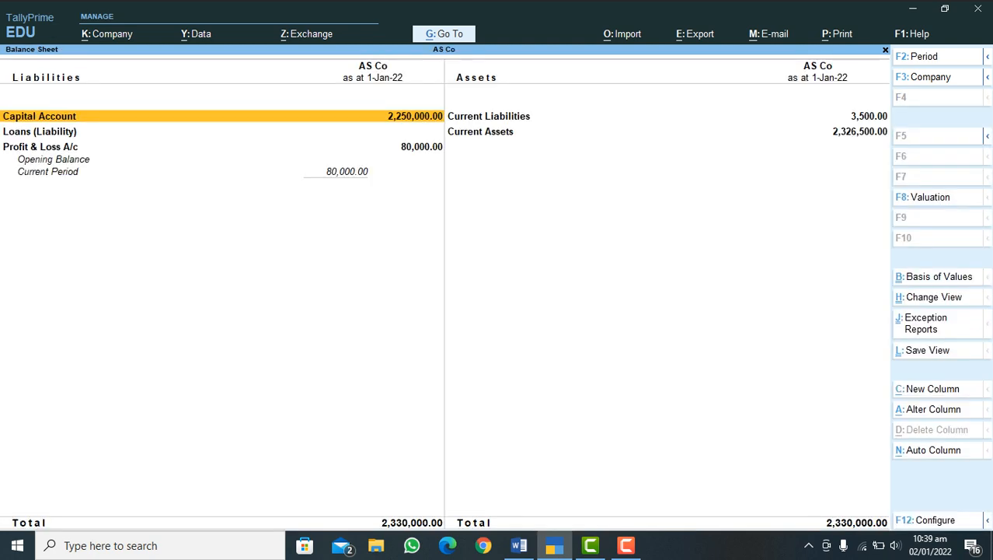
key("alt+F5")
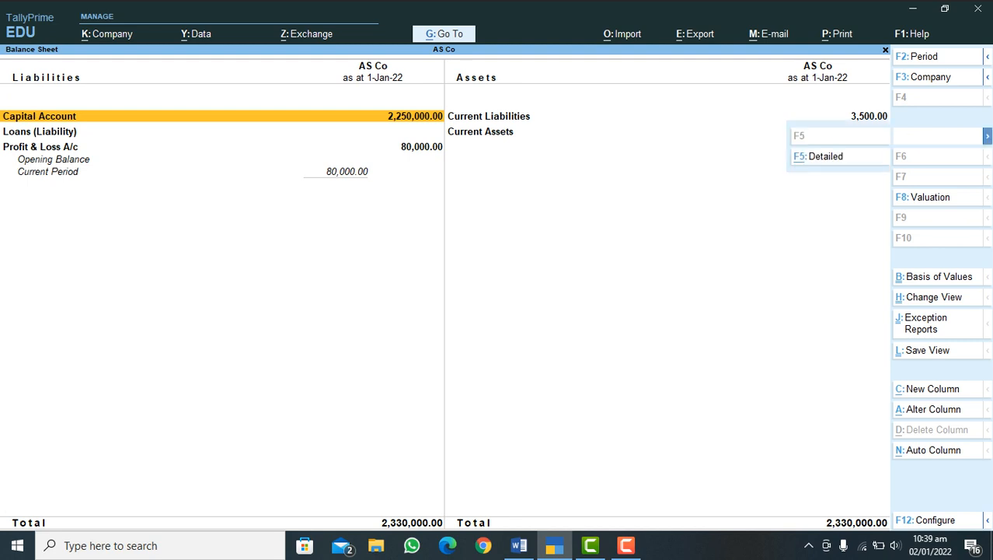
key("alt+F5")
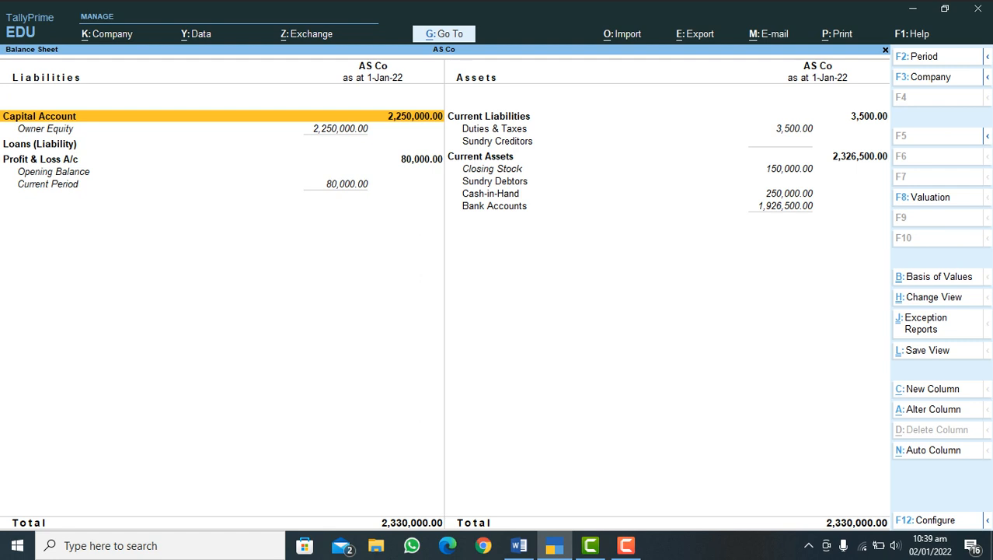
key("Escape")
key("Escape")
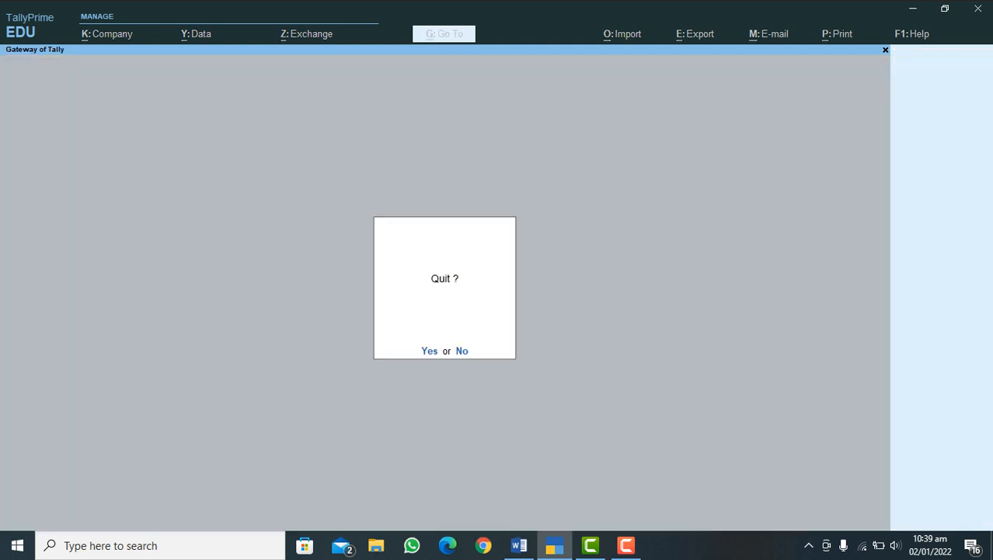
key("Escape")
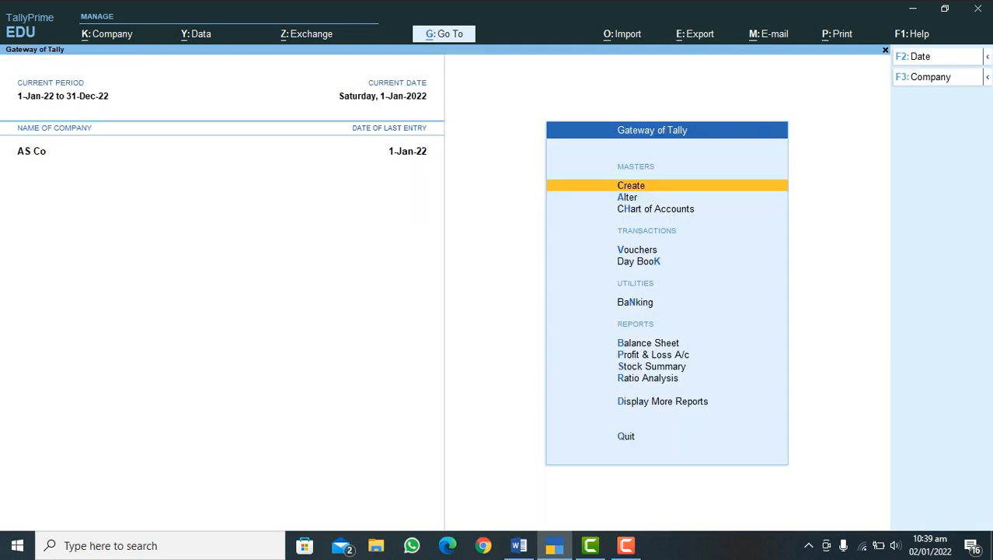
Step: Review AS Co's Profit & Loss A/c in detailed view and close the report
key("p")
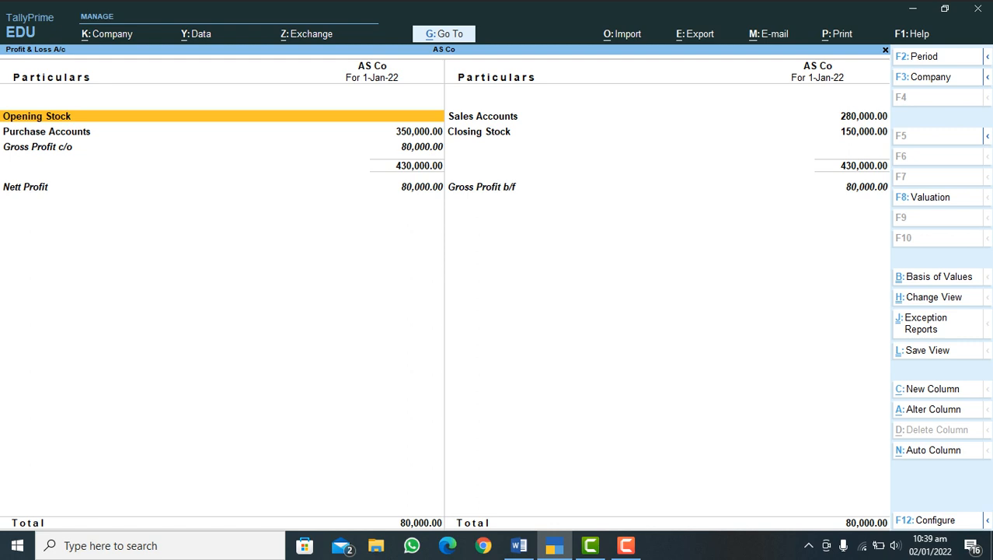
key("alt+F5")
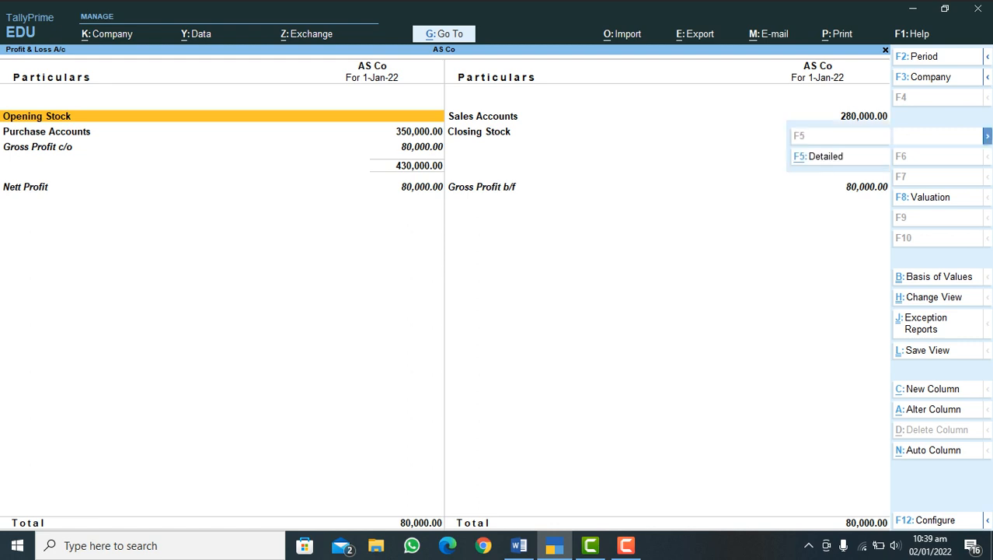
key("alt+F5")
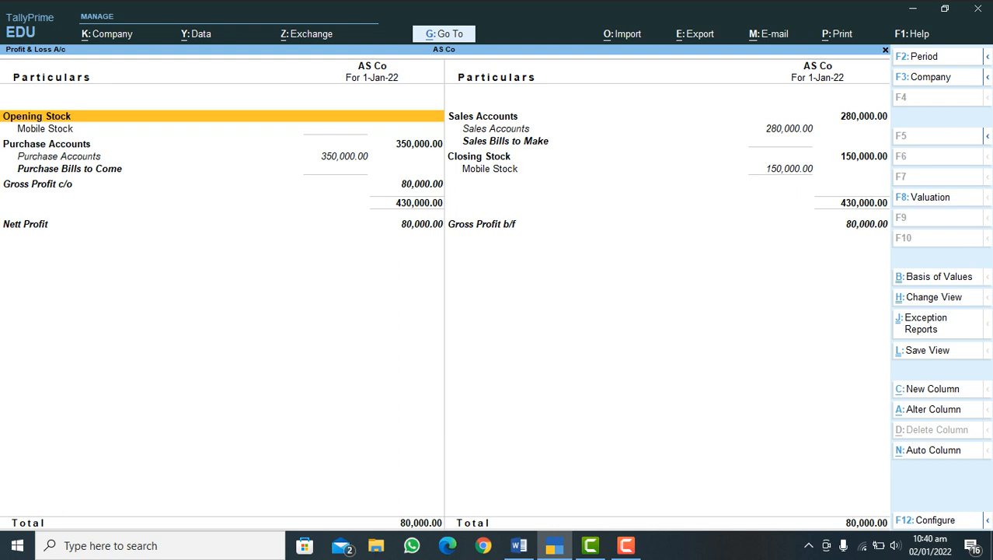
key("Escape")
Step: Examine the monthly summary and January vouchers of stock item Mobile Black 2022 in Inventory Books, and return to Display More Reports
key("d")
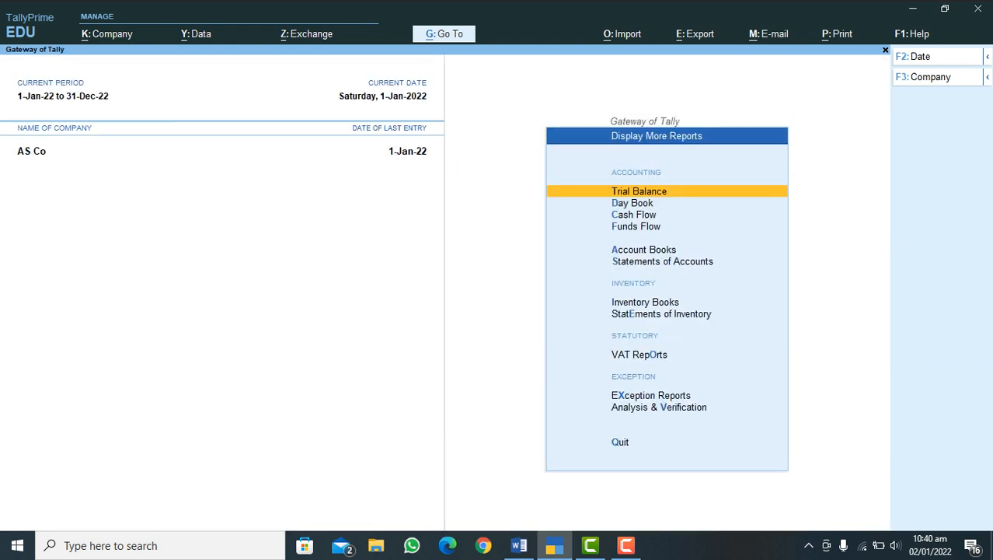
key("i")
key("Return")
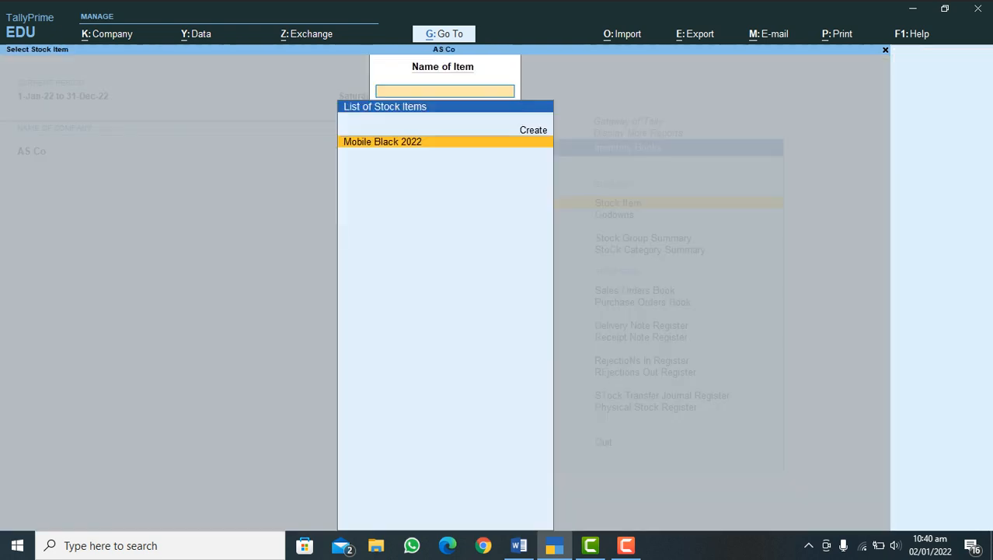
key("Return")
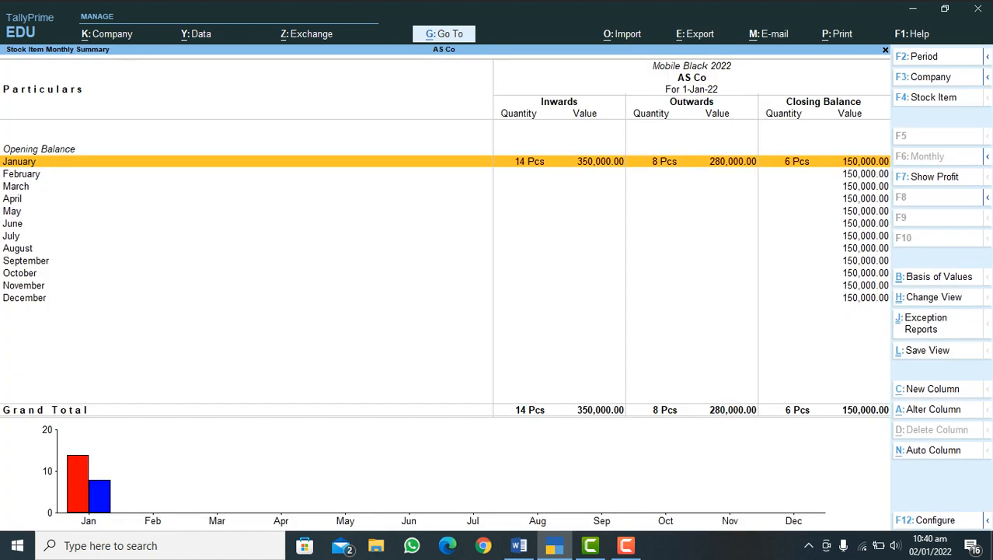
key("Return")
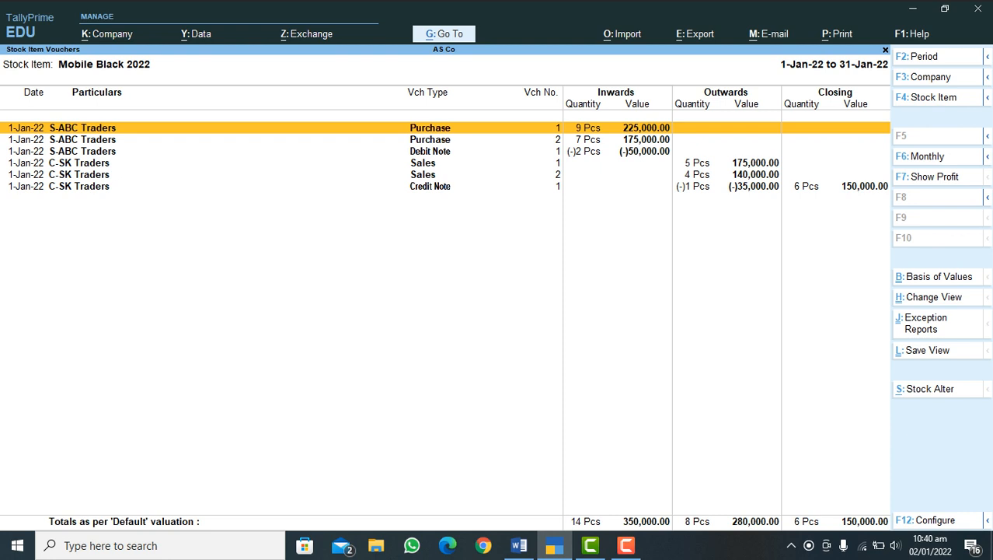
key("Escape")
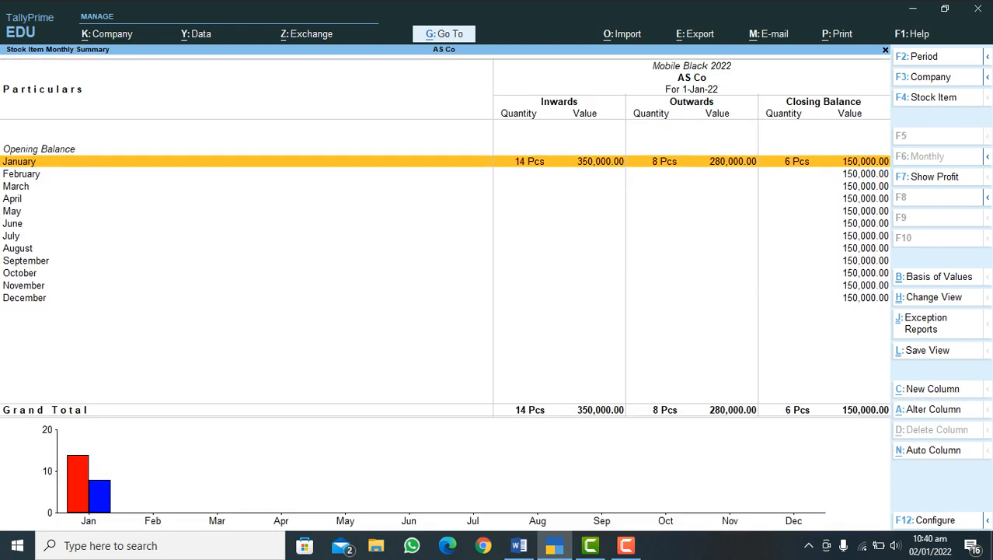
key("Escape")
key("Return")
key("Escape")
key("Escape")
key("Escape")
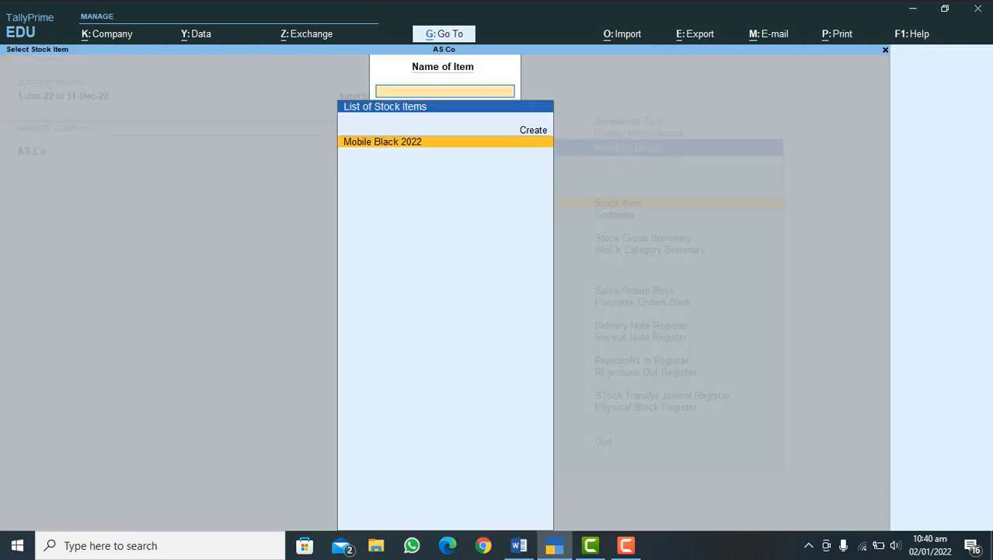
key("Escape")
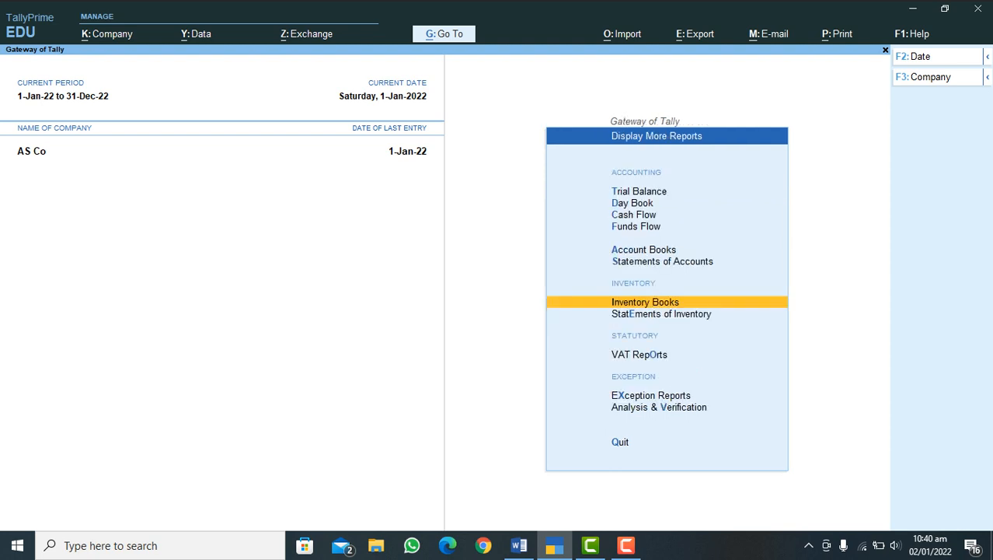
Step: Look through the C-SK Traders ledger vouchers in Account Books down to the last HBL Bank receipt
key("Up")
key("Up")
key("Up")
key("Down")
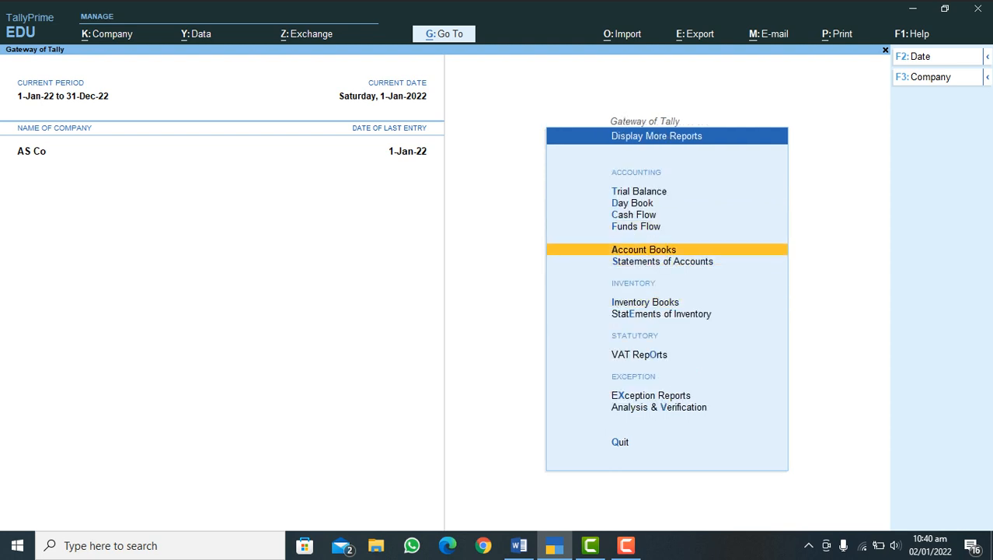
key("Return")
key("Down")
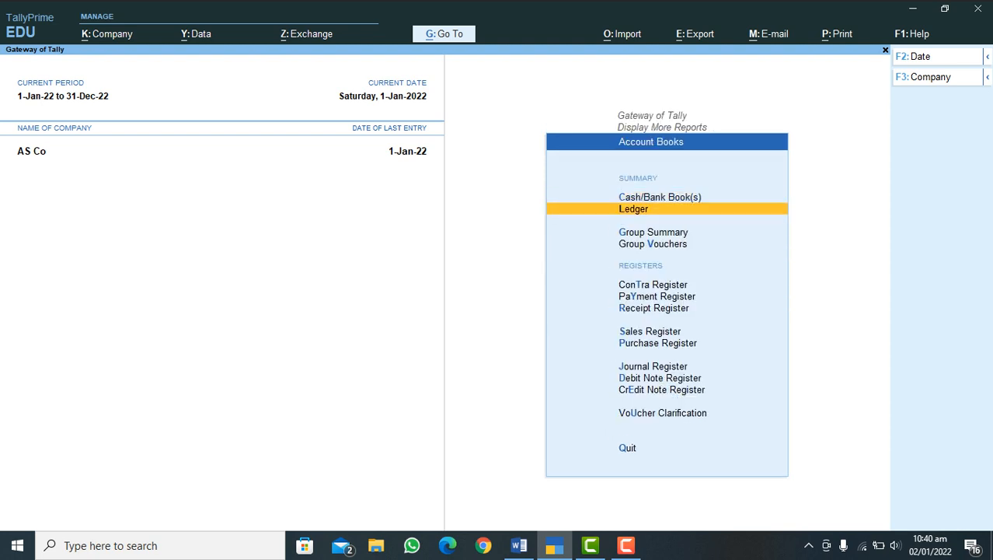
key("Return")
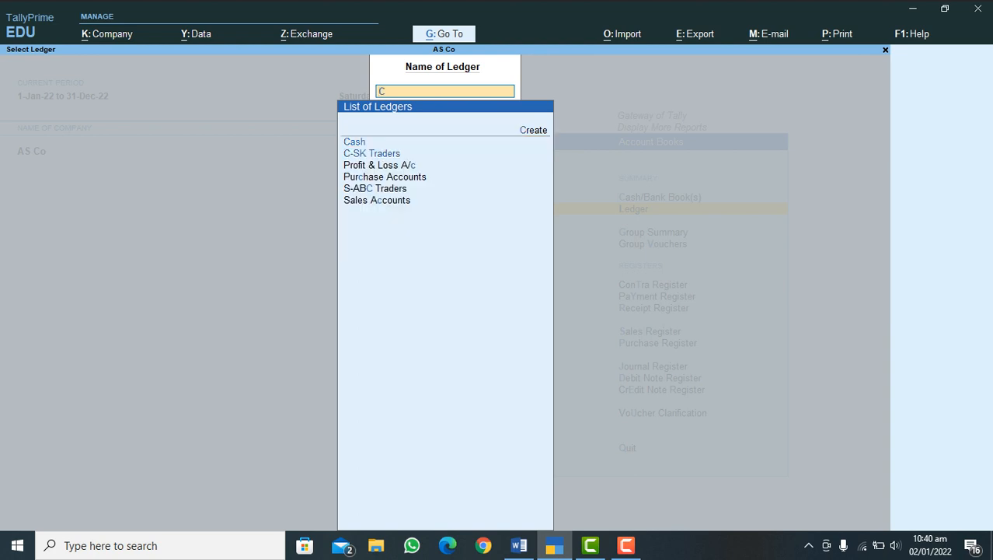
key("Down")
key("Return")
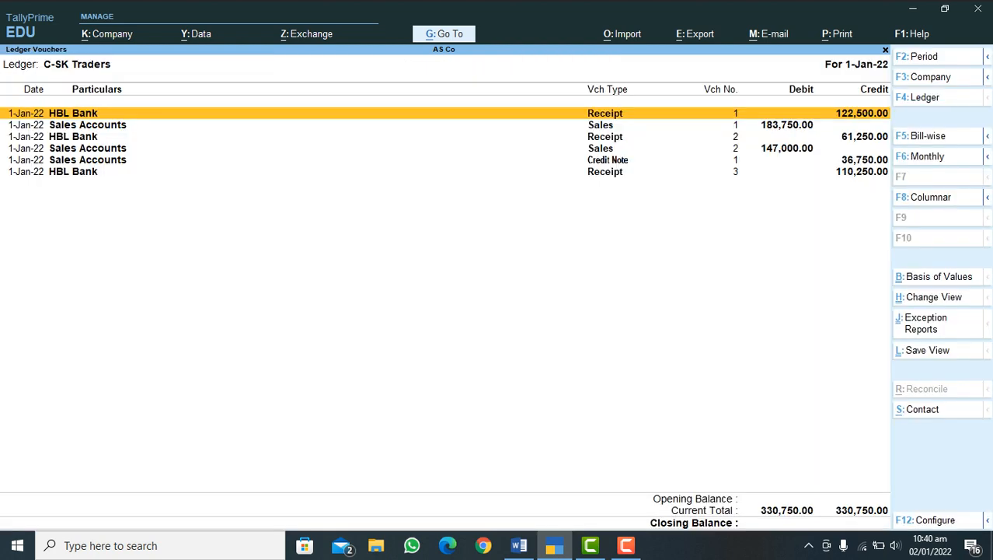
key("Down")
key("Down")
key("Down")
key("Down")
key("Down")
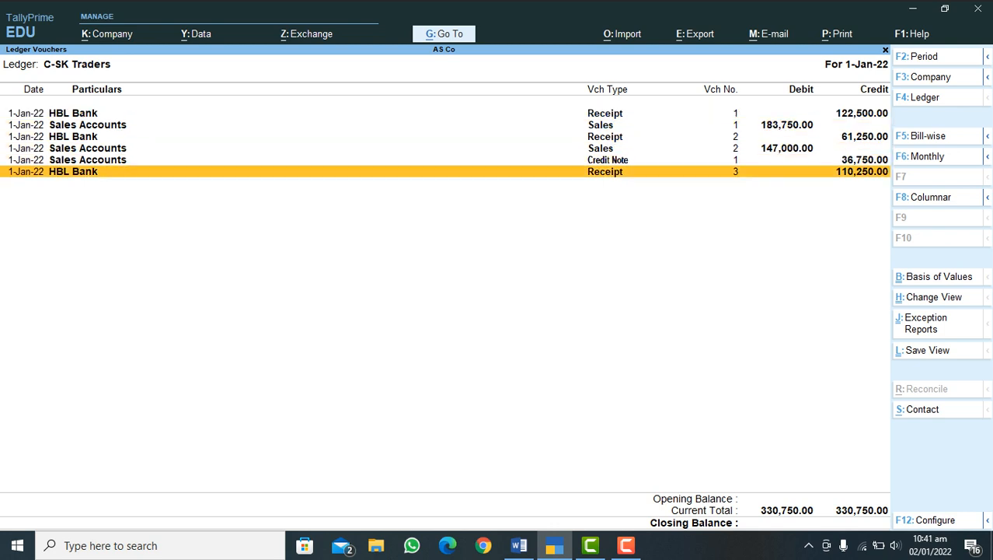